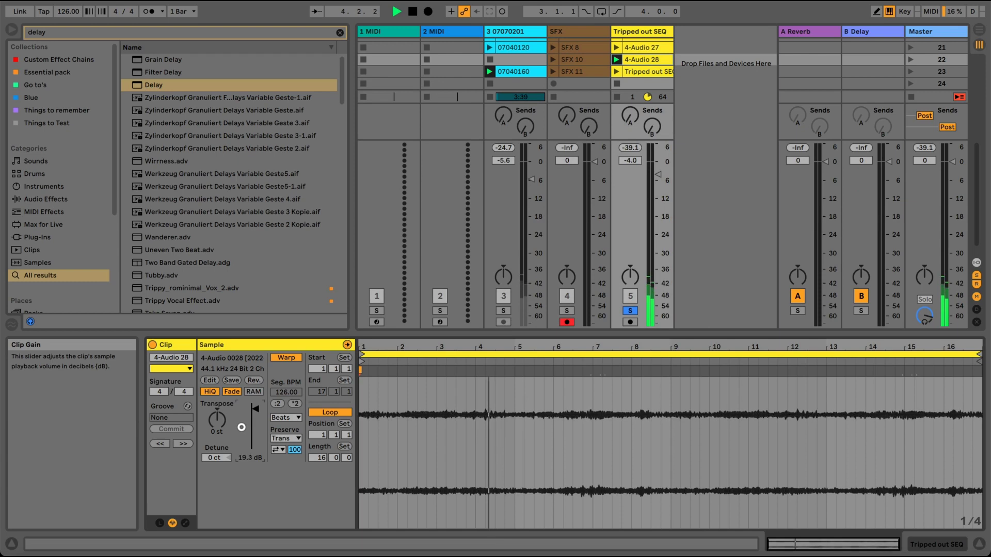
Adjust the sample gain of the 4-Audio 28 clip
{"action": "left_click_drag", "start_coordinate": [254, 407], "coordinate": [256, 411]}
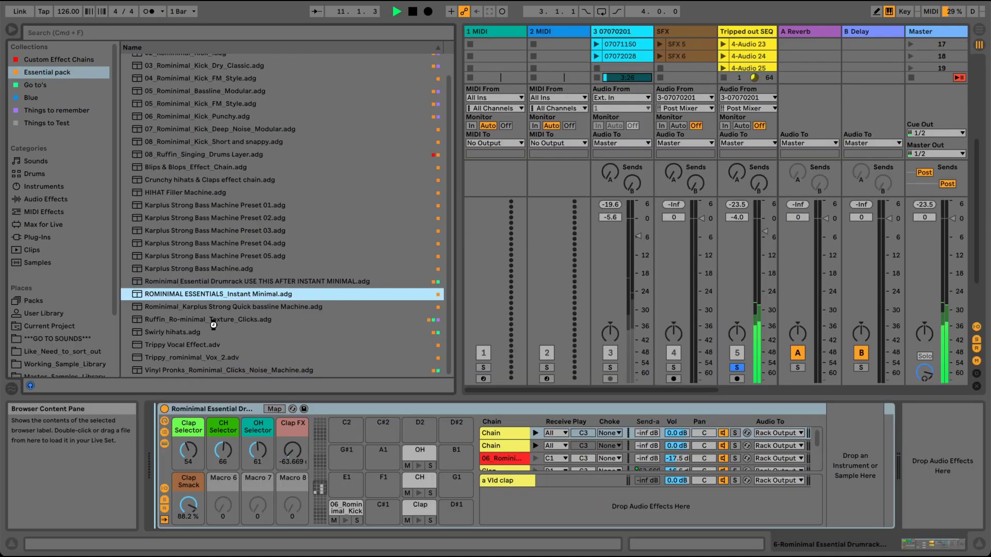
Load ROMINIMAL ESSENTIALS_Instant Minimal.adg in front of the drum rack and show the devices inside it
{"action": "key", "text": "Return"}
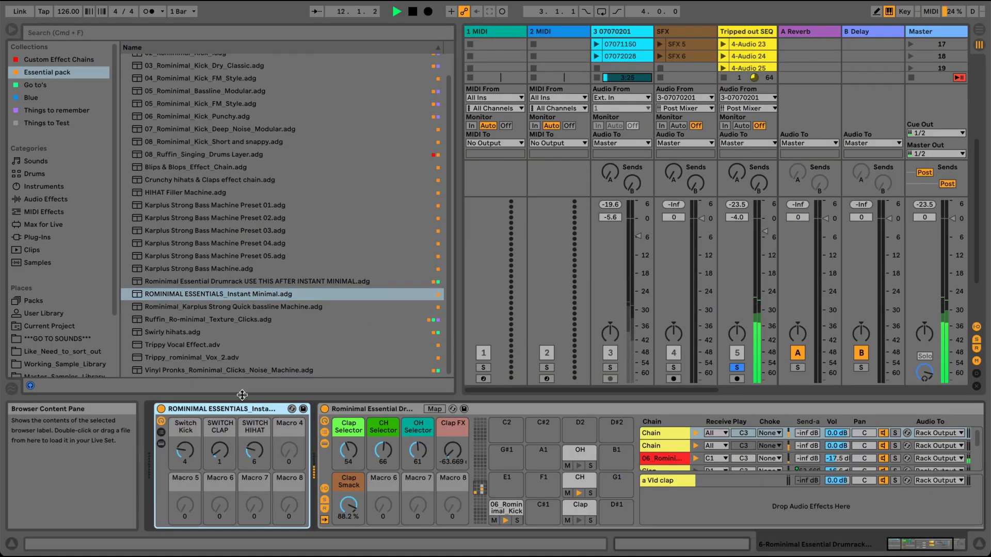
{"action": "left_click", "coordinate": [162, 445]}
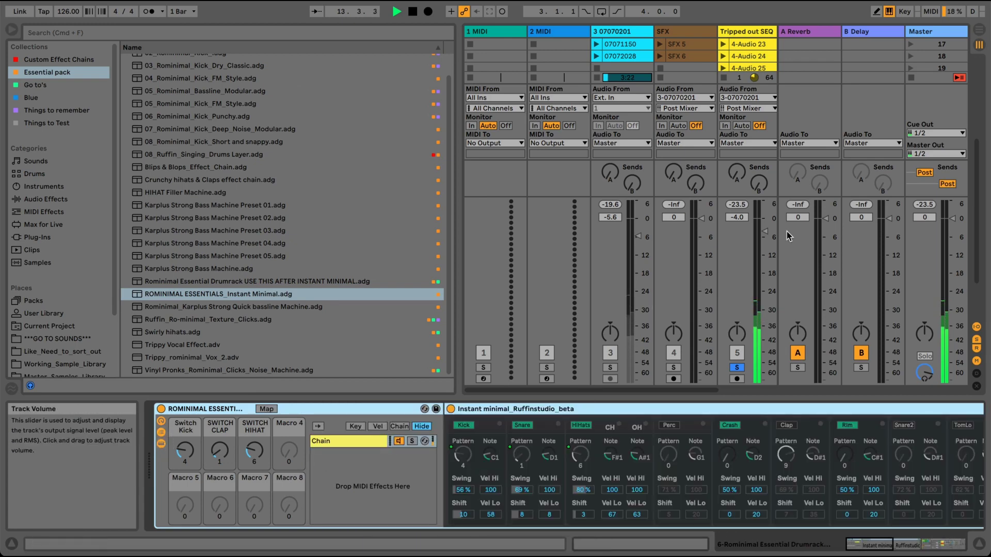
Solo the Rominimal Essential Drumrack track and set its volume to -3.4 dB
{"action": "left_click_drag", "start_coordinate": [669, 391], "coordinate": [794, 391]}
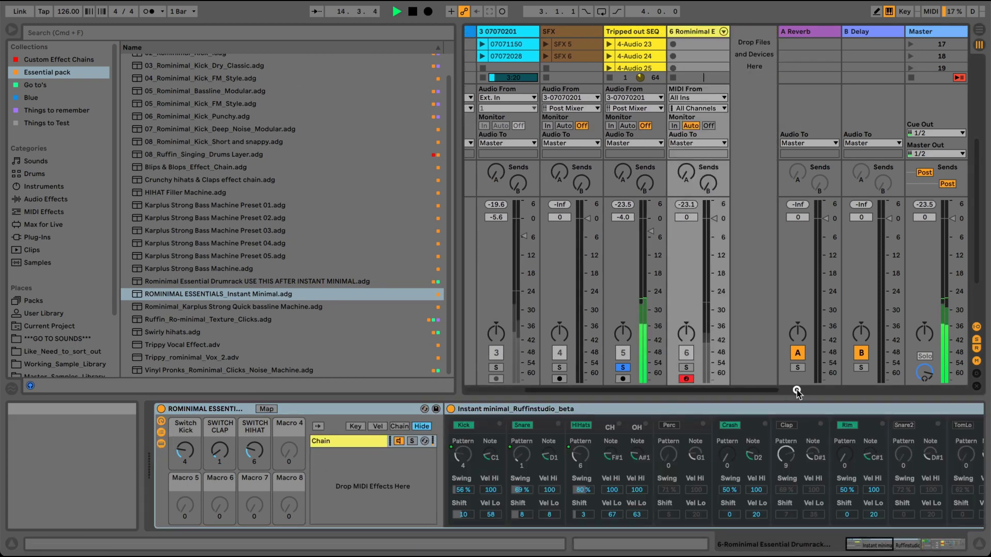
{"action": "left_click", "coordinate": [682, 367]}
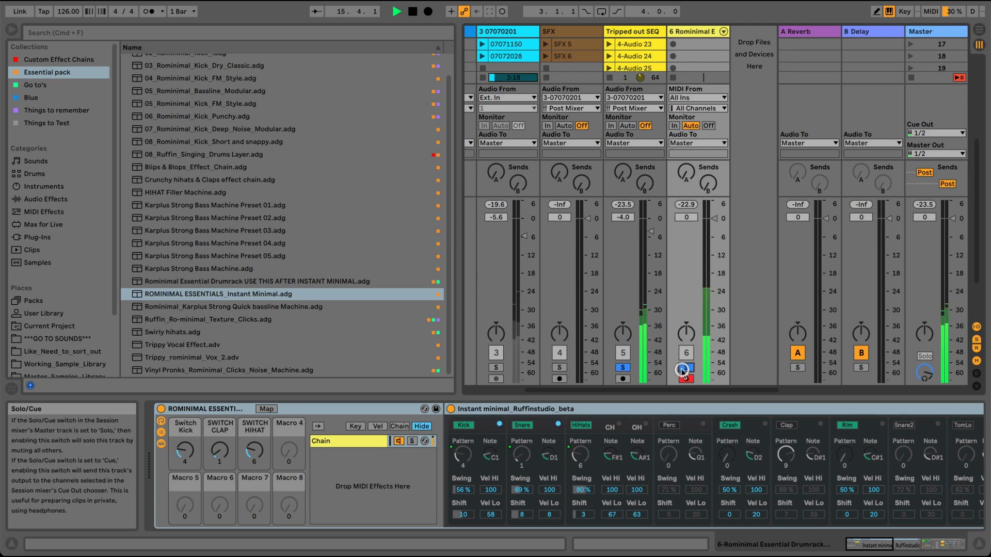
{"action": "left_click_drag", "start_coordinate": [710, 221], "coordinate": [710, 223]}
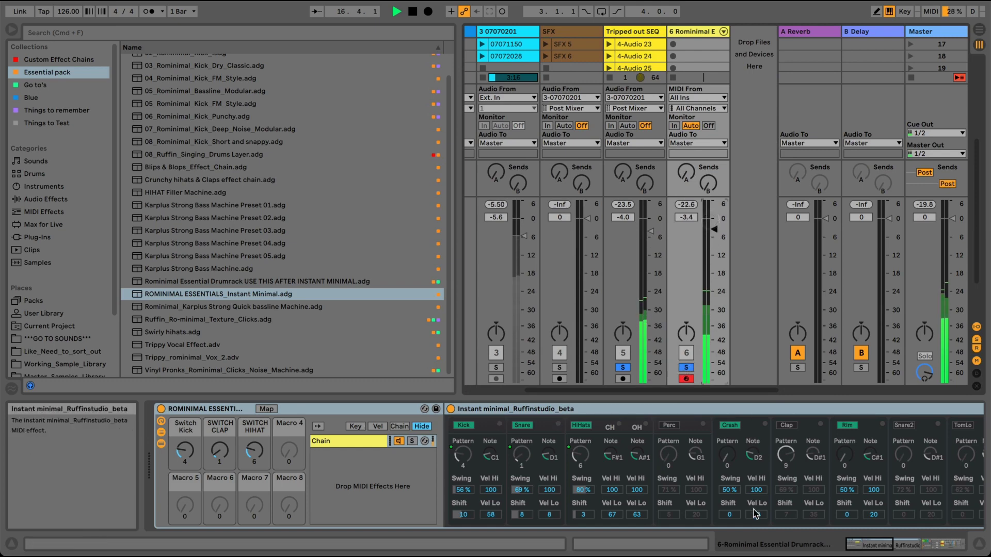
Set the kick rack's Tone to 40, then unfold the drum rack's mixer chains and set the kick chain volume to -1.8 dB
{"action": "left_click", "coordinate": [937, 545]}
{"action": "left_click", "coordinate": [937, 546]}
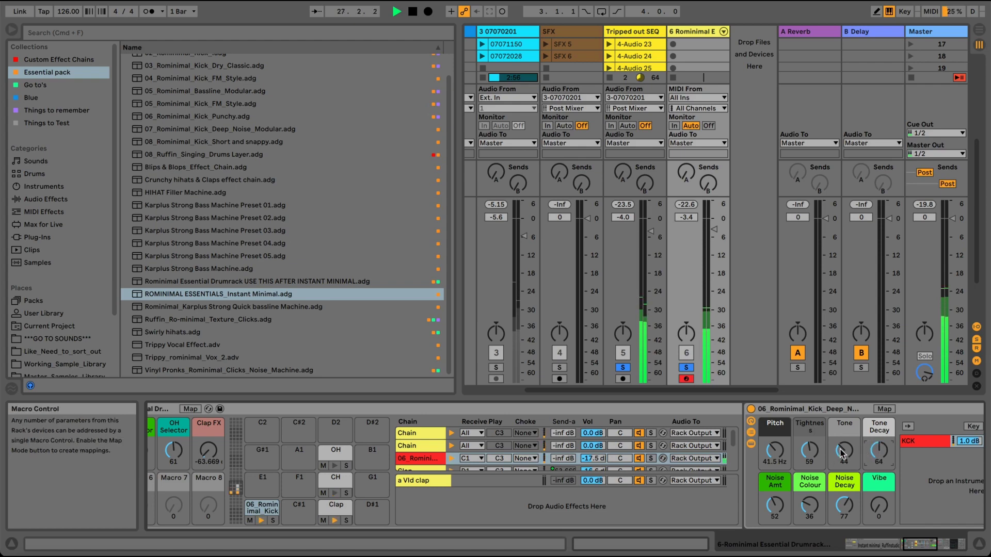
{"action": "left_click", "coordinate": [724, 32]}
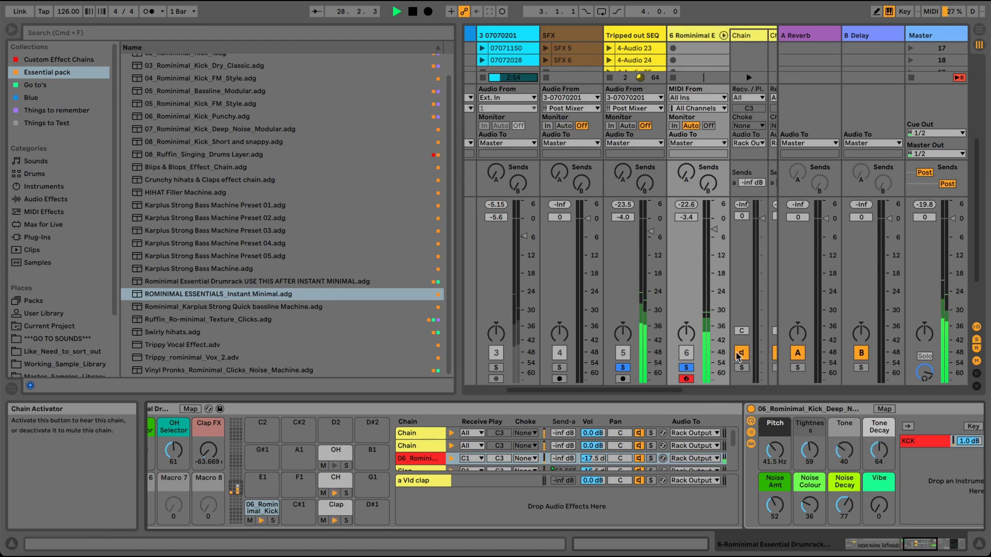
{"action": "left_click_drag", "start_coordinate": [668, 394], "coordinate": [728, 394]}
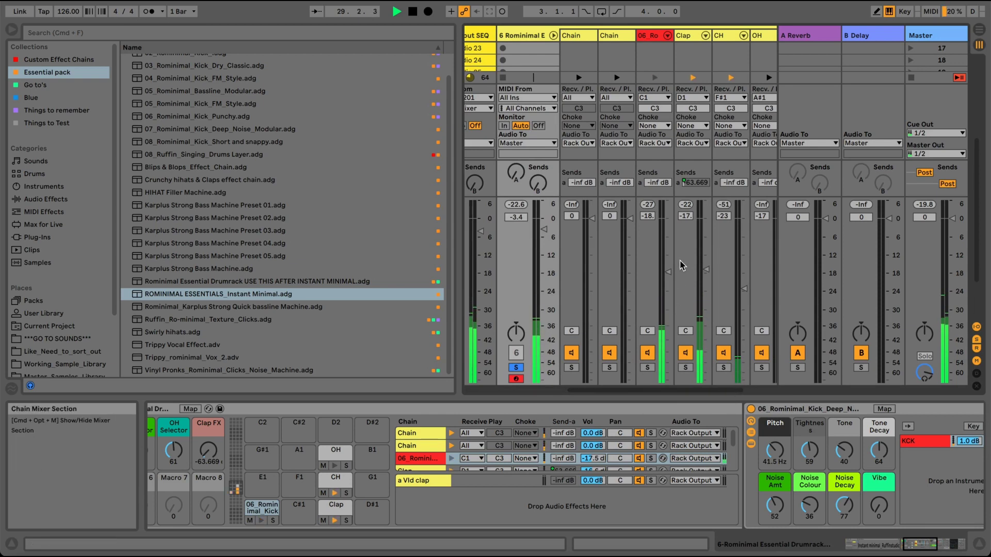
{"action": "left_click_drag", "start_coordinate": [665, 267], "coordinate": [664, 268]}
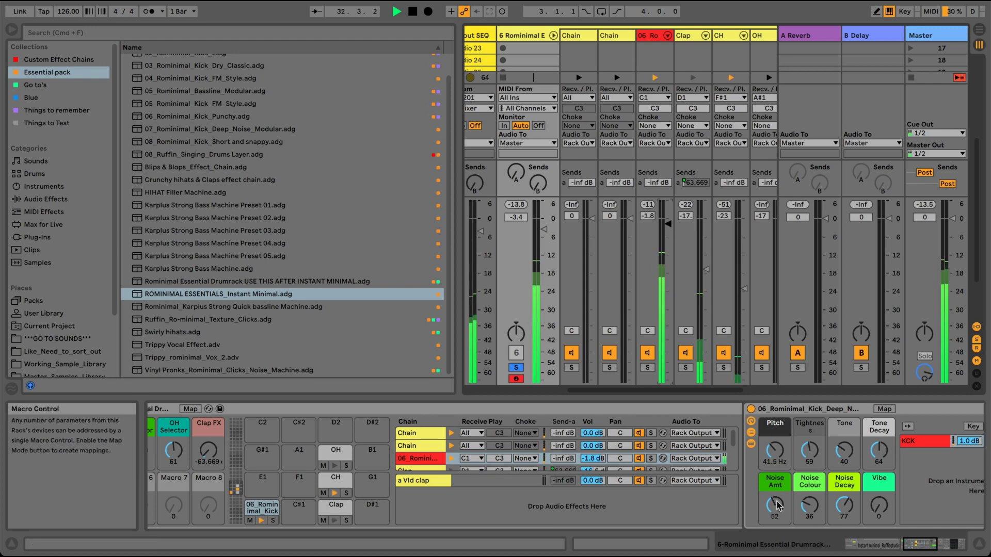
Set the kick's Noise Amt to 22, Pitch to 39.6 Hz and chain volume to -0.3 dB, then fold the drum rack's mixer chains
{"action": "left_click_drag", "start_coordinate": [774, 503], "coordinate": [775, 504]}
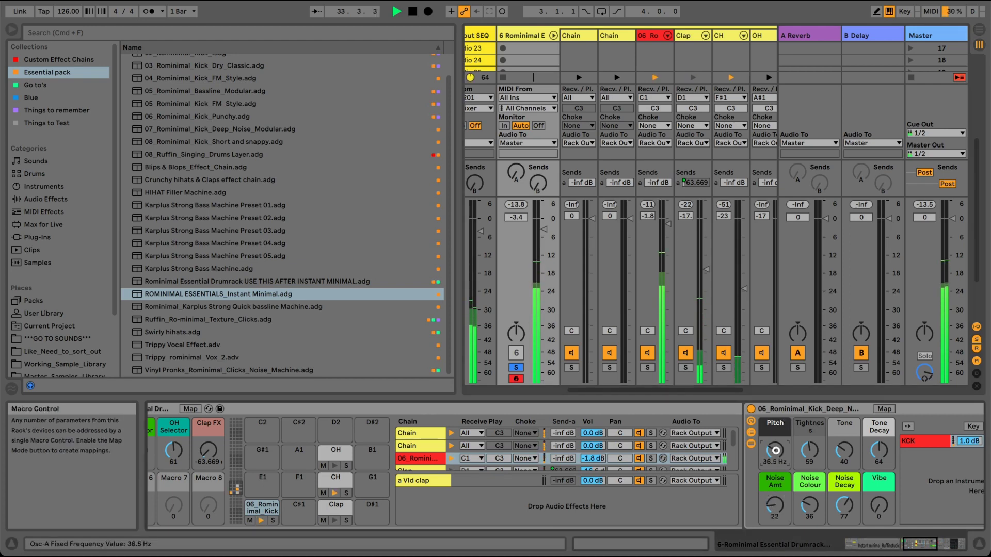
{"action": "left_click_drag", "start_coordinate": [776, 449], "coordinate": [774, 450]}
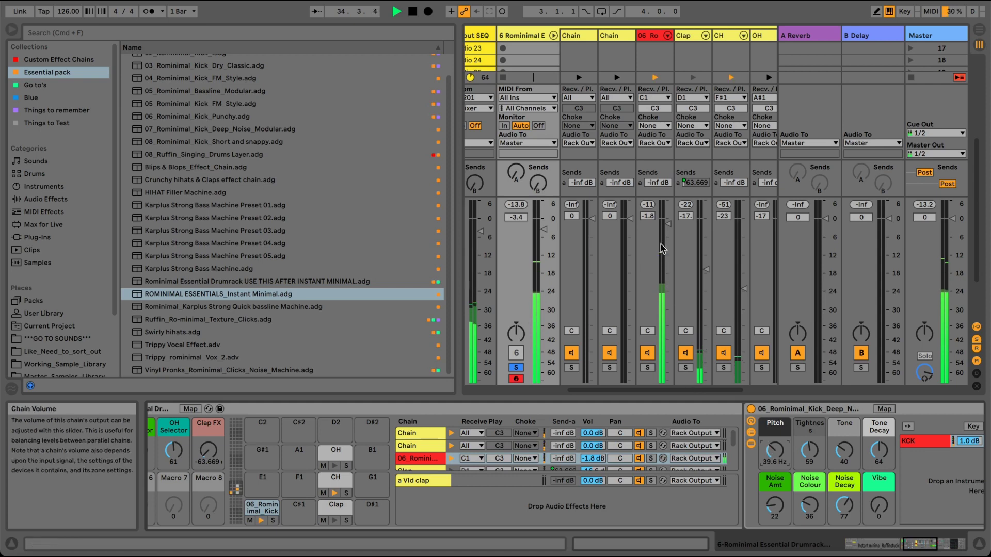
{"action": "left_click_drag", "start_coordinate": [667, 226], "coordinate": [665, 223]}
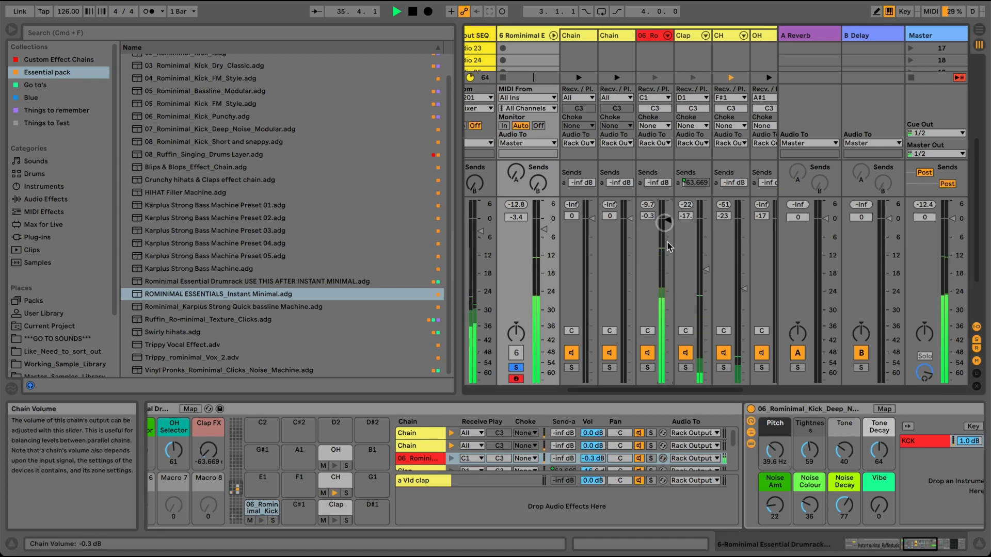
{"action": "left_click_drag", "start_coordinate": [739, 397], "coordinate": [695, 391]}
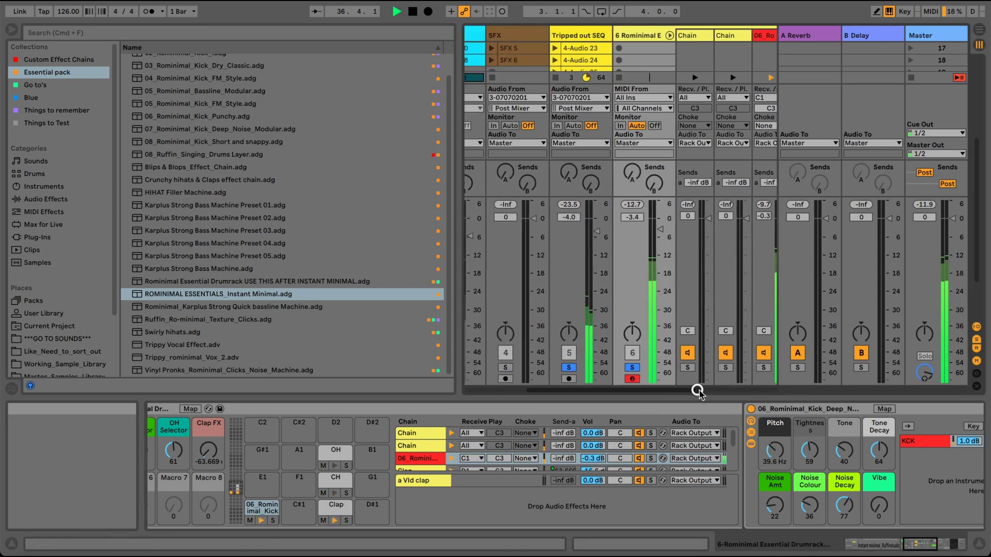
{"action": "left_click", "coordinate": [669, 35]}
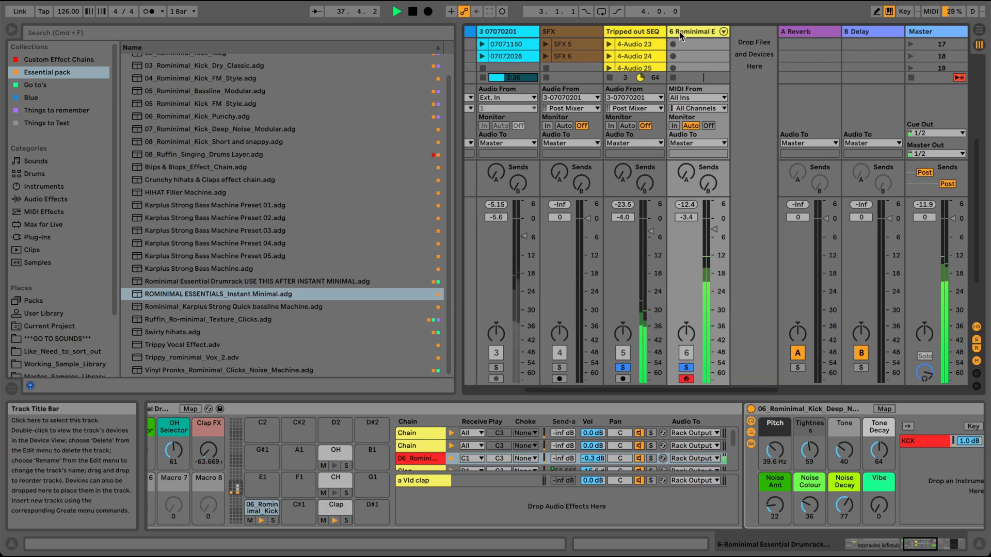
Look through the One Shot Samples, BASSLINE_MIDI_FILES and Master_Sample_Files folders in the browser
{"action": "left_click_drag", "start_coordinate": [735, 391], "coordinate": [722, 390]}
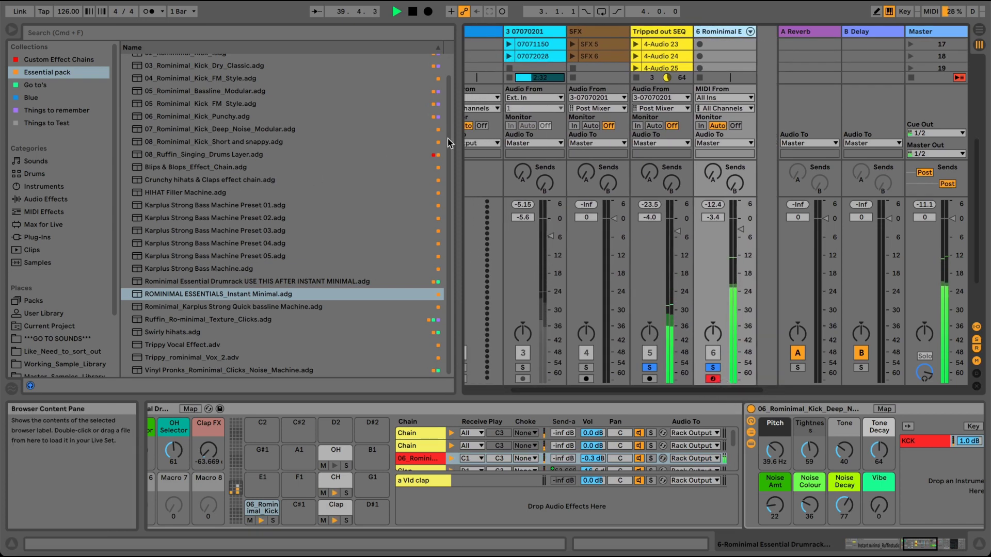
{"action": "scroll", "coordinate": [95, 330], "scroll_direction": "down", "scroll_amount": 5}
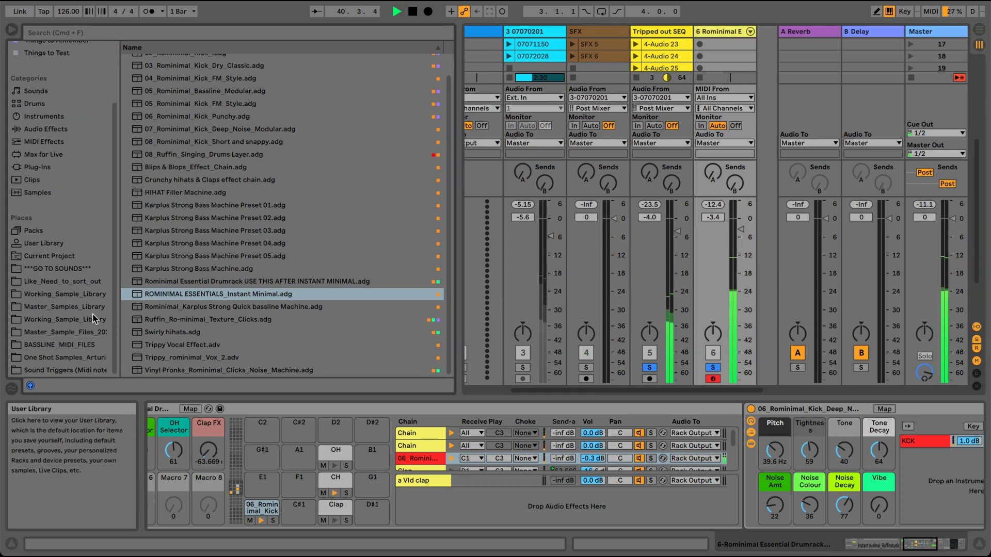
{"action": "left_click", "coordinate": [79, 361]}
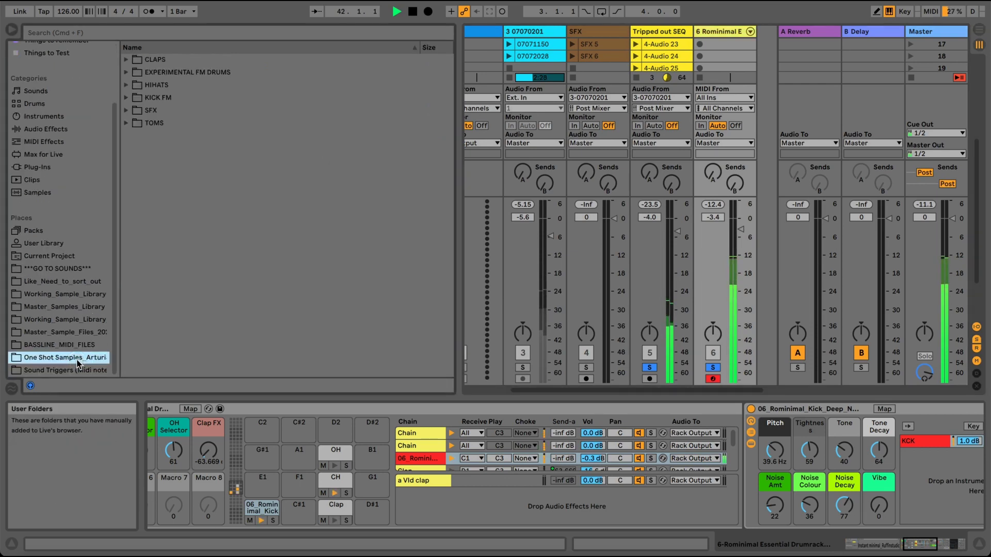
{"action": "left_click", "coordinate": [74, 346]}
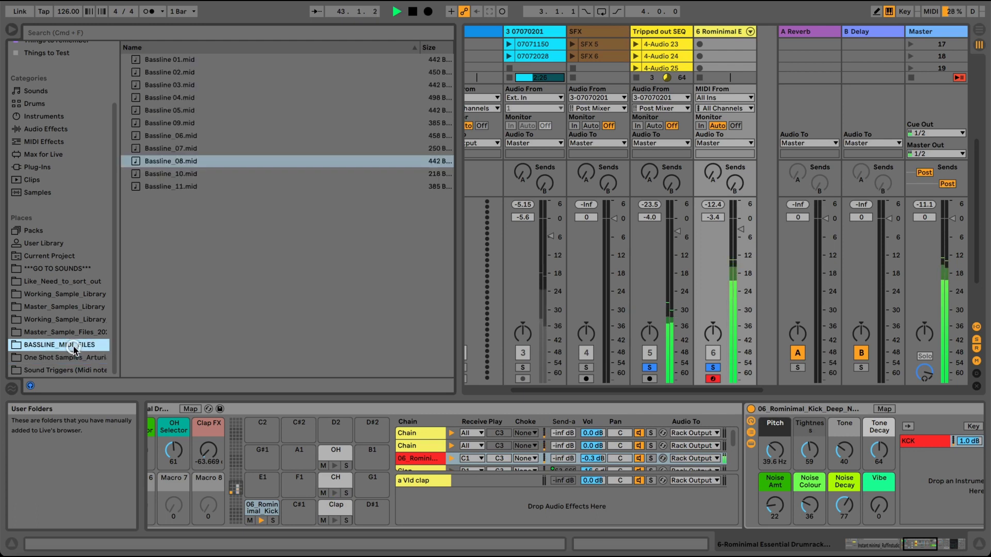
{"action": "left_click", "coordinate": [75, 333]}
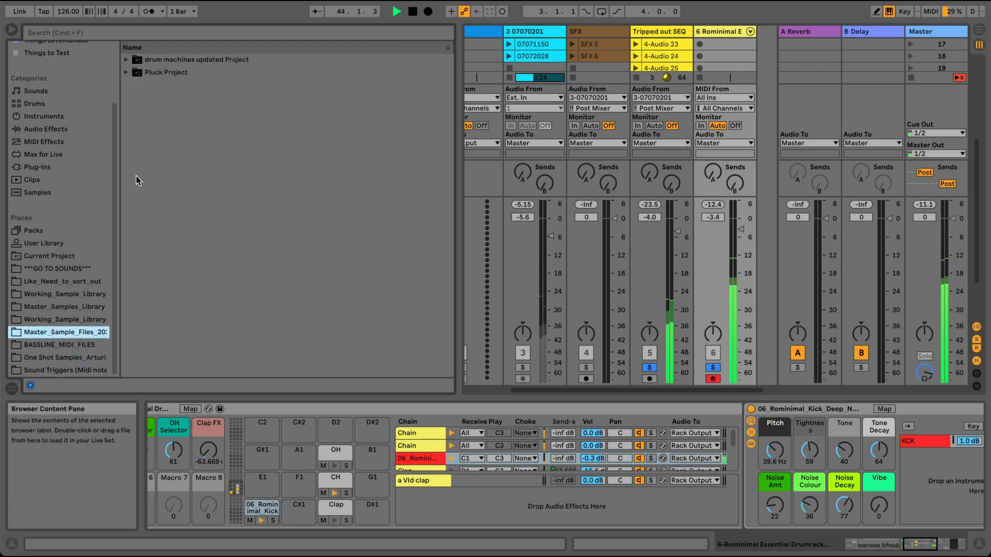
{"action": "scroll", "coordinate": [35, 78], "scroll_direction": "up", "scroll_amount": 3}
Load 03_HIHATS OFF Ruffin Hihats_2022_OFF.adg from the Go to's collection onto a new track and solo it at -22.3 dB
{"action": "left_click", "coordinate": [36, 84]}
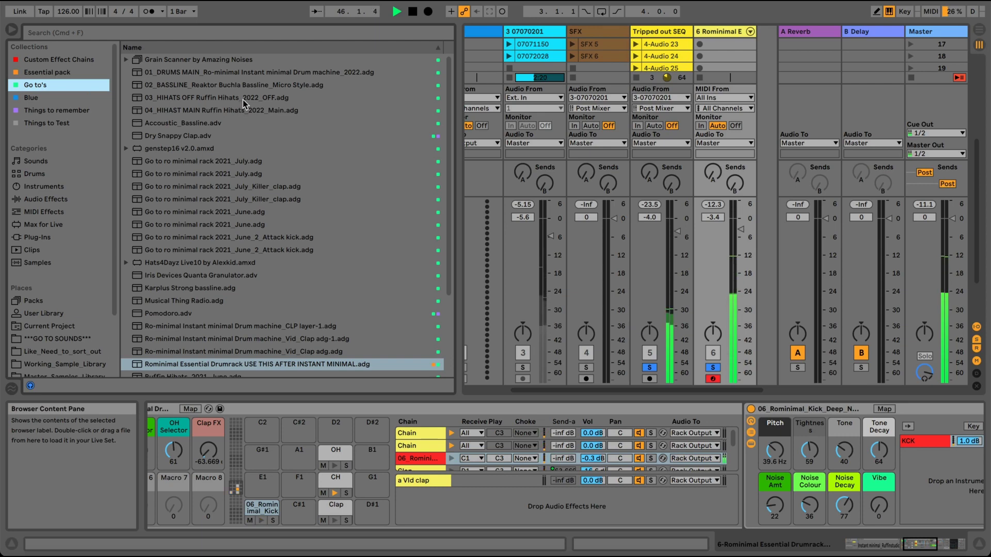
{"action": "left_click_drag", "start_coordinate": [241, 102], "coordinate": [191, 111]}
{"action": "left_click_drag", "start_coordinate": [518, 164], "coordinate": [761, 365]}
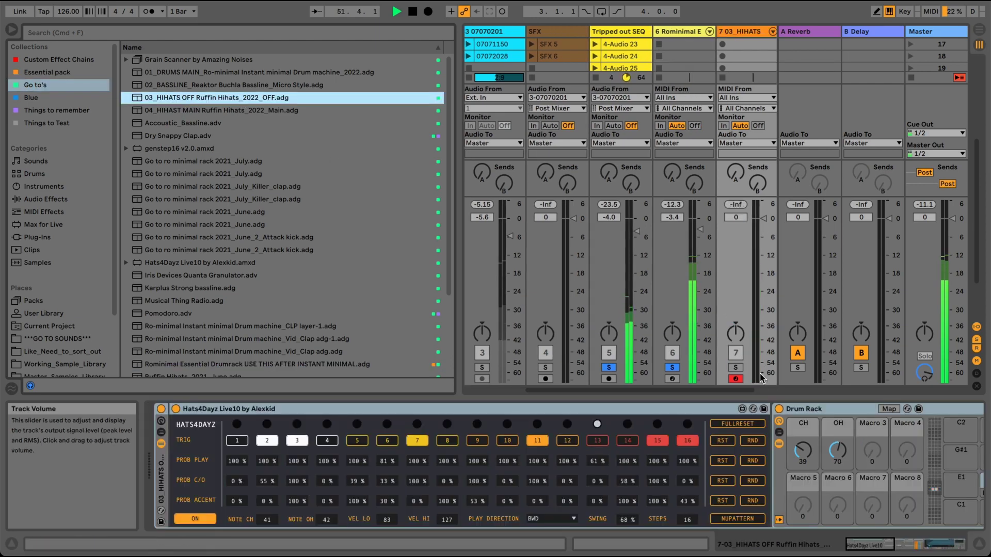
{"action": "left_click_drag", "start_coordinate": [761, 221], "coordinate": [779, 294]}
{"action": "left_click", "coordinate": [736, 367]}
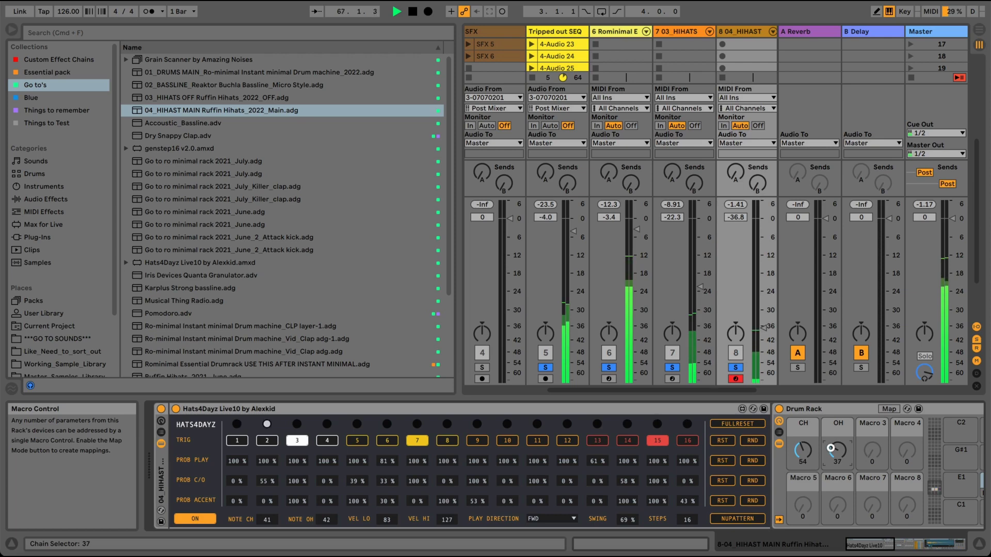
Set the OH macro of the 04_HIHAST MAIN rack to 18 and randomize the Hats4Dayz trigger pattern
{"action": "left_click_drag", "start_coordinate": [830, 448], "coordinate": [830, 447]}
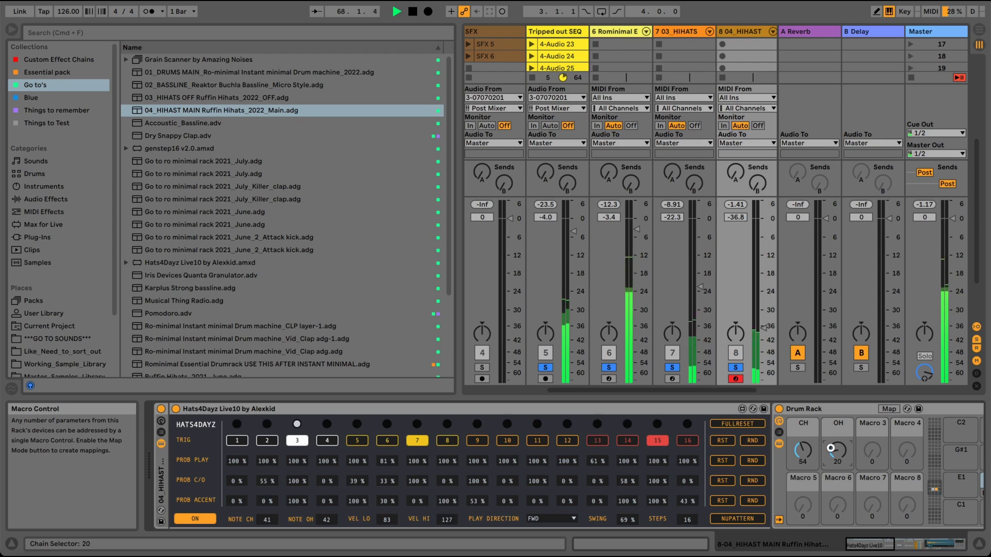
{"action": "scroll", "coordinate": [830, 448], "scroll_direction": "down", "scroll_amount": 2}
{"action": "left_click", "coordinate": [757, 441]}
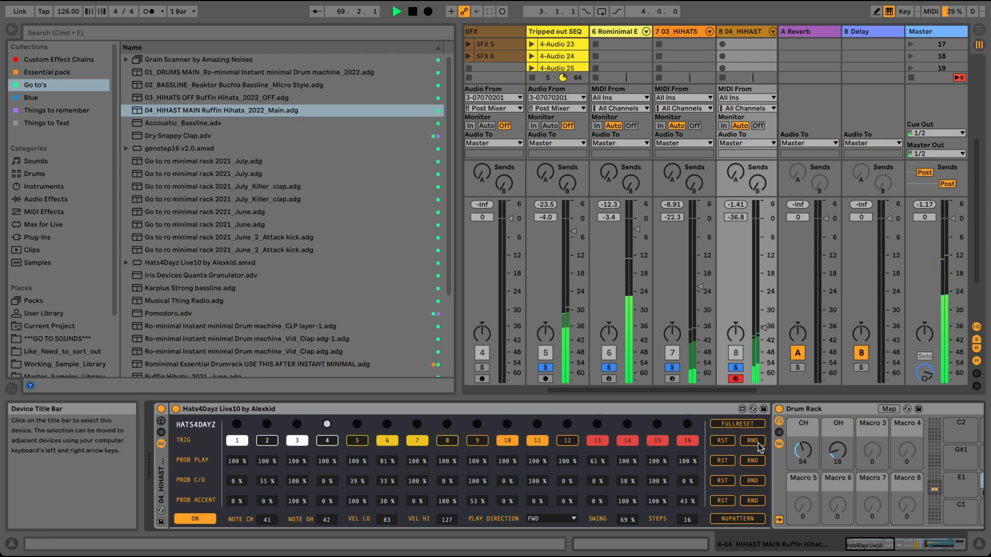
{"action": "left_click", "coordinate": [828, 449]}
Set the CH macro of the 04_HIHAST MAIN rack to 43 and the track's volume to -43.7 dB
{"action": "left_click_drag", "start_coordinate": [795, 448], "coordinate": [795, 457]}
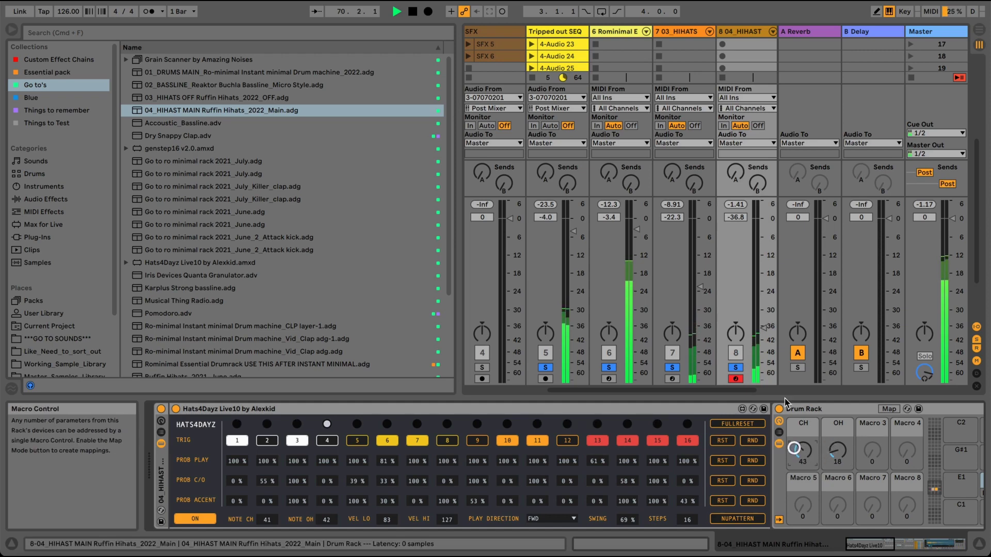
{"action": "scroll", "coordinate": [762, 331], "scroll_direction": "down", "scroll_amount": 4}
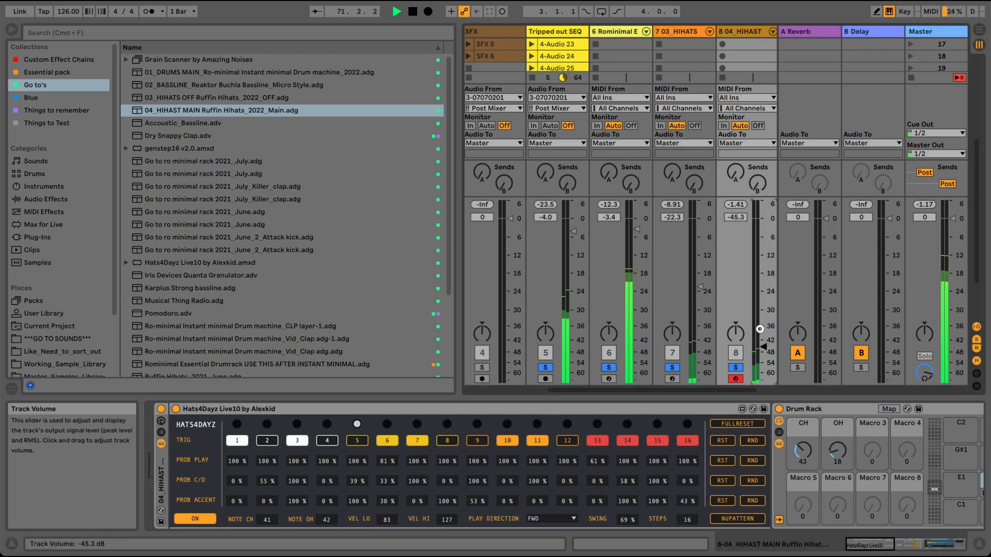
{"action": "key", "text": "XF86AudioRaiseVolume"}
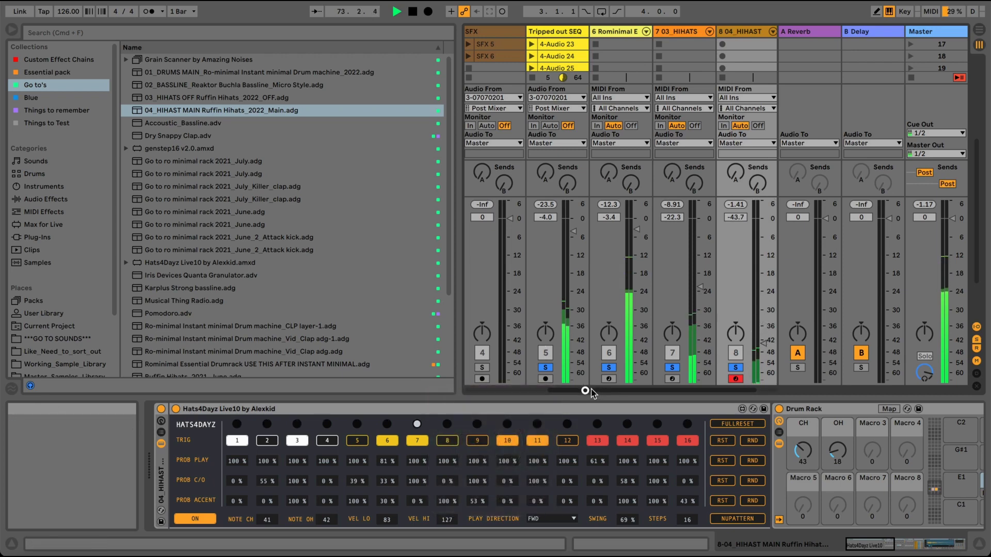
Solo the 07070201 audio track and set its volume to -32.6 dB
{"action": "left_click_drag", "start_coordinate": [577, 390], "coordinate": [543, 390]}
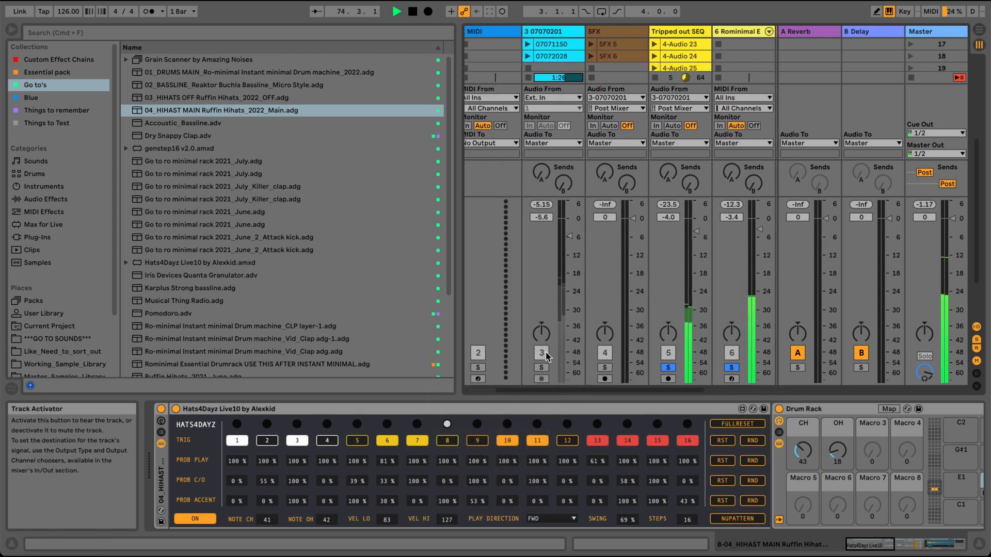
{"action": "left_click", "coordinate": [541, 367]}
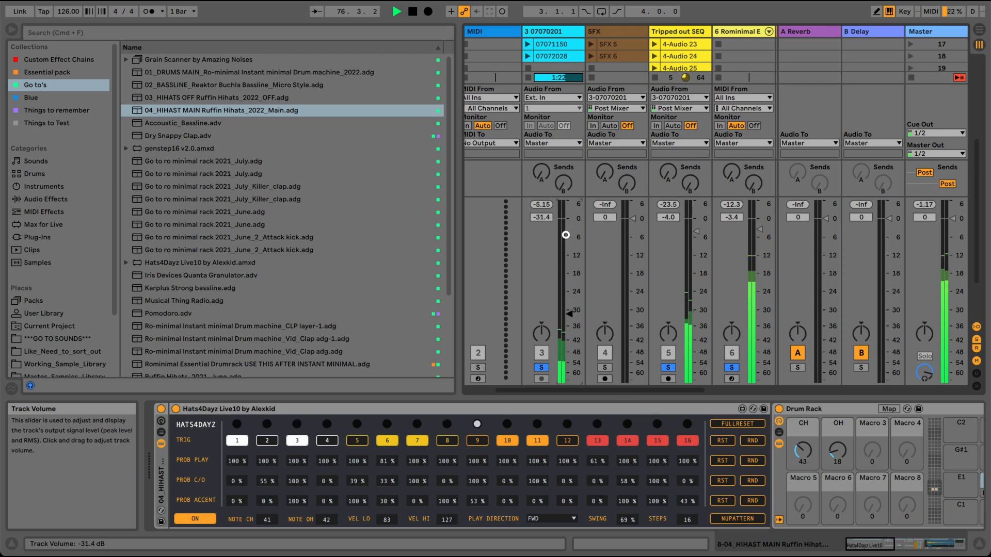
Solo the SFX track and take the 07070201 track out of solo
{"action": "left_click", "coordinate": [604, 367]}
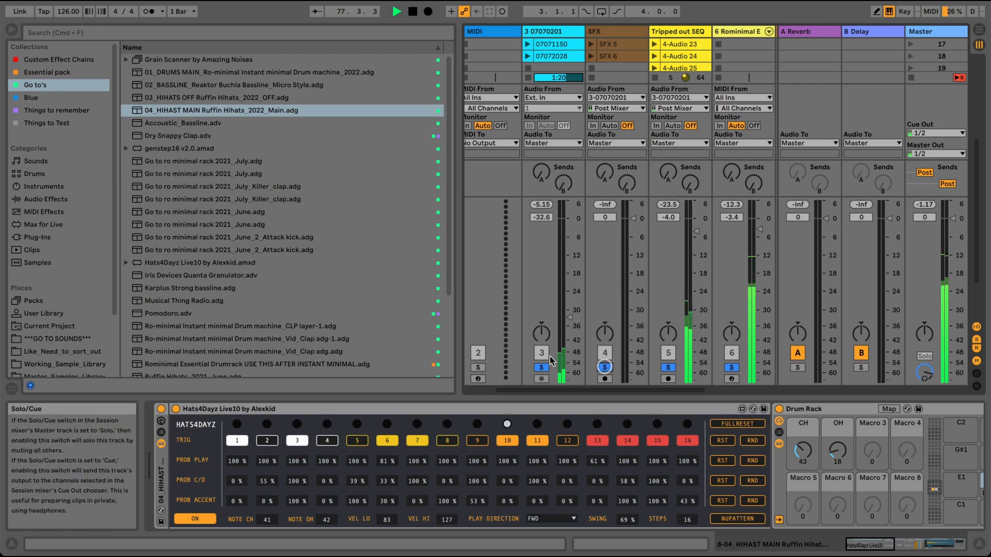
{"action": "left_click", "coordinate": [547, 364]}
{"action": "left_click", "coordinate": [541, 367]}
Launch the SFX 6 clip and set the SFX track's volume to -23.4 dB
{"action": "left_click", "coordinate": [621, 150]}
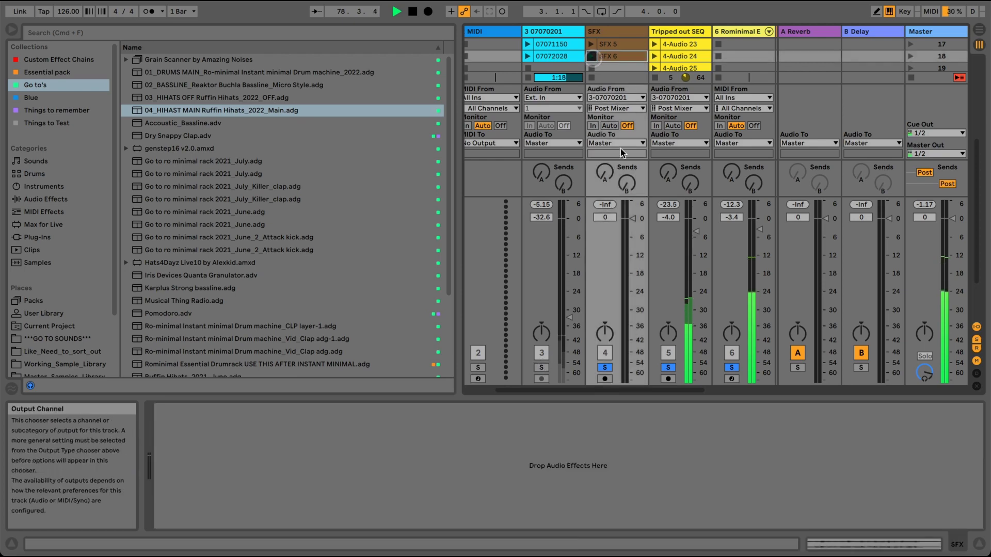
{"action": "left_click_drag", "start_coordinate": [634, 278], "coordinate": [629, 212]}
{"action": "key", "text": "XF86AudioRaiseVolume"}
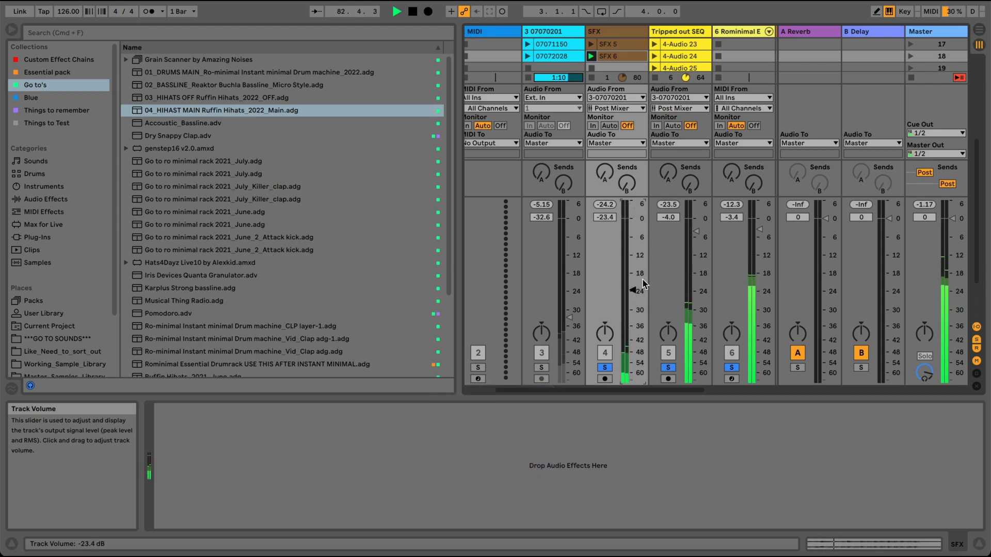
Load Karplus Strong Bass Machine.adg from the Essential pack collection onto the 2 MIDI track
{"action": "left_click_drag", "start_coordinate": [622, 389], "coordinate": [564, 392]}
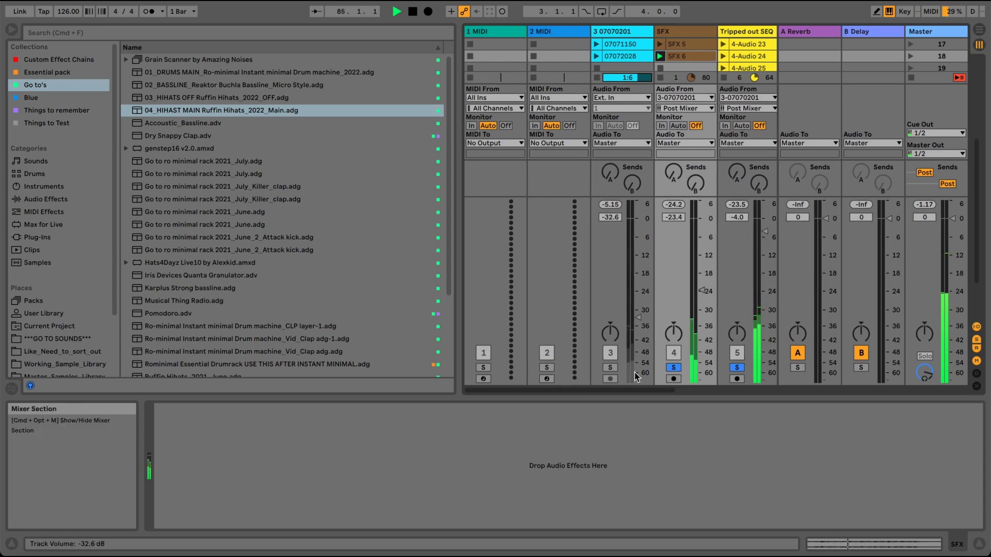
{"action": "left_click_drag", "start_coordinate": [625, 393], "coordinate": [608, 380]}
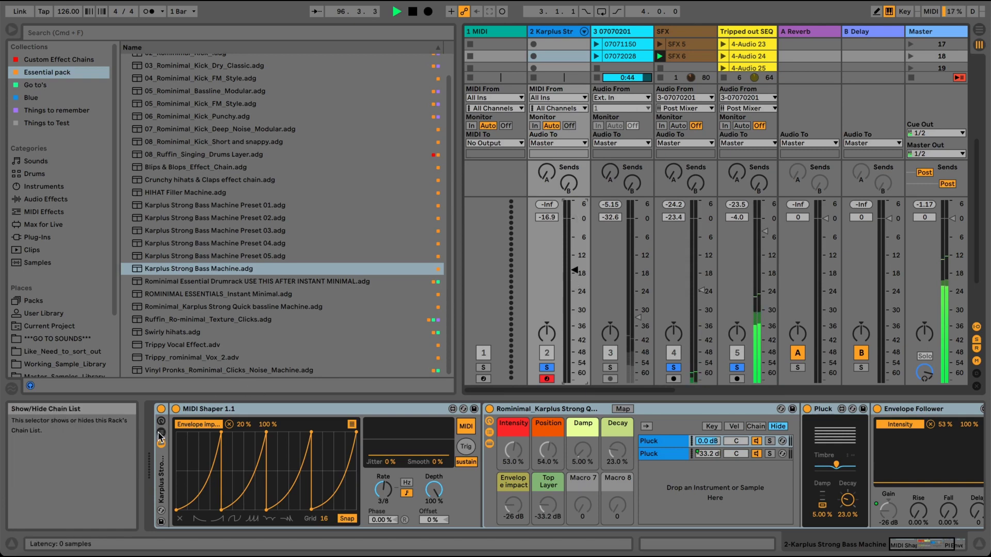
Replace the MIDI Shaper on the 2 Karplus Strong track with MDD___SNAKE_V3.2.3.amxd, placed ahead of the bass rack
{"action": "left_click", "coordinate": [434, 410]}
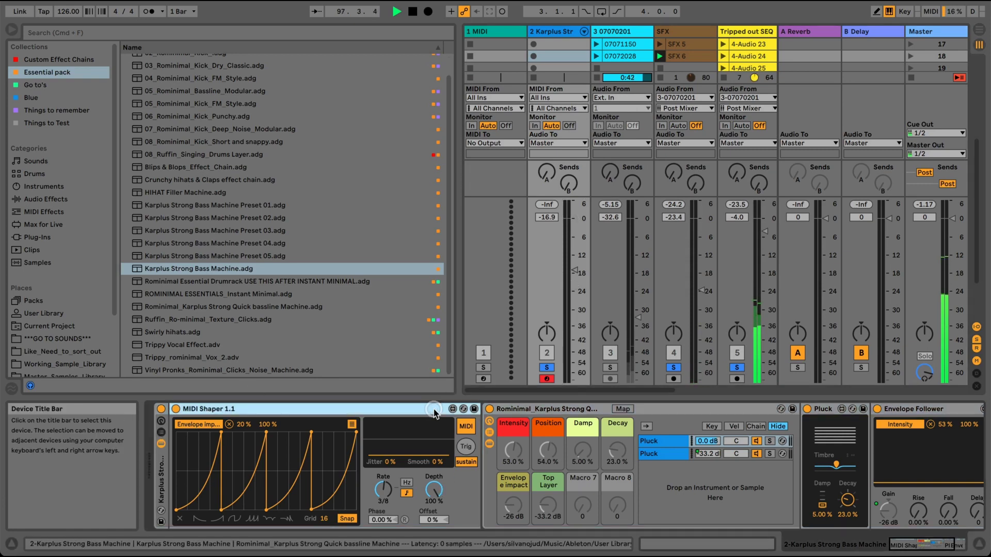
{"action": "key", "text": "BackSpace"}
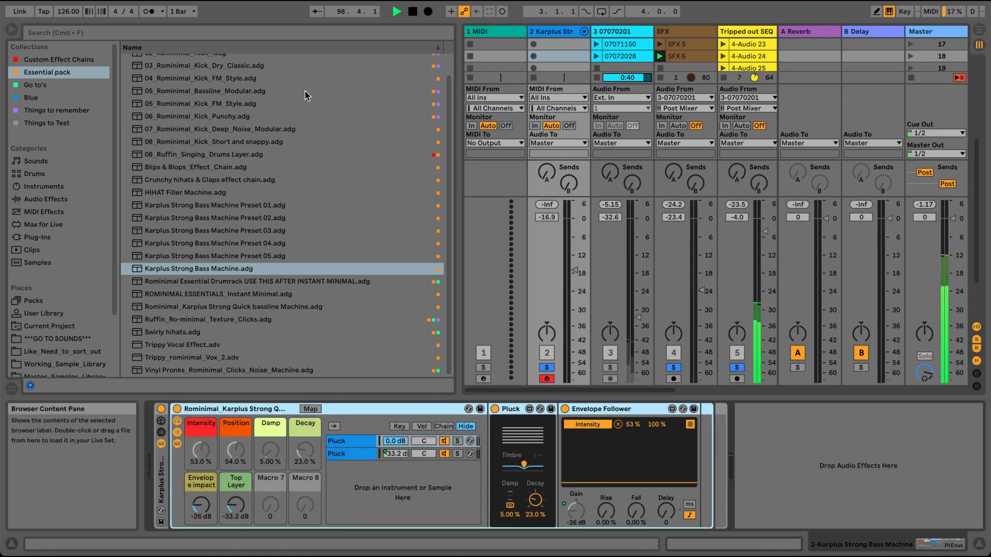
{"action": "left_click", "coordinate": [324, 33]}
{"action": "type", "text": "mdd snake"}
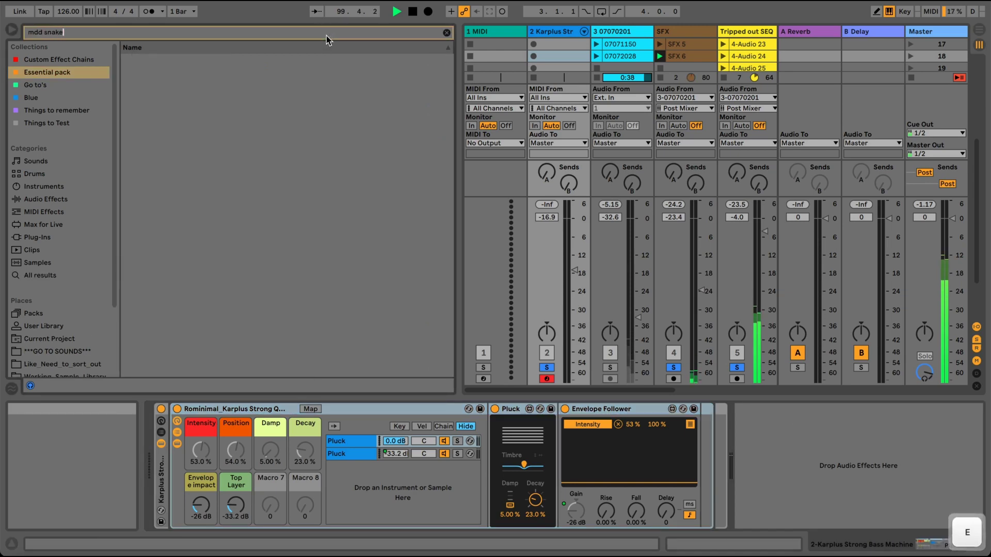
{"action": "left_click", "coordinate": [41, 275]}
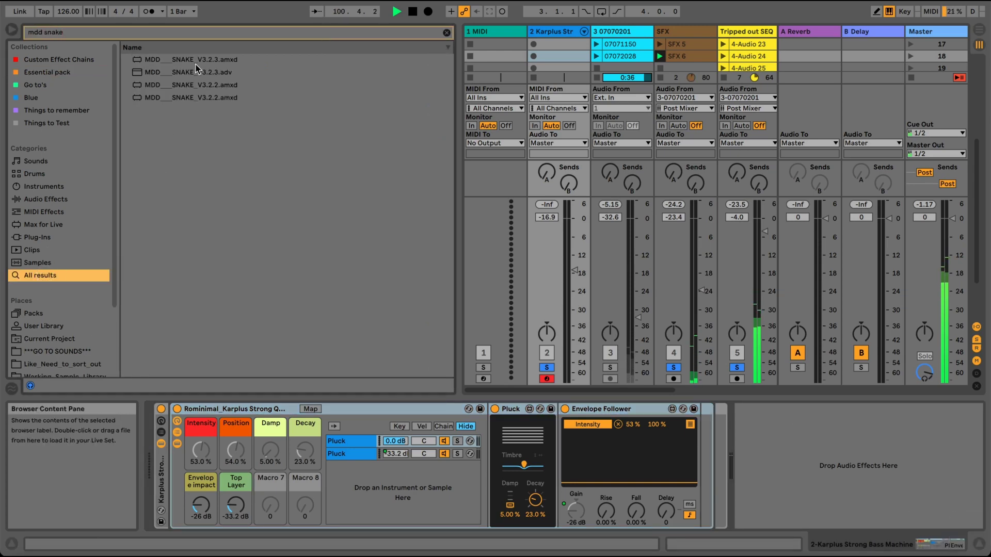
{"action": "left_click", "coordinate": [195, 107]}
{"action": "left_click_drag", "start_coordinate": [194, 74], "coordinate": [167, 436]}
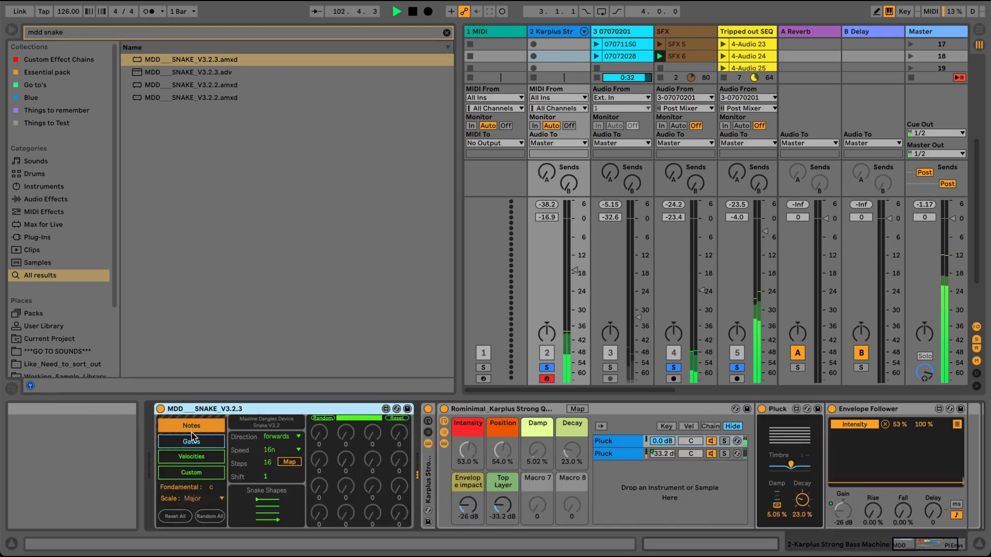
Give Snake a random gate pattern with 9.45% swing and a vertical snake shape, and randomize its notes within a low range
{"action": "left_click", "coordinate": [192, 441]}
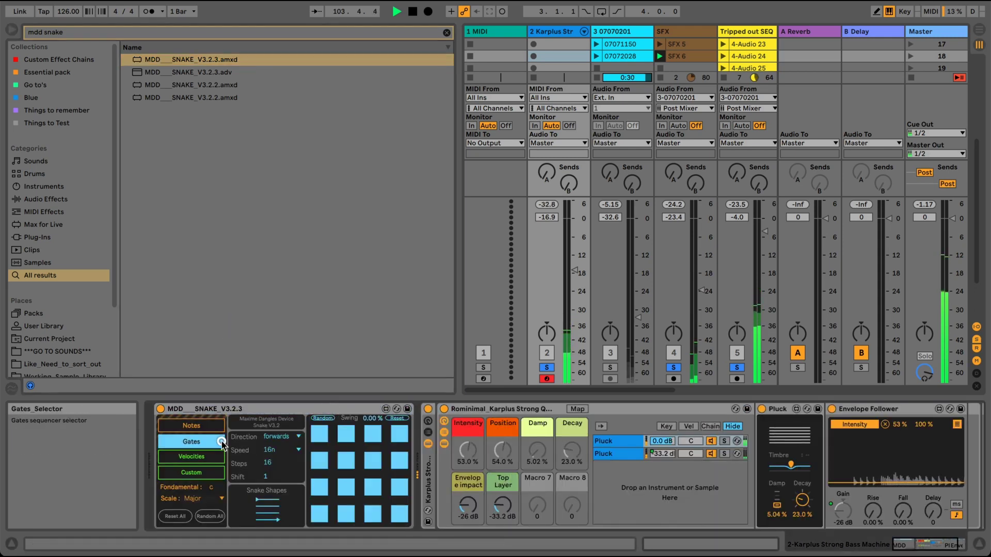
{"action": "left_click_drag", "start_coordinate": [363, 419], "coordinate": [360, 415]}
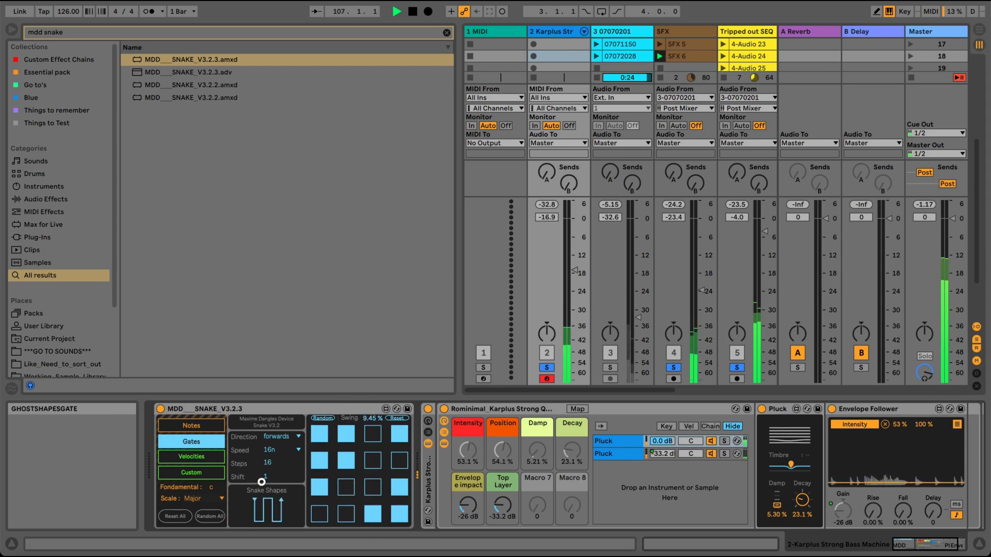
{"action": "left_click", "coordinate": [213, 426]}
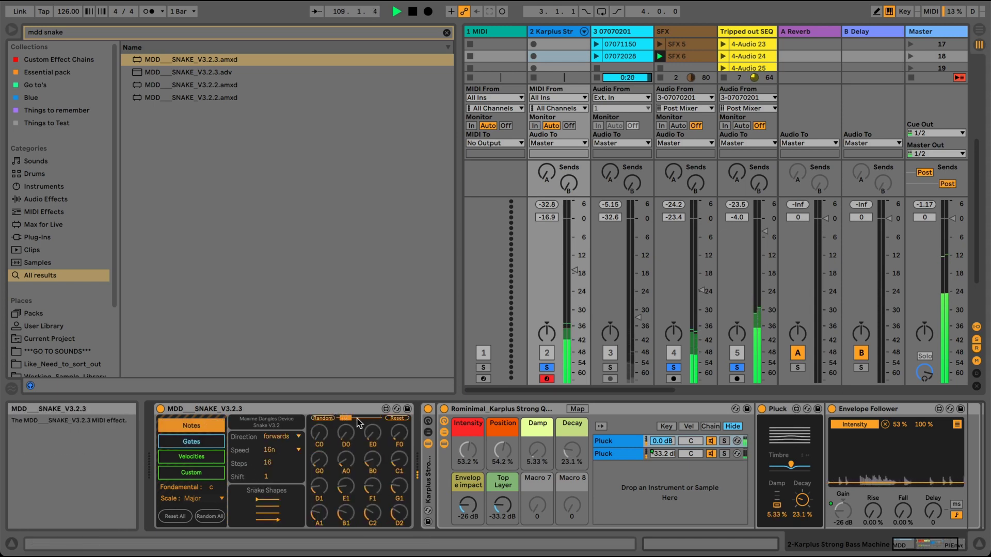
{"action": "left_click", "coordinate": [329, 418]}
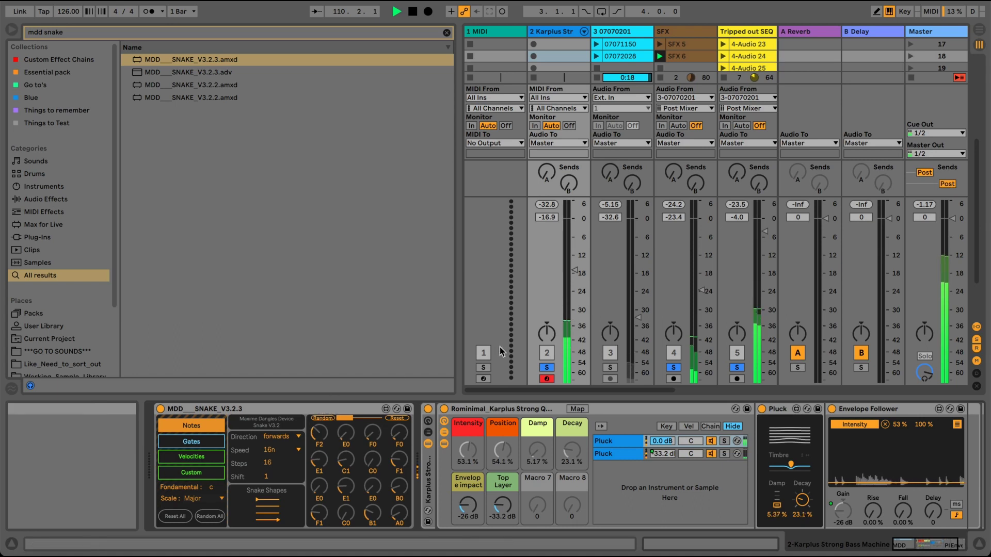
Set the 2 Karplus Strong track's volume to -1.5 dB and take the Tripped out SEQ track out of solo
{"action": "left_click_drag", "start_coordinate": [571, 271], "coordinate": [571, 233]}
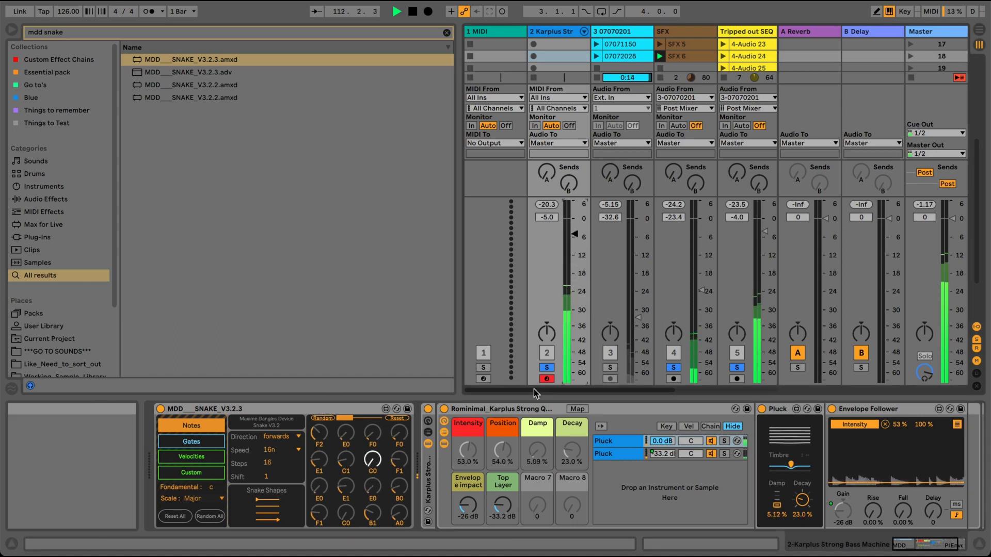
{"action": "left_click_drag", "start_coordinate": [533, 390], "coordinate": [513, 391]}
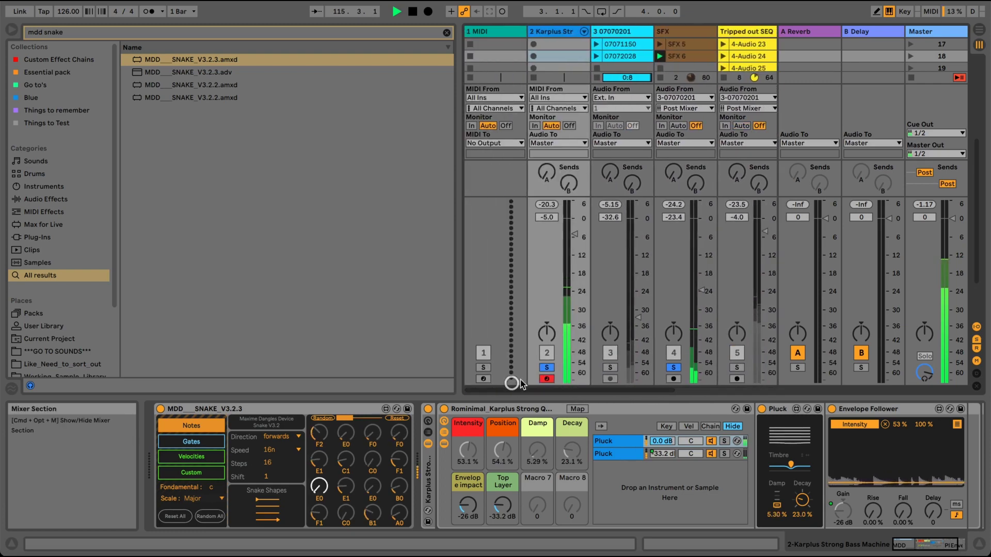
{"action": "left_click_drag", "start_coordinate": [573, 230], "coordinate": [571, 231]}
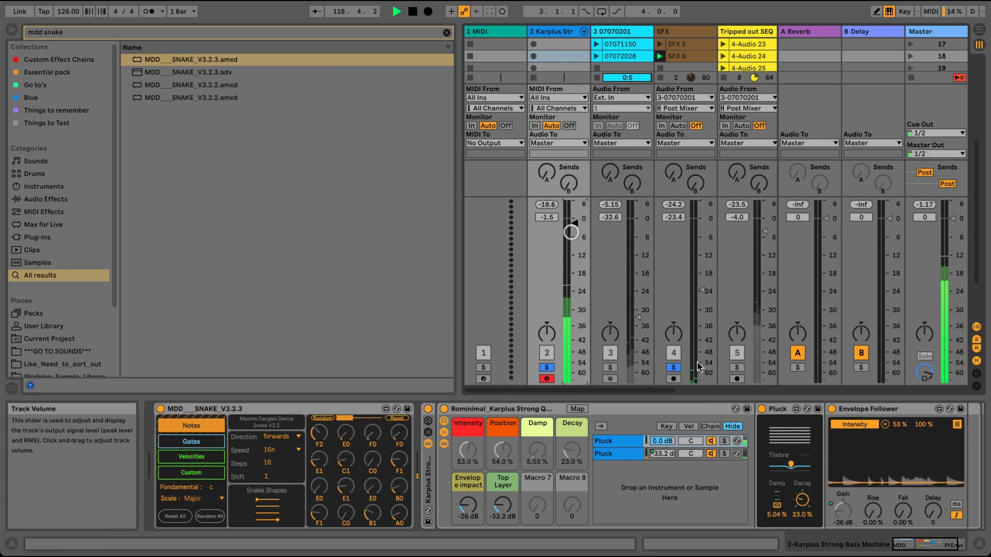
Set the bassline rack's Envelope impact macro to -35 dB and its Top Layer macro to -22.43 dB
{"action": "left_click", "coordinate": [912, 545]}
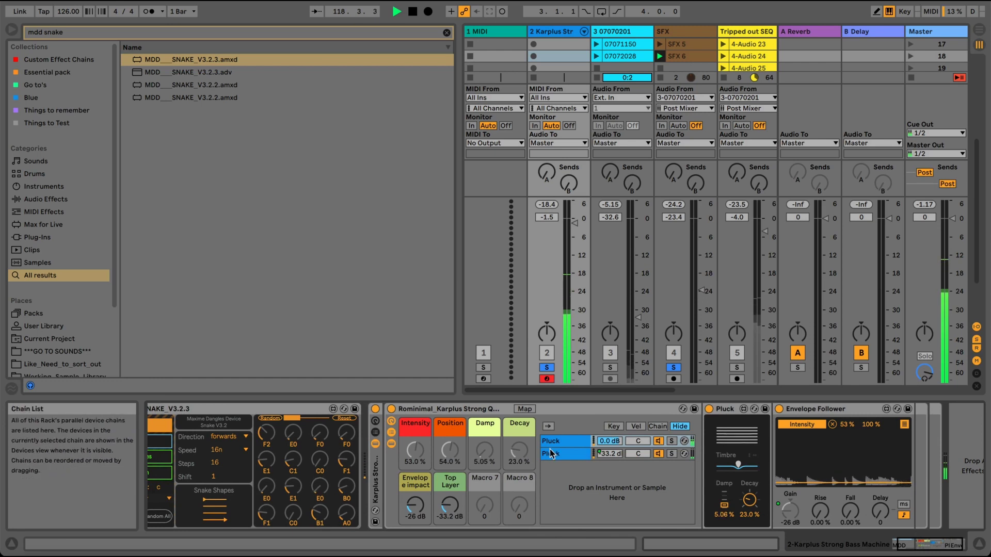
{"action": "left_click_drag", "start_coordinate": [449, 506], "coordinate": [413, 514]}
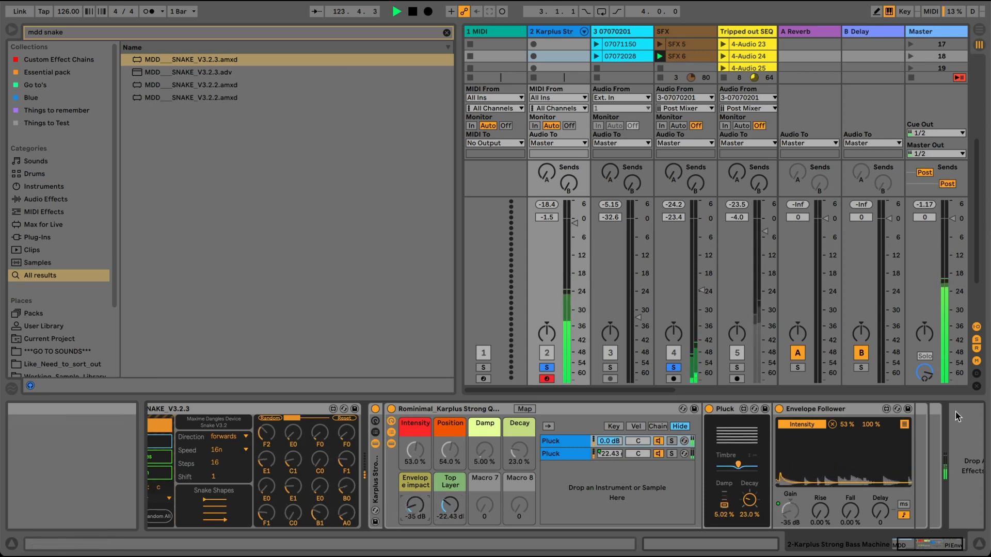
Set the Envelope Follower mapping maximums to Intensity 60%, Position 79% and Damp 63%, and the Decay range to 4–24%
{"action": "left_click", "coordinate": [904, 424]}
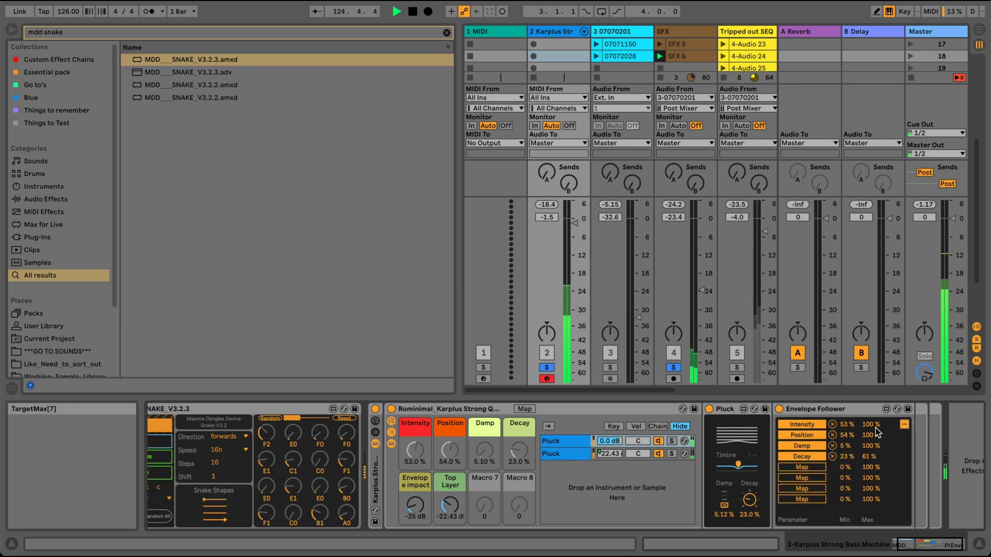
{"action": "left_click_drag", "start_coordinate": [875, 428], "coordinate": [873, 452]}
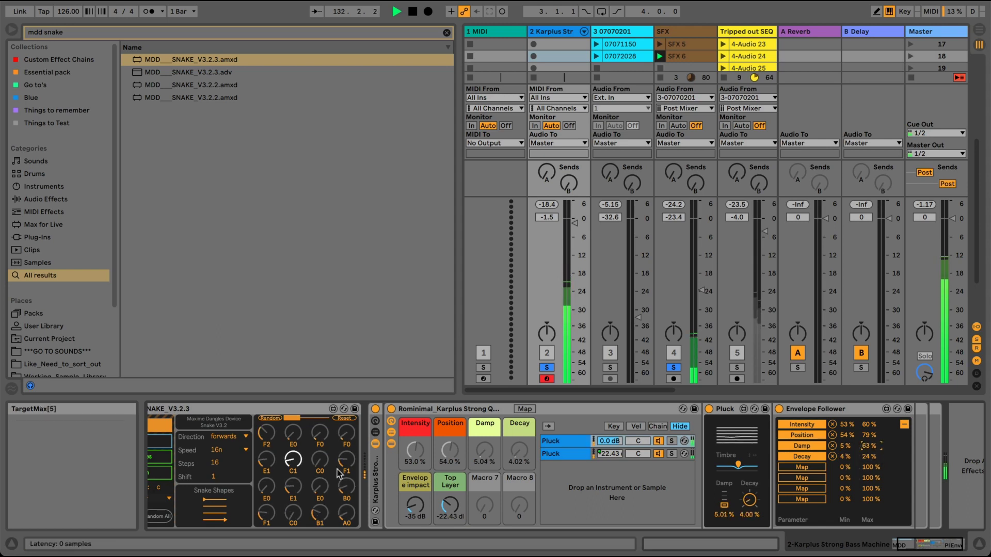
Set the 2 Karplus Strong track's volume to 0 dB and unfold its rack chain in the mixer
{"action": "left_click_drag", "start_coordinate": [906, 543], "coordinate": [814, 535]}
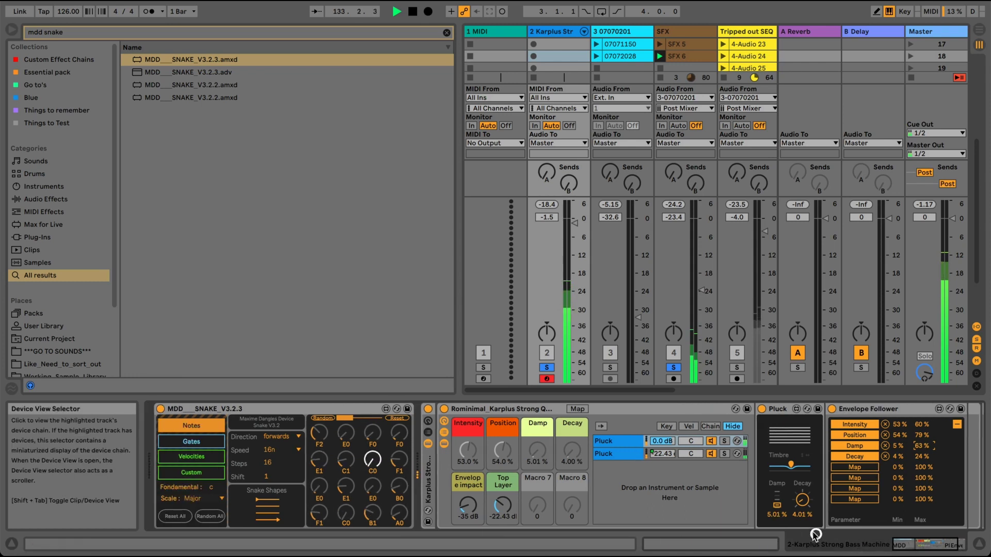
{"action": "left_click", "coordinate": [191, 441]}
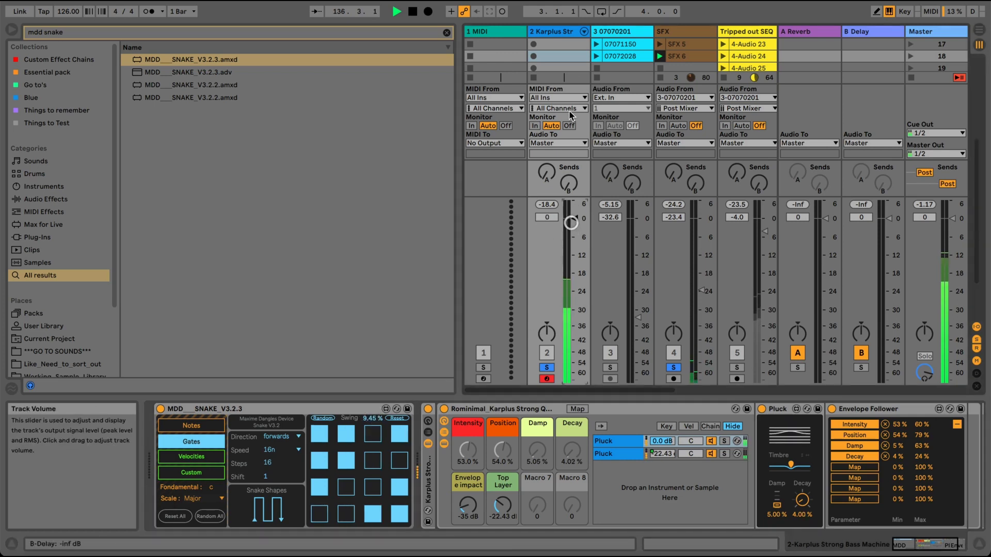
{"action": "left_click", "coordinate": [583, 31]}
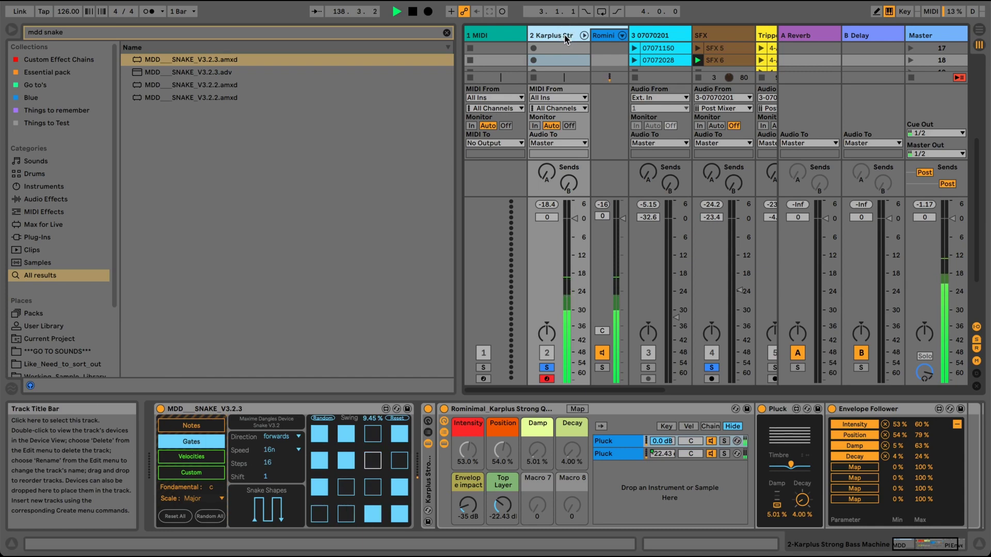
Duplicate the 2 Karplus Strong track and give the copy's Snake gates a diagonal snake shape
{"action": "key", "text": "super+d"}
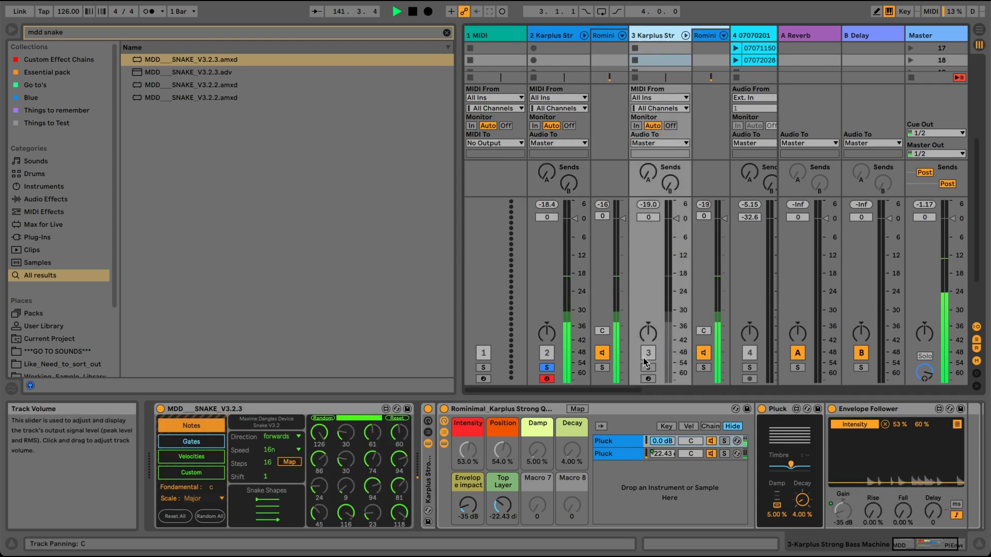
{"action": "left_click", "coordinate": [218, 444]}
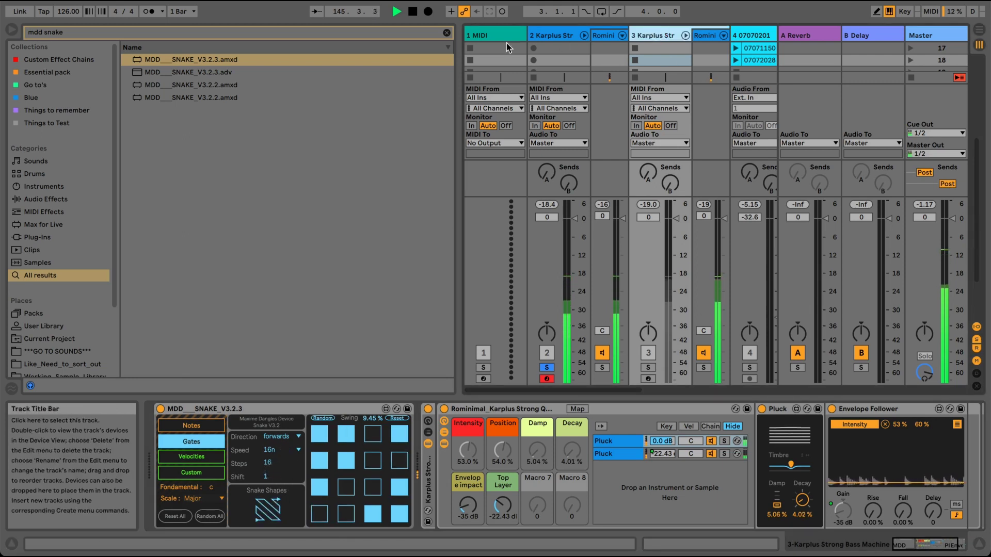
Load DS Tantra 2 onto the duplicated Karplus Strong track and solo that track at -3.2 dB
{"action": "left_click", "coordinate": [446, 33]}
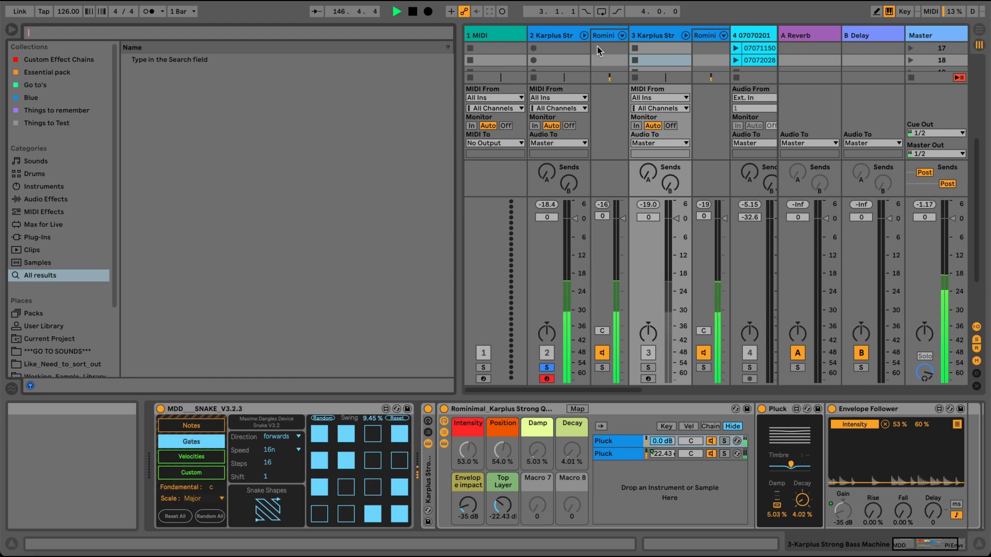
{"action": "type", "text": "tantra"}
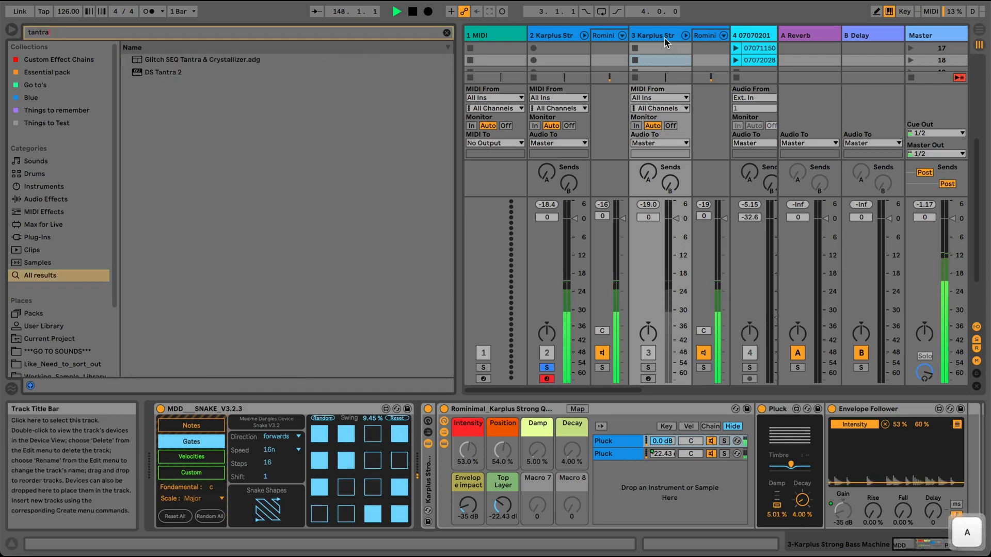
{"action": "left_click", "coordinate": [157, 73]}
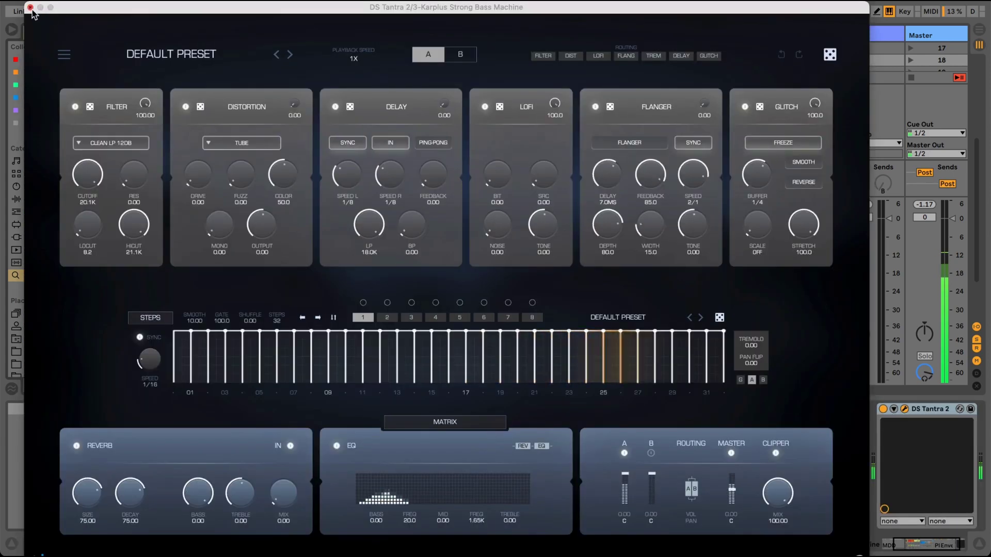
{"action": "left_click", "coordinate": [31, 8]}
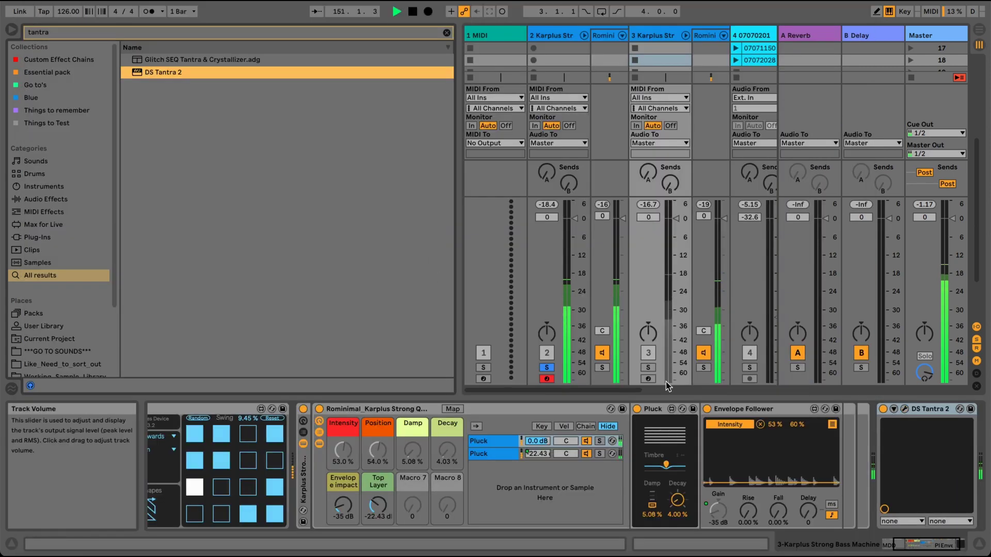
{"action": "left_click", "coordinate": [649, 368]}
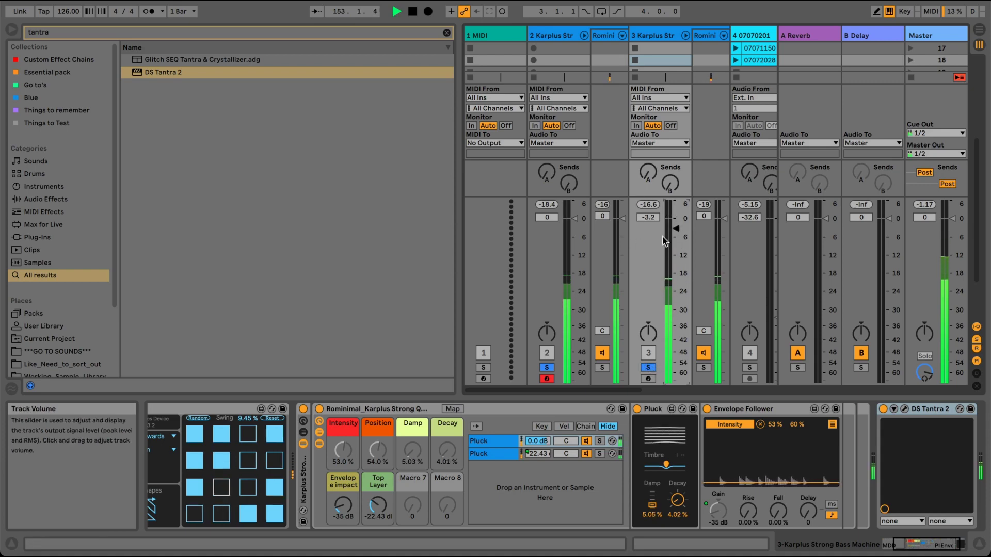
Load the FLT CLOUDS preset in DS Tantra 2 on the duplicated track
{"action": "left_click", "coordinate": [904, 409]}
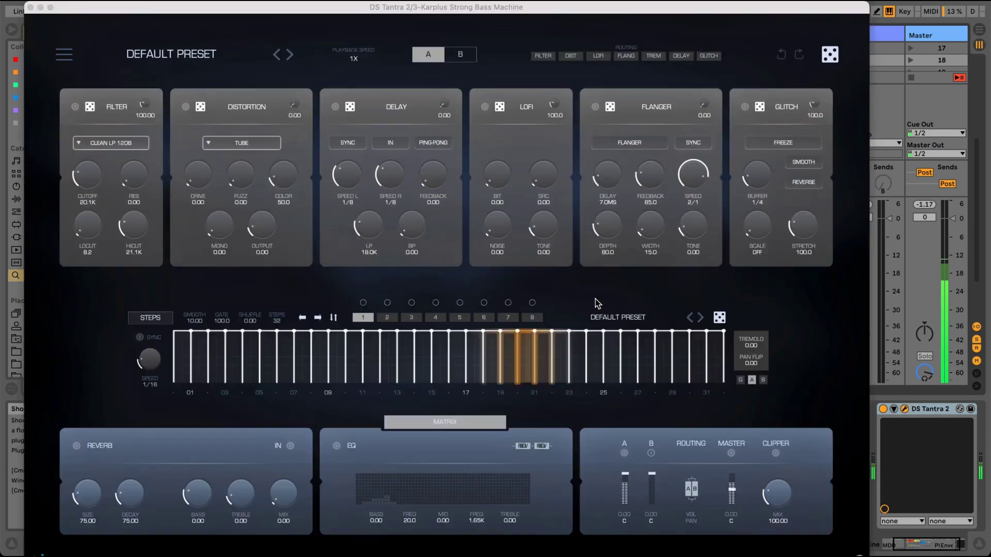
{"action": "left_click", "coordinate": [290, 54]}
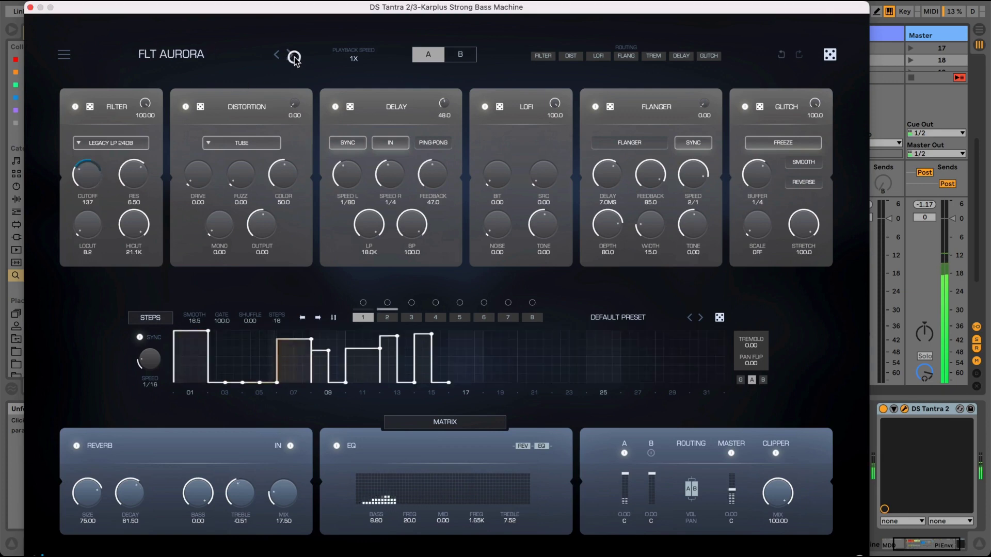
{"action": "left_click", "coordinate": [289, 54]}
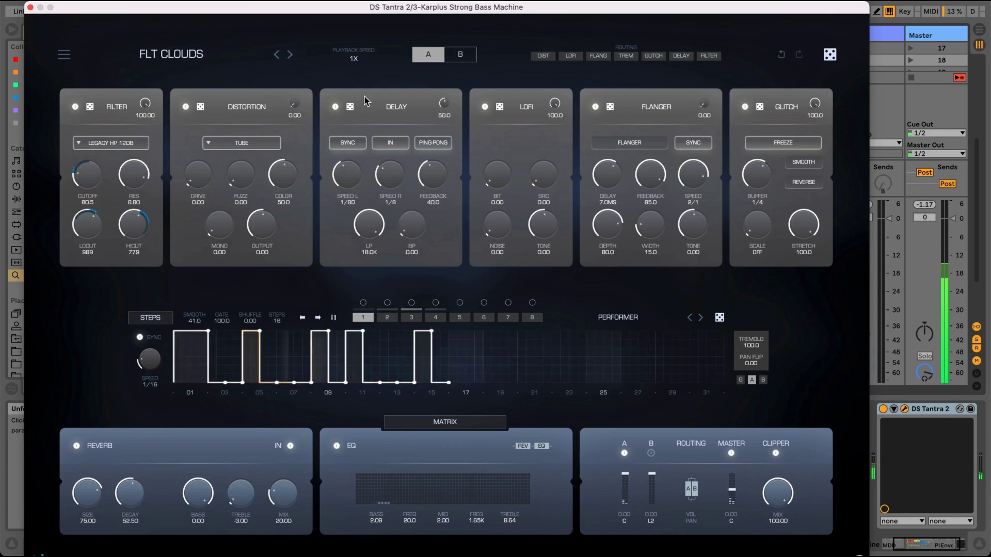
{"action": "left_click", "coordinate": [30, 8]}
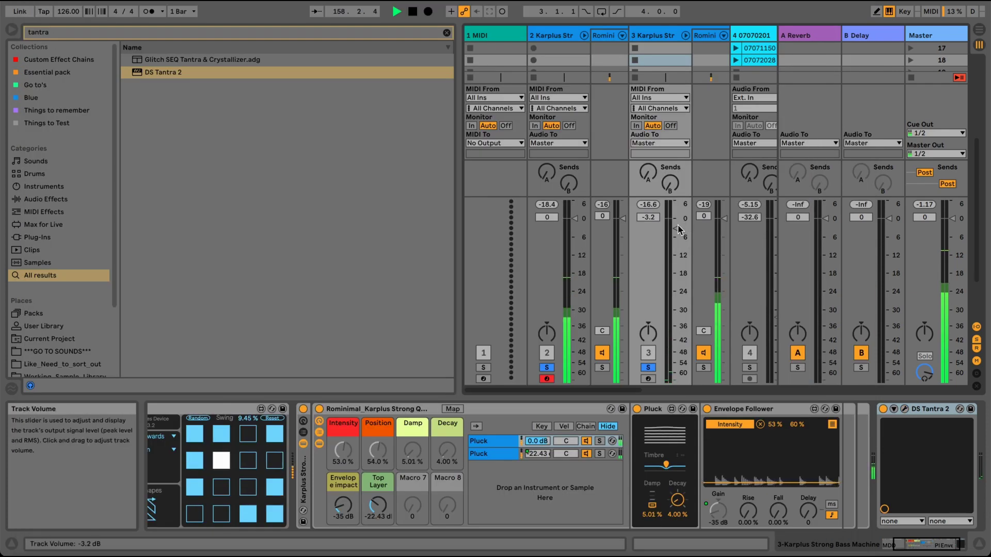
Set the duplicated track's volume to -1.5 dB and its Snake to speed 8n, direction fore/back and a spiral snake shape
{"action": "left_click", "coordinate": [214, 469]}
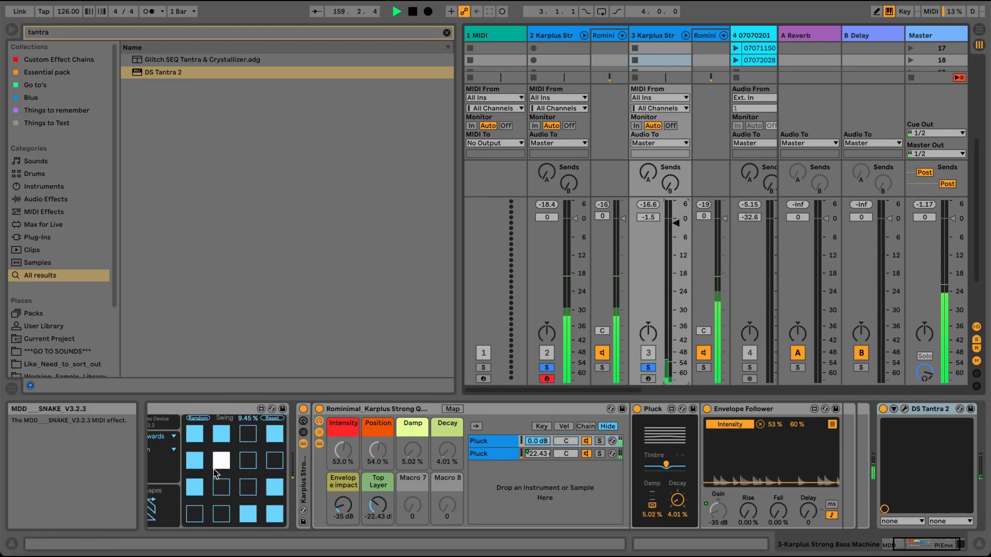
{"action": "left_click_drag", "start_coordinate": [917, 545], "coordinate": [841, 537]}
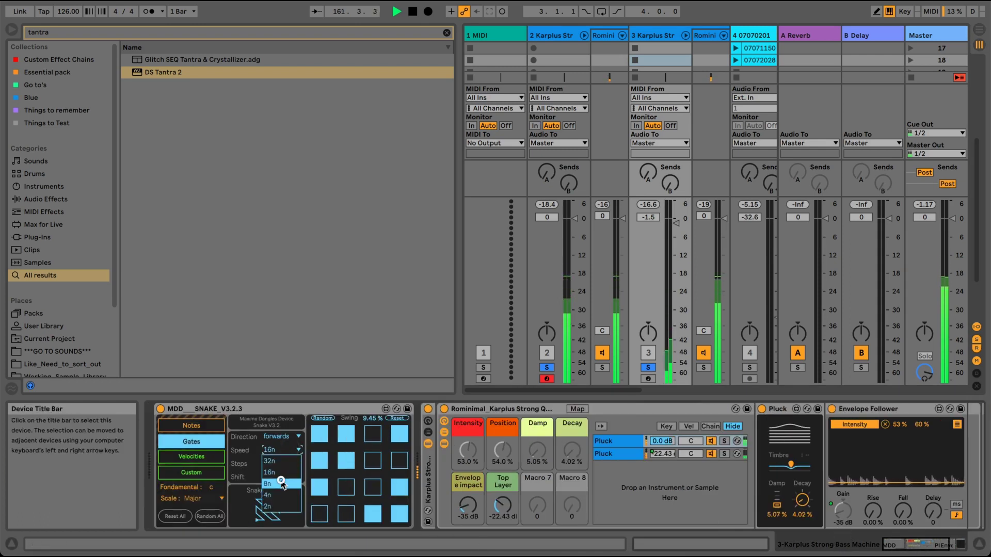
{"action": "left_click", "coordinate": [275, 439]}
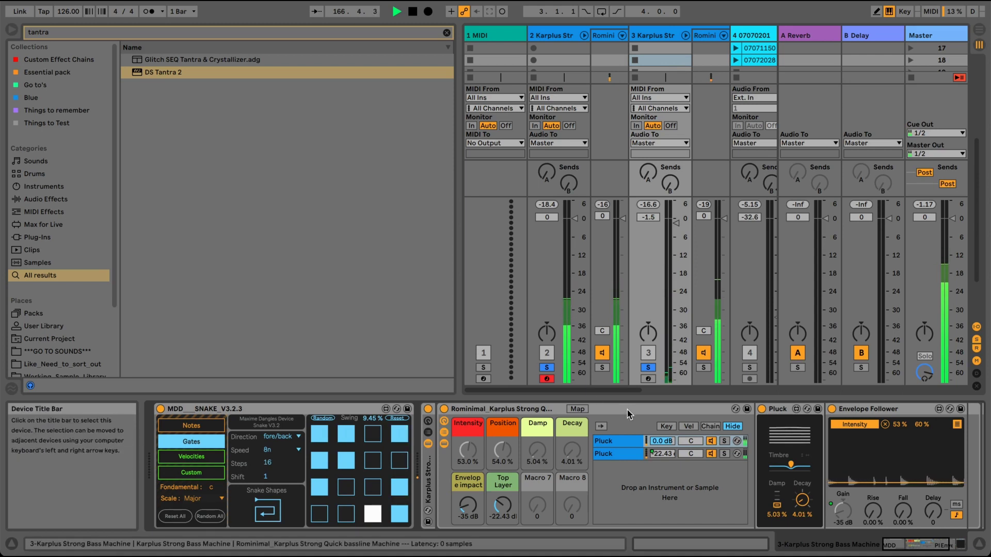
{"action": "left_click", "coordinate": [480, 409]}
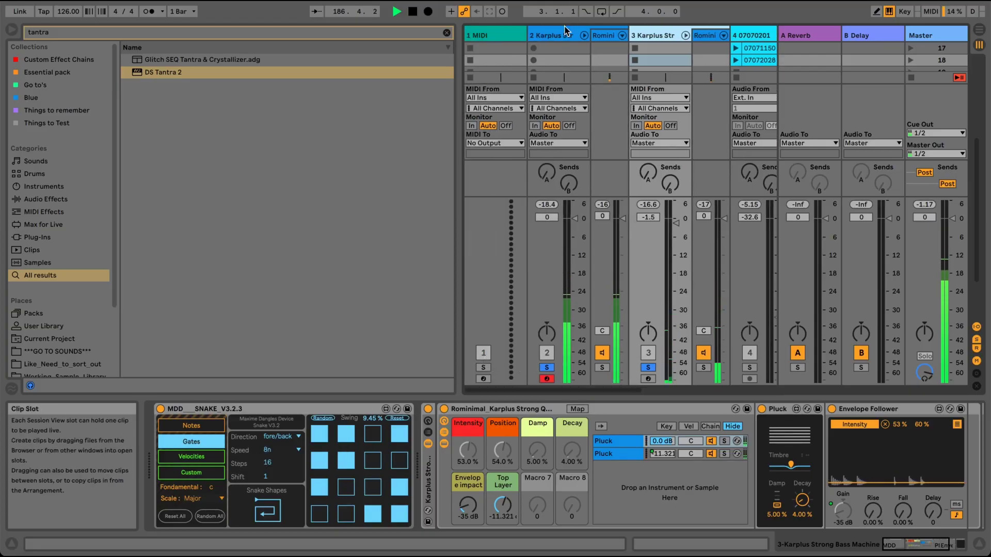
Load DS Tantra 2 onto the 2 Karplus Strong track and lower its clipper mix to 25.79
{"action": "left_click", "coordinate": [564, 37]}
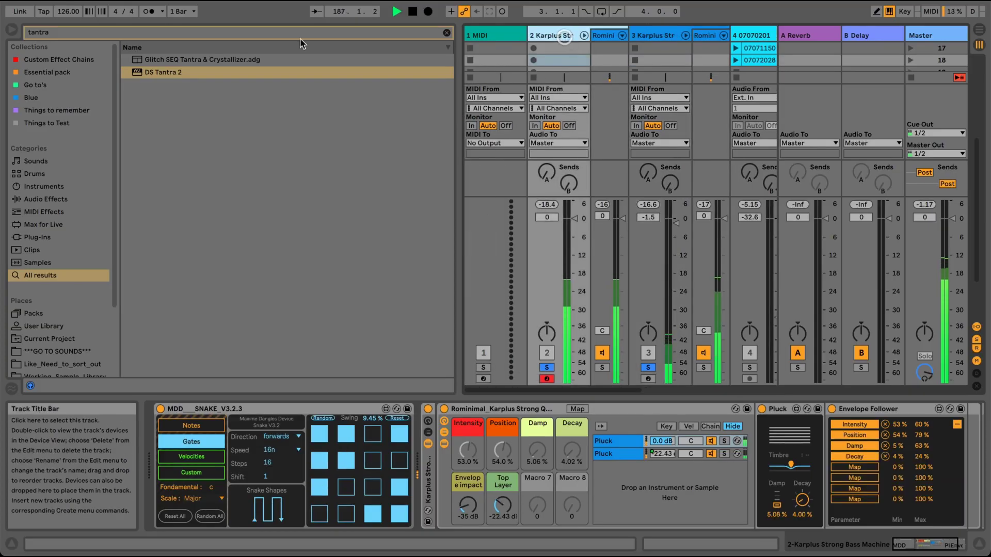
{"action": "left_click", "coordinate": [162, 72]}
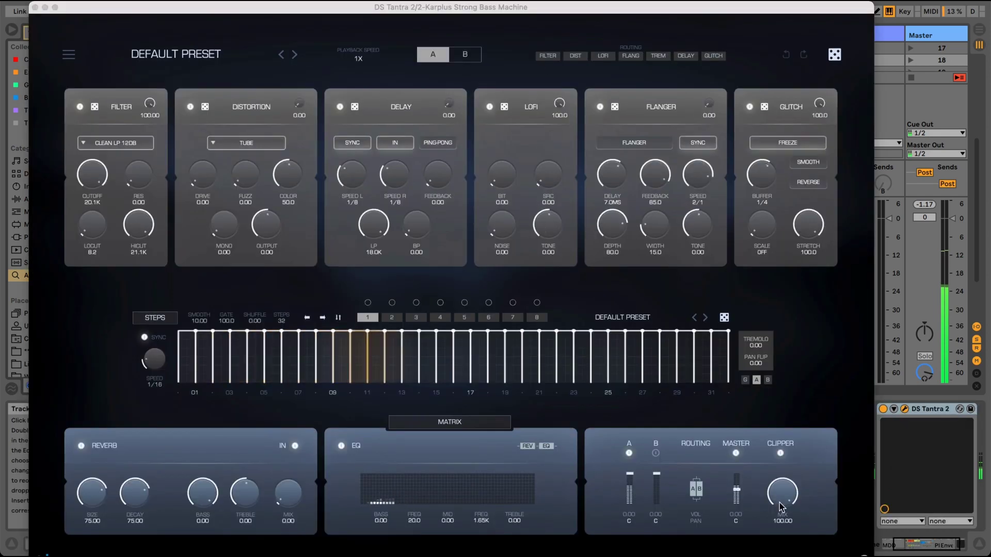
{"action": "left_click_drag", "start_coordinate": [781, 503], "coordinate": [780, 529]}
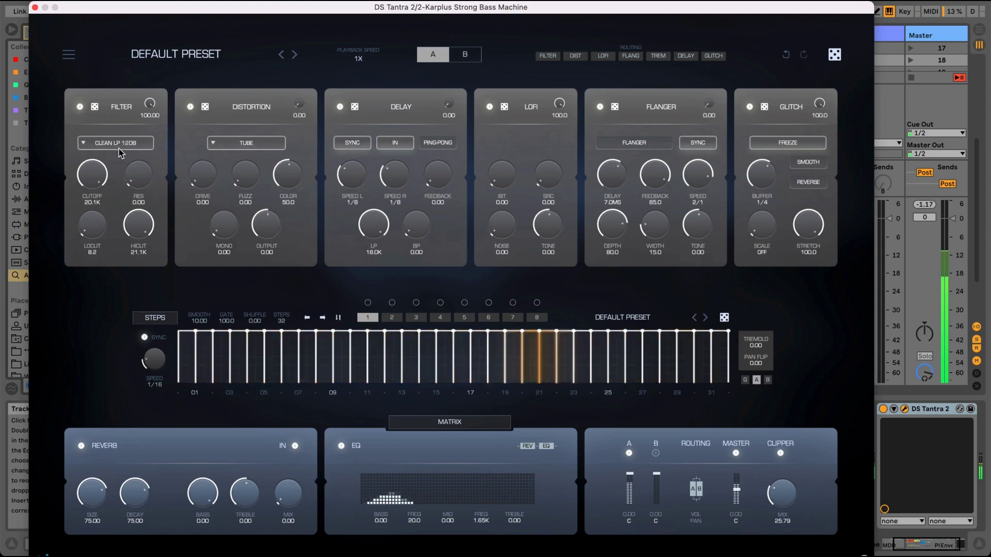
Lower the DS Tantra 2 filter's high cut and its cutoff to 591, and raise its resonance to 6.52
{"action": "left_click_drag", "start_coordinate": [94, 173], "coordinate": [141, 282]}
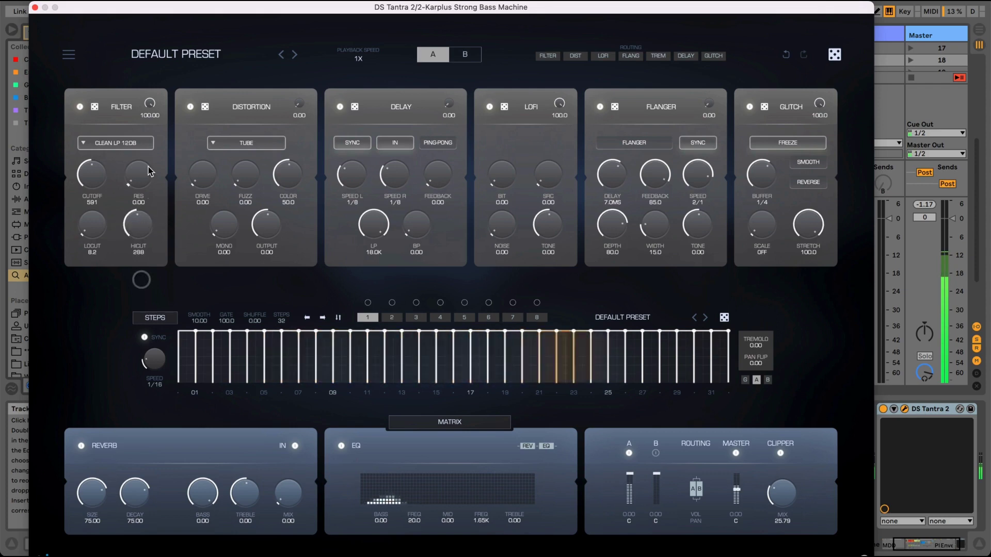
{"action": "mouse_move", "coordinate": [146, 170]}
{"action": "left_mouse_down"}
{"action": "mouse_move", "coordinate": [148, 108]}
{"action": "mouse_move", "coordinate": [143, 174]}
{"action": "mouse_move", "coordinate": [144, 164]}
{"action": "left_mouse_up"}
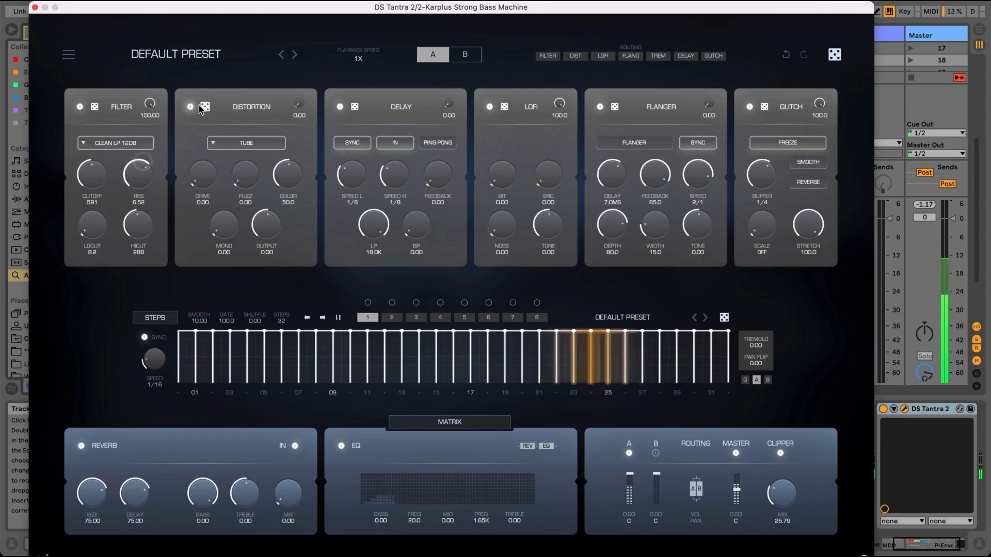
Raise the distortion mix in DS Tantra 2 and lower the glitch mix to 79.0 and the lofi mix to 32.0
{"action": "left_click_drag", "start_coordinate": [295, 107], "coordinate": [289, 35]}
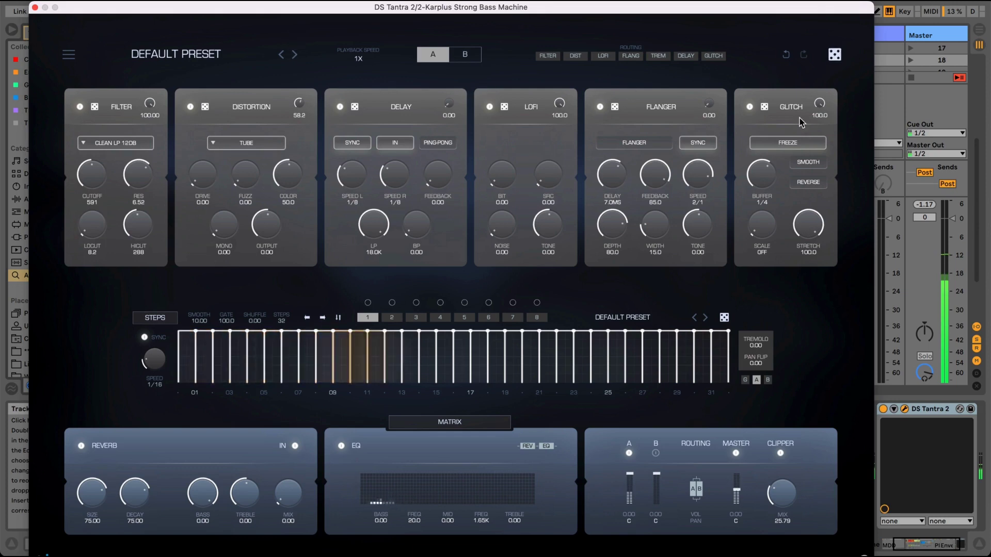
{"action": "left_click_drag", "start_coordinate": [820, 105], "coordinate": [715, 156]}
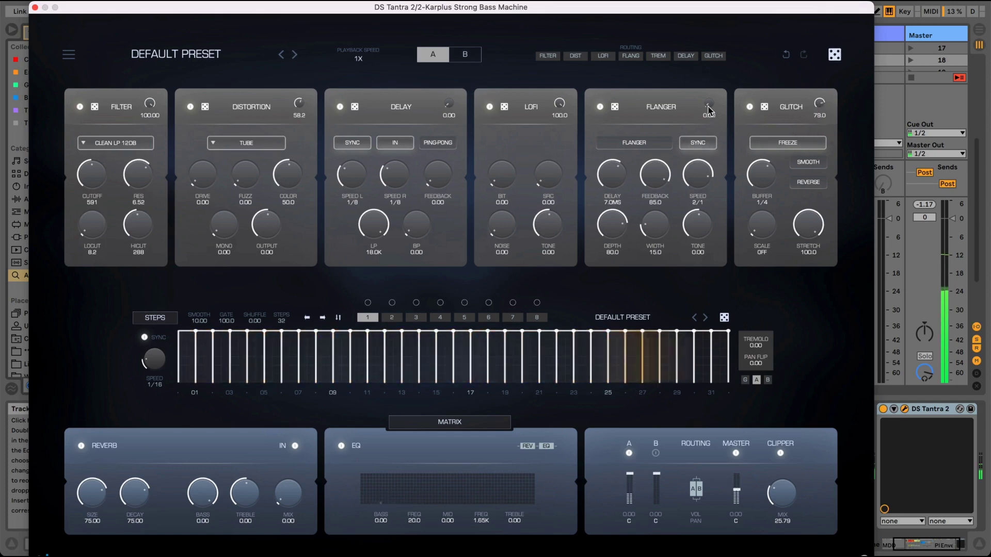
{"action": "left_click_drag", "start_coordinate": [559, 103], "coordinate": [553, 177]}
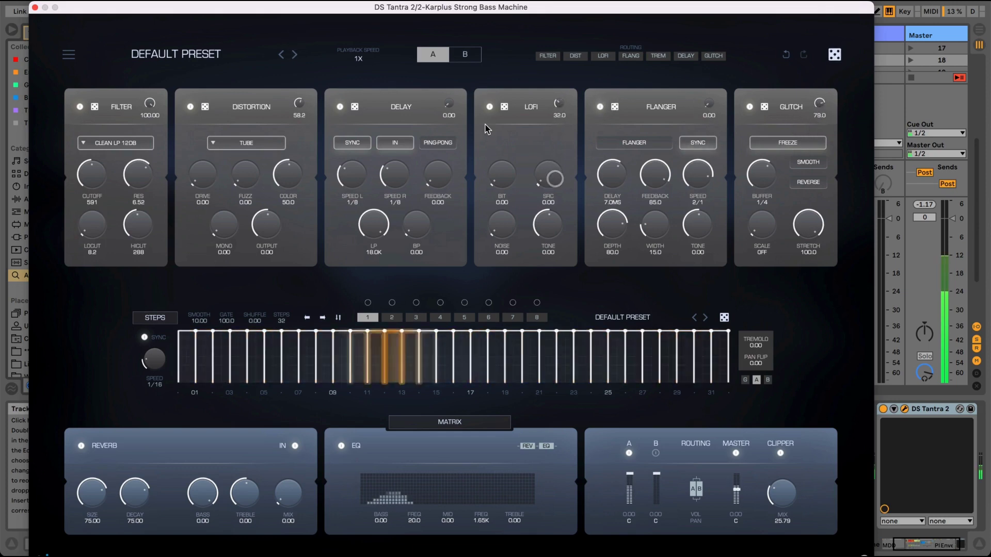
Switch off the delay, lofi, flanger and glitch modules in DS Tantra 2
{"action": "left_click", "coordinate": [337, 105]}
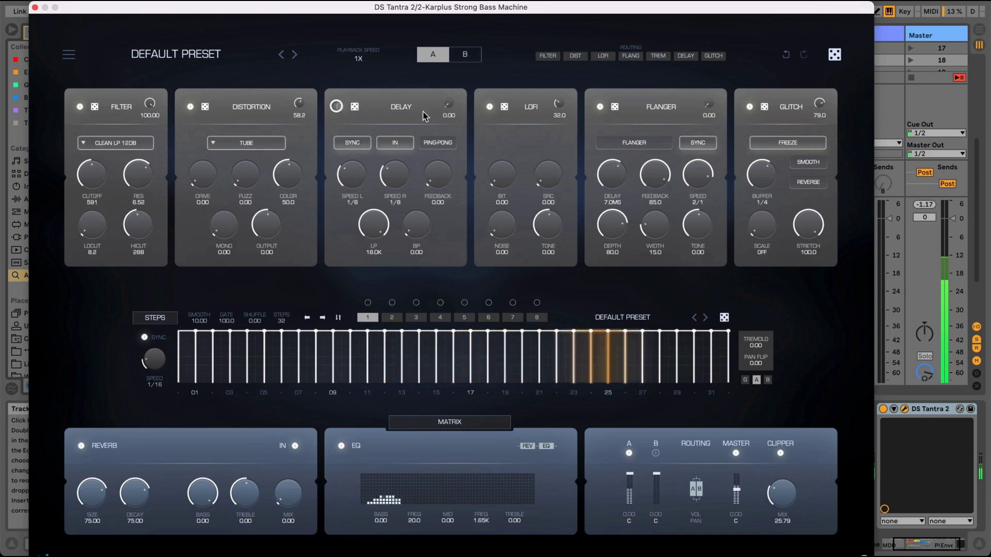
{"action": "left_click", "coordinate": [489, 106]}
{"action": "left_click", "coordinate": [599, 107]}
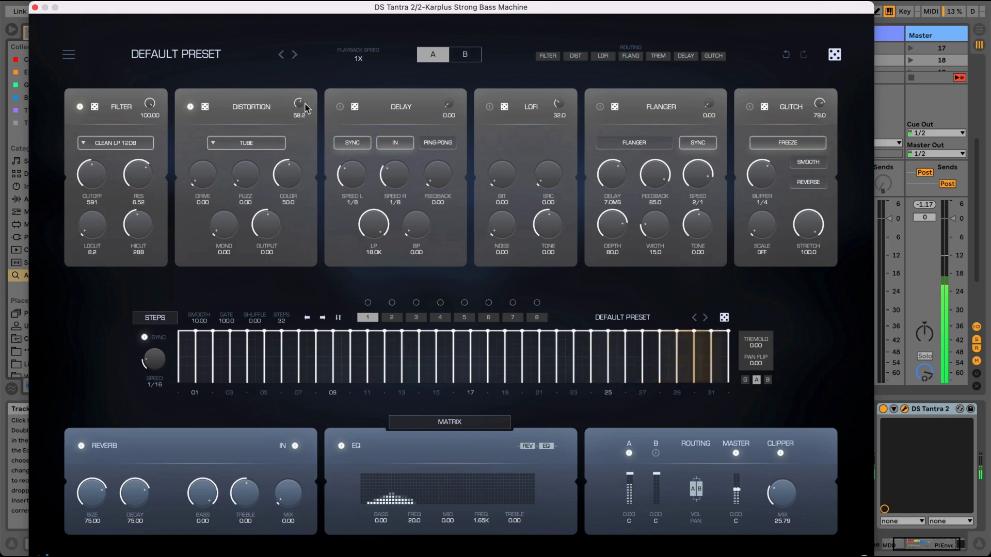
Set the distortion to type Warm with mix 34.4 and drive 6.74, modulating the drive with step sequencer 1
{"action": "left_click_drag", "start_coordinate": [299, 104], "coordinate": [299, 127]}
{"action": "left_click", "coordinate": [244, 137]}
{"action": "left_click", "coordinate": [245, 139]}
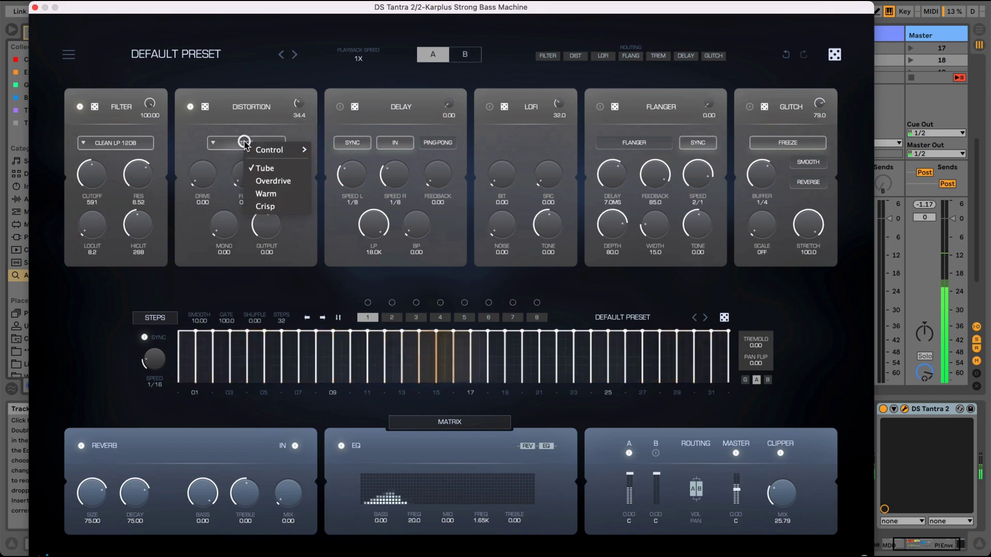
{"action": "left_click", "coordinate": [246, 193]}
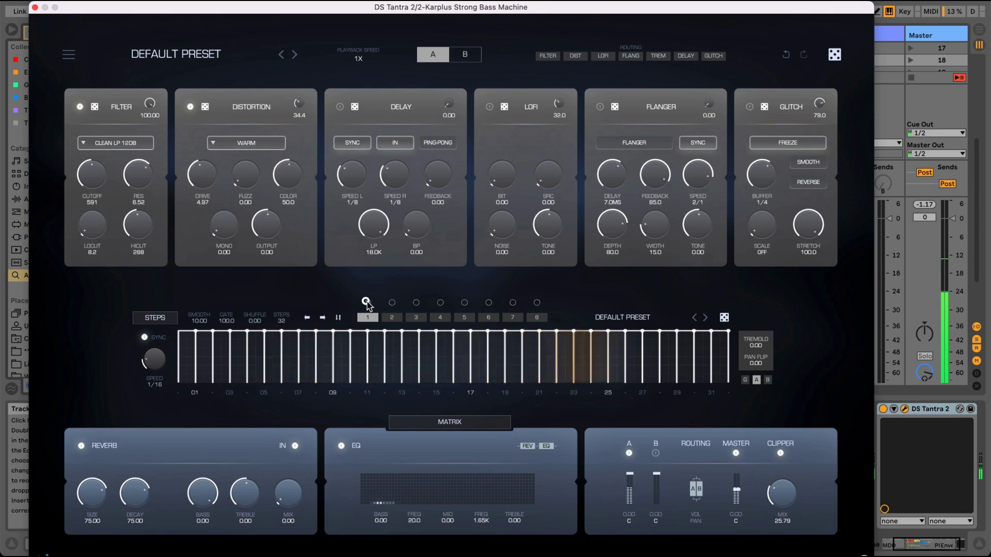
{"action": "left_click_drag", "start_coordinate": [216, 184], "coordinate": [196, 161]}
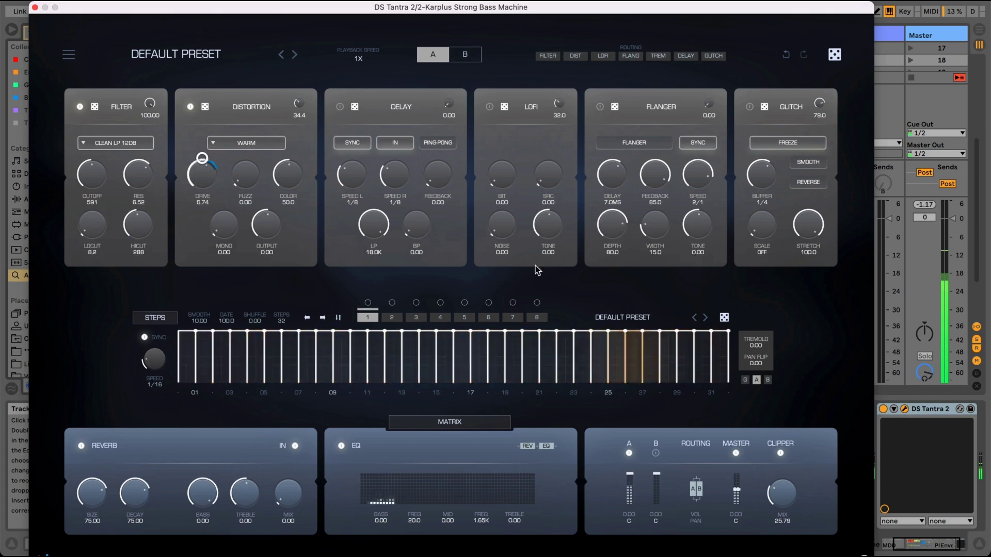
Try several random patterns in step sequencer 1
{"action": "left_click", "coordinate": [724, 318]}
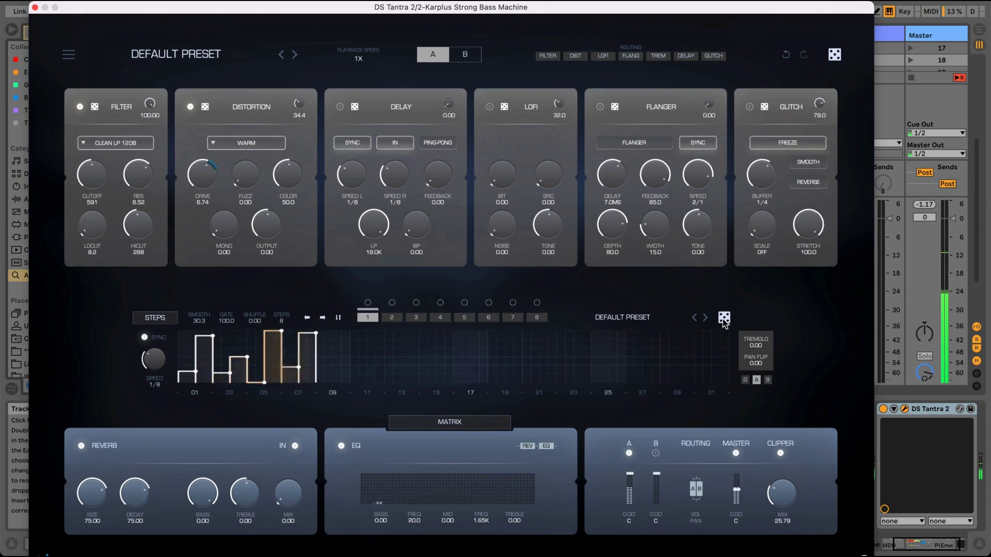
{"action": "left_click", "coordinate": [724, 318]}
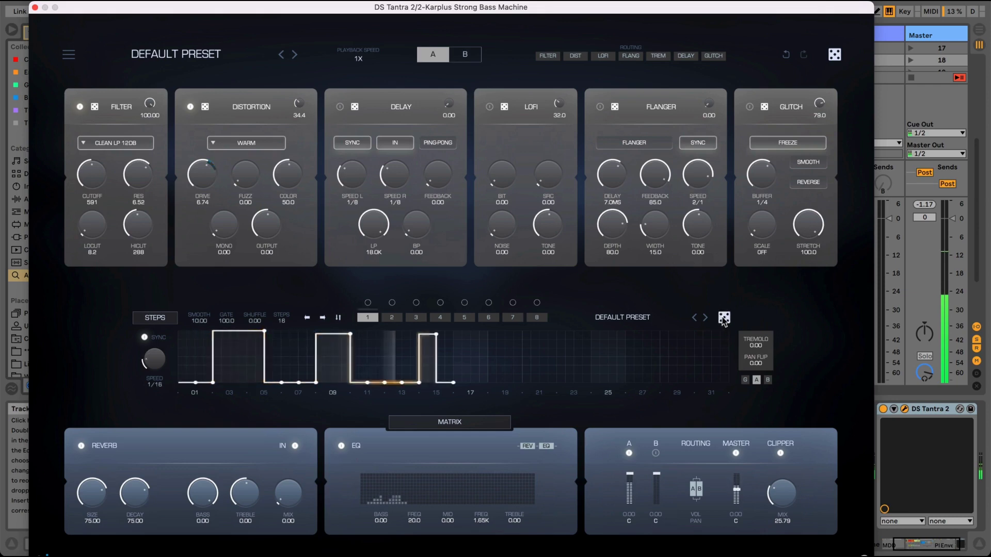
{"action": "left_click", "coordinate": [723, 319]}
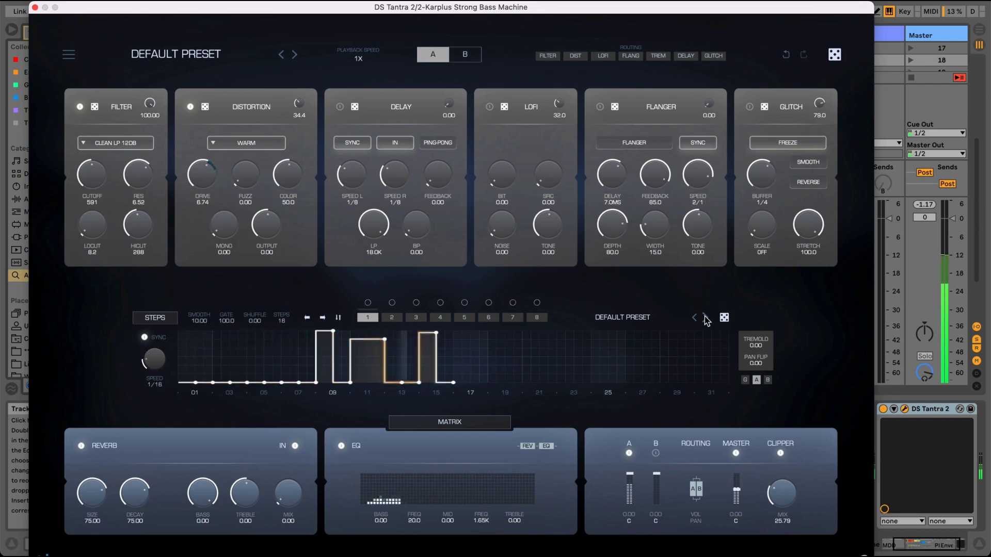
Load the Performer pattern in step sequencer 1, set its shuffle to 6.89 and close the plug-in window
{"action": "left_click", "coordinate": [705, 318]}
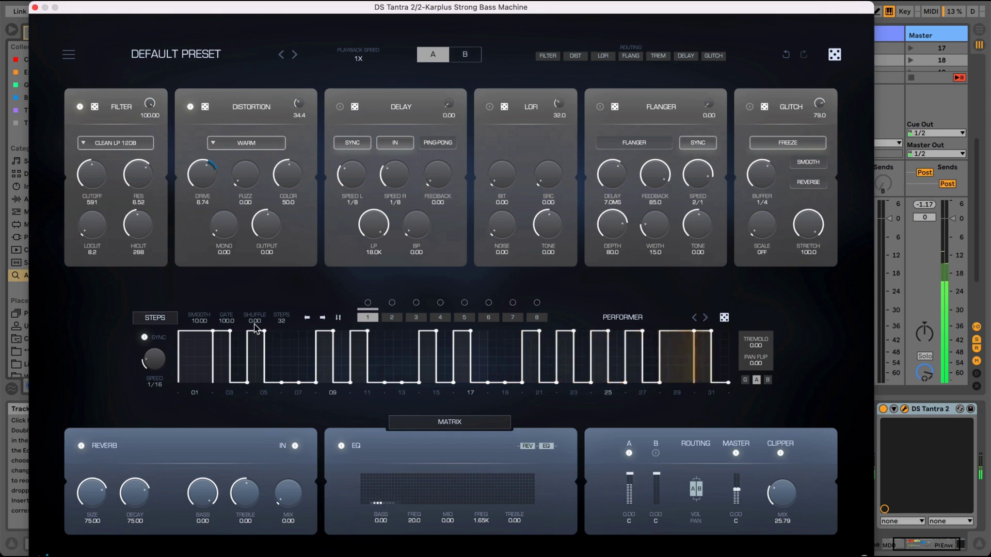
{"action": "left_click_drag", "start_coordinate": [254, 327], "coordinate": [251, 317]}
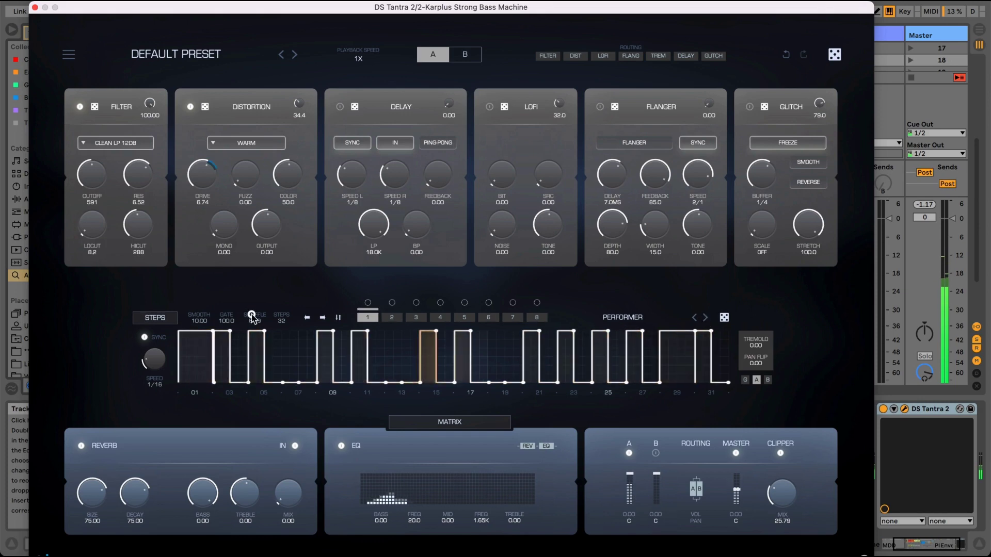
{"action": "left_click", "coordinate": [35, 8]}
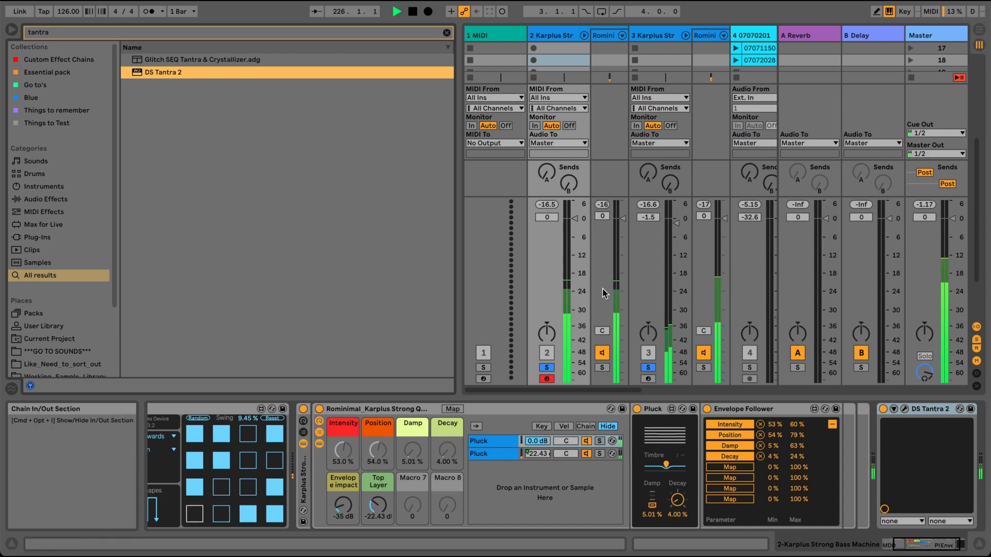
Remove the solo from the SFX and 3 Karplus Strong tracks and solo only the 2 Karplus Strong track
{"action": "left_click_drag", "start_coordinate": [546, 394], "coordinate": [594, 390]}
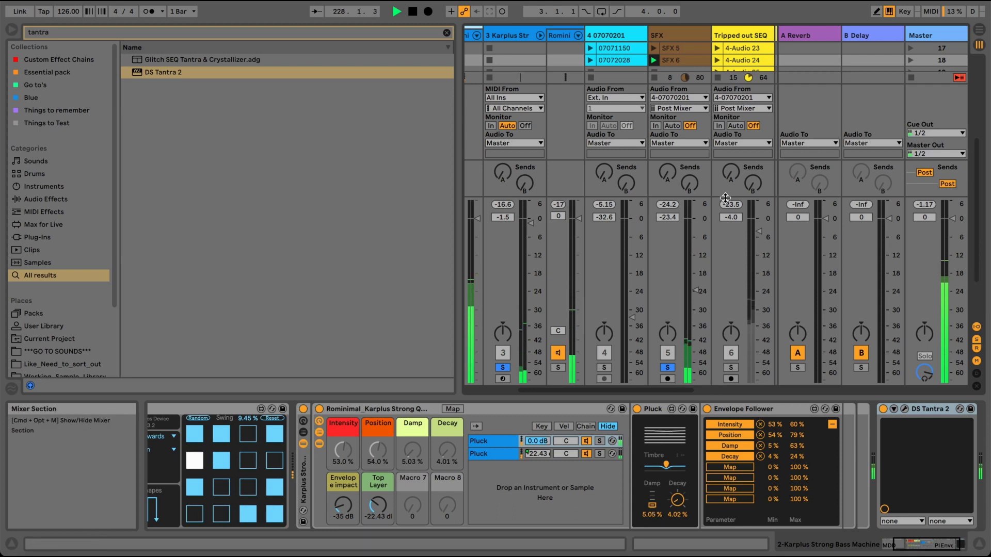
{"action": "left_click", "coordinate": [734, 353]}
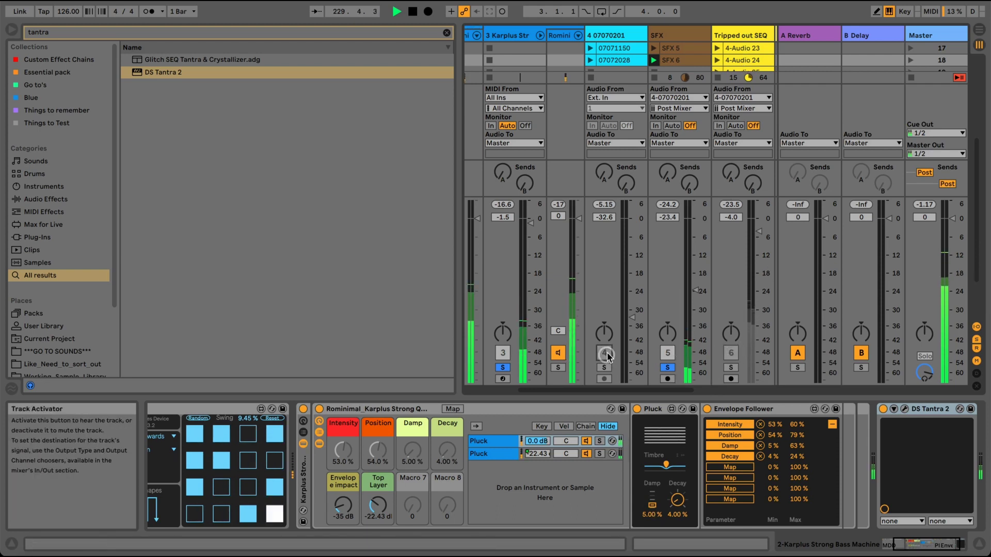
{"action": "left_click", "coordinate": [668, 368]}
{"action": "left_click_drag", "start_coordinate": [576, 387], "coordinate": [536, 391]}
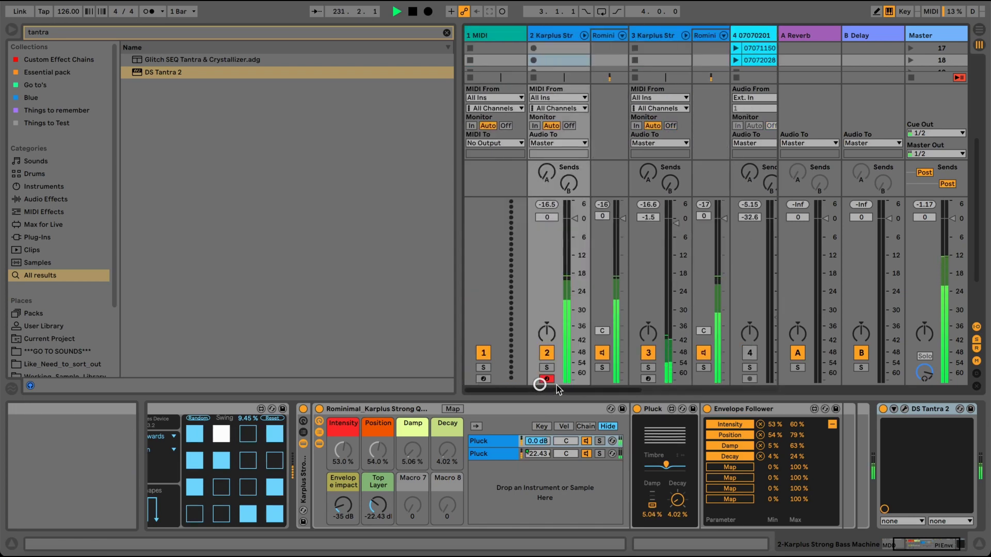
{"action": "left_click", "coordinate": [544, 367]}
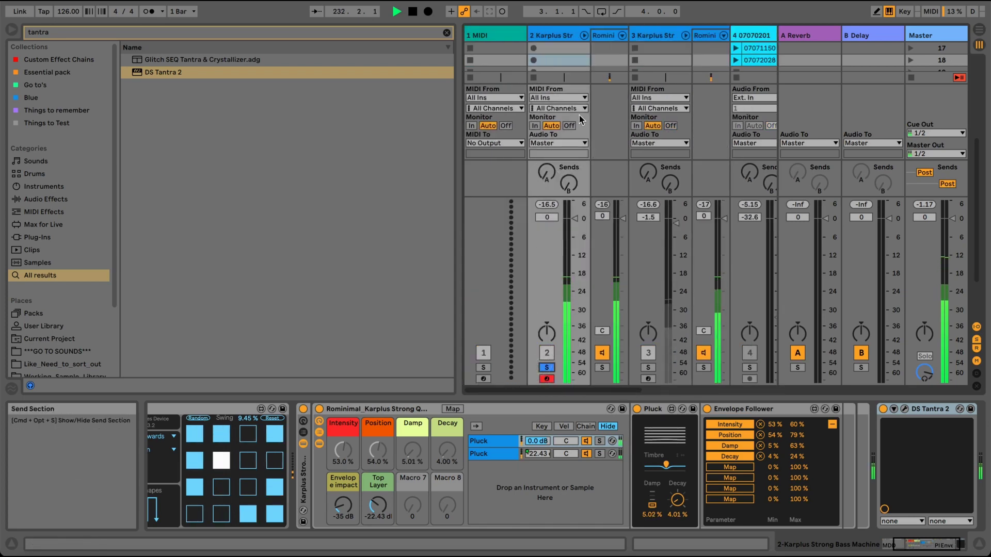
Reopen DS Tantra 2 on the 2 Karplus Strong track, set its clipper mix to 100 and load the Progression 01 pattern in sequencer 1
{"action": "left_click", "coordinate": [549, 34]}
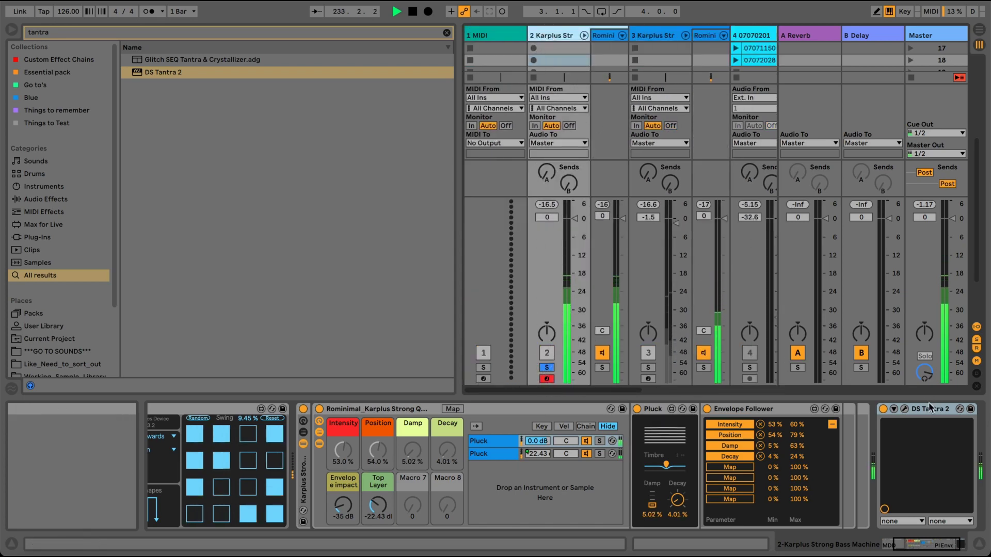
{"action": "left_click", "coordinate": [904, 409]}
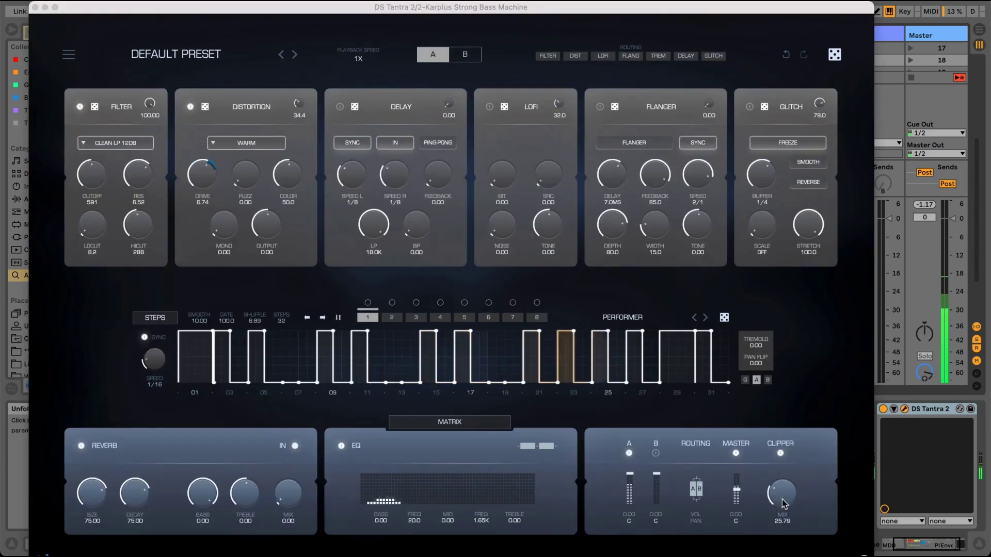
{"action": "left_click_drag", "start_coordinate": [782, 502], "coordinate": [777, 366]}
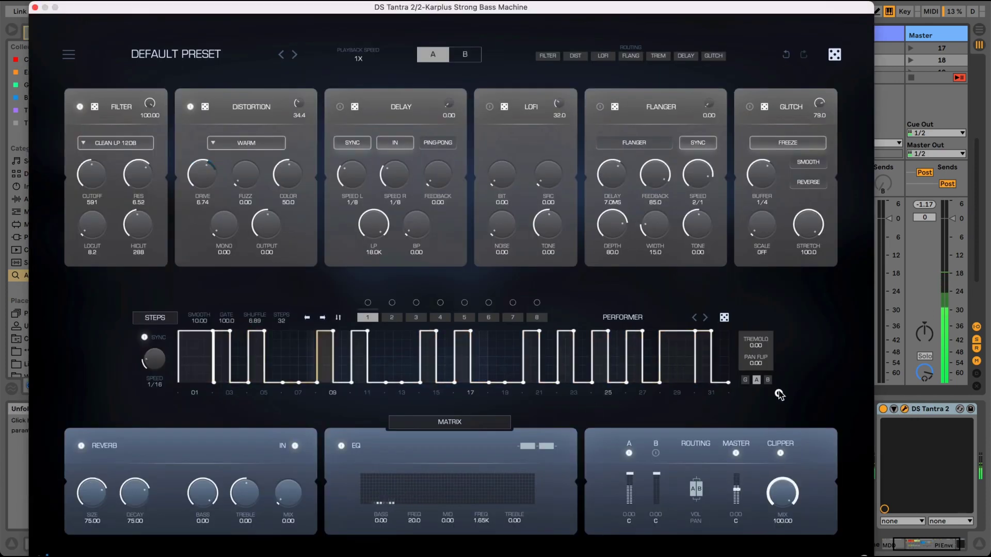
{"action": "left_click_drag", "start_coordinate": [776, 447], "coordinate": [765, 367]}
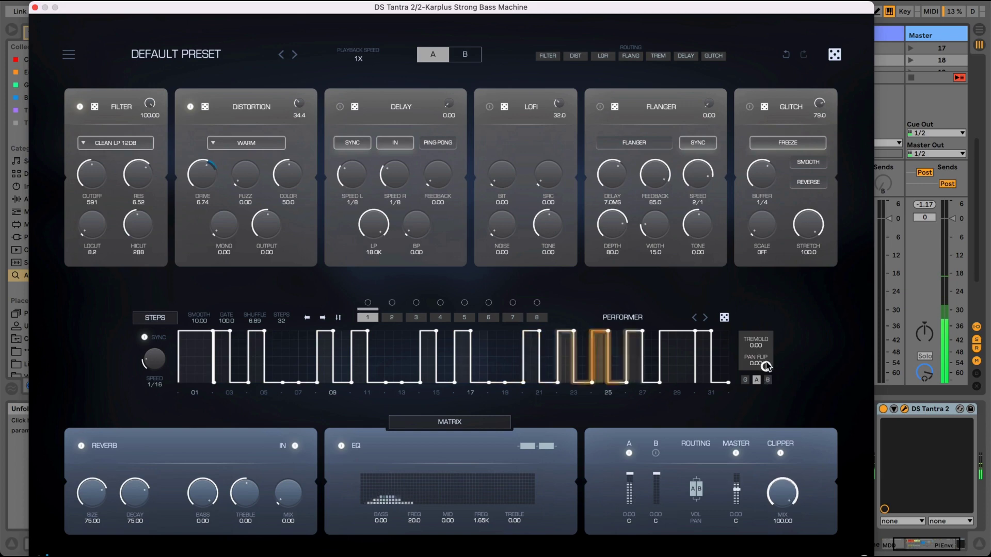
{"action": "left_click", "coordinate": [722, 318]}
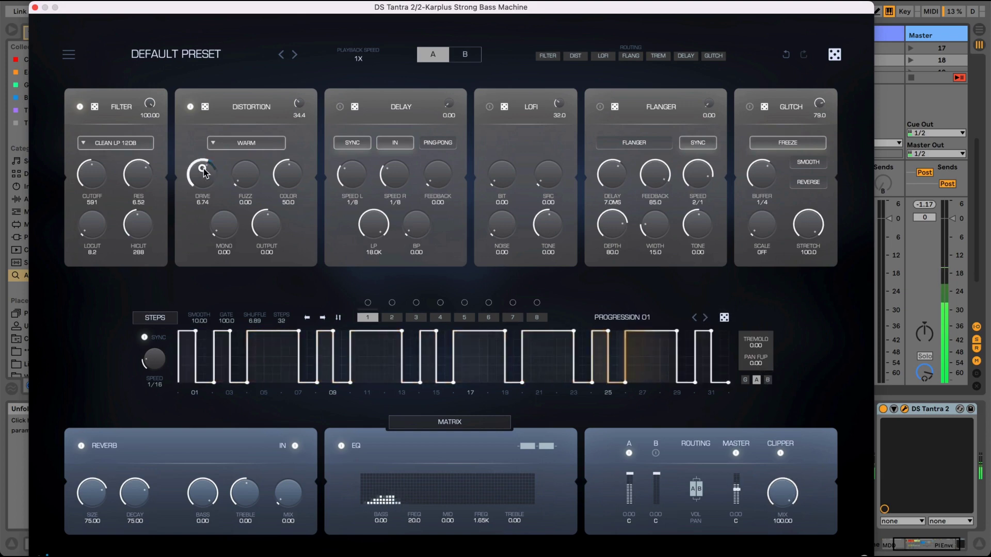
Set the distortion drive to 7.06 and the fuzz to 16.7, modulating the fuzz with step sequencer 1
{"action": "left_click_drag", "start_coordinate": [202, 188], "coordinate": [196, 171]}
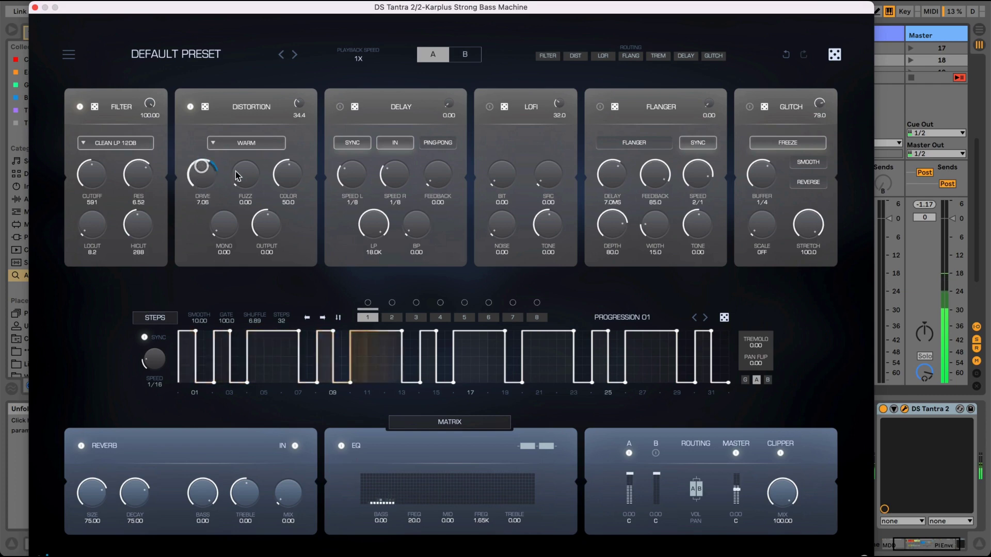
{"action": "left_click_drag", "start_coordinate": [367, 303], "coordinate": [296, 253]}
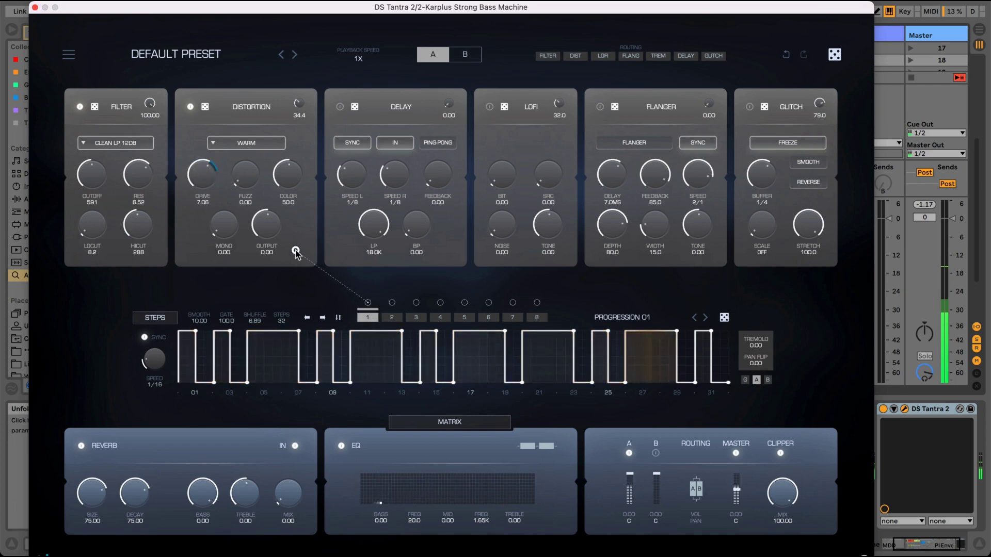
{"action": "mouse_move", "coordinate": [248, 176]}
{"action": "left_mouse_down"}
{"action": "mouse_move", "coordinate": [246, 131]}
{"action": "mouse_move", "coordinate": [246, 156]}
{"action": "left_mouse_up"}
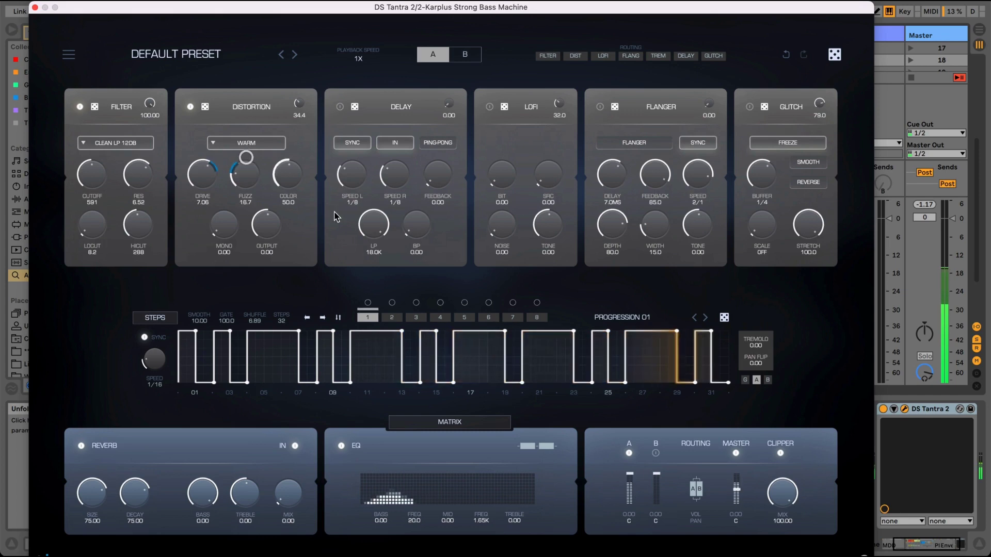
Assign step sequencer 2 to the distortion color and load the Progression 01 pattern in it
{"action": "left_click_drag", "start_coordinate": [391, 303], "coordinate": [285, 175]}
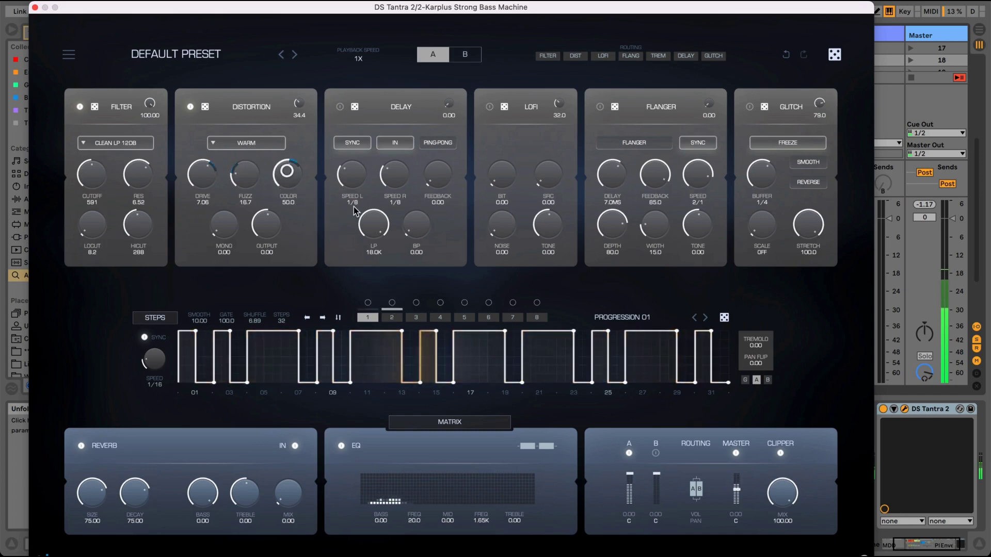
{"action": "left_click", "coordinate": [391, 318]}
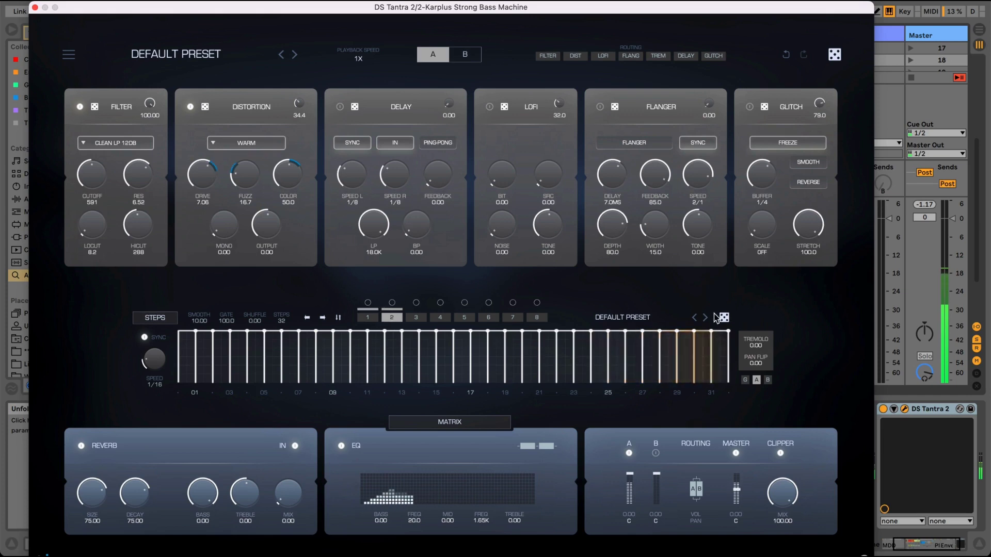
{"action": "left_click", "coordinate": [705, 317]}
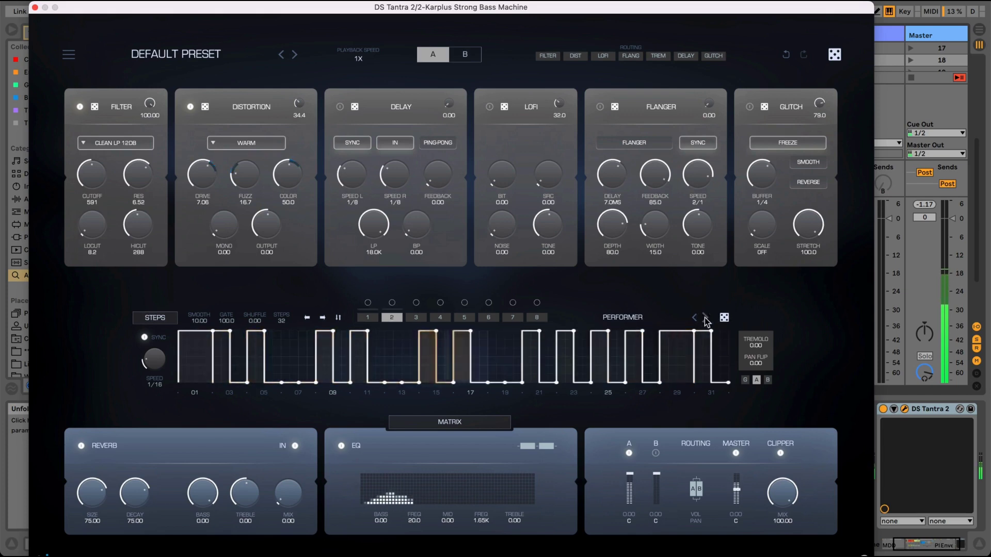
{"action": "left_click", "coordinate": [705, 318]}
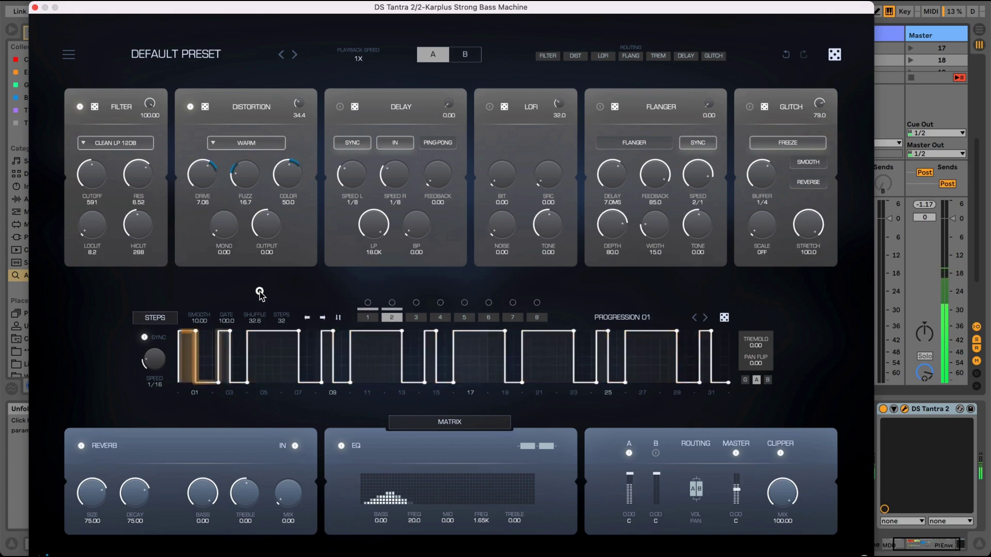
Set step sequencer 2's shuffle to 41.6, the distortion color to 75.1 and the distortion mono to 100
{"action": "left_click_drag", "start_coordinate": [260, 291], "coordinate": [259, 283]}
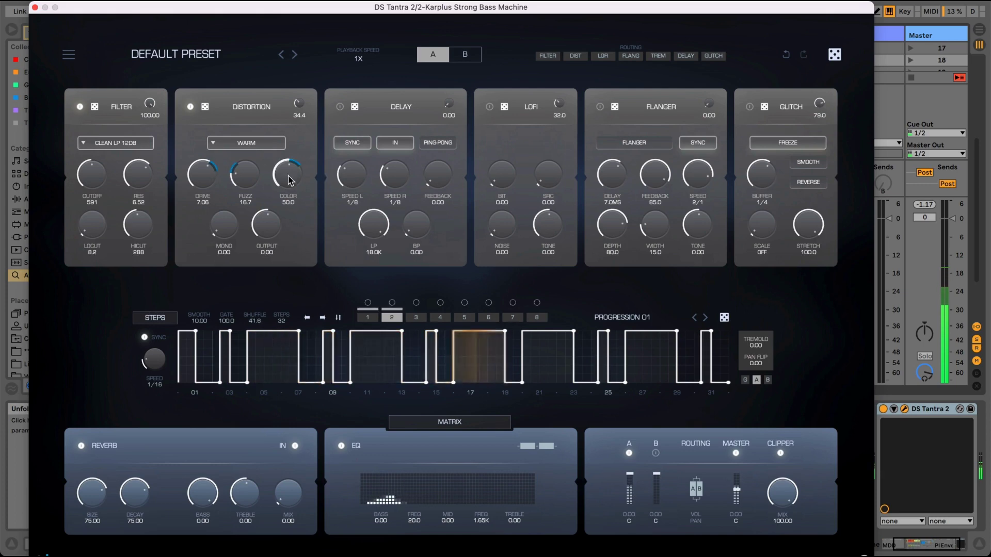
{"action": "left_click_drag", "start_coordinate": [289, 180], "coordinate": [284, 149]}
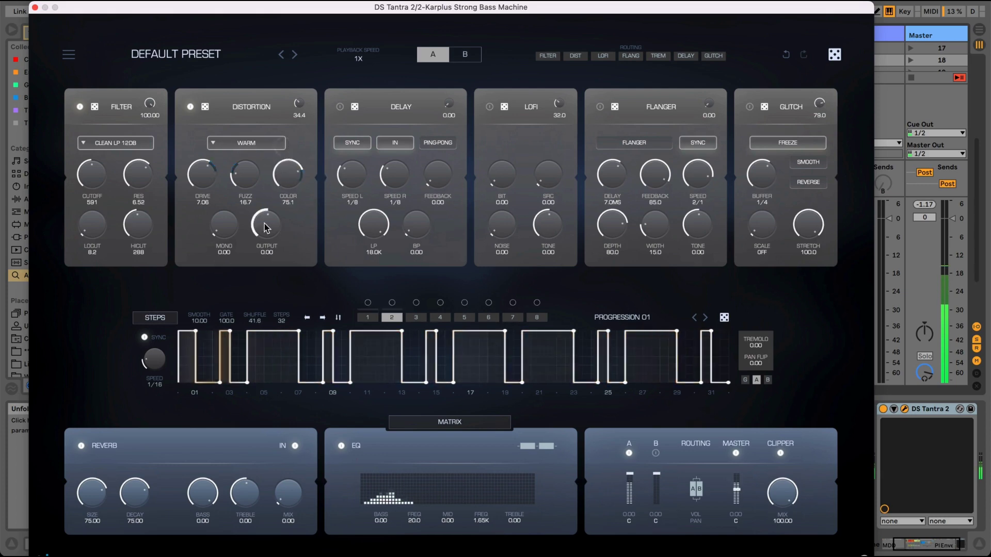
{"action": "left_click_drag", "start_coordinate": [237, 232], "coordinate": [244, 59]}
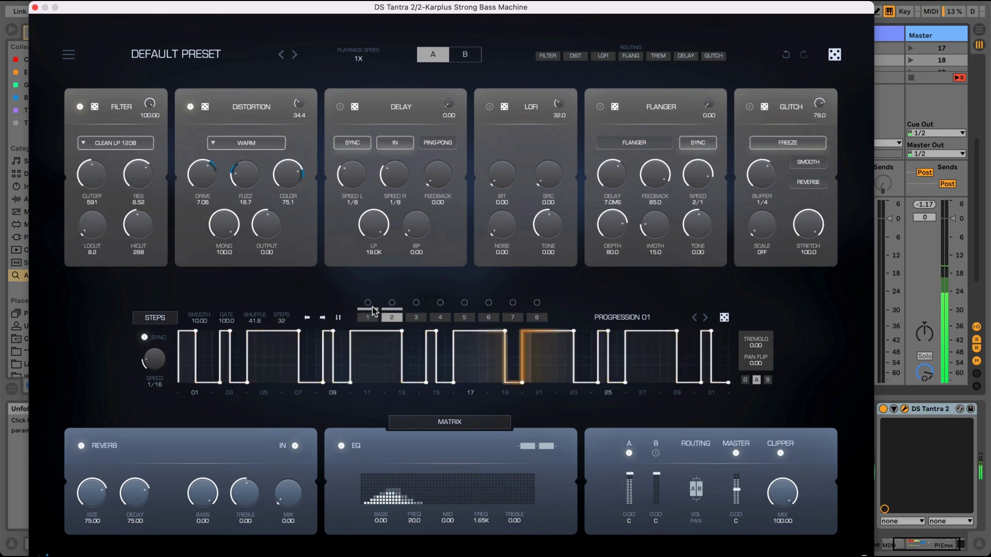
Set the filter cutoff to 325, low cut to 16.3 and high cut to 755, and modulate the resonance with step sequencer 3
{"action": "left_click_drag", "start_coordinate": [91, 175], "coordinate": [92, 153]}
{"action": "mouse_move", "coordinate": [140, 227]}
{"action": "left_mouse_down"}
{"action": "mouse_move", "coordinate": [112, 215]}
{"action": "mouse_move", "coordinate": [138, 211]}
{"action": "mouse_move", "coordinate": [138, 223]}
{"action": "left_mouse_up"}
{"action": "left_click_drag", "start_coordinate": [416, 303], "coordinate": [231, 223]}
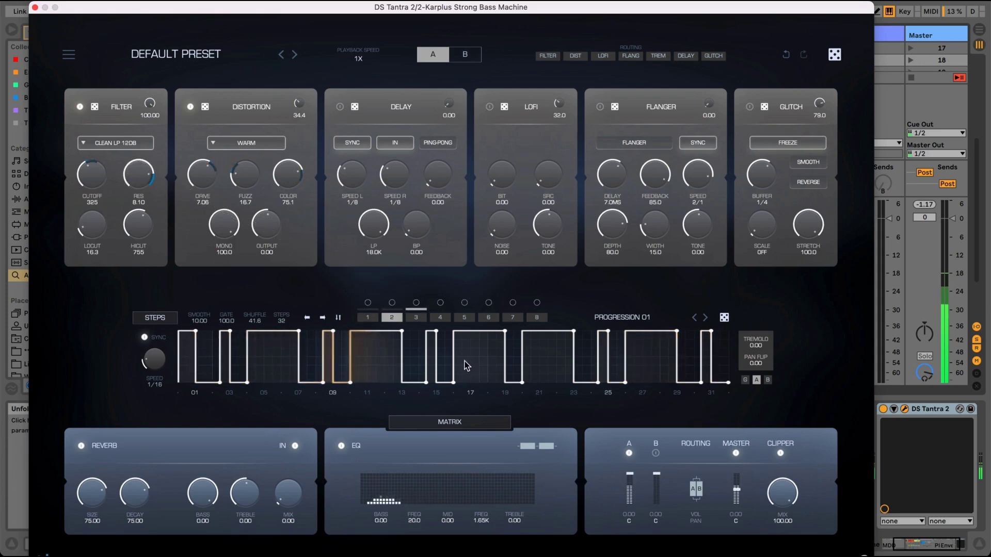
Load the Progression 02 pattern in step sequencer 3
{"action": "left_click", "coordinate": [423, 319]}
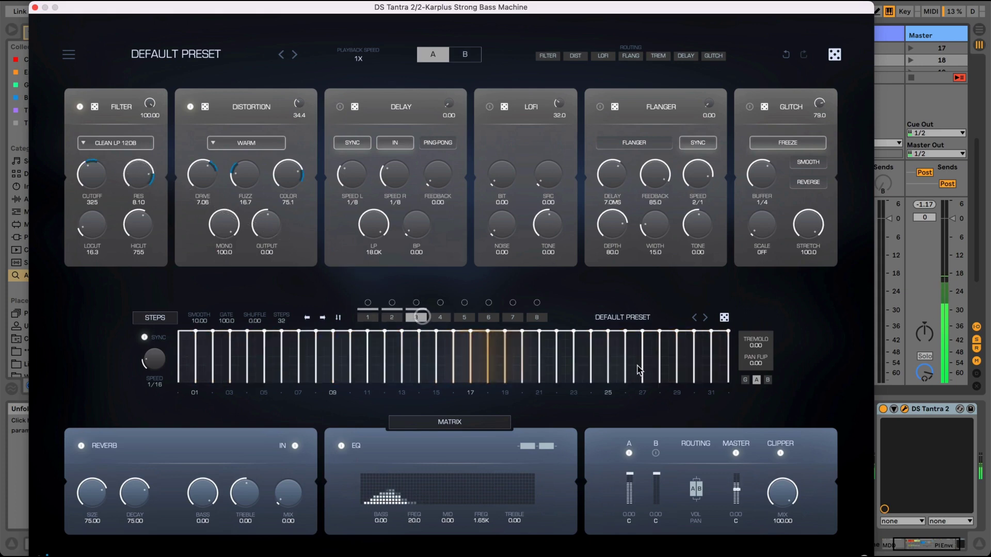
{"action": "left_click", "coordinate": [707, 319]}
{"action": "left_click", "coordinate": [708, 319]}
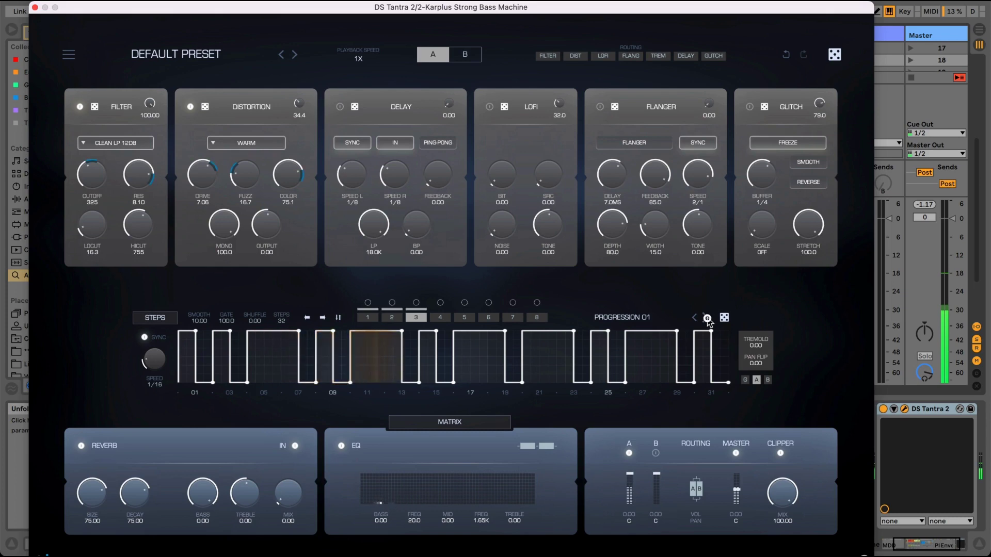
{"action": "left_click", "coordinate": [706, 317]}
Lower the filter resonance to 4.03 and set step sequencer 3's shuffle to 18.1
{"action": "left_click_drag", "start_coordinate": [130, 192], "coordinate": [134, 216]}
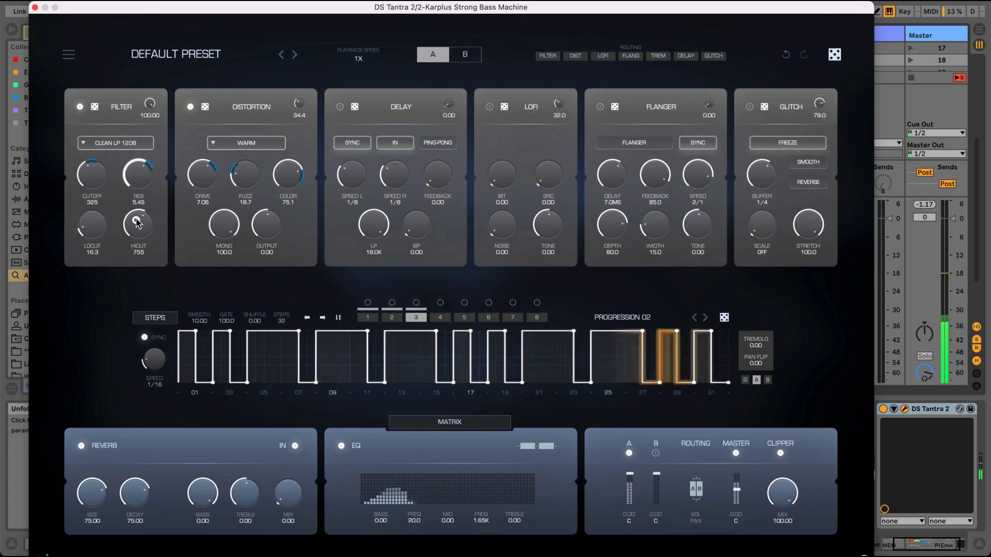
{"action": "mouse_move", "coordinate": [264, 318]}
{"action": "left_mouse_down"}
{"action": "mouse_move", "coordinate": [263, 304]}
{"action": "mouse_move", "coordinate": [262, 313]}
{"action": "left_mouse_up"}
{"action": "left_click_drag", "start_coordinate": [160, 357], "coordinate": [161, 359]}
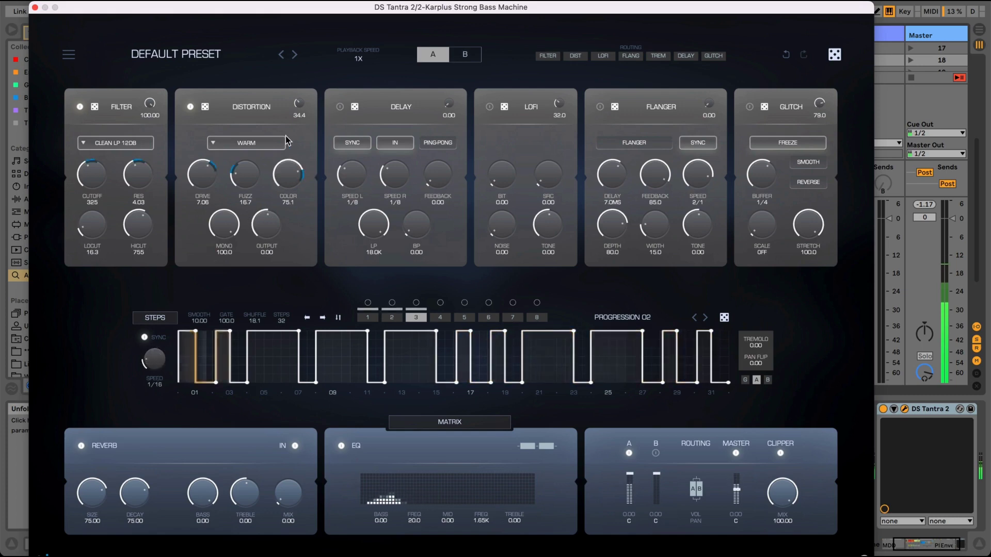
Try the Tube and Overdrive distortion types, return to Warm and set the distortion mix to 56.3
{"action": "left_click_drag", "start_coordinate": [298, 103], "coordinate": [297, 98]}
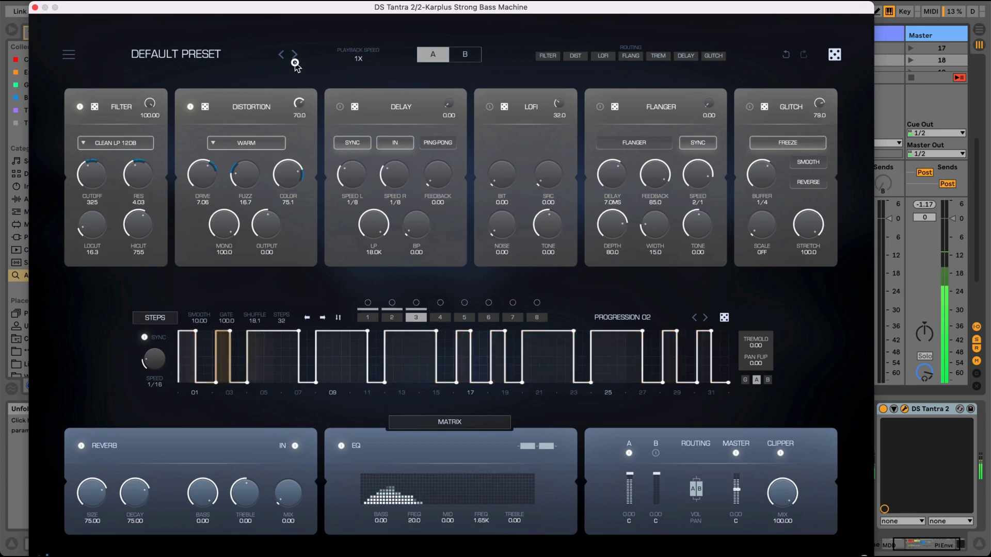
{"action": "left_click", "coordinate": [248, 143]}
{"action": "left_click", "coordinate": [246, 168]}
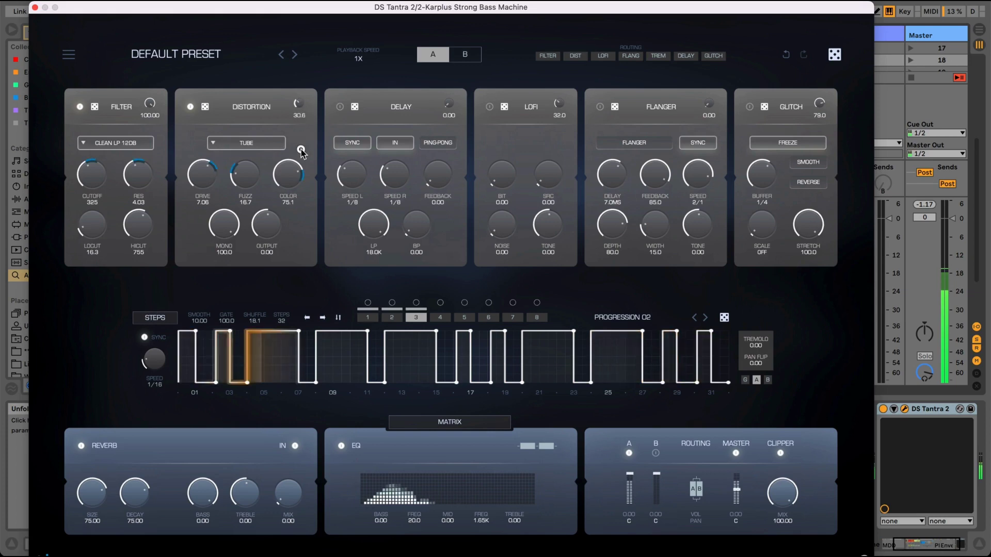
{"action": "left_click", "coordinate": [270, 143]}
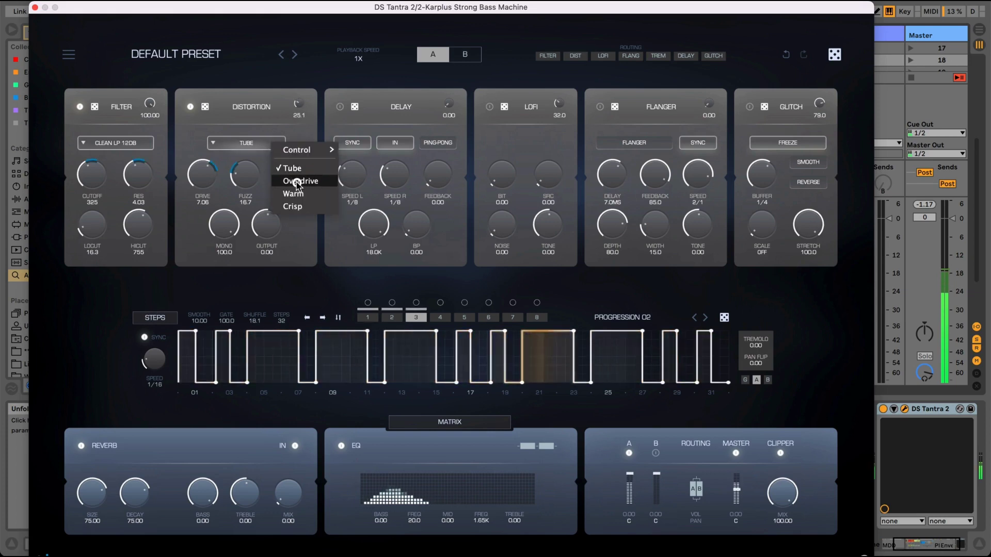
{"action": "left_click", "coordinate": [285, 179]}
{"action": "left_click", "coordinate": [270, 144]}
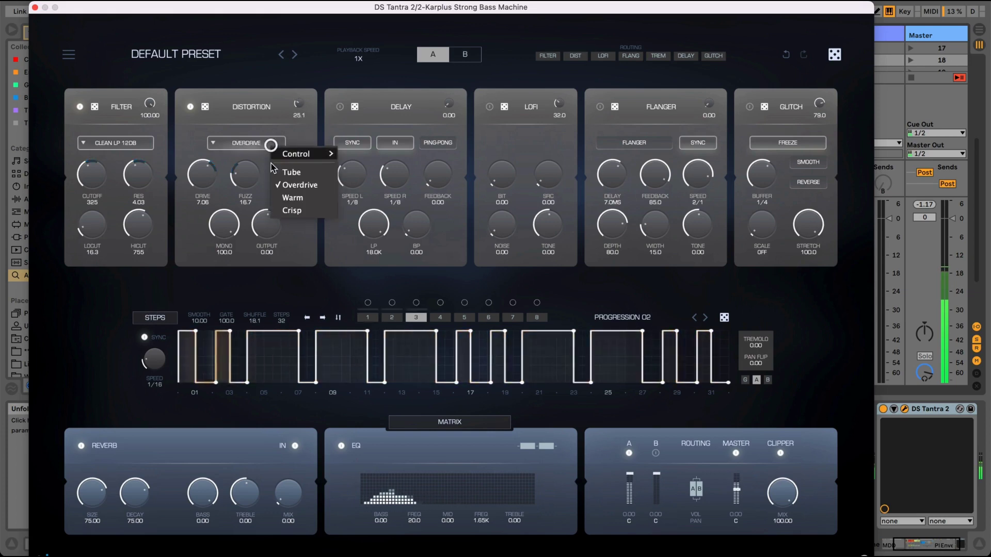
{"action": "left_click", "coordinate": [275, 192]}
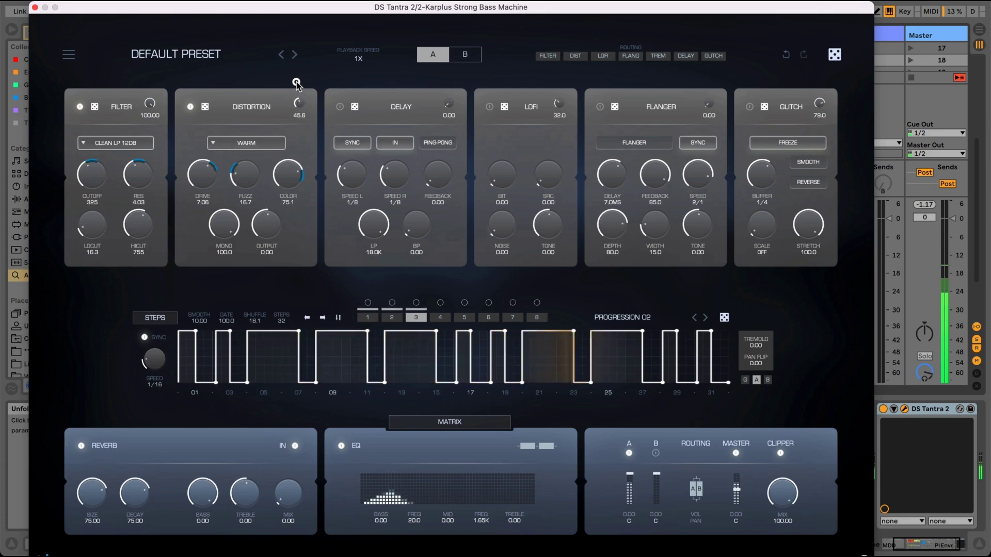
Switch the filter to Clean LP 24dB with cutoff 210, resonance 4.42, low cut 8.2 and high cut 2.34K
{"action": "left_click", "coordinate": [135, 144]}
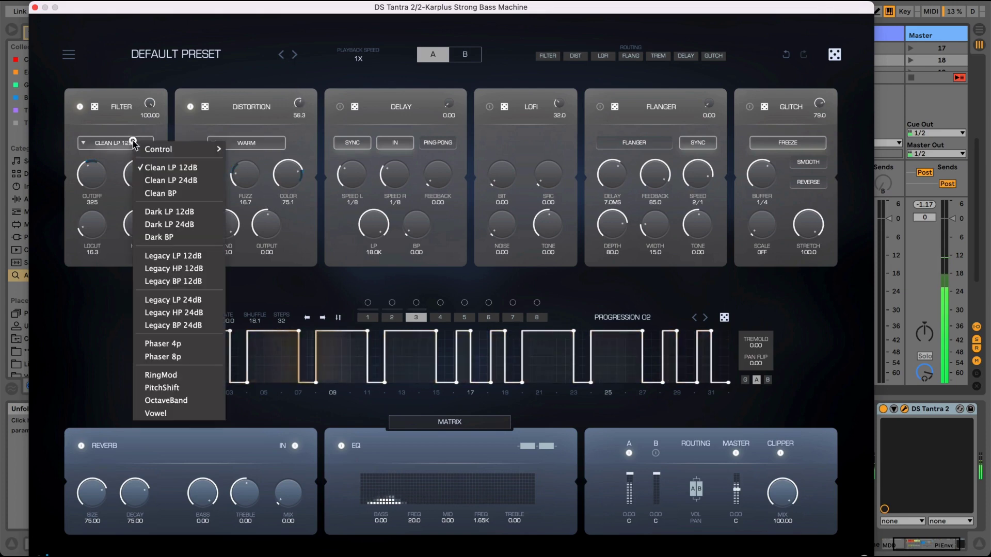
{"action": "left_click", "coordinate": [151, 180]}
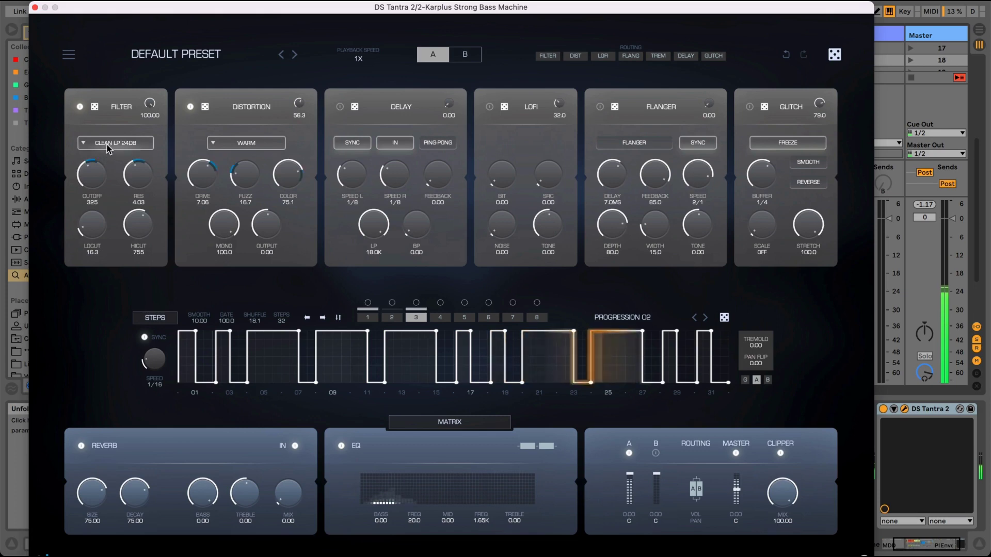
{"action": "left_click_drag", "start_coordinate": [99, 166], "coordinate": [99, 187]}
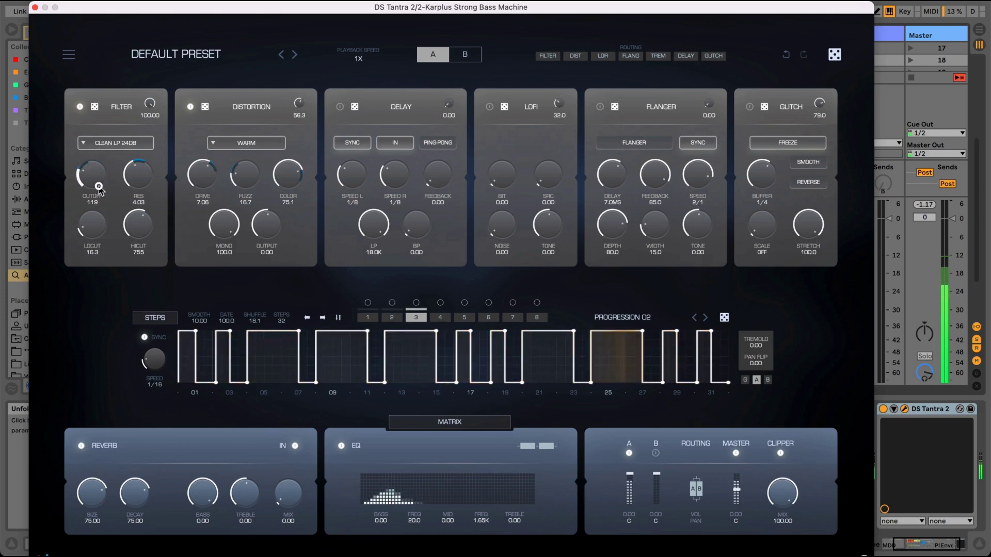
{"action": "left_click_drag", "start_coordinate": [94, 229], "coordinate": [140, 220]}
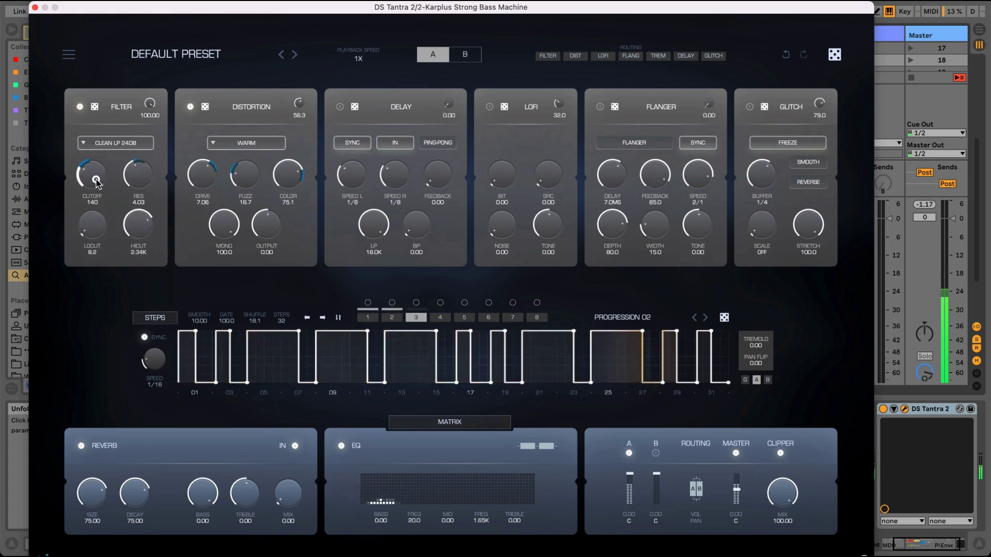
{"action": "left_click_drag", "start_coordinate": [93, 177], "coordinate": [147, 164]}
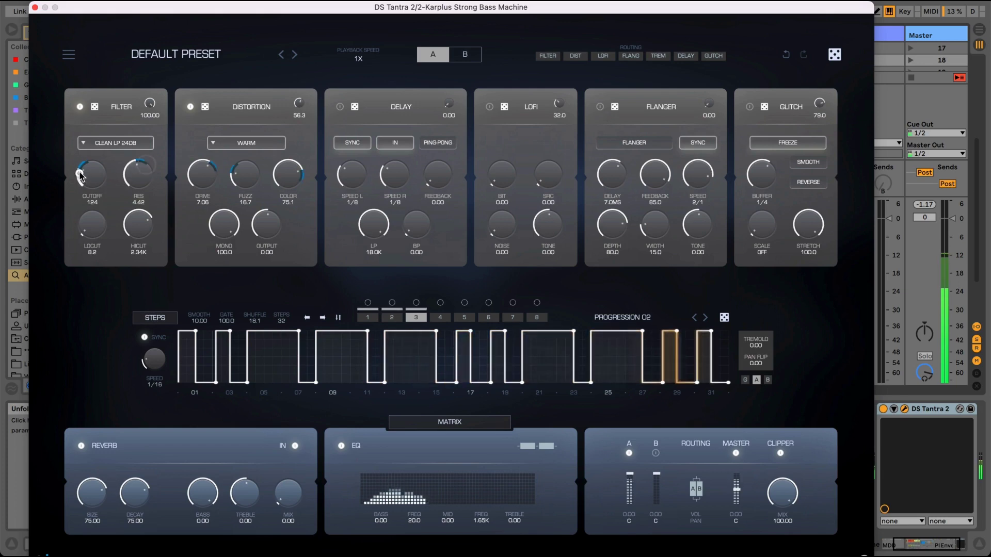
{"action": "mouse_move", "coordinate": [81, 182]}
{"action": "left_mouse_down"}
{"action": "mouse_move", "coordinate": [83, 165]}
{"action": "mouse_move", "coordinate": [91, 188]}
{"action": "left_mouse_up"}
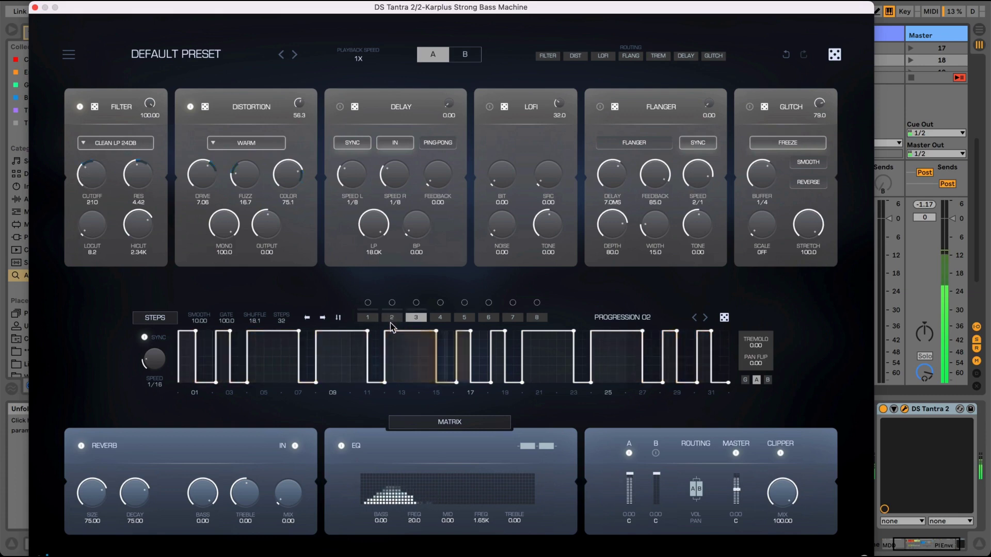
Randomize the pattern in step sequencer 1 several times and raise steps 1, 3 and 4 by hand
{"action": "left_click", "coordinate": [725, 318]}
{"action": "left_click", "coordinate": [724, 318]}
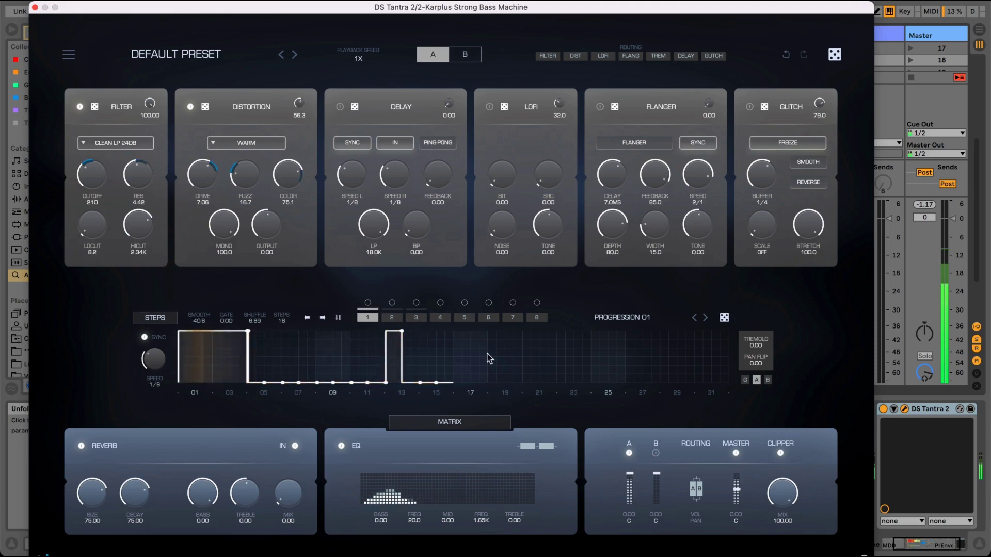
{"action": "left_click", "coordinate": [725, 318]}
{"action": "left_click", "coordinate": [724, 318]}
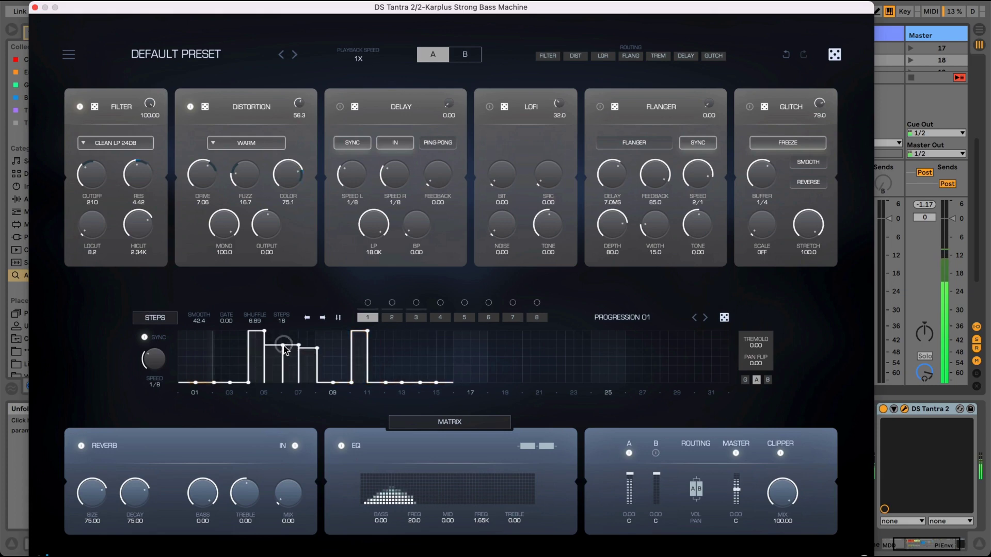
{"action": "left_click", "coordinate": [223, 350]}
{"action": "left_click", "coordinate": [235, 357]}
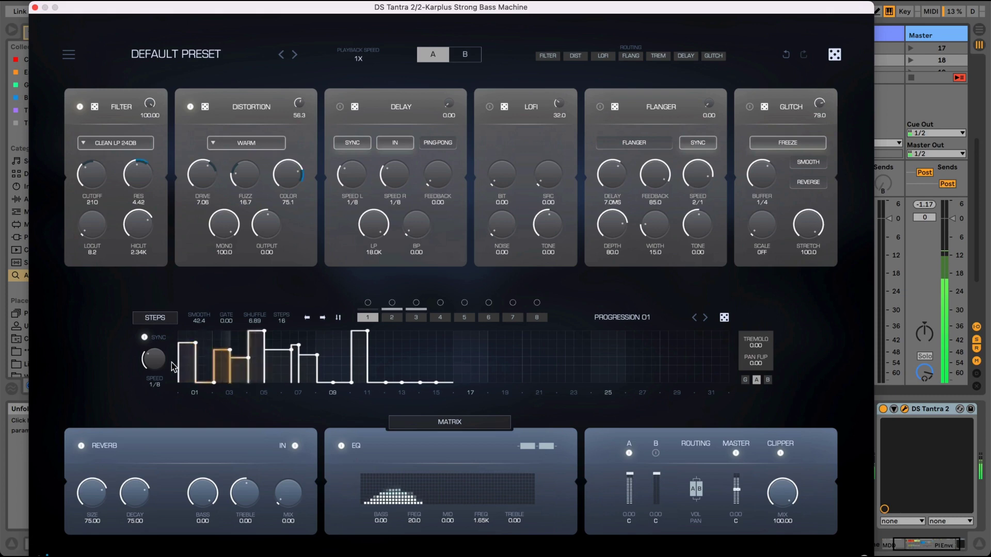
Set step sequencer 1's speed to 1/16 and shuffle to 2.22, and extend it to 32 steps
{"action": "scroll", "coordinate": [159, 366], "scroll_direction": "down", "scroll_amount": 1}
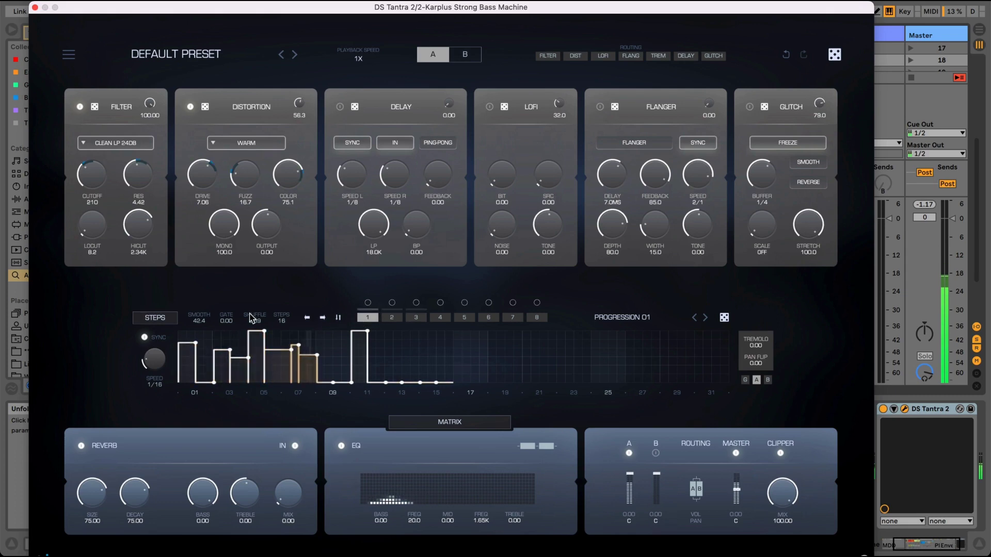
{"action": "left_click_drag", "start_coordinate": [285, 308], "coordinate": [285, 267]}
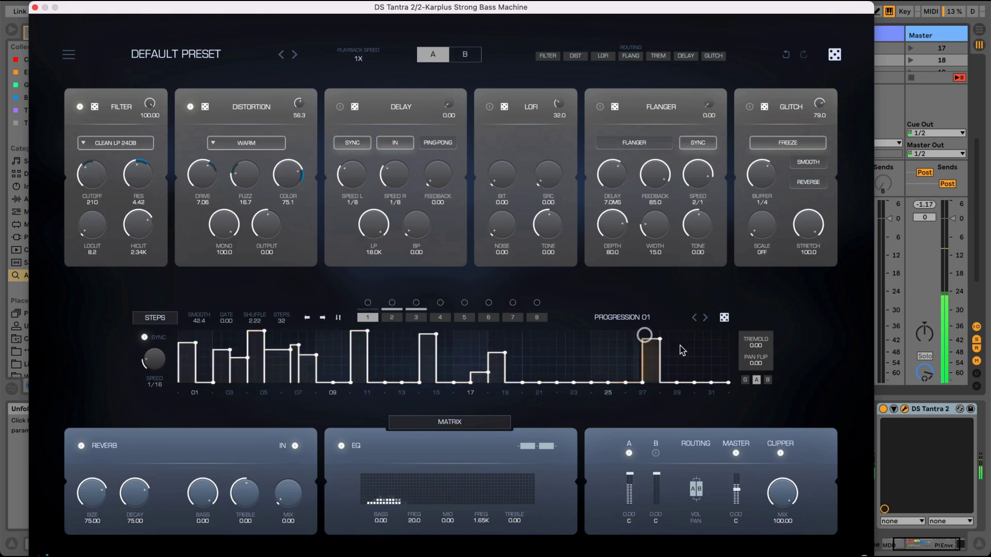
Draw additional raised steps in the second half of step sequencer 1 and widen the blocks near steps 15 and 24
{"action": "mouse_move", "coordinate": [682, 350]}
{"action": "left_mouse_down"}
{"action": "mouse_move", "coordinate": [719, 340]}
{"action": "mouse_move", "coordinate": [540, 359]}
{"action": "left_mouse_up"}
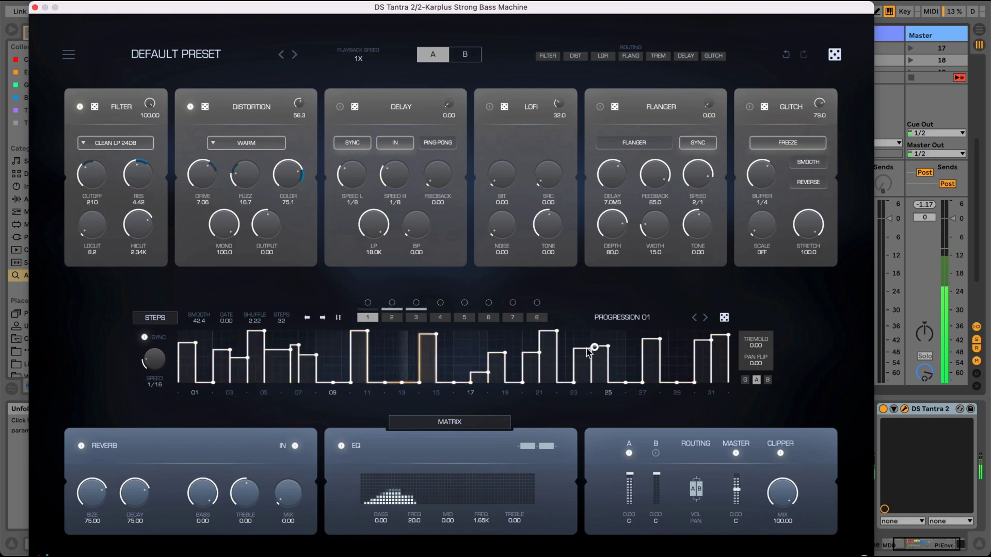
{"action": "left_click_drag", "start_coordinate": [591, 346], "coordinate": [575, 385]}
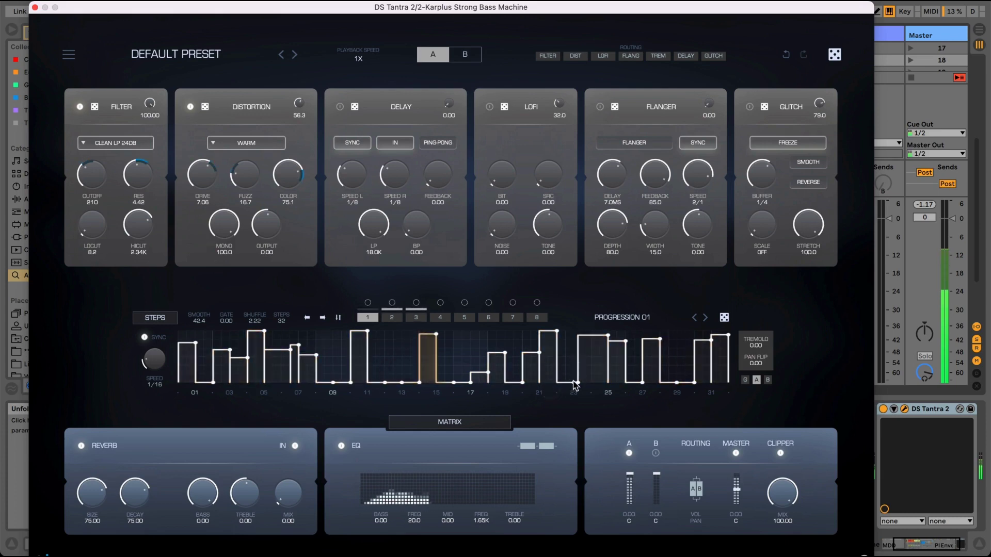
{"action": "left_click_drag", "start_coordinate": [437, 336], "coordinate": [465, 334]}
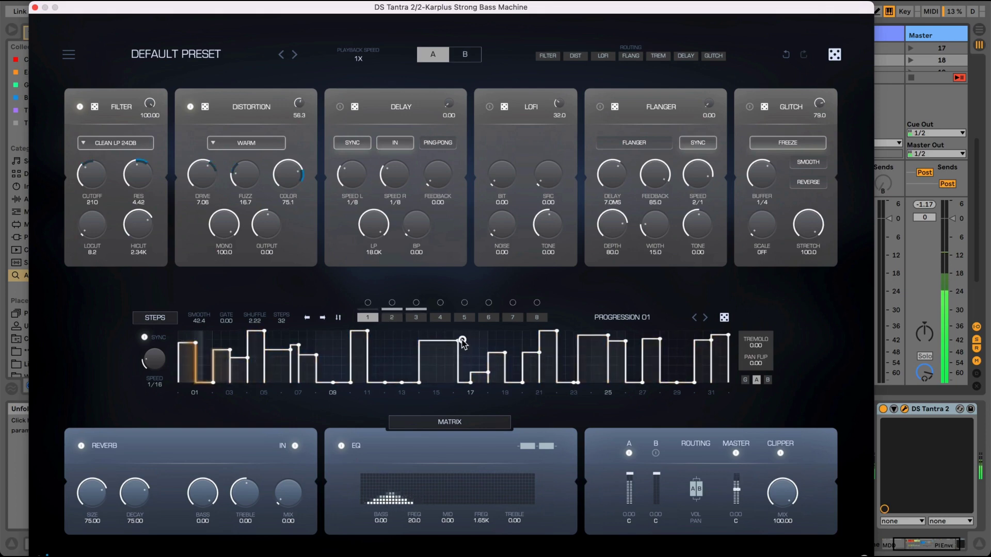
{"action": "left_click_drag", "start_coordinate": [466, 335], "coordinate": [473, 333]}
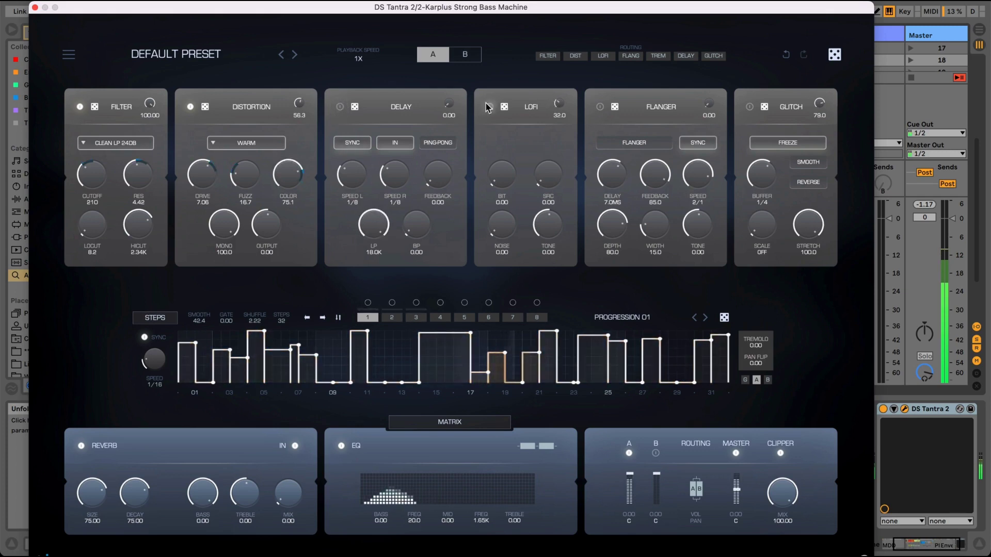
Enable Lofi at 17.7 mix with step sequencer 3 modulating its bit control, and load the Velocity 04 pattern in sequencer 1
{"action": "left_click_drag", "start_coordinate": [561, 107], "coordinate": [561, 124]}
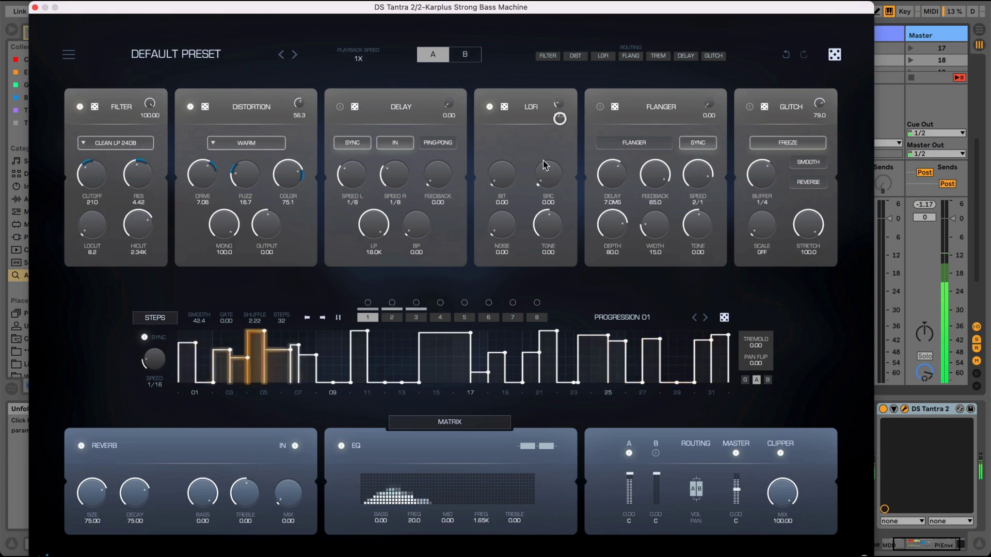
{"action": "left_click", "coordinate": [421, 304]}
Try the Clean BP, Dark LP 12dB and Dark LP 24dB filters, choose Dark BP, and set resonance to 5.97 and cutoff to 50.8
{"action": "left_click", "coordinate": [114, 142]}
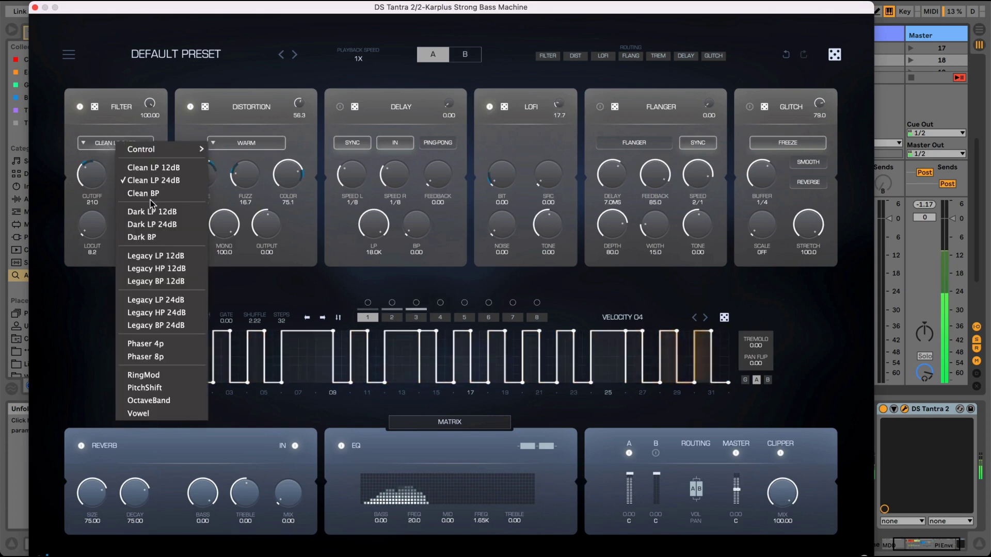
{"action": "left_click", "coordinate": [147, 194]}
{"action": "left_click", "coordinate": [117, 143]}
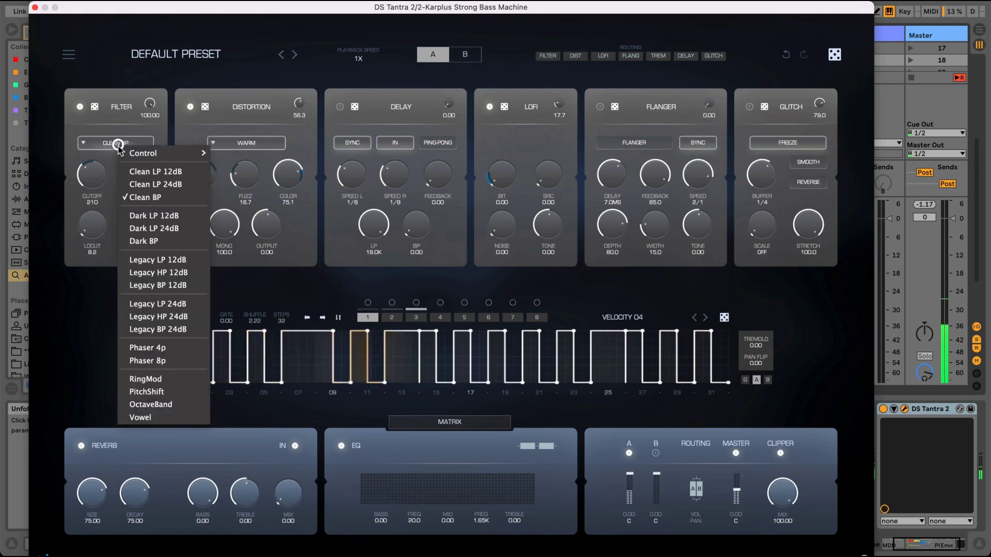
{"action": "left_click", "coordinate": [142, 215]}
{"action": "left_click", "coordinate": [115, 143]}
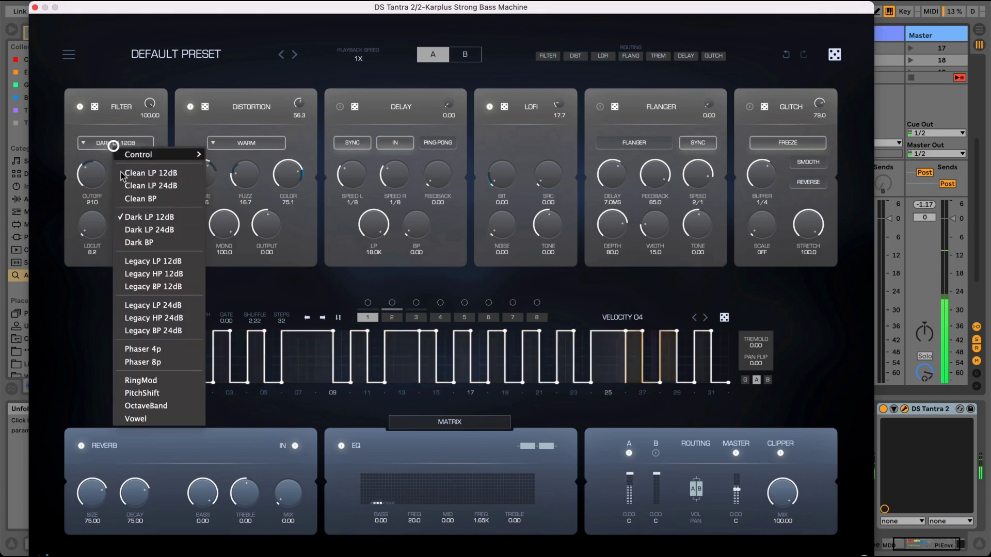
{"action": "left_click", "coordinate": [144, 232]}
{"action": "left_click", "coordinate": [116, 145]}
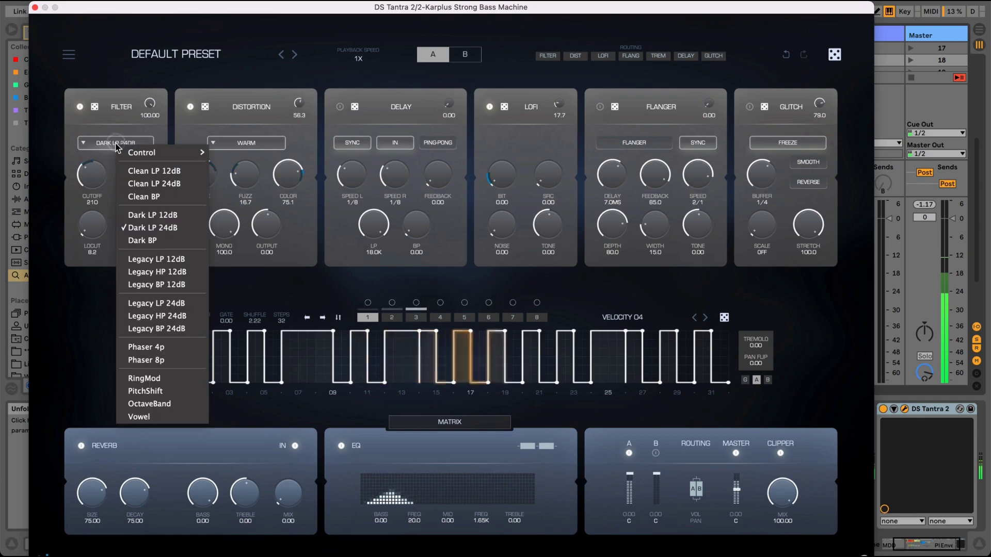
{"action": "left_click", "coordinate": [143, 240]}
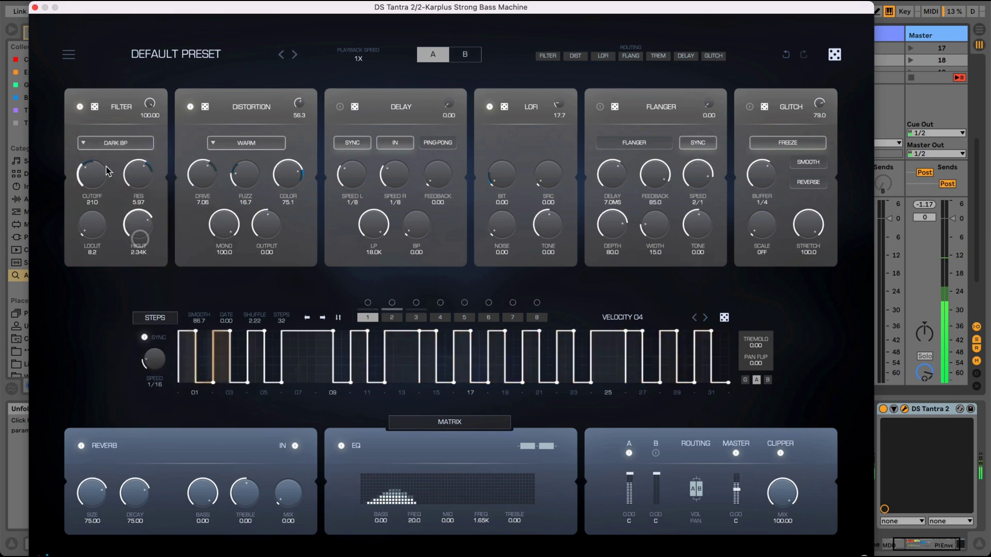
{"action": "scroll", "coordinate": [97, 183], "scroll_direction": "up", "scroll_amount": 3}
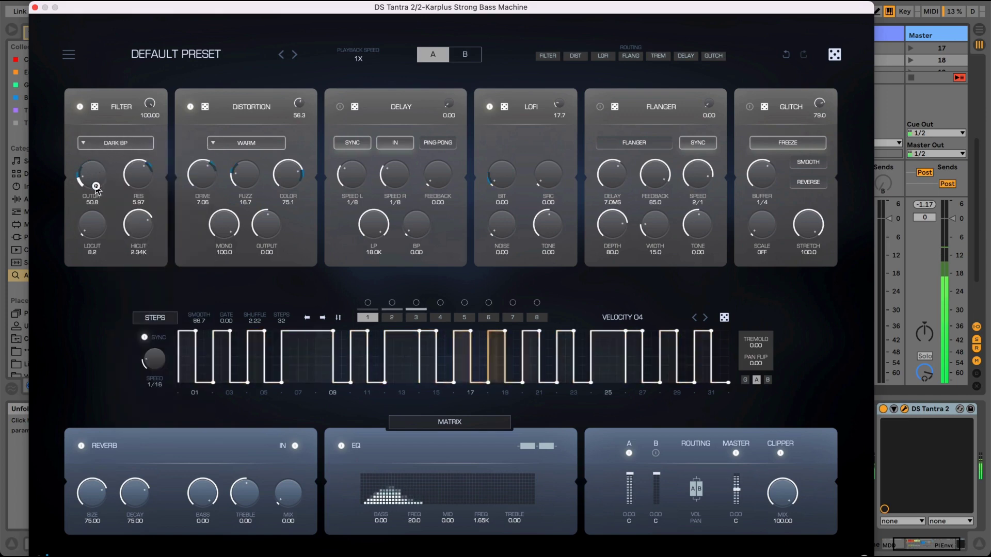
Try higher cutoffs with the Dark BP, Legacy LP 12dB and Phaser 4p filters, bringing the Phaser 4p cutoff to 249
{"action": "left_click_drag", "start_coordinate": [97, 181], "coordinate": [97, 169]}
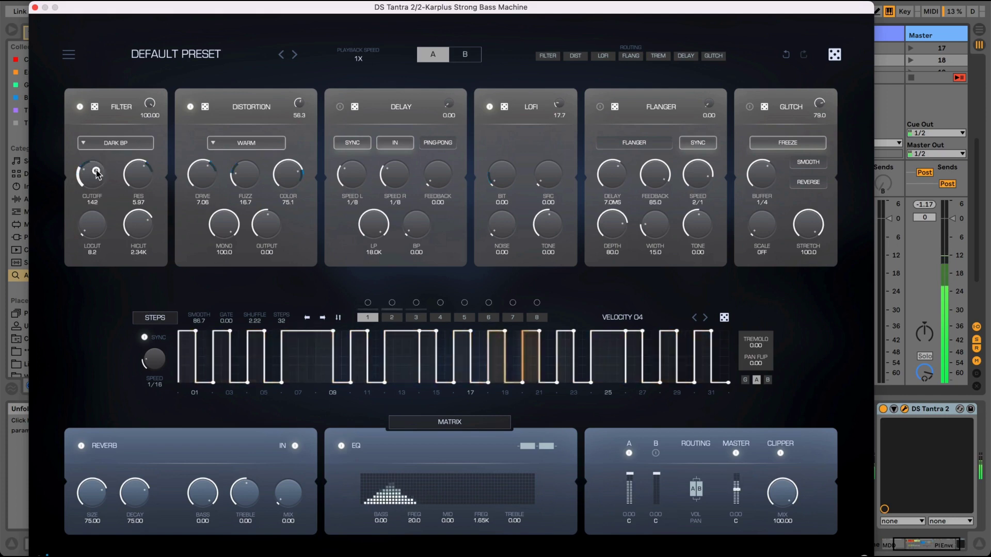
{"action": "left_click_drag", "start_coordinate": [96, 171], "coordinate": [96, 177]}
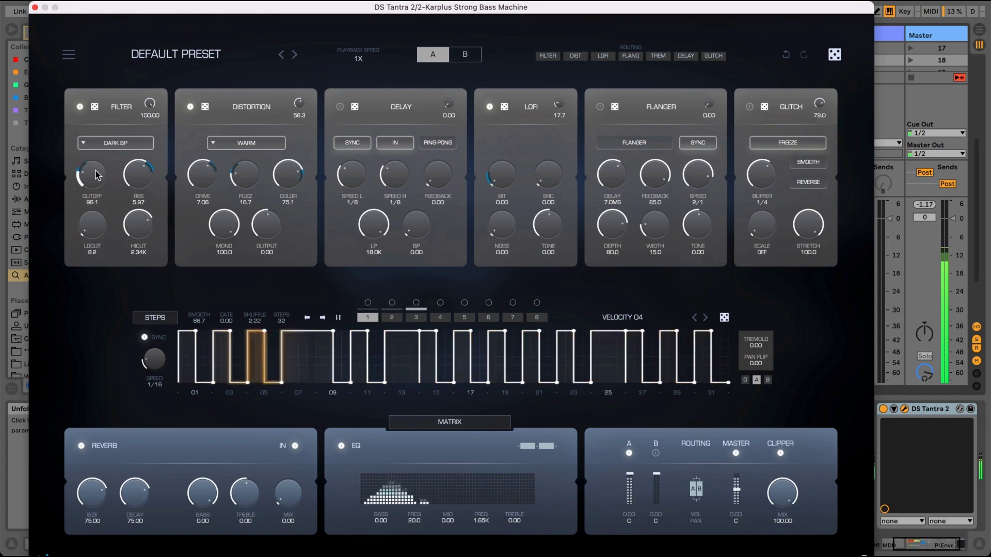
{"action": "left_click", "coordinate": [115, 143]}
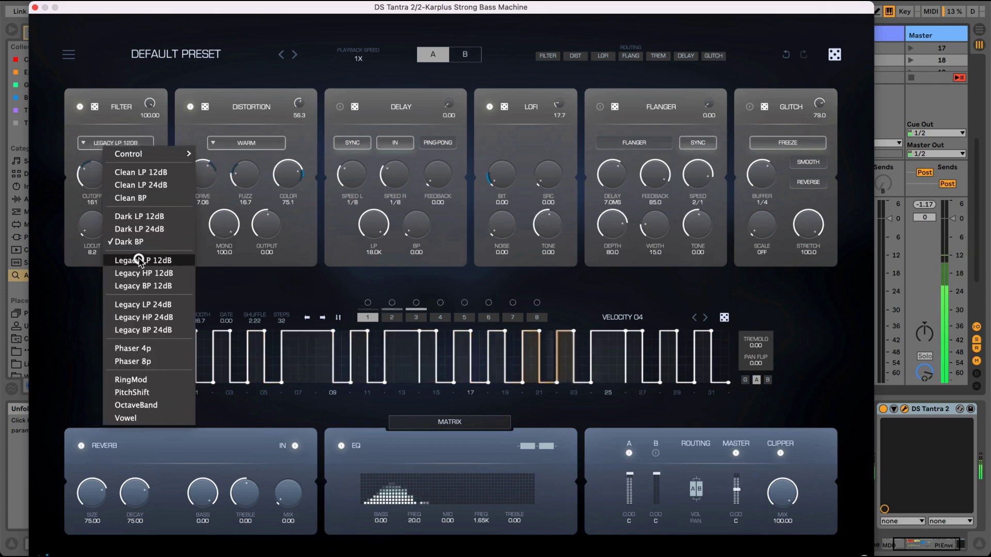
{"action": "left_click", "coordinate": [139, 261]}
{"action": "left_click", "coordinate": [115, 143]}
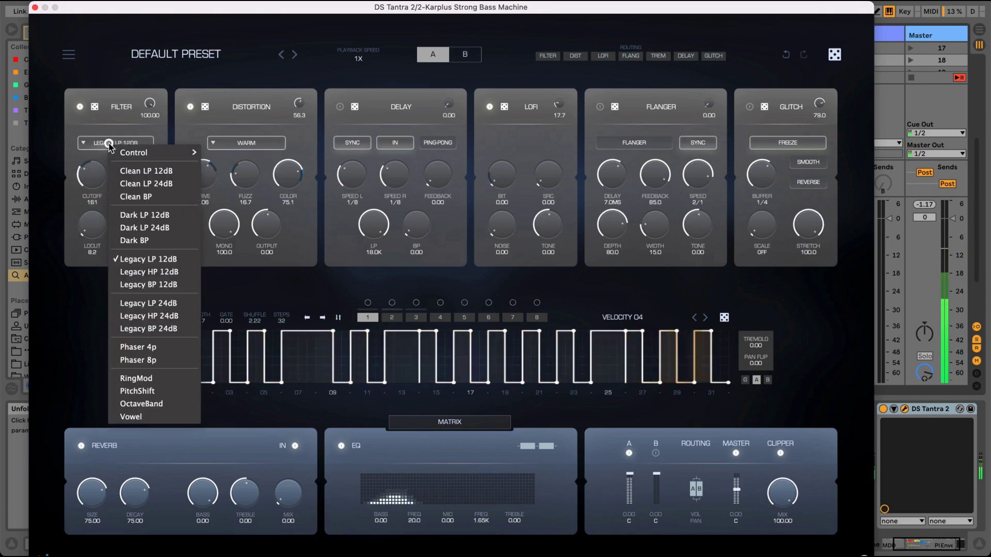
{"action": "left_click", "coordinate": [153, 348]}
{"action": "scroll", "coordinate": [94, 181], "scroll_direction": "down", "scroll_amount": 3}
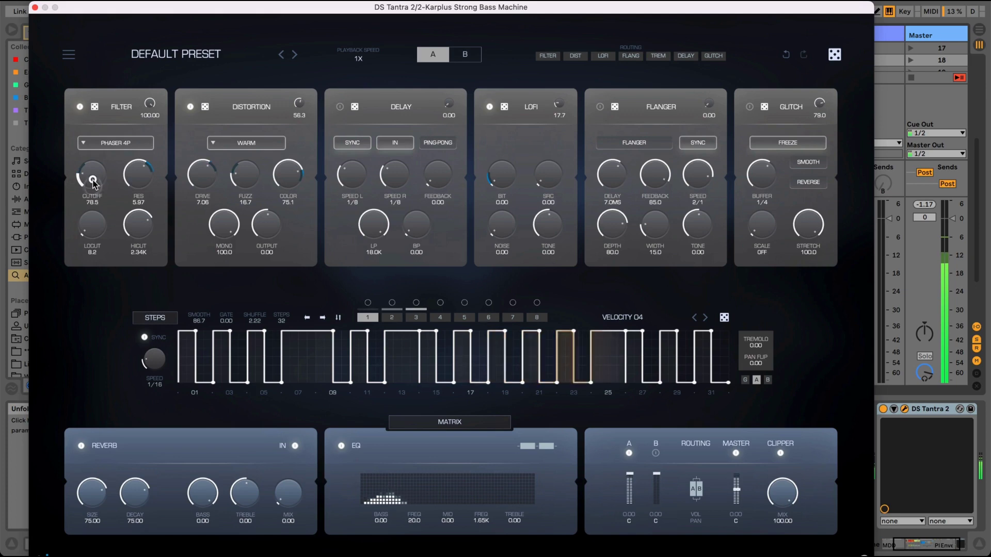
{"action": "left_click_drag", "start_coordinate": [94, 182], "coordinate": [93, 157]}
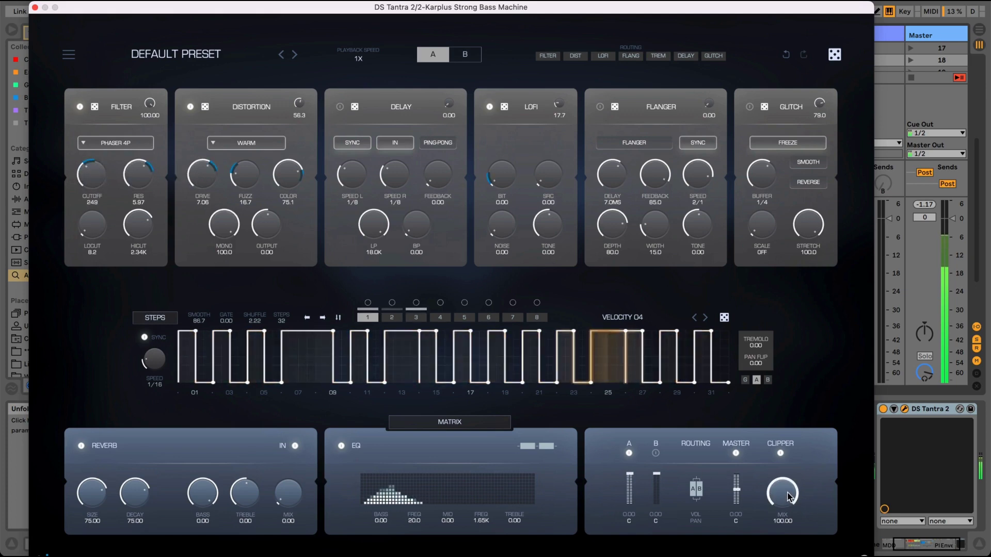
Set the clipper mix to 47.87, and reduce the distortion's fuzz to 13.9 and drive to 4.31
{"action": "left_click_drag", "start_coordinate": [788, 497], "coordinate": [785, 551]}
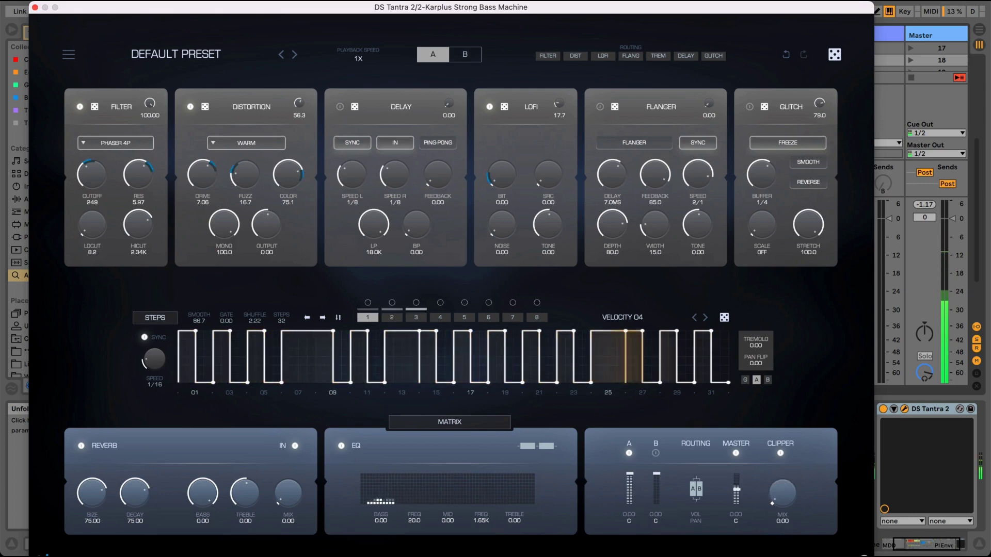
{"action": "left_click_drag", "start_coordinate": [785, 550], "coordinate": [808, 554]}
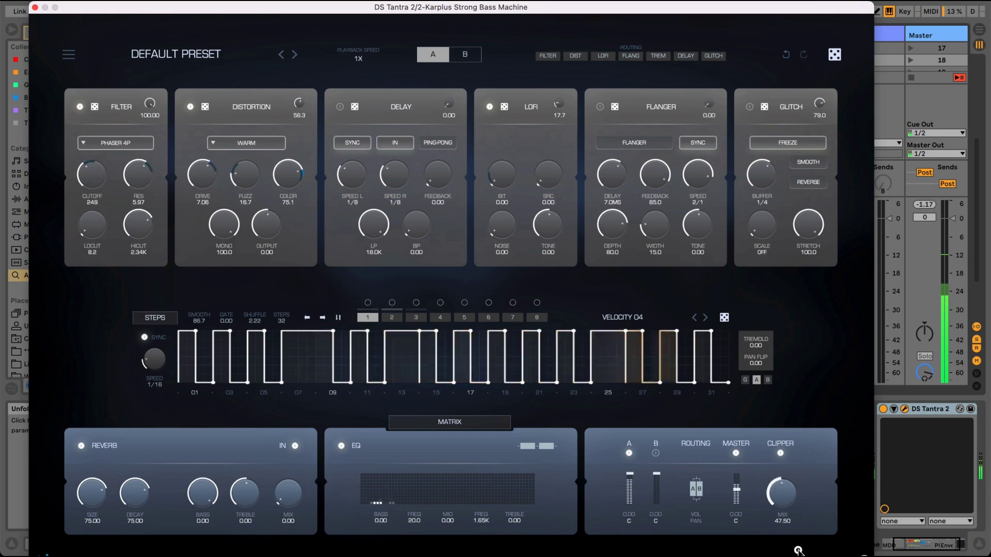
{"action": "left_click_drag", "start_coordinate": [247, 166], "coordinate": [208, 198]}
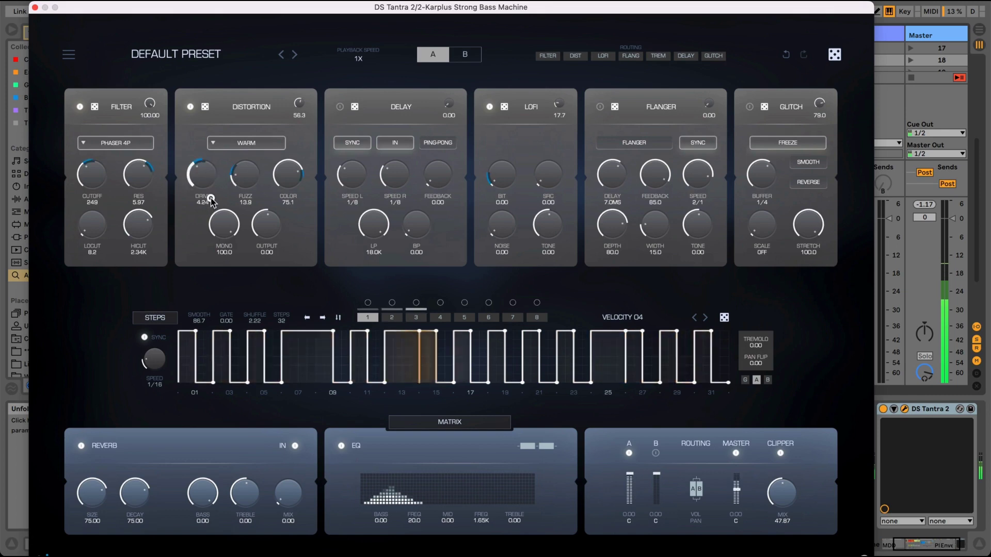
Change the filter to RingMod with cutoff 76.8, resonance 5.80 and hicut 90.9, and lower the clipper mix to 38.84
{"action": "left_click", "coordinate": [96, 150]}
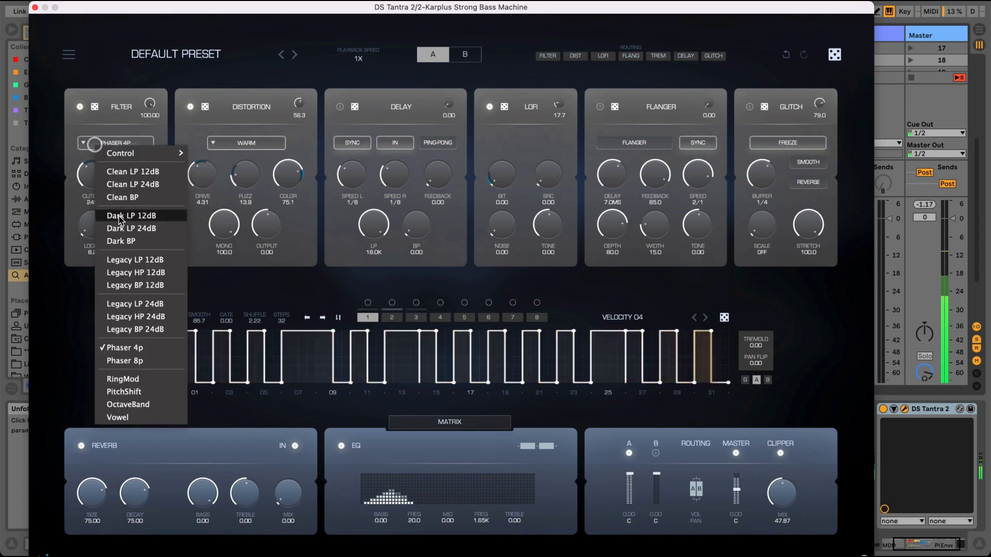
{"action": "left_click", "coordinate": [134, 378]}
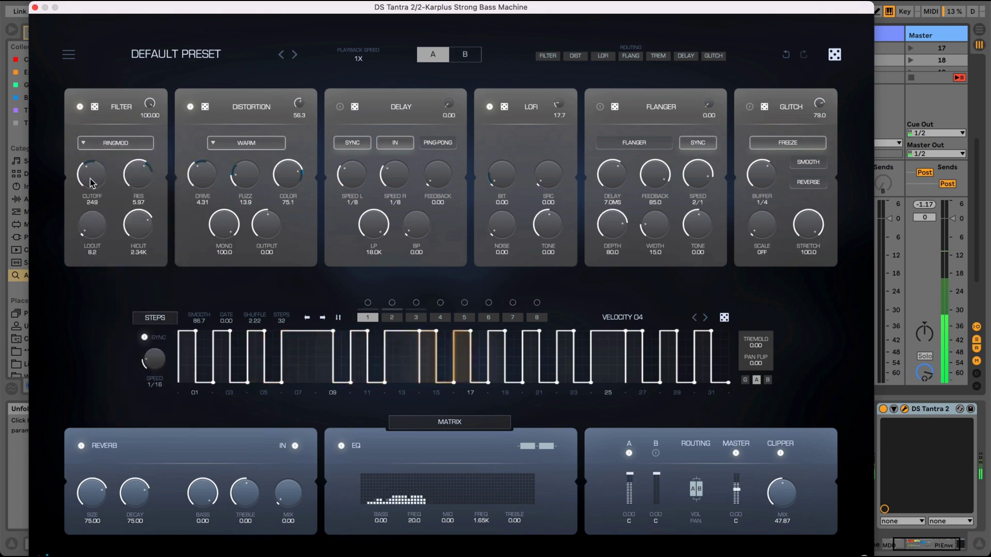
{"action": "left_click_drag", "start_coordinate": [82, 167], "coordinate": [86, 198]}
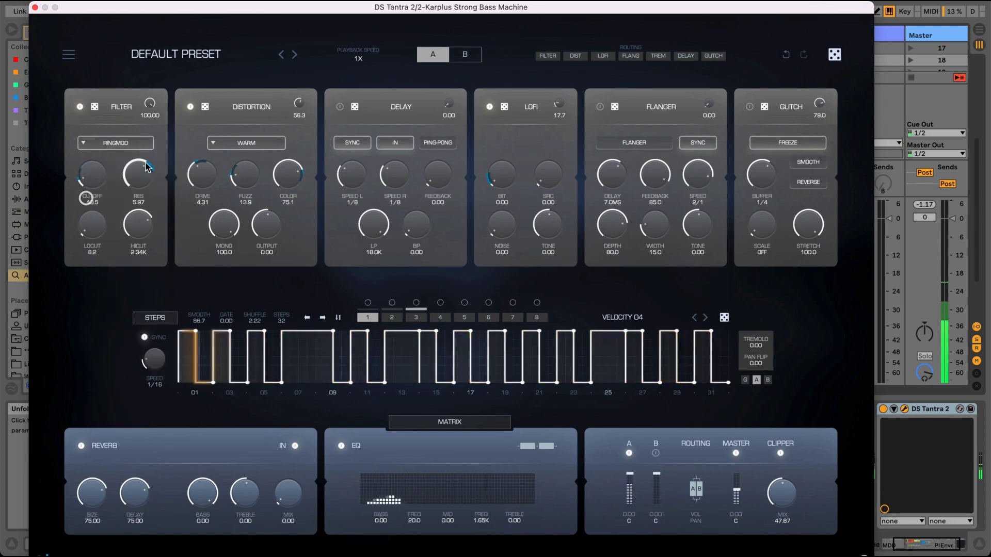
{"action": "left_click_drag", "start_coordinate": [145, 177], "coordinate": [93, 168]}
{"action": "left_click_drag", "start_coordinate": [130, 215], "coordinate": [120, 156]}
{"action": "left_click_drag", "start_coordinate": [118, 215], "coordinate": [141, 236]}
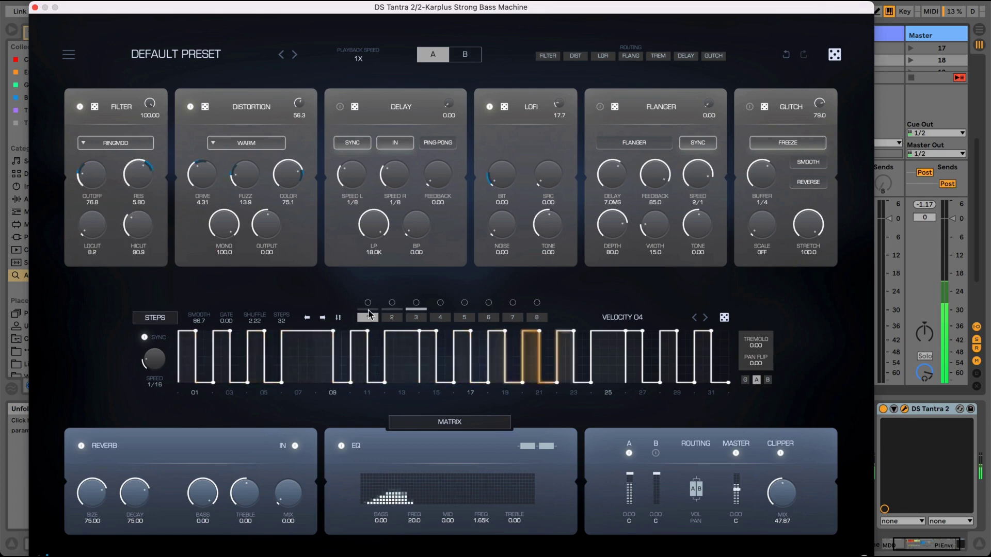
{"action": "mouse_move", "coordinate": [780, 495]}
{"action": "left_mouse_down"}
{"action": "mouse_move", "coordinate": [771, 366]}
{"action": "mouse_move", "coordinate": [769, 503]}
{"action": "left_mouse_up"}
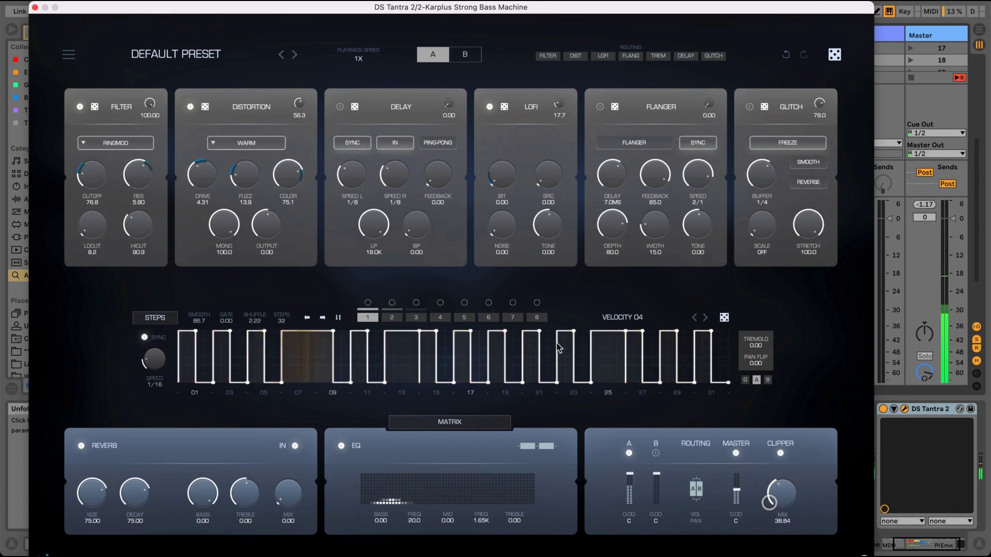
Try the PitchShift filter, choose OctaveBand instead, and set the cutoff to 97.1
{"action": "left_click", "coordinate": [123, 145]}
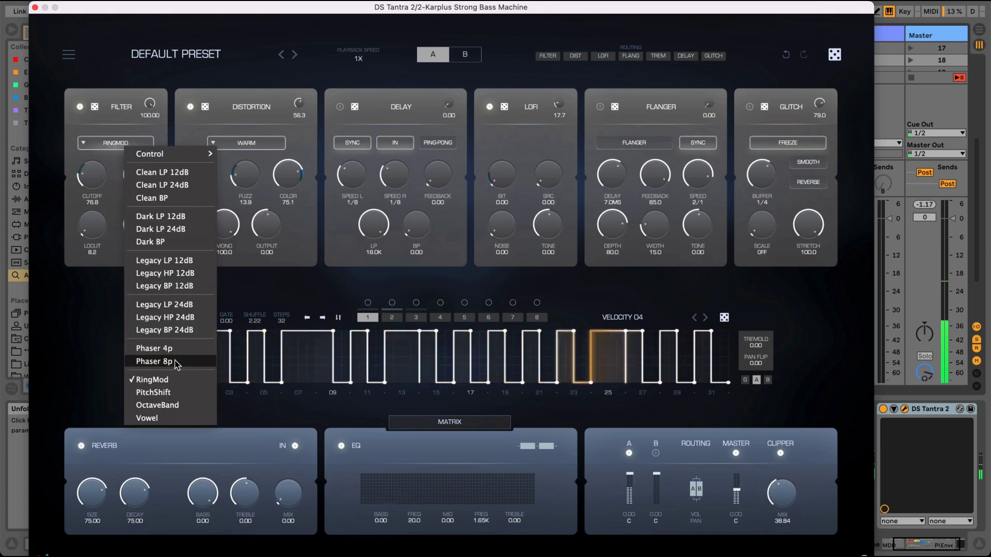
{"action": "left_click", "coordinate": [164, 393]}
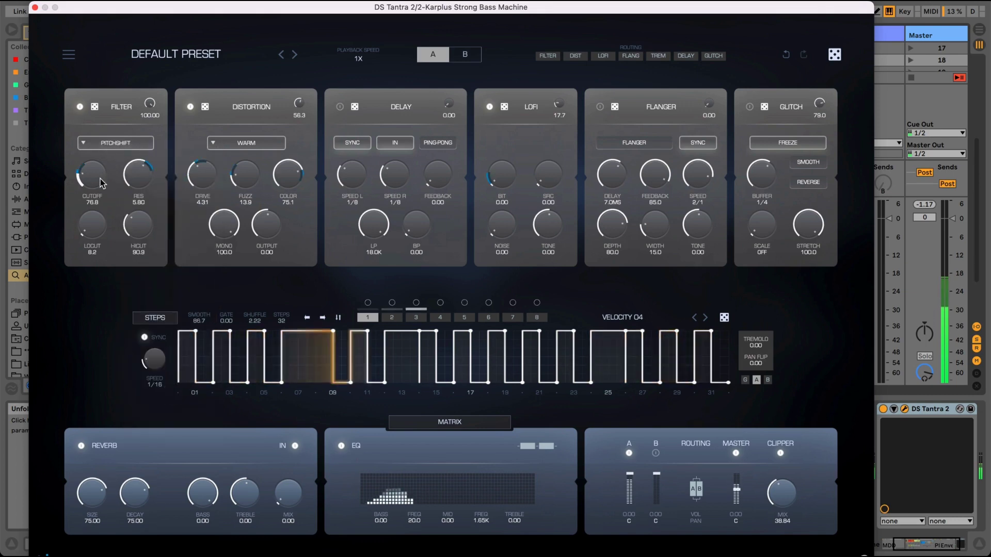
{"action": "left_click", "coordinate": [102, 144]}
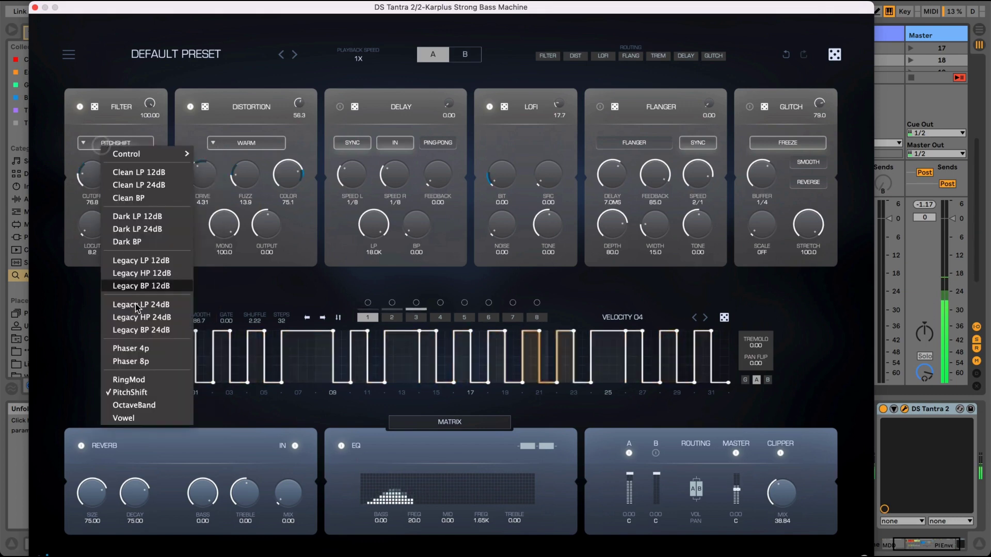
{"action": "left_click", "coordinate": [133, 405]}
{"action": "left_click_drag", "start_coordinate": [99, 173], "coordinate": [96, 167]}
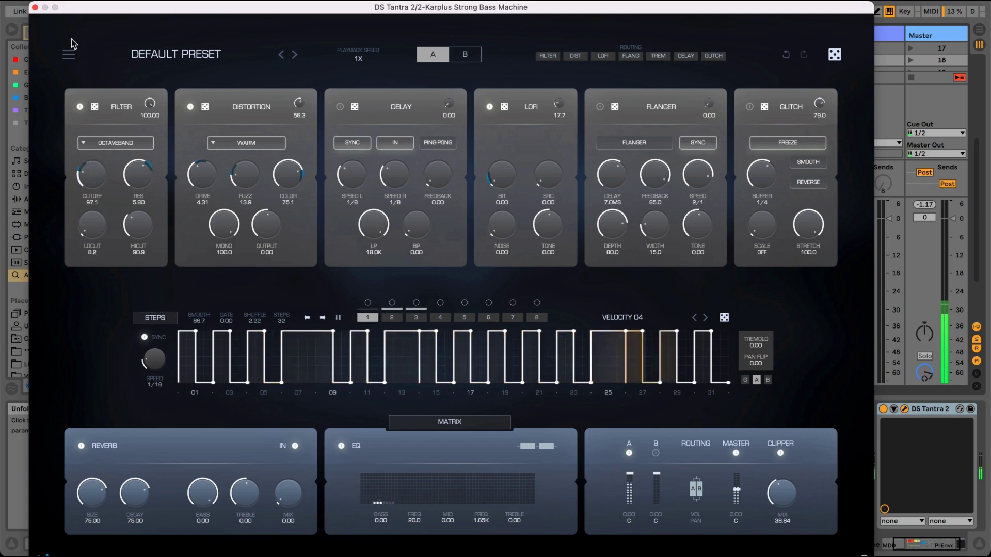
Close the DS Tantra 2 window and set the volume of track 2, the first Karplus Strong bass, to -4.5 dB
{"action": "left_click", "coordinate": [35, 8]}
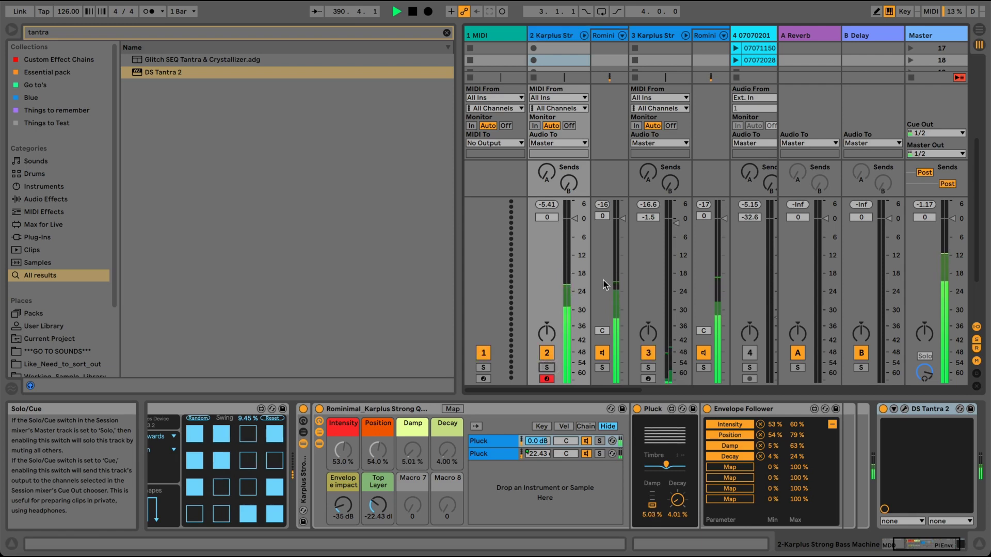
{"action": "left_click_drag", "start_coordinate": [571, 219], "coordinate": [572, 237]}
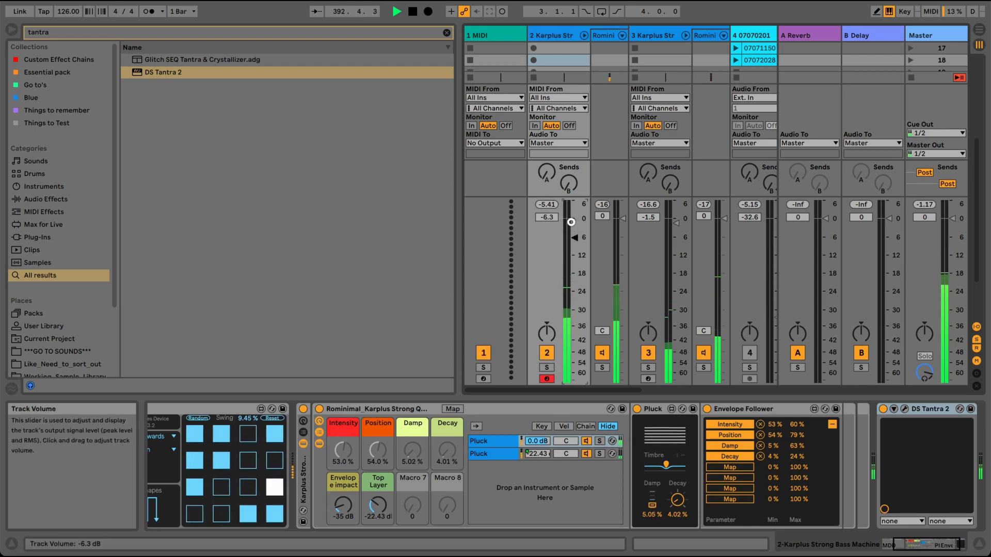
{"action": "key", "text": "XF86AudioRaiseVolume"}
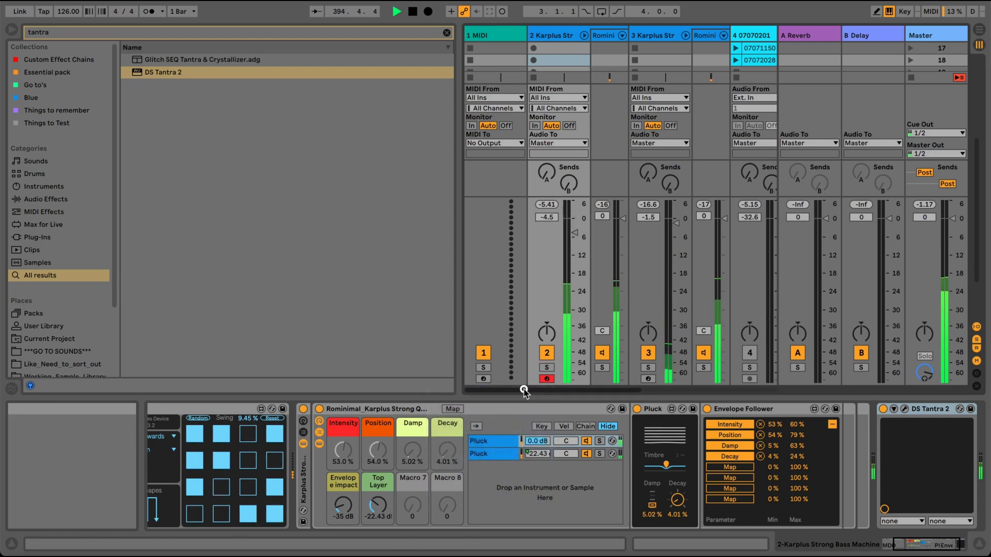
Activate the Tripped out SEQ track, launch and open its 4-Audio 26 clip, and set the track volume to -23.0 dB
{"action": "left_click_drag", "start_coordinate": [523, 391], "coordinate": [613, 392]}
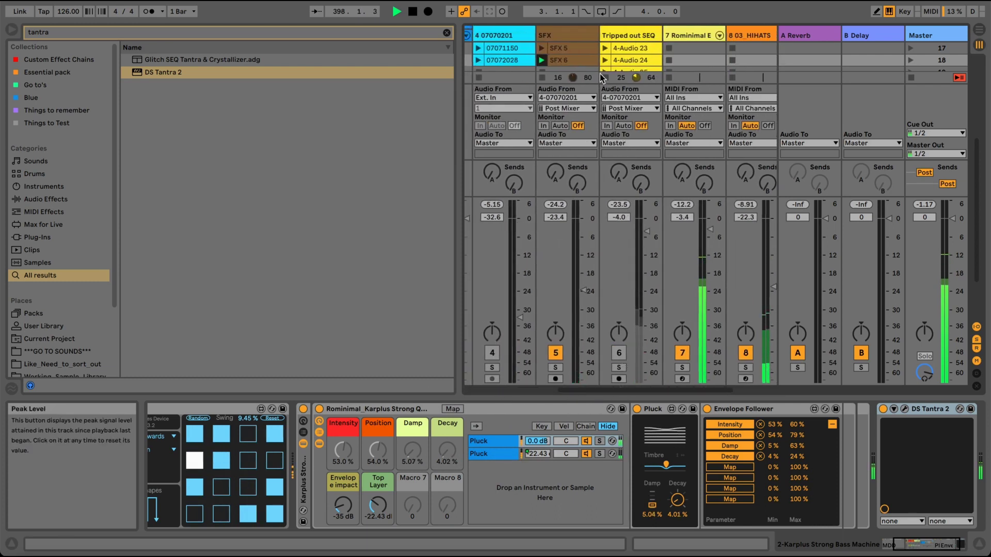
{"action": "left_click", "coordinate": [622, 315]}
{"action": "left_click", "coordinate": [619, 351]}
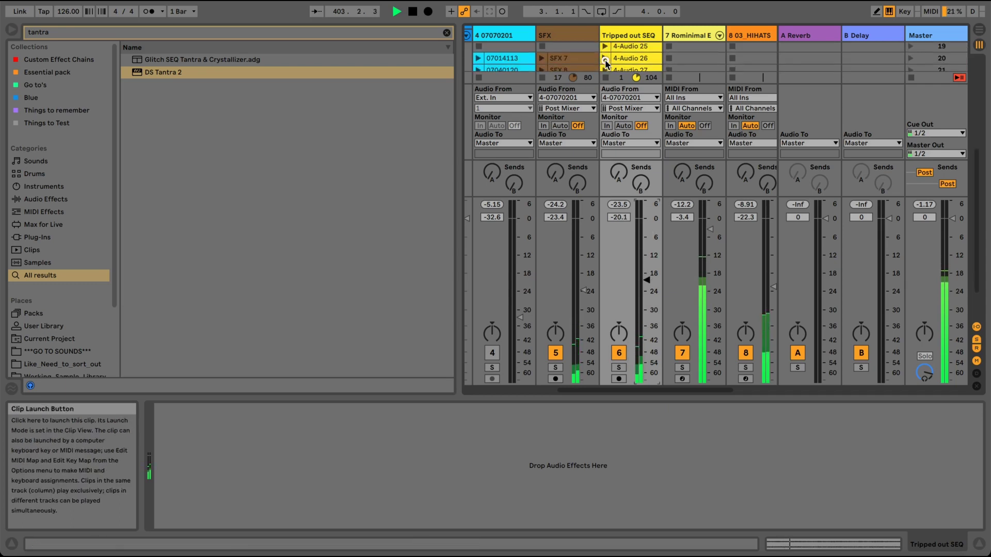
{"action": "left_click", "coordinate": [605, 58]}
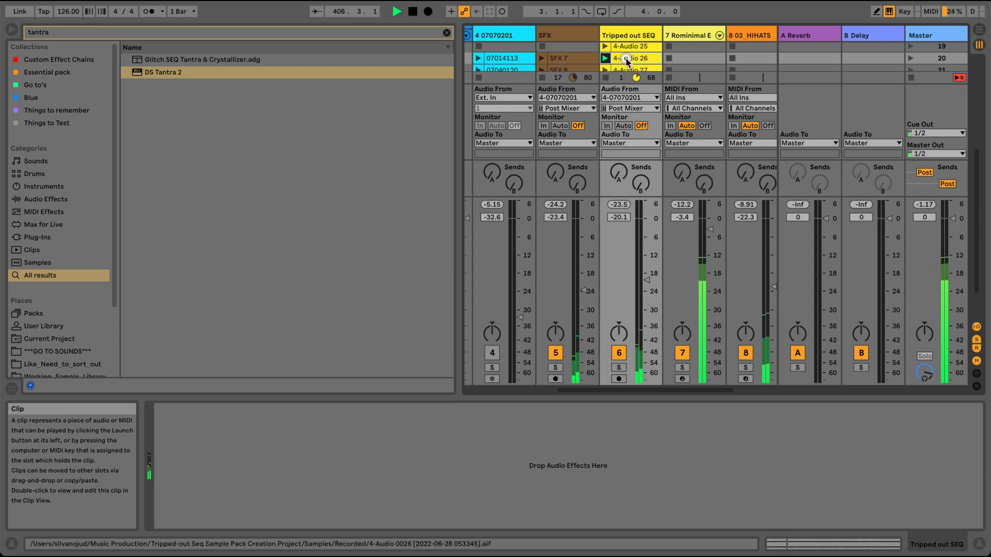
{"action": "double_click", "coordinate": [630, 58]}
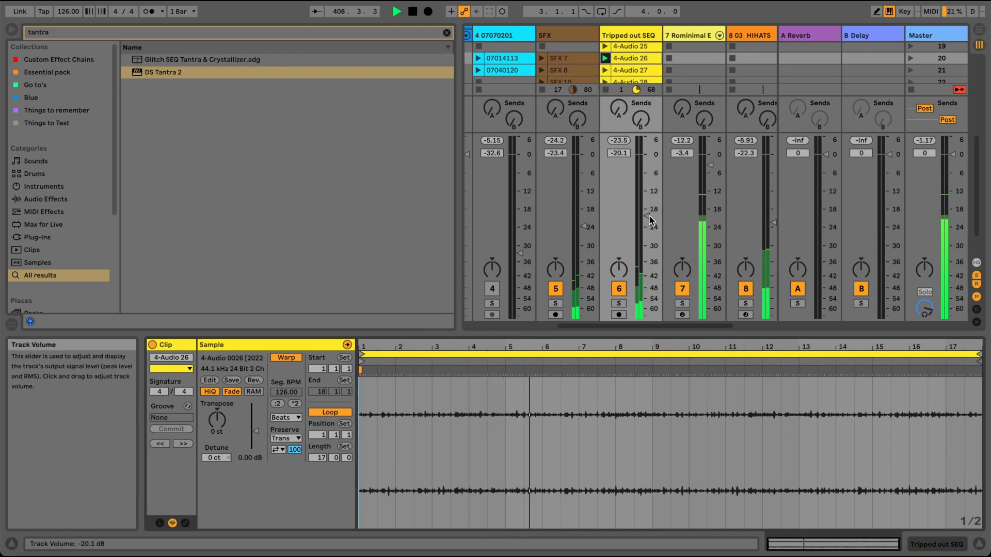
{"action": "left_click_drag", "start_coordinate": [646, 215], "coordinate": [646, 224]}
Launch the 4-Audio 27 clip and adjust the Tripped out SEQ track volume to -21.5 dB
{"action": "left_click", "coordinate": [605, 70]}
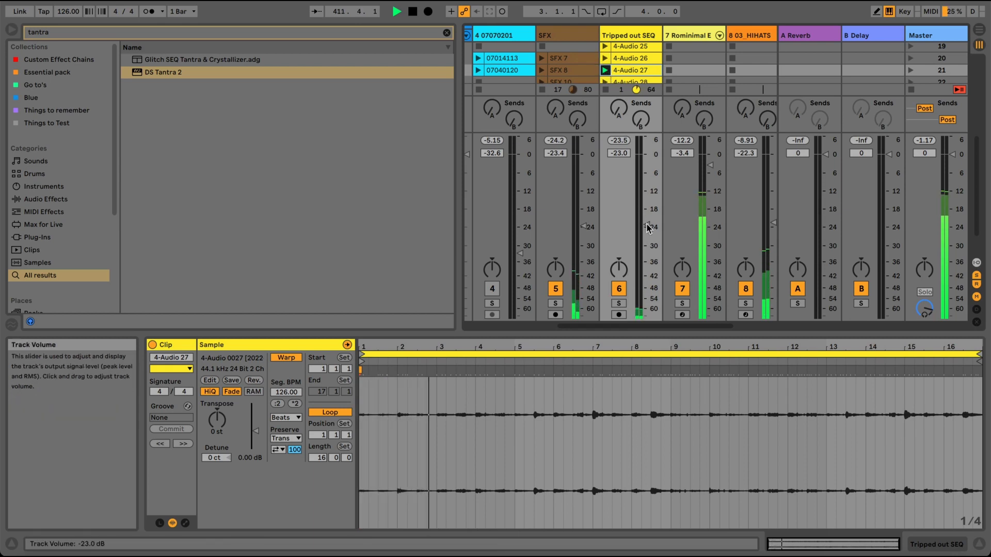
{"action": "left_click_drag", "start_coordinate": [645, 225], "coordinate": [646, 177]}
{"action": "scroll", "coordinate": [643, 223], "scroll_direction": "down", "scroll_amount": 3}
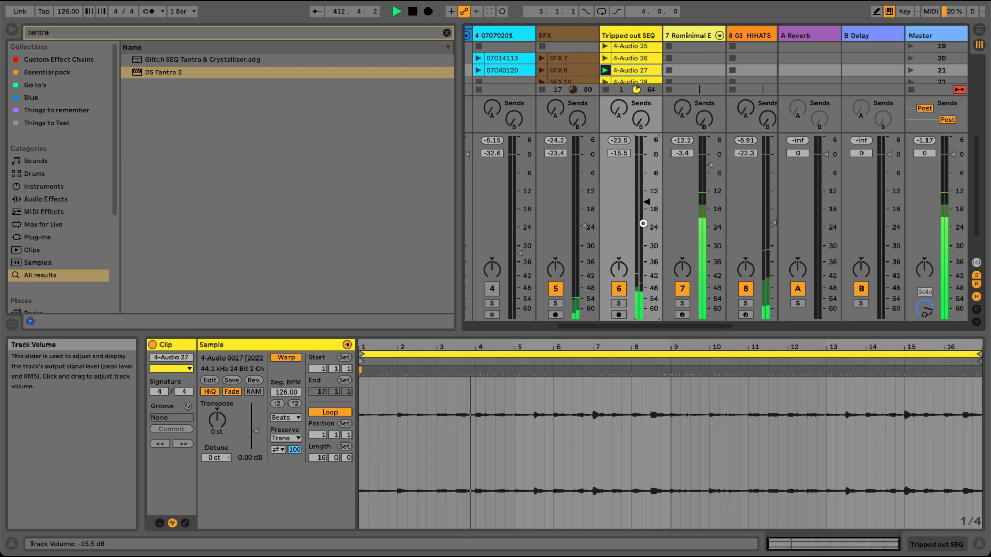
{"action": "scroll", "coordinate": [643, 223], "scroll_direction": "down", "scroll_amount": 2}
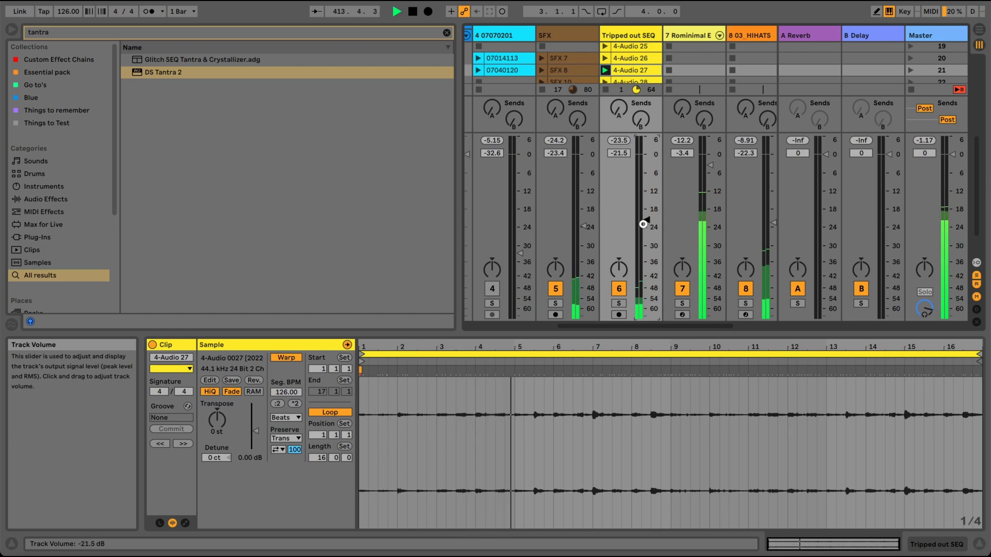
Mute Karplus Strong bass tracks 2 and 3 to hear the groove without them, and reactivate both
{"action": "left_click_drag", "start_coordinate": [645, 326], "coordinate": [503, 296]}
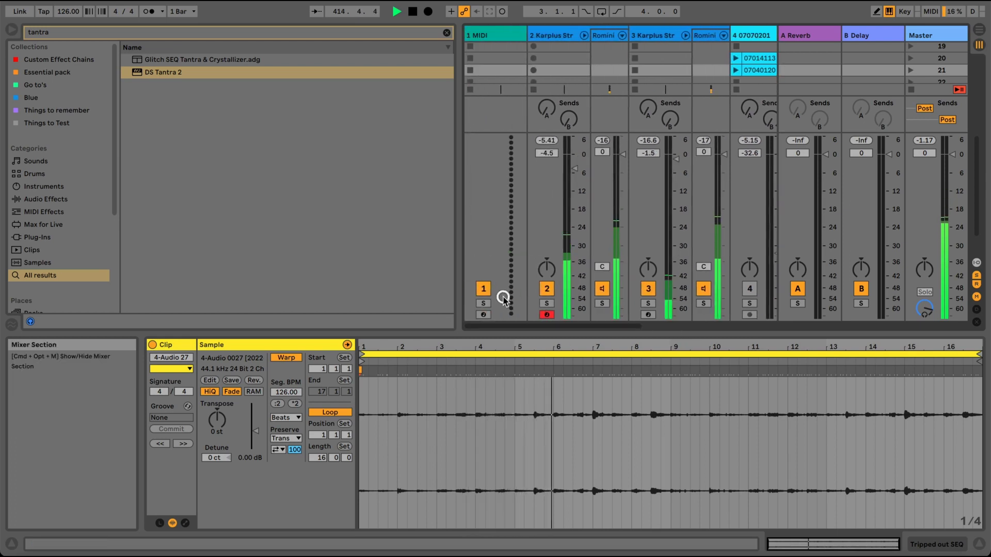
{"action": "left_click", "coordinate": [552, 35]}
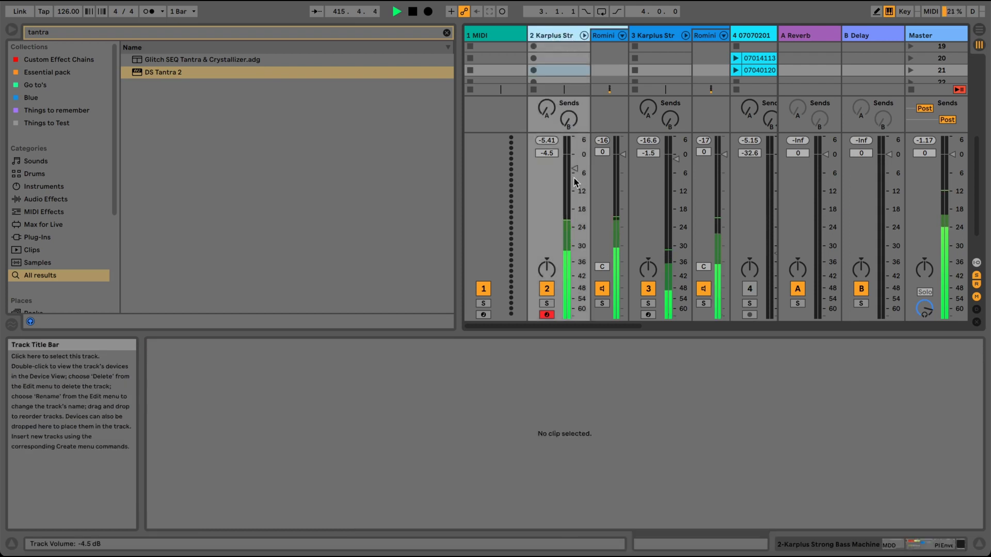
{"action": "left_click", "coordinate": [547, 288]}
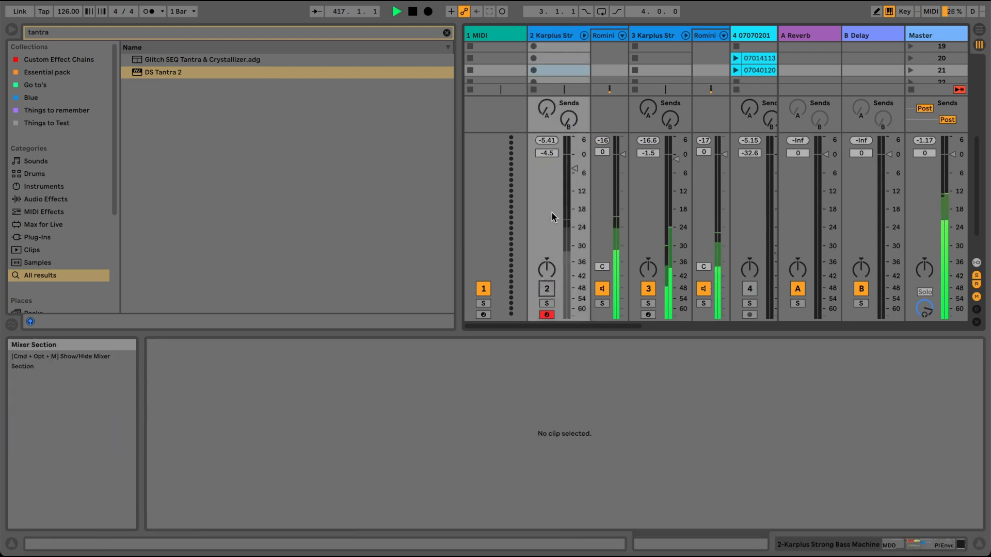
{"action": "left_click", "coordinate": [649, 290]}
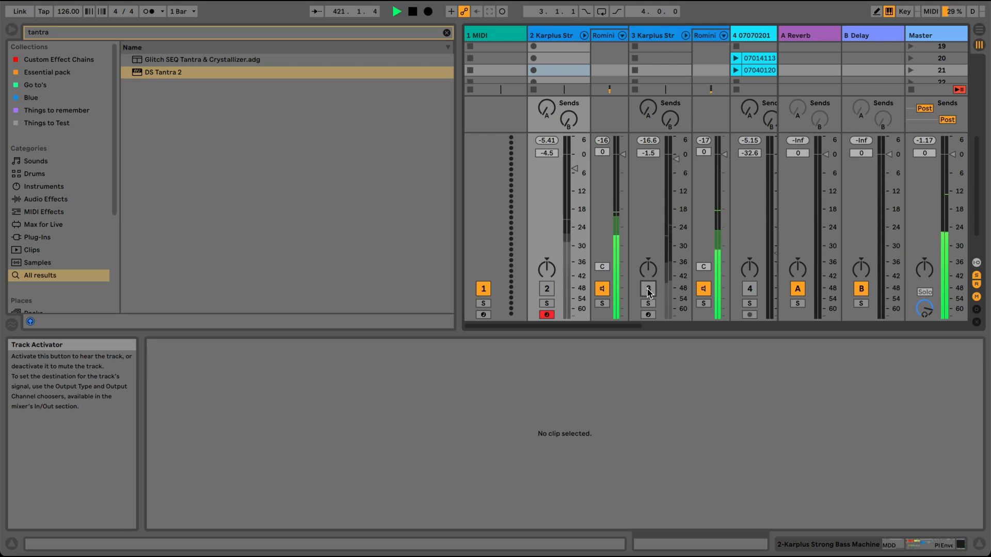
{"action": "left_click", "coordinate": [648, 289]}
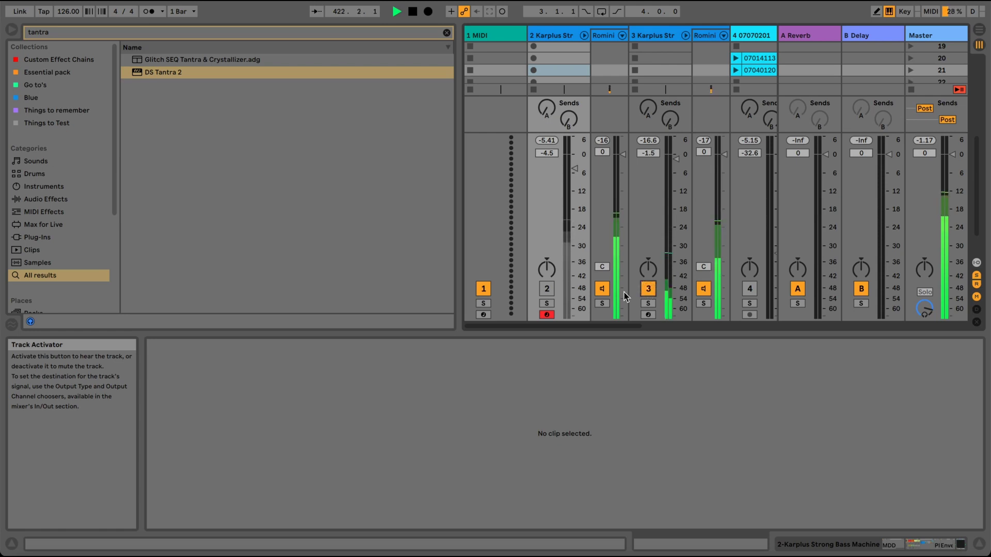
{"action": "left_click", "coordinate": [547, 289]}
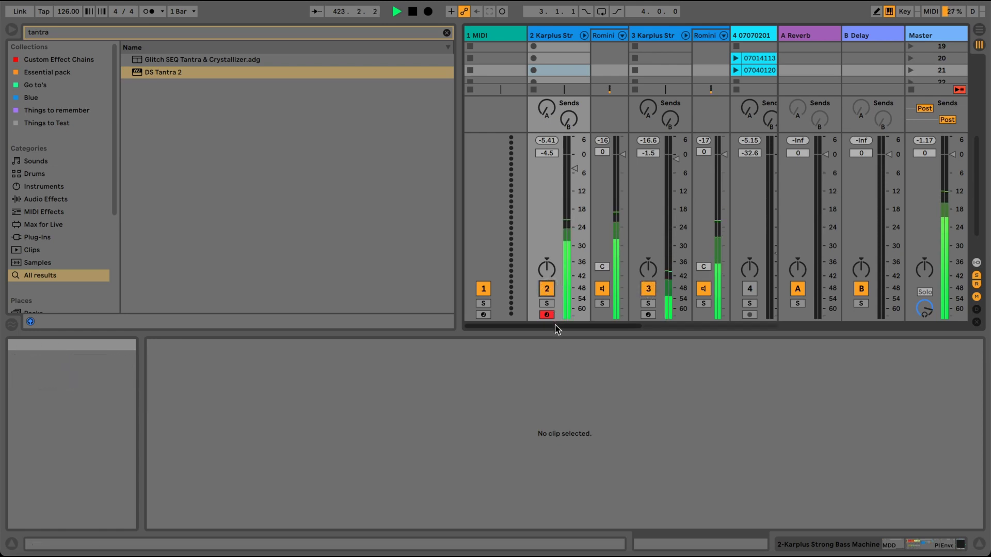
Set the volume of track 2, the first Karplus Strong bass, to -6.7 dB and duplicate the track
{"action": "left_click_drag", "start_coordinate": [556, 326], "coordinate": [558, 326]}
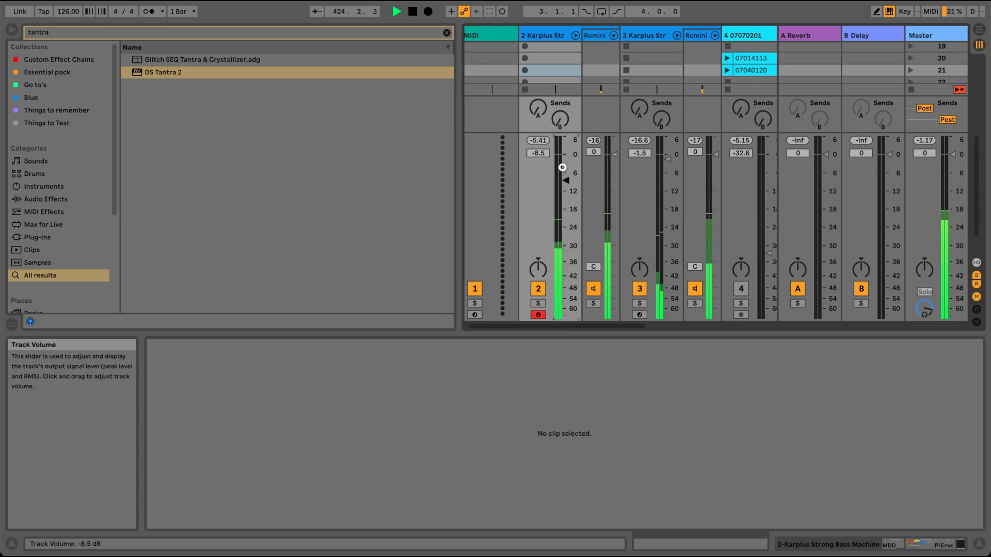
{"action": "left_click", "coordinate": [553, 37]}
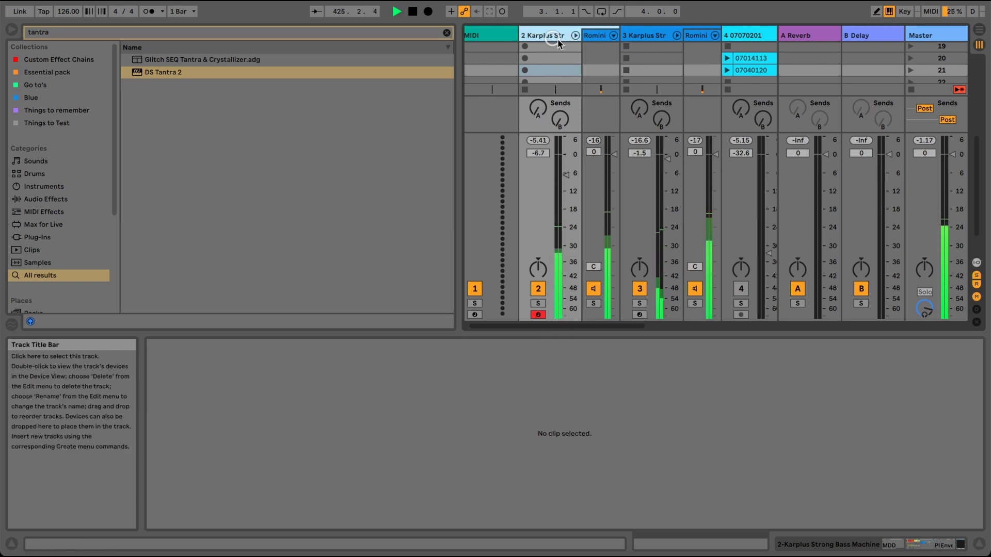
{"action": "key", "text": "super+d"}
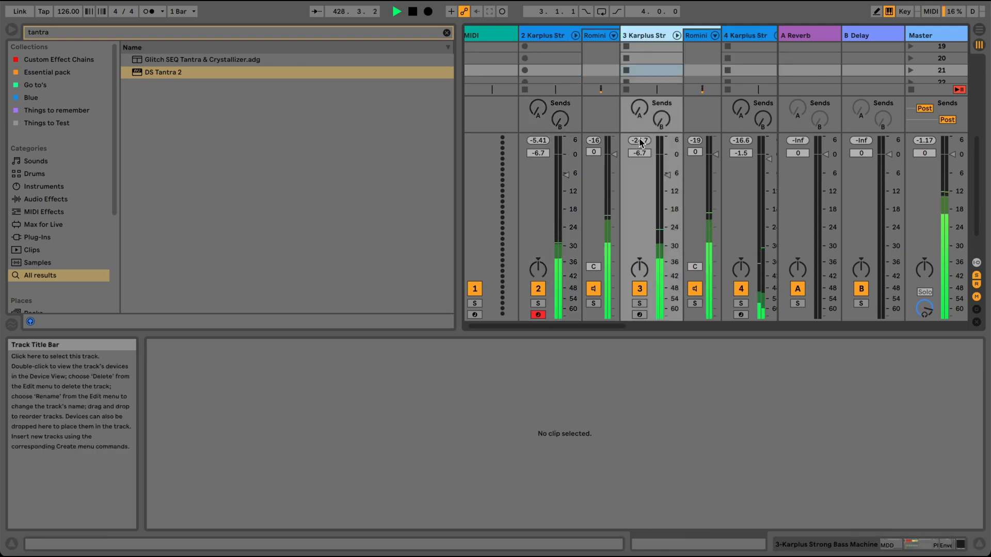
On the duplicated bass track, change the Snake gate pattern's shape, set its swing to 18.1% and its direction to backwards
{"action": "left_click", "coordinate": [644, 34]}
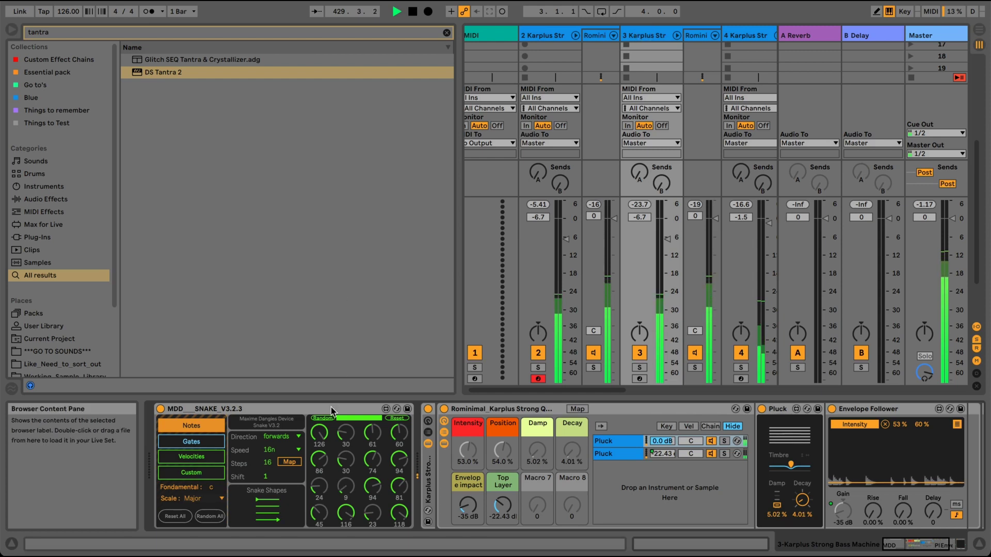
{"action": "left_click", "coordinate": [219, 449]}
{"action": "left_click", "coordinate": [266, 494]}
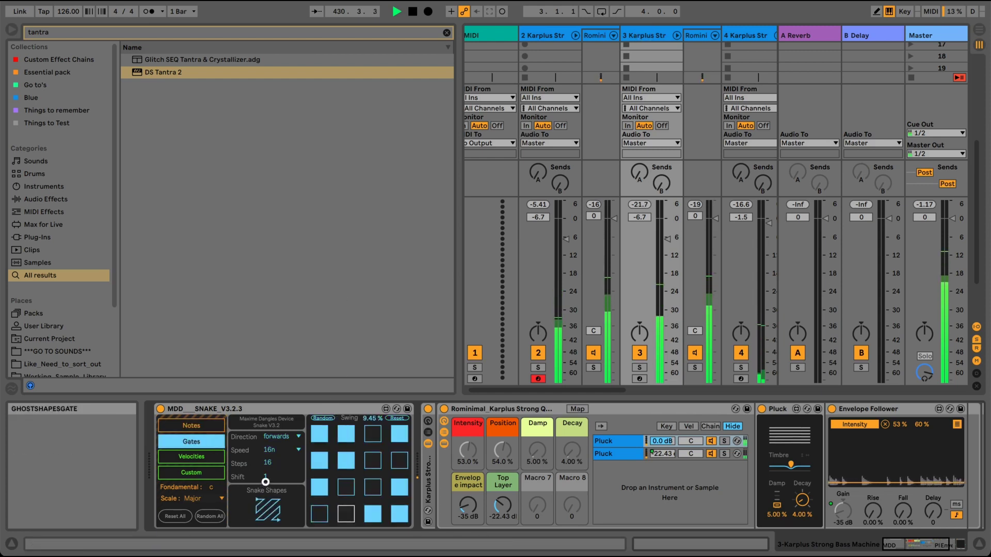
{"action": "left_click", "coordinate": [266, 496]}
{"action": "left_click_drag", "start_coordinate": [367, 413], "coordinate": [367, 411]}
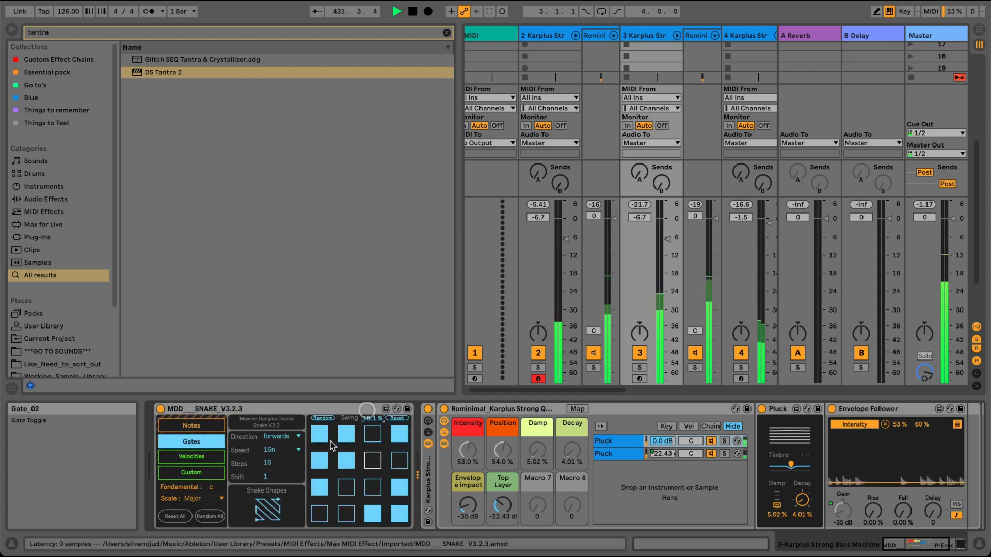
{"action": "left_click", "coordinate": [286, 437]}
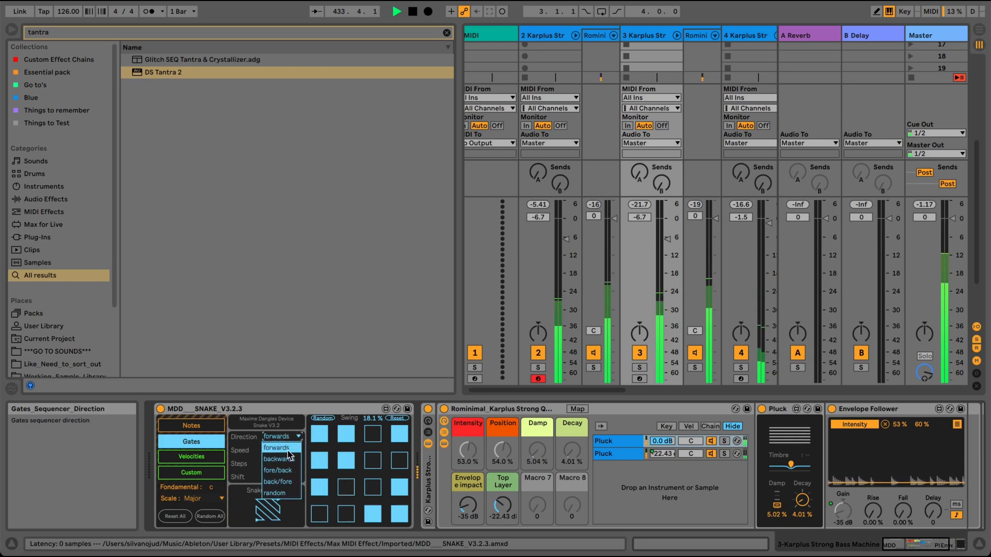
{"action": "left_click", "coordinate": [284, 459]}
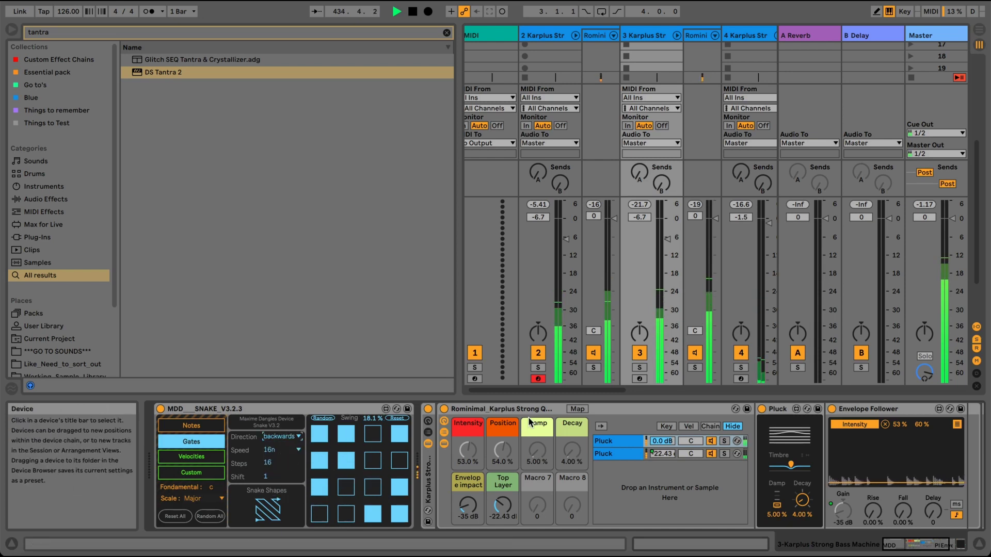
Set the duplicated bass rack's Top Layer macro to -16.675 dB and lower its first Pluck chain to -inf dB
{"action": "left_click_drag", "start_coordinate": [502, 507], "coordinate": [502, 490]}
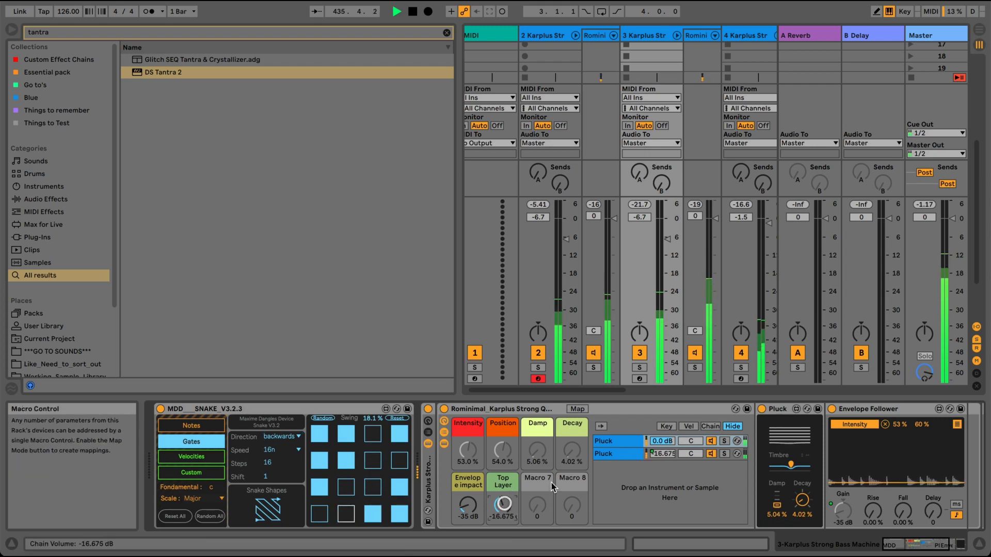
{"action": "left_click_drag", "start_coordinate": [657, 441], "coordinate": [656, 496]}
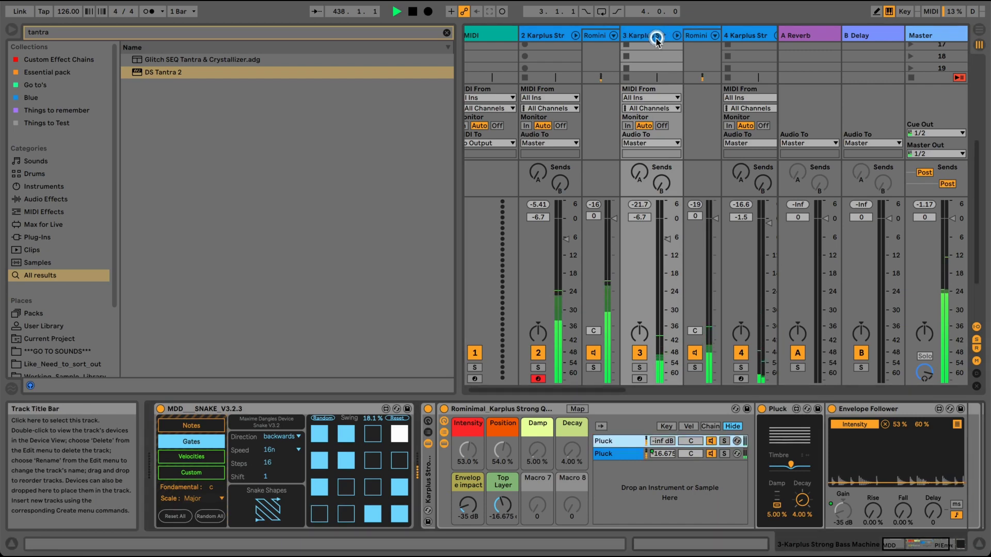
Open DS Tantra 2 on track 3, try the RingMod filter, settle on Phaser 4p and raise the filter's low cut to 427
{"action": "scroll", "coordinate": [907, 482], "scroll_direction": "right", "scroll_amount": 5}
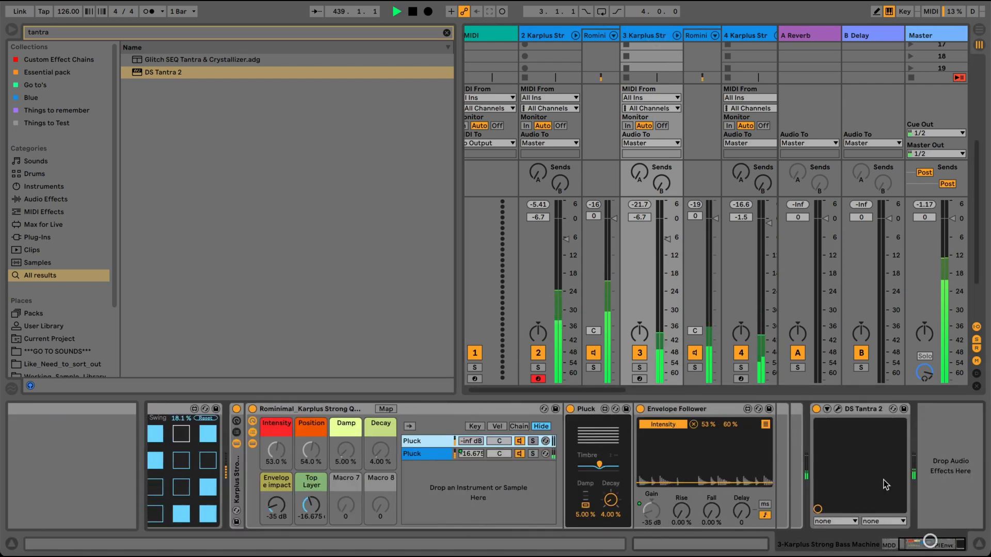
{"action": "left_click", "coordinate": [838, 411]}
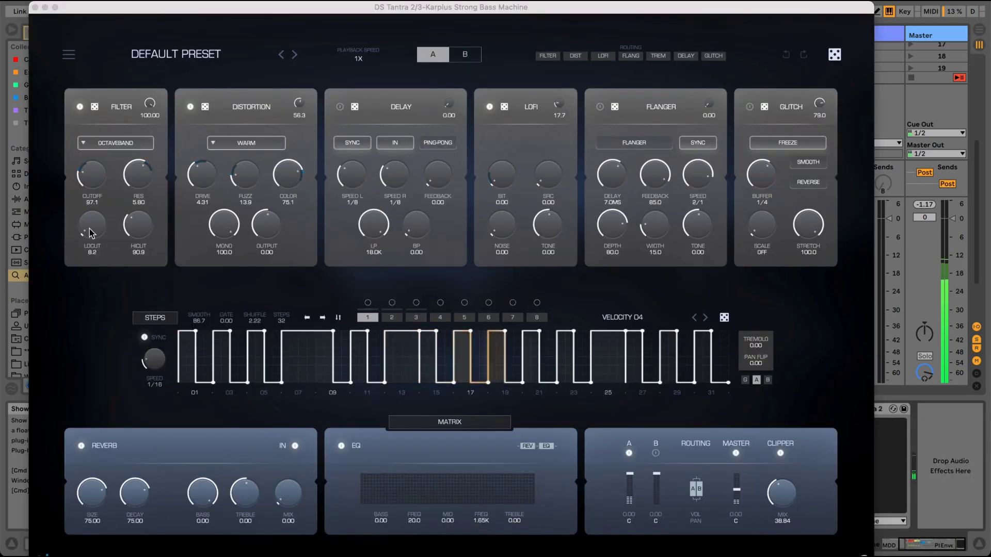
{"action": "left_click", "coordinate": [86, 144]}
{"action": "left_click", "coordinate": [131, 381]}
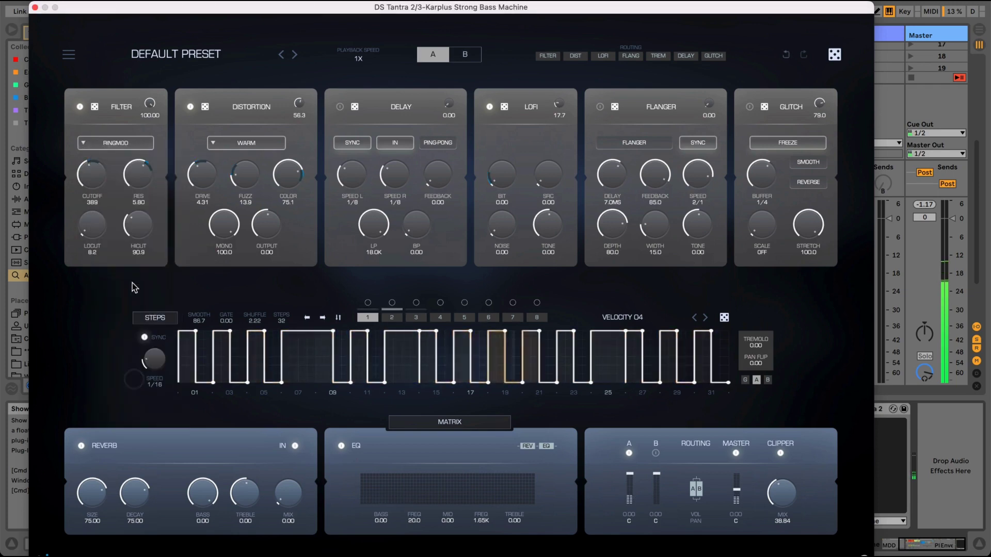
{"action": "left_click", "coordinate": [106, 150]}
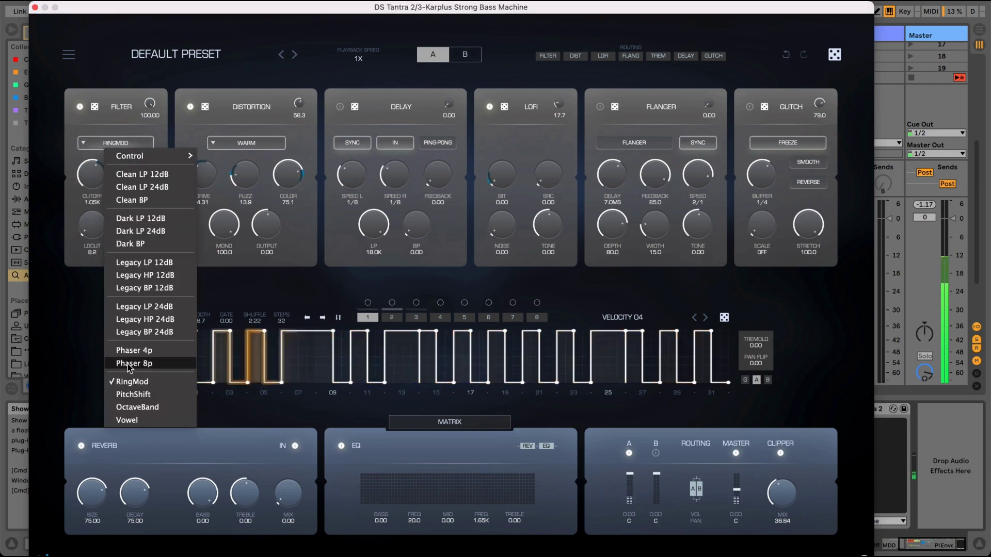
{"action": "left_click", "coordinate": [116, 347]}
{"action": "left_click", "coordinate": [104, 144]}
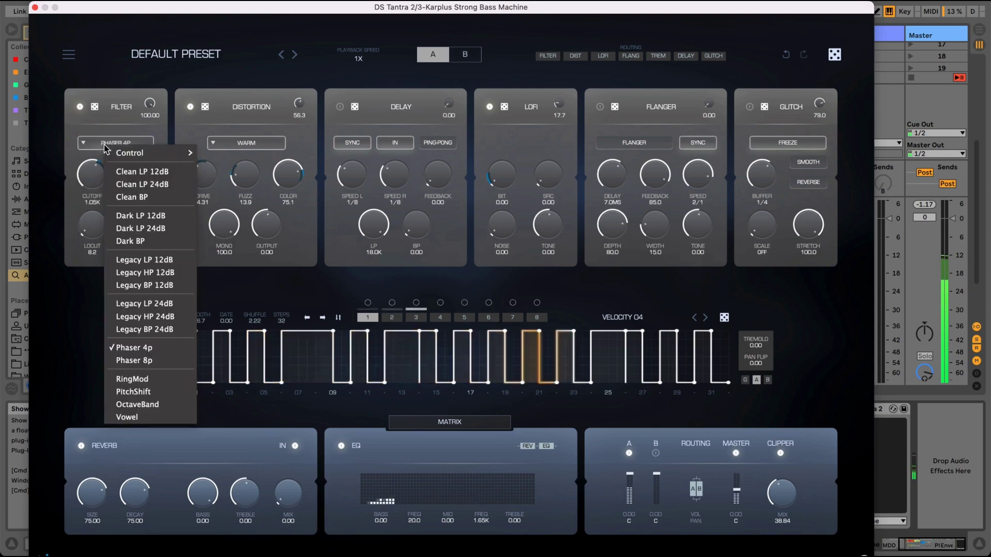
{"action": "left_click", "coordinate": [103, 144]}
{"action": "left_click", "coordinate": [97, 220]}
{"action": "left_click_drag", "start_coordinate": [97, 220], "coordinate": [95, 164]}
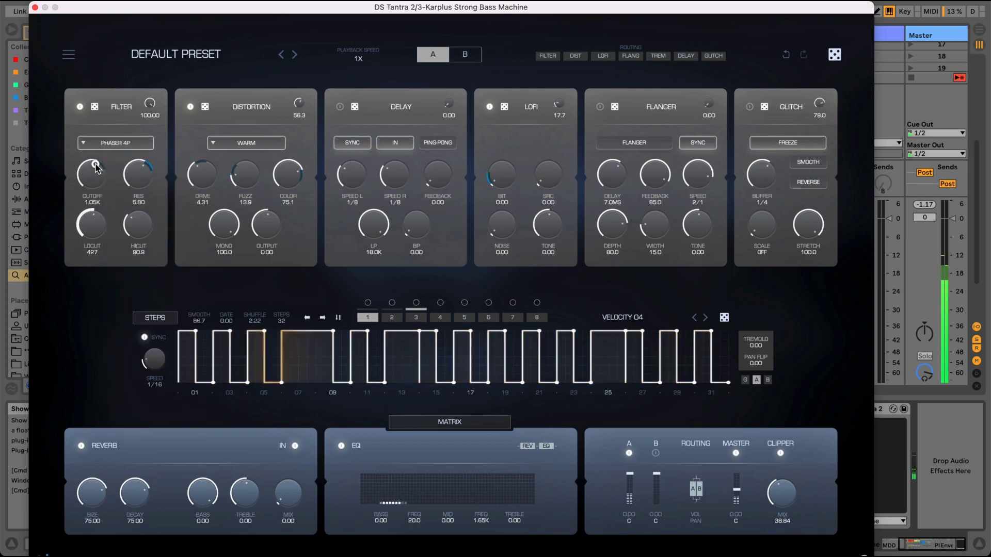
Set the DS Tantra 2 distortion's Mono amount to 0.00 and randomize the distortion settings
{"action": "left_click_drag", "start_coordinate": [235, 237], "coordinate": [254, 475]}
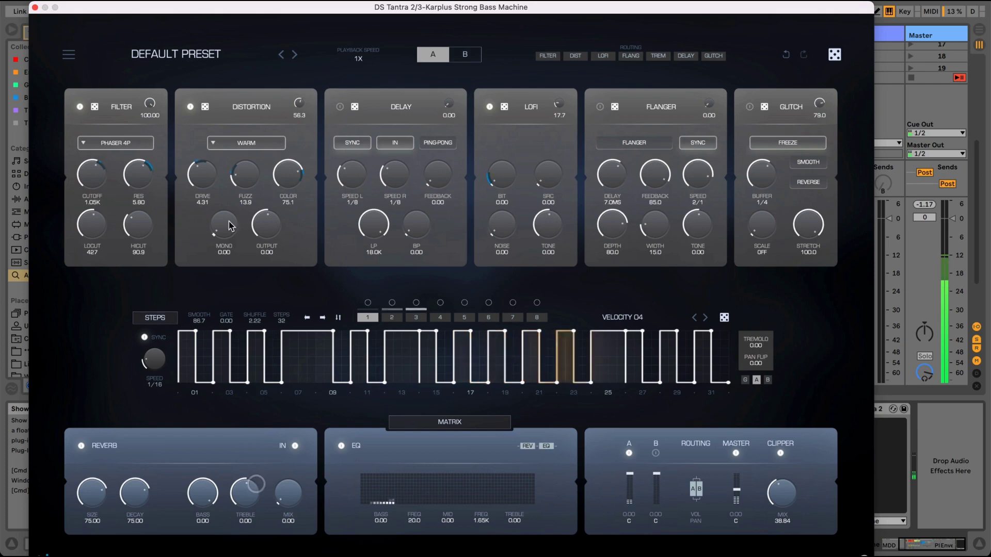
{"action": "left_click", "coordinate": [205, 107]}
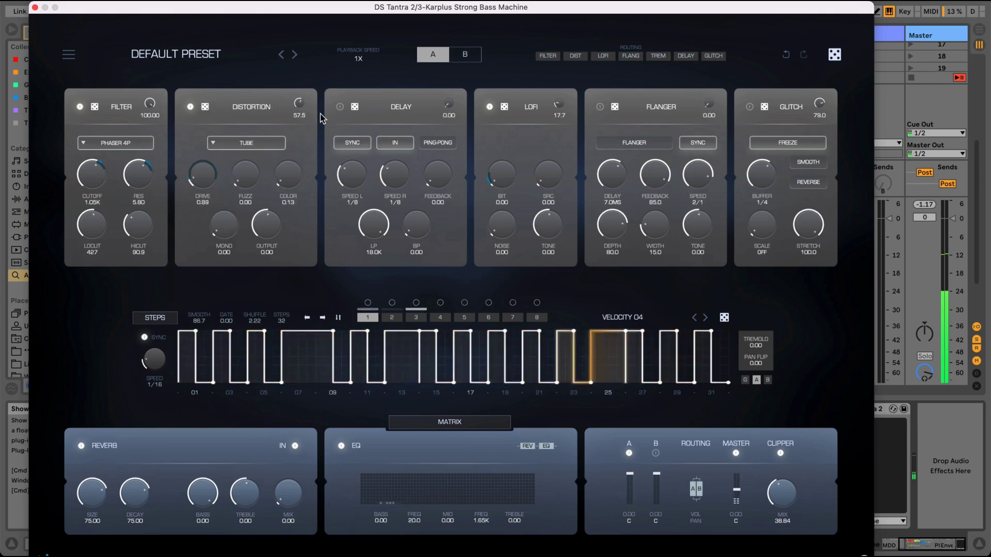
Enable the DS Tantra 2 delay, raise its mix, try ping-pong, randomize the delay settings and close the plug-in window
{"action": "left_click", "coordinate": [340, 107]}
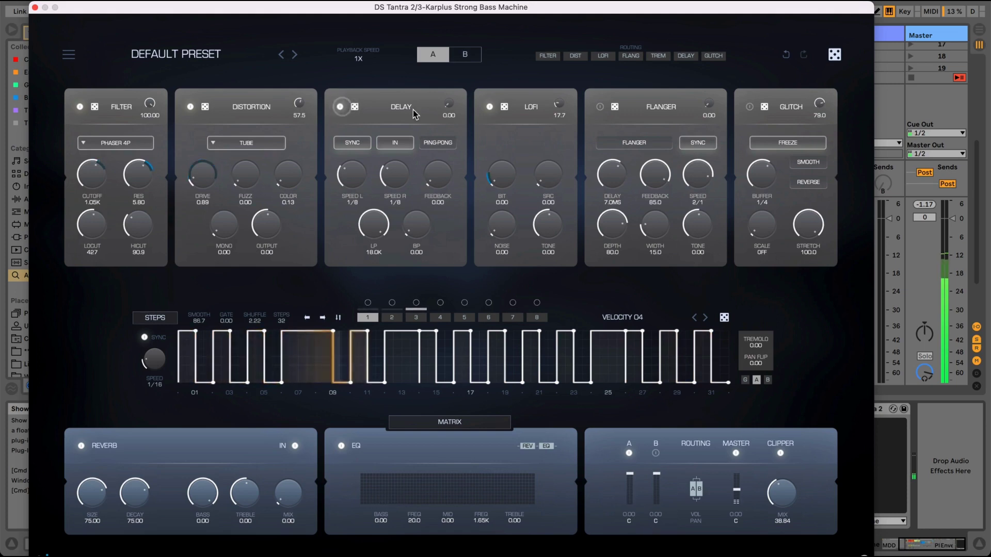
{"action": "left_click_drag", "start_coordinate": [448, 103], "coordinate": [444, 33]}
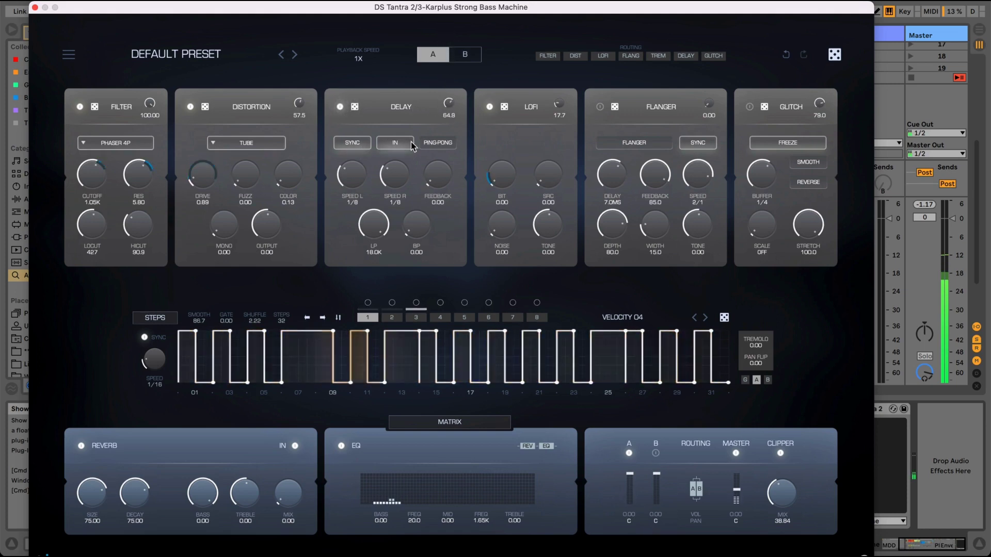
{"action": "left_click", "coordinate": [437, 142]}
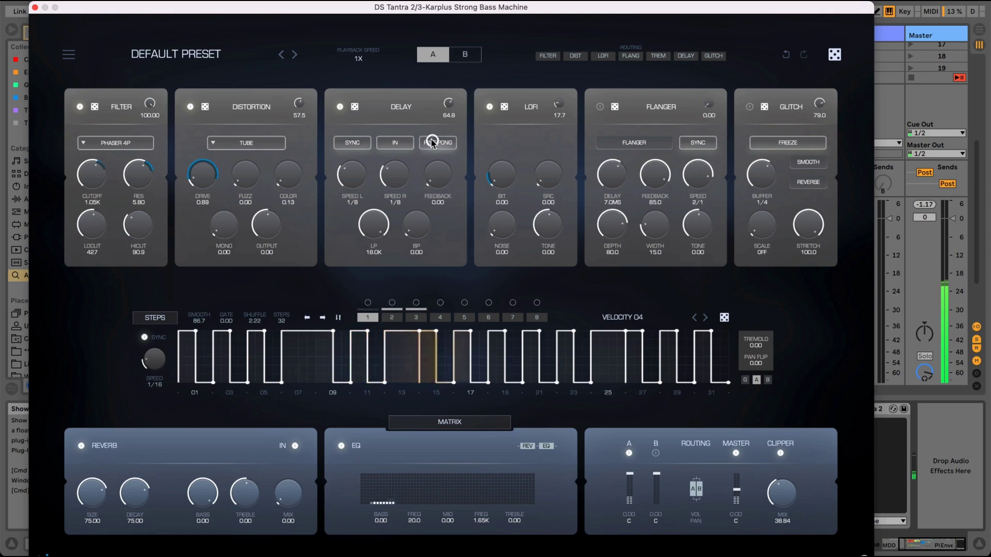
{"action": "left_click", "coordinate": [354, 107]}
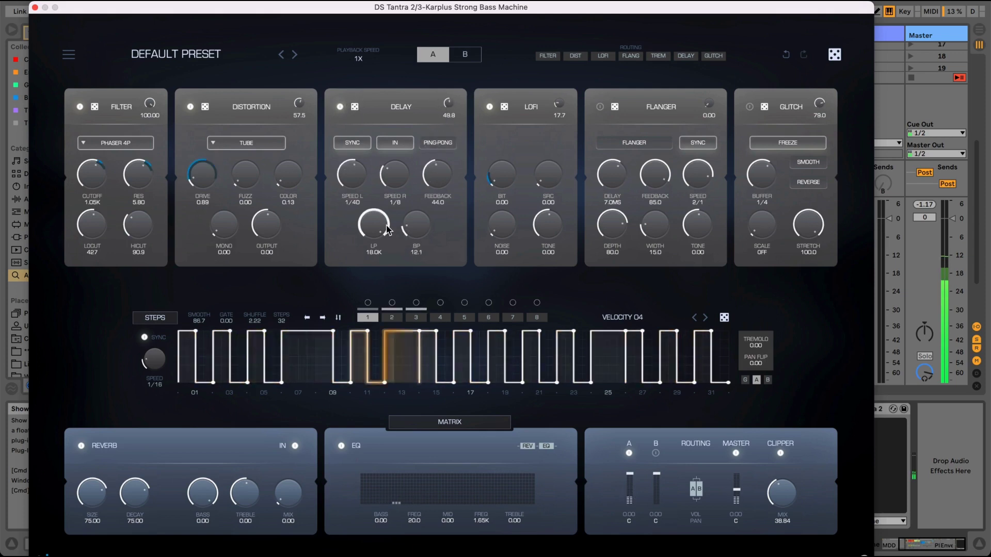
{"action": "left_click", "coordinate": [35, 8]}
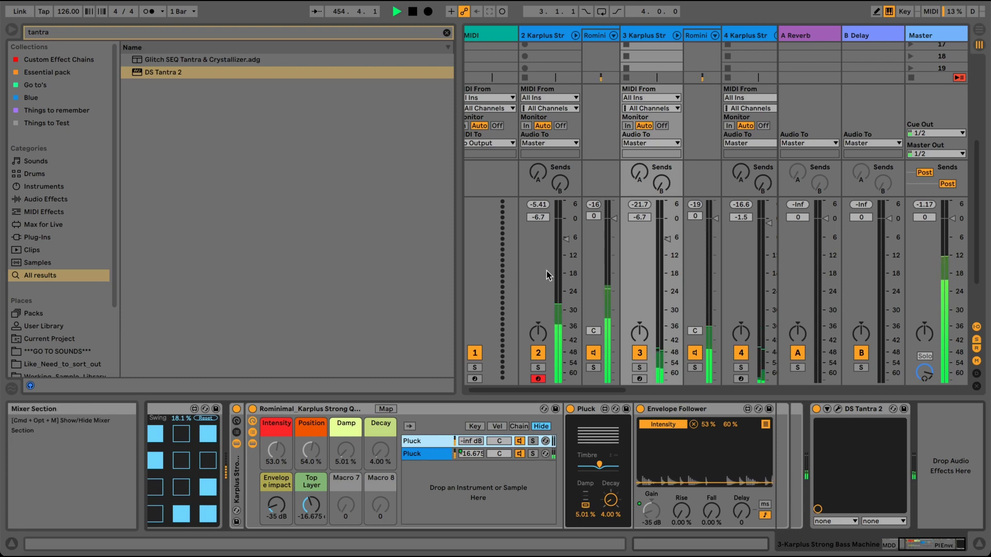
Solo Karplus Strong bass tracks 3 and 4 alternately to compare them, and raise track 3's volume to -1.0 dB
{"action": "left_click", "coordinate": [639, 367]}
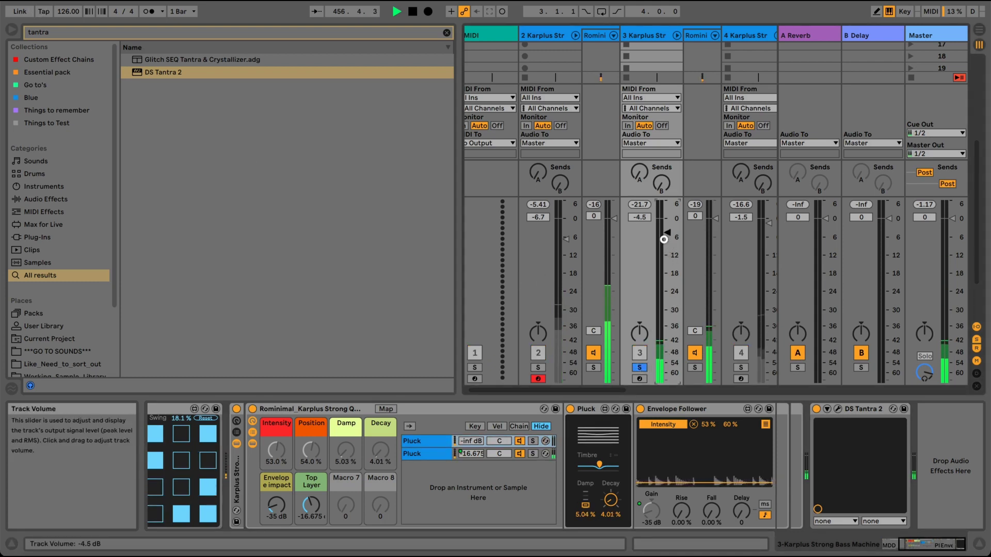
{"action": "left_click", "coordinate": [741, 367]}
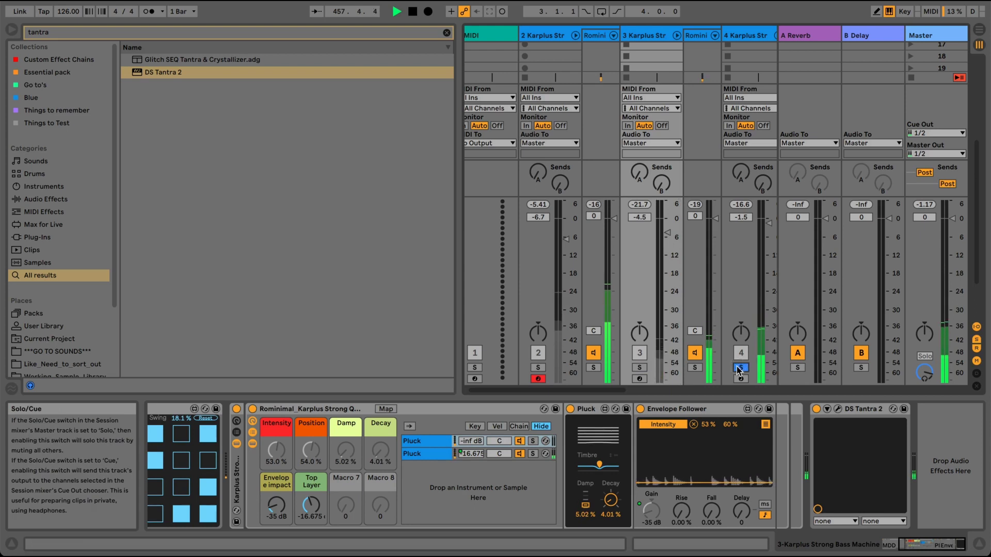
{"action": "left_click", "coordinate": [640, 367]}
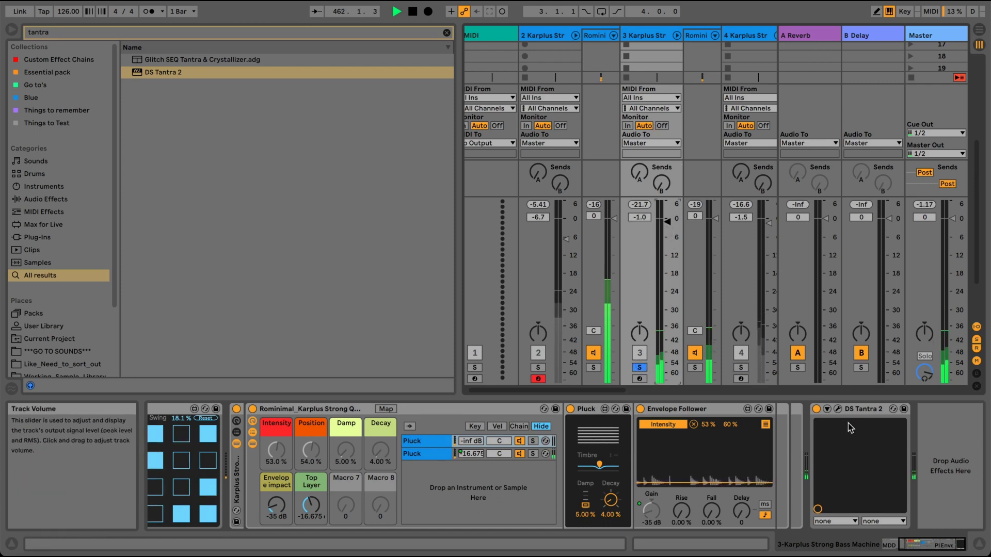
Reopen DS Tantra 2 on track 3 and randomize its delay and filter settings
{"action": "left_click", "coordinate": [838, 409]}
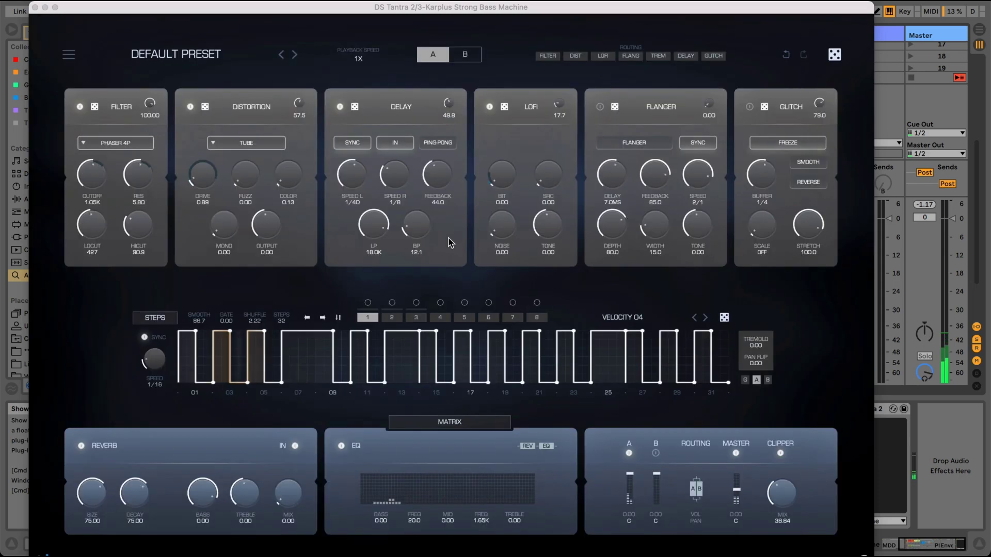
{"action": "left_click", "coordinate": [353, 106]}
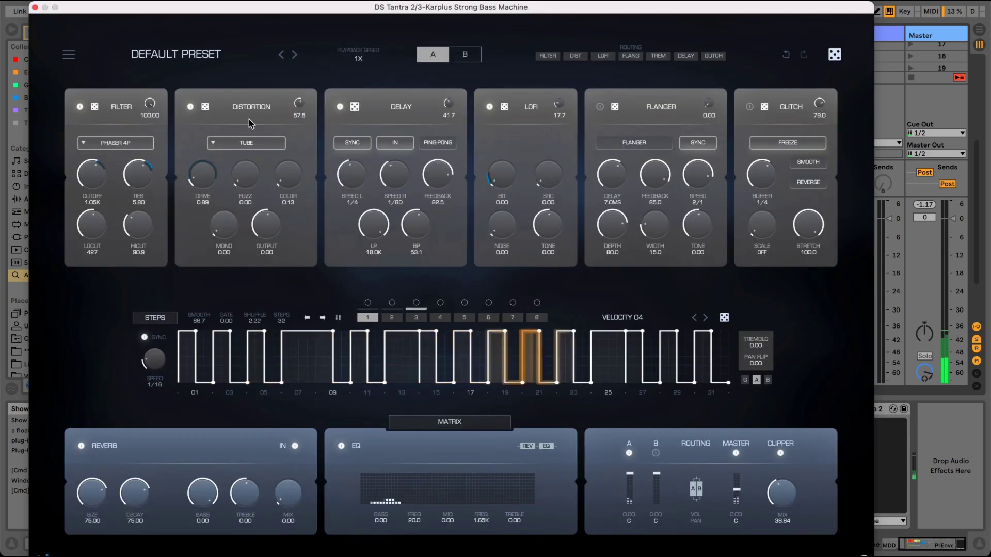
{"action": "left_click", "coordinate": [95, 106]}
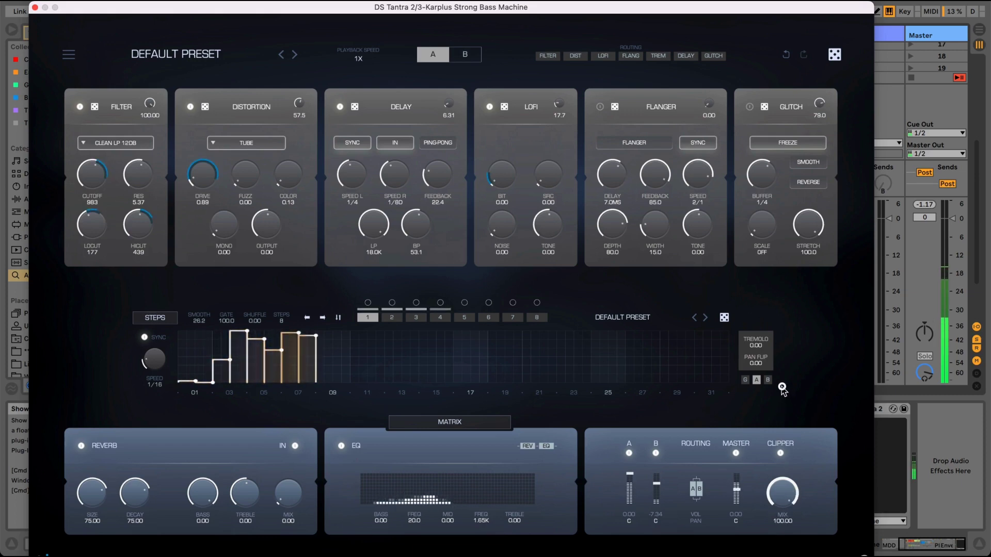
Set the clipper mix to 40.95 and reshape the rising slope of modulator 4's curve into a gentle upward bend
{"action": "left_click_drag", "start_coordinate": [782, 493], "coordinate": [799, 523]}
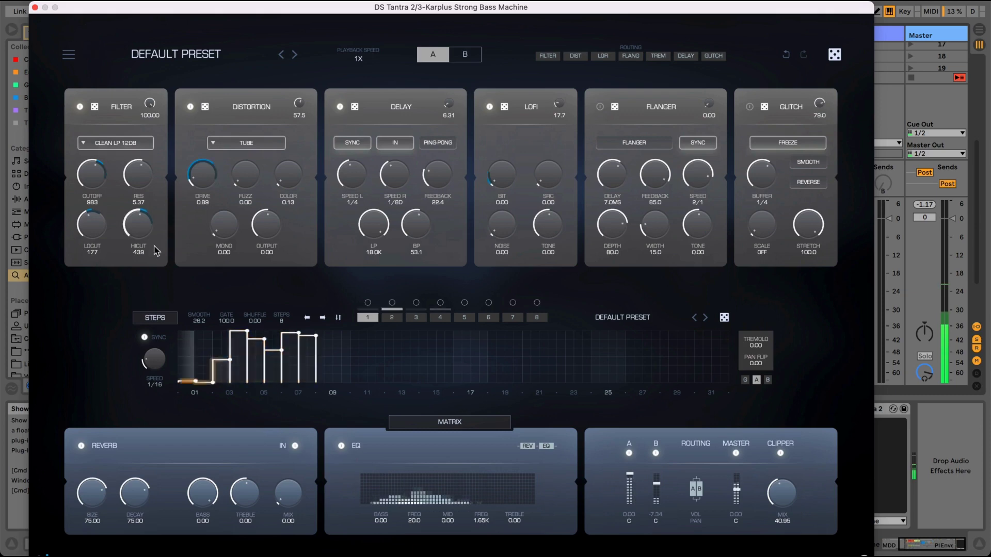
{"action": "left_click", "coordinate": [390, 316]}
{"action": "left_click", "coordinate": [415, 318]}
{"action": "left_click", "coordinate": [440, 317]}
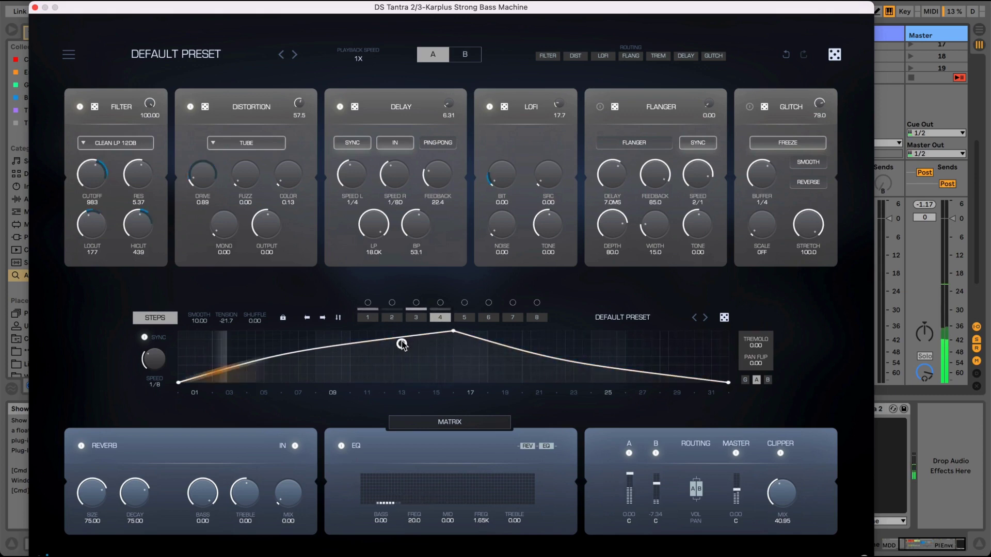
{"action": "left_click_drag", "start_coordinate": [384, 357], "coordinate": [384, 388]}
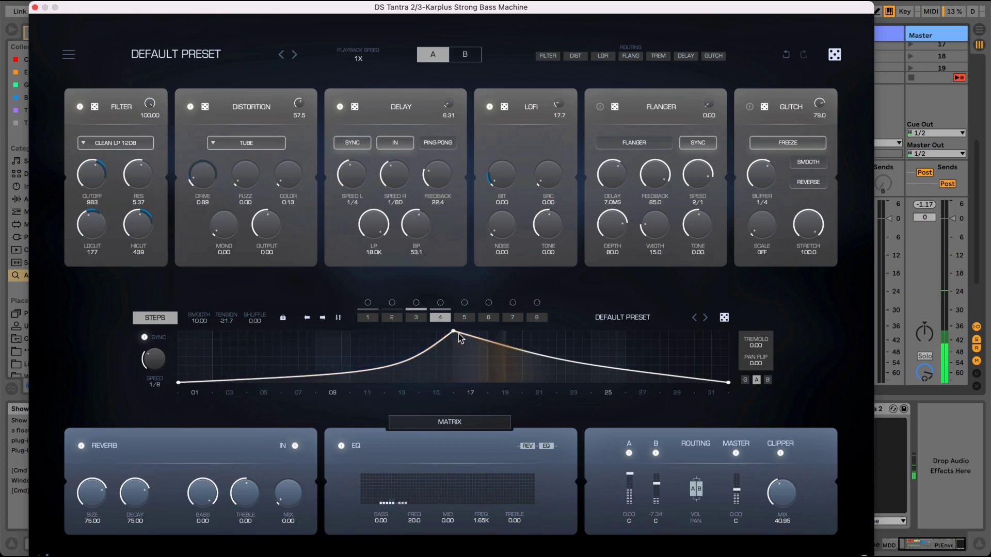
{"action": "left_click_drag", "start_coordinate": [425, 351], "coordinate": [420, 327]}
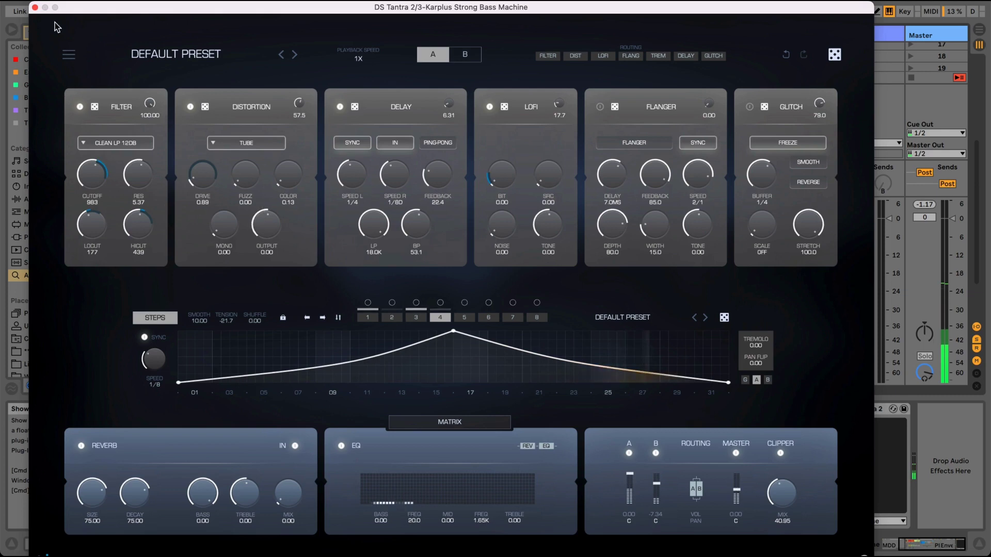
Review the modulation matrix routings and the available modulation sources in DS Tantra 2, and close the plug-in window
{"action": "left_click", "coordinate": [422, 422]}
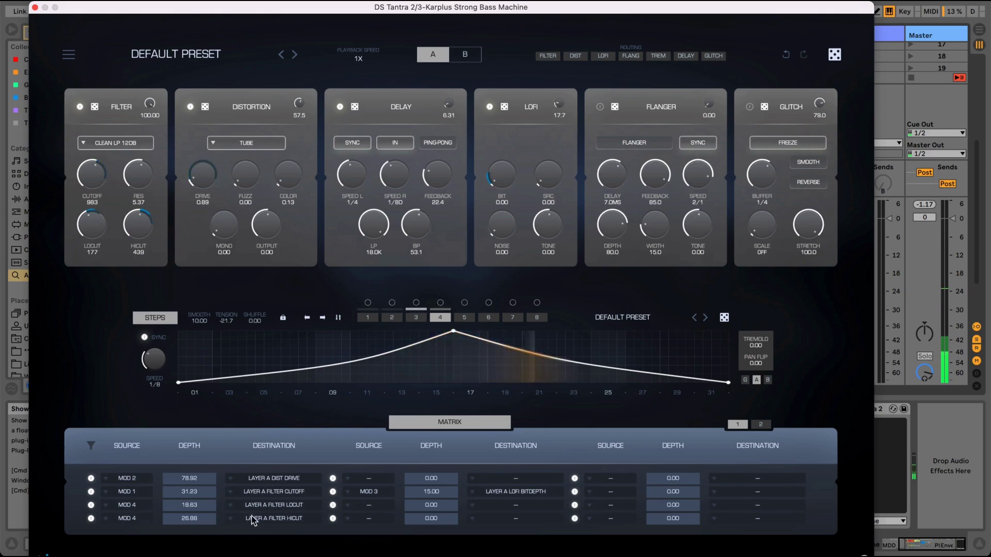
{"action": "left_click", "coordinate": [373, 516]}
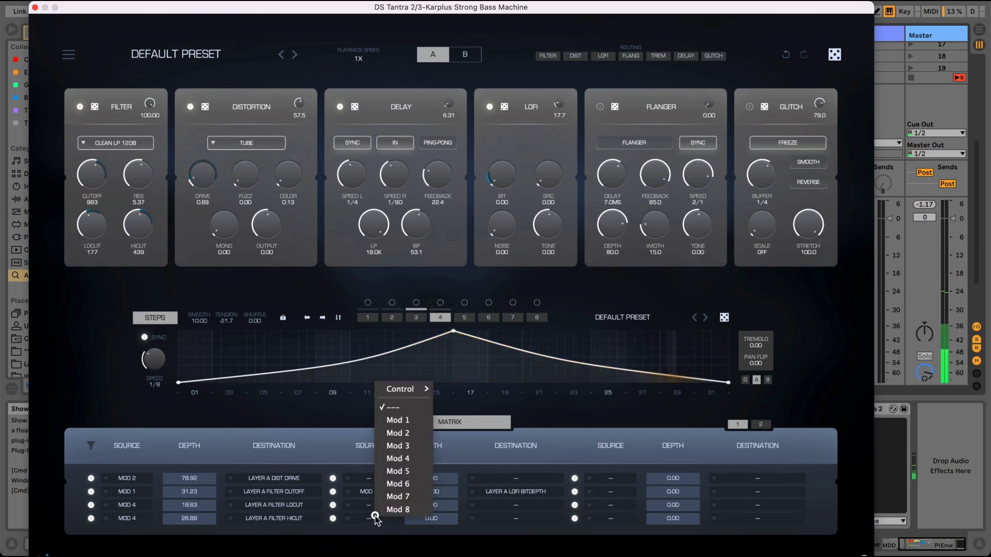
{"action": "left_click", "coordinate": [363, 523]}
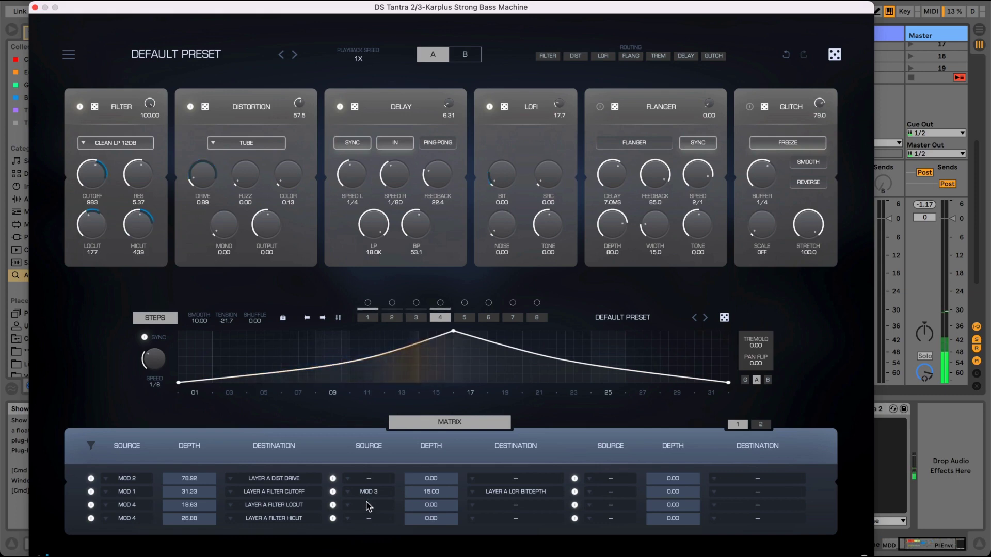
{"action": "left_click", "coordinate": [391, 421]}
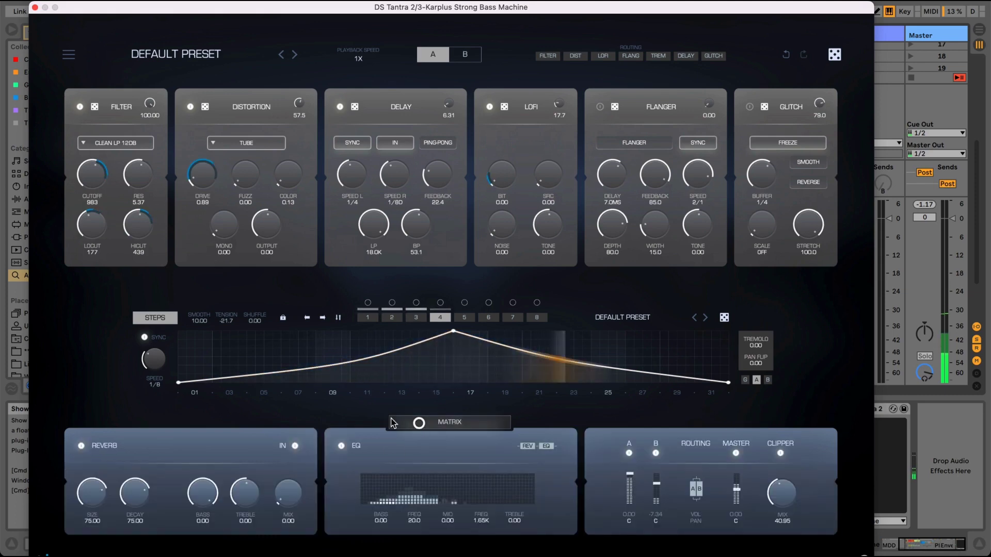
{"action": "left_click", "coordinate": [35, 7]}
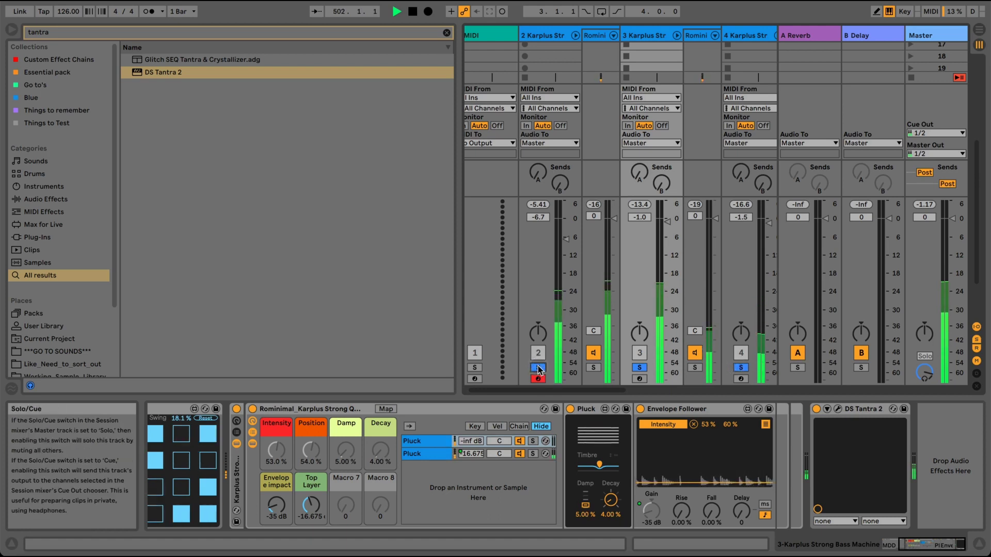
Raise track 2's volume to -3.9 dB, auditioning the soloed bass tracks together with track 8 before returning to the full mix
{"action": "scroll", "coordinate": [566, 393], "scroll_direction": "right", "scroll_amount": 3}
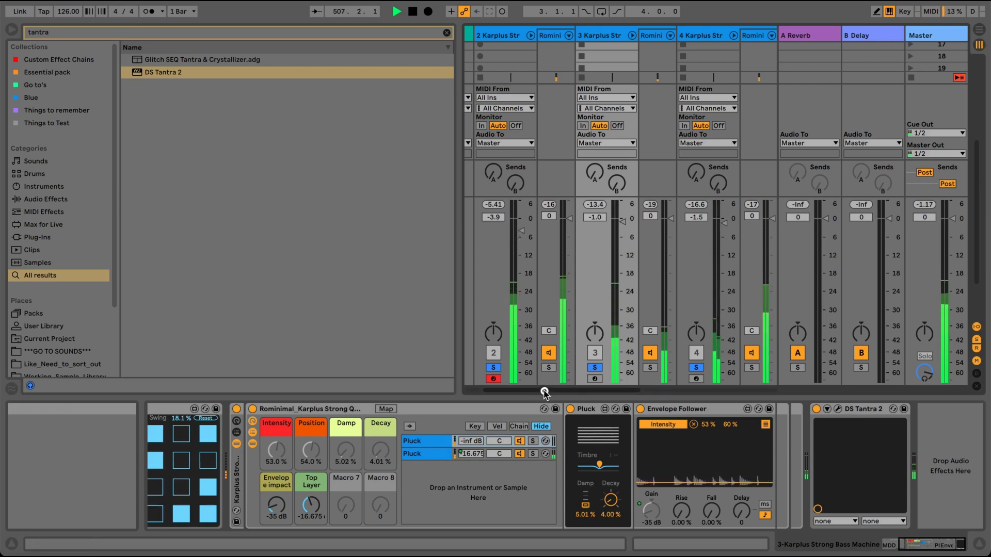
{"action": "left_click_drag", "start_coordinate": [543, 393], "coordinate": [712, 392]}
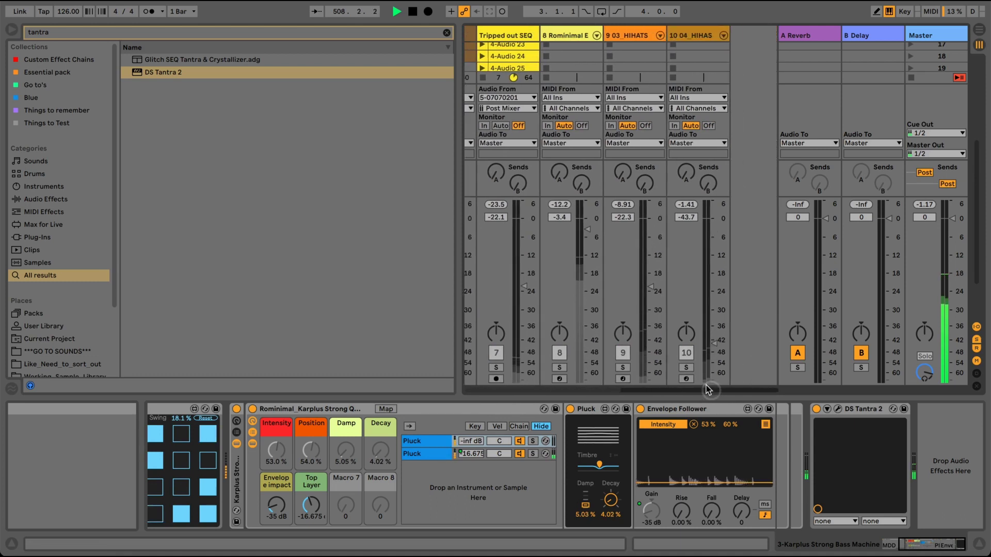
{"action": "left_click", "coordinate": [559, 368]}
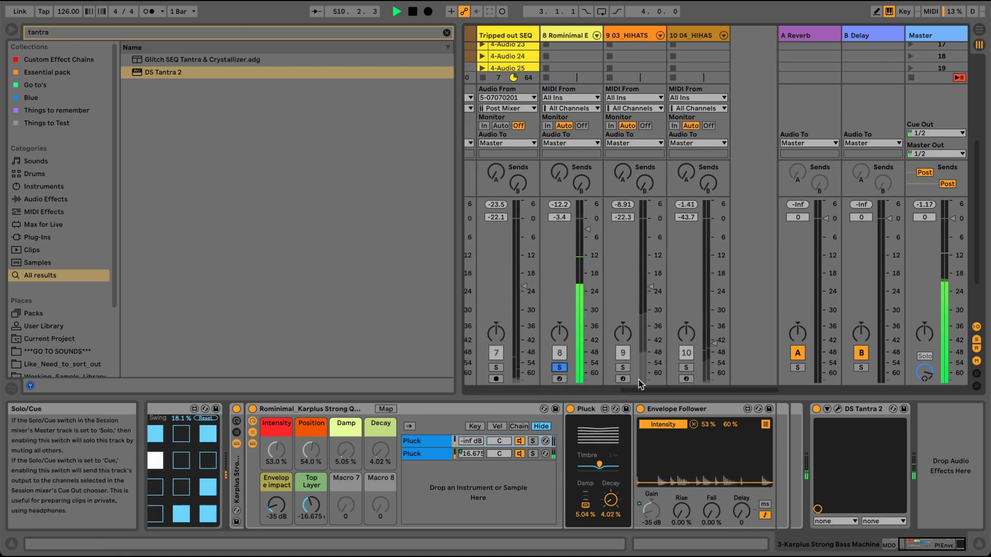
{"action": "left_click_drag", "start_coordinate": [641, 390], "coordinate": [455, 369]}
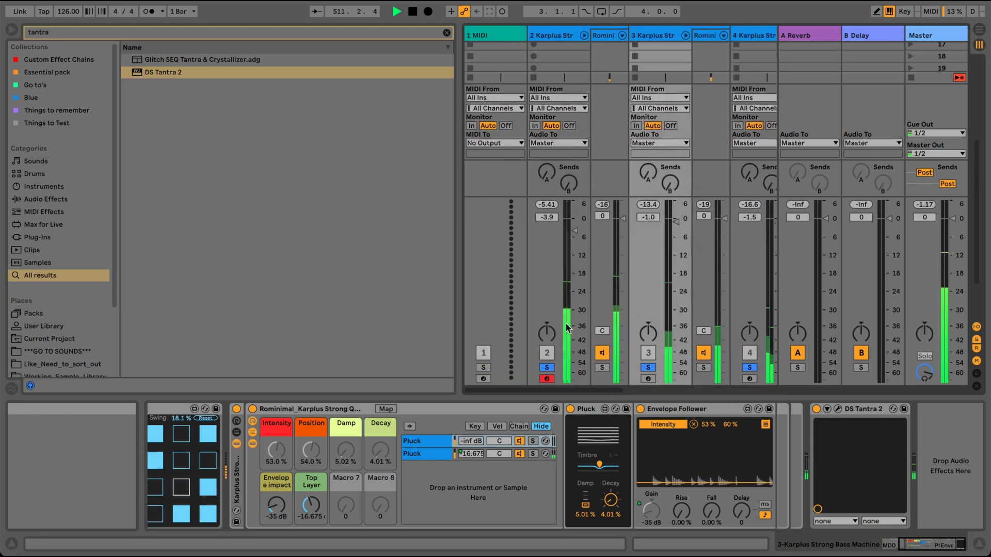
{"action": "left_click", "coordinate": [547, 368]}
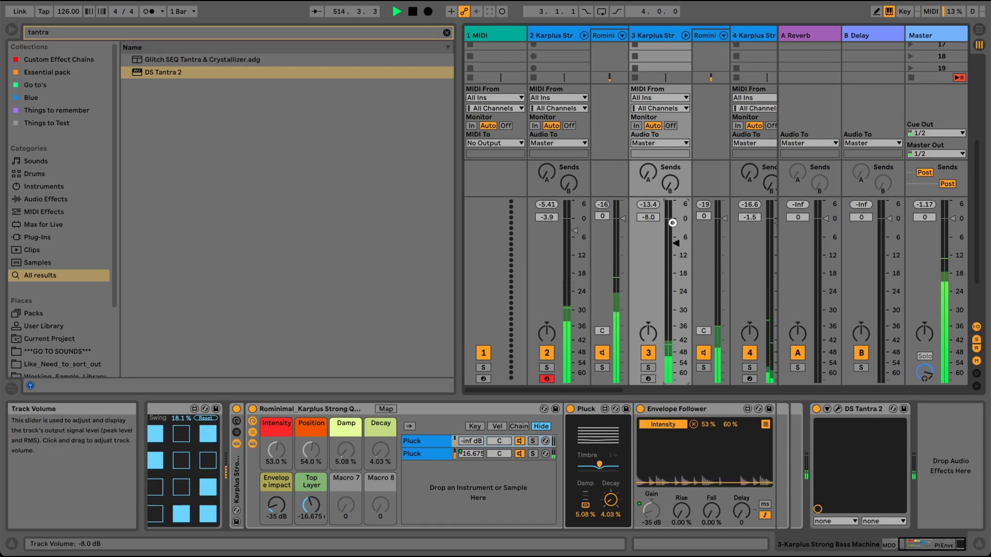
Lower track 3's volume to -18.6 dB in the full mix, checking the track with its solo state
{"action": "scroll", "coordinate": [672, 221], "scroll_direction": "up", "scroll_amount": 3}
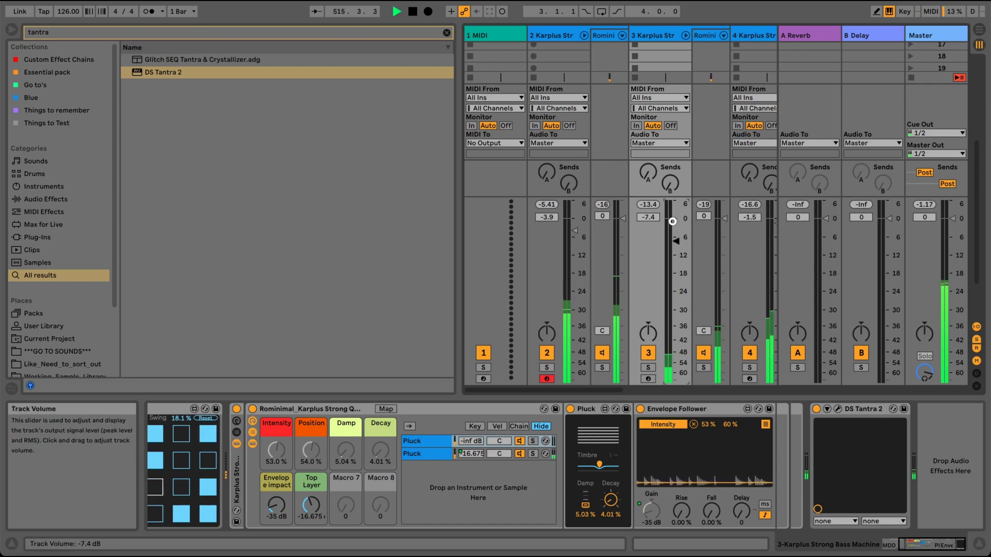
{"action": "left_click_drag", "start_coordinate": [672, 220], "coordinate": [674, 258]}
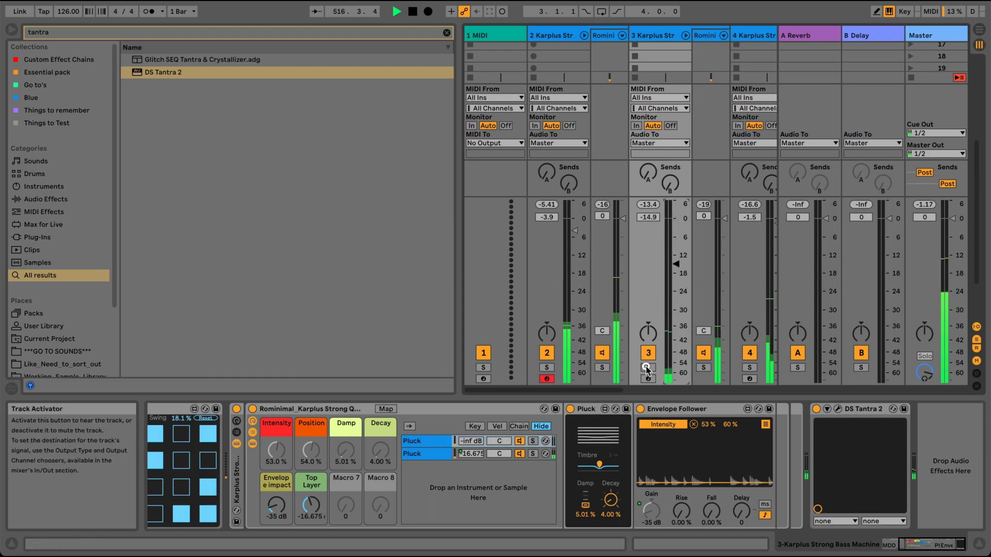
{"action": "left_click", "coordinate": [647, 368]}
{"action": "left_click", "coordinate": [647, 368]}
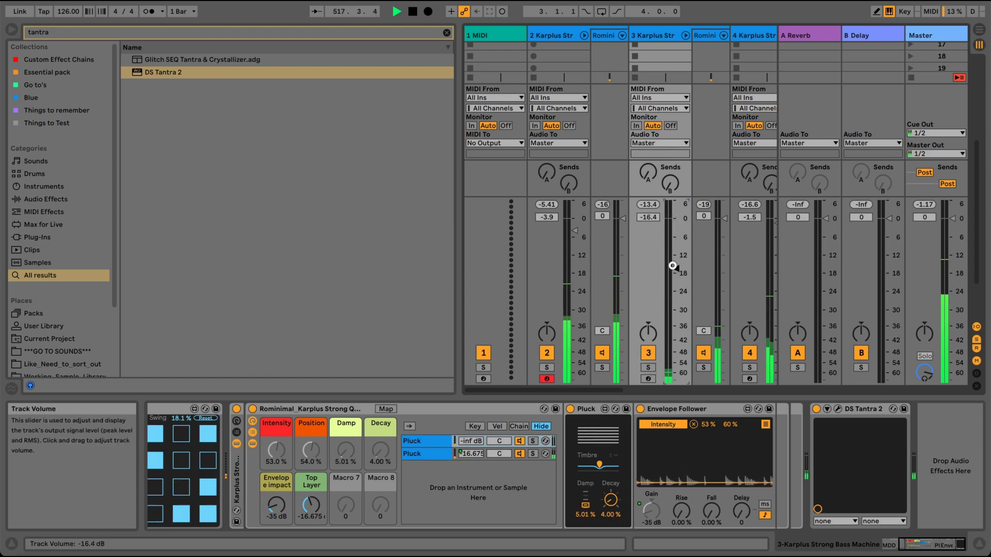
{"action": "scroll", "coordinate": [672, 266], "scroll_direction": "down", "scroll_amount": 2}
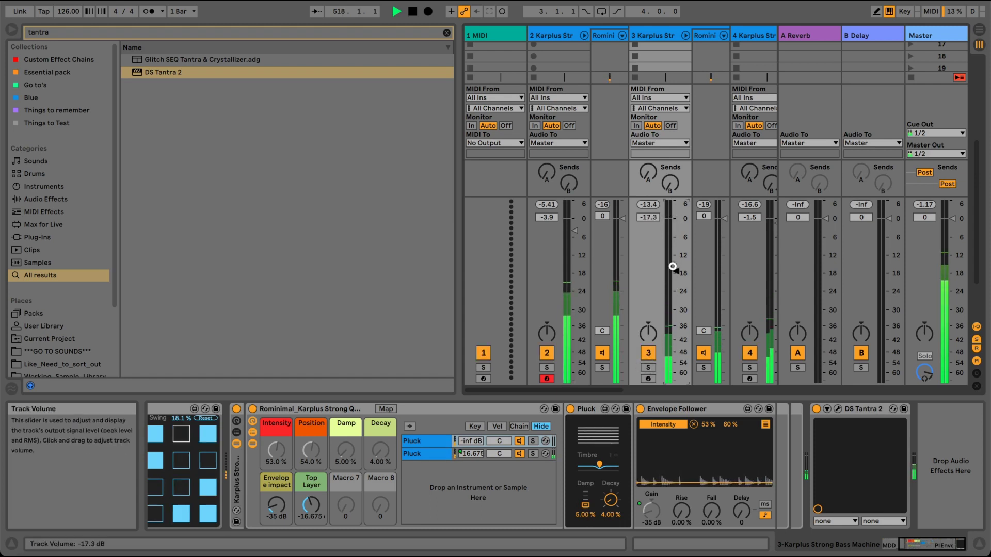
Reopen DS Tantra 2 on track 3, set its playback speed to 2X and modulator 1's shuffle to 6.97
{"action": "left_click", "coordinate": [838, 408]}
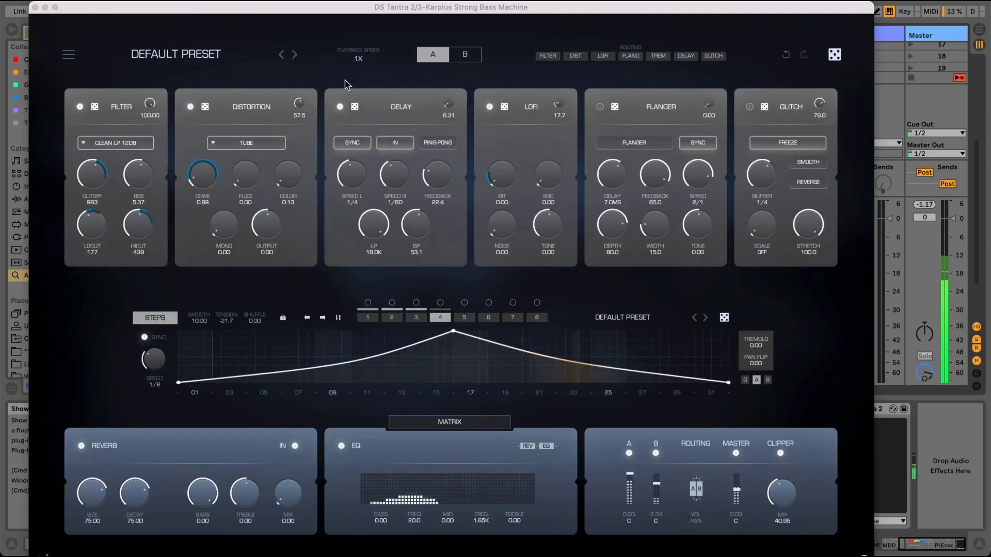
{"action": "left_click", "coordinate": [355, 63]}
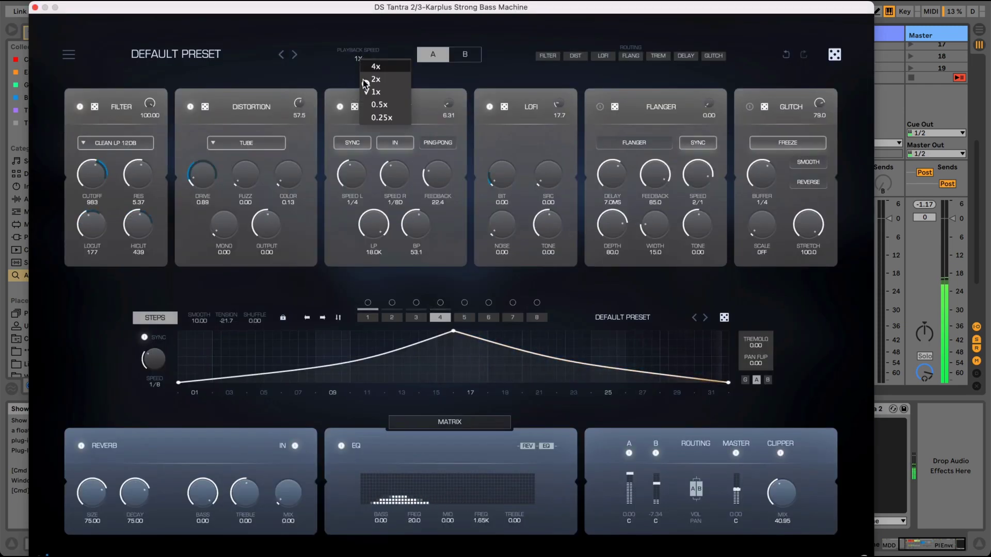
{"action": "left_click", "coordinate": [366, 87]}
{"action": "left_click", "coordinate": [359, 60]}
{"action": "left_click", "coordinate": [355, 77]}
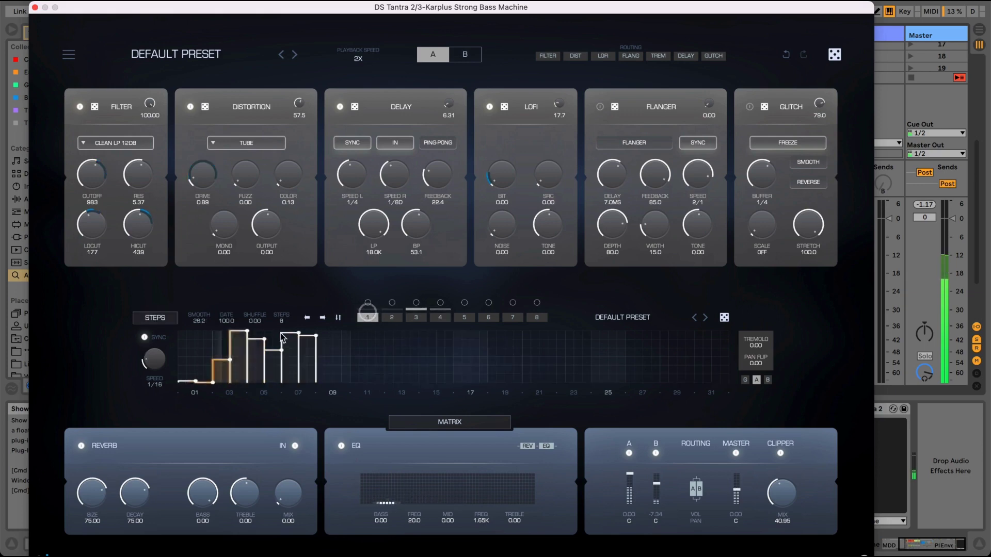
{"action": "left_click_drag", "start_coordinate": [263, 322], "coordinate": [258, 321]}
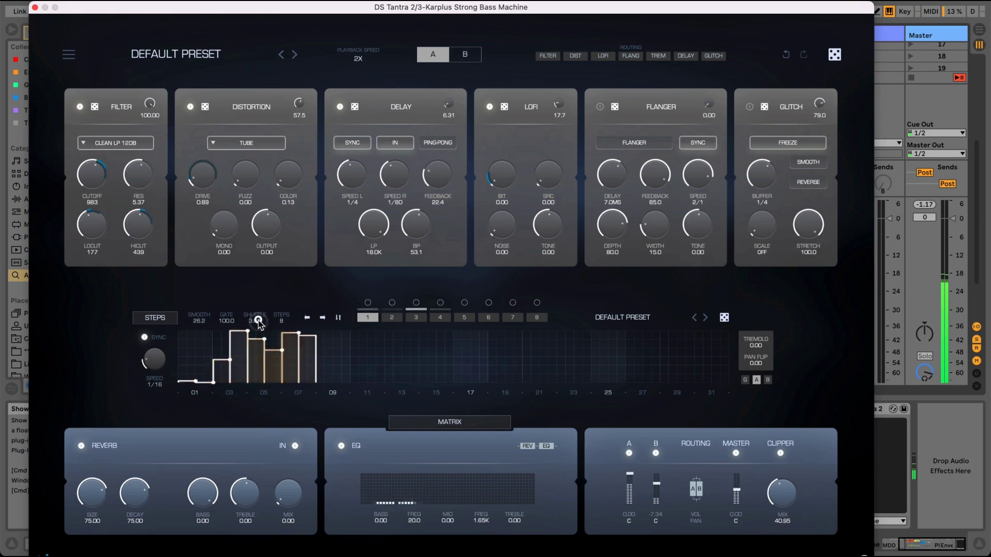
Display modulator 2, raise the delay feedback to 32.6 and the delay mix to 53.9, and close the plug-in window
{"action": "left_click", "coordinate": [392, 316]}
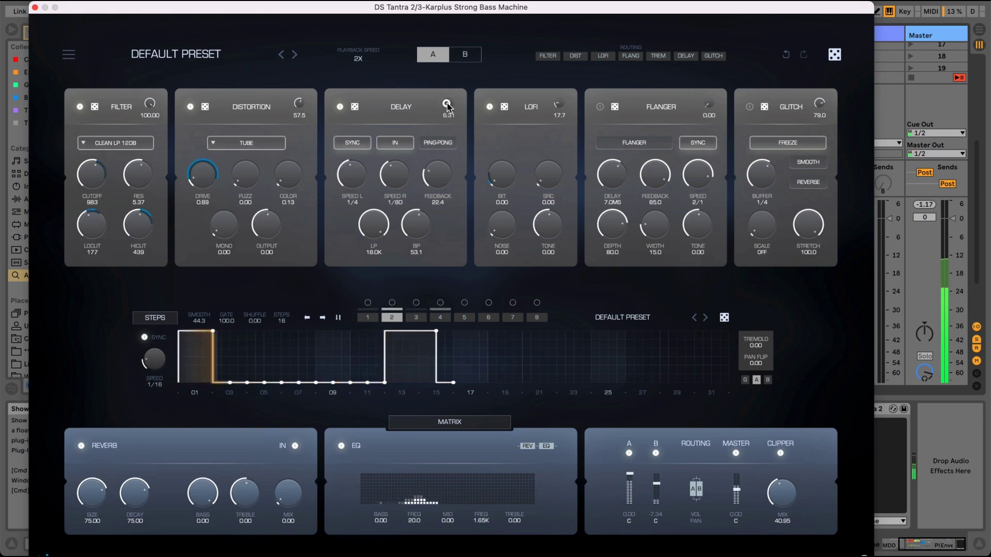
{"action": "left_click_drag", "start_coordinate": [448, 103], "coordinate": [449, 78]}
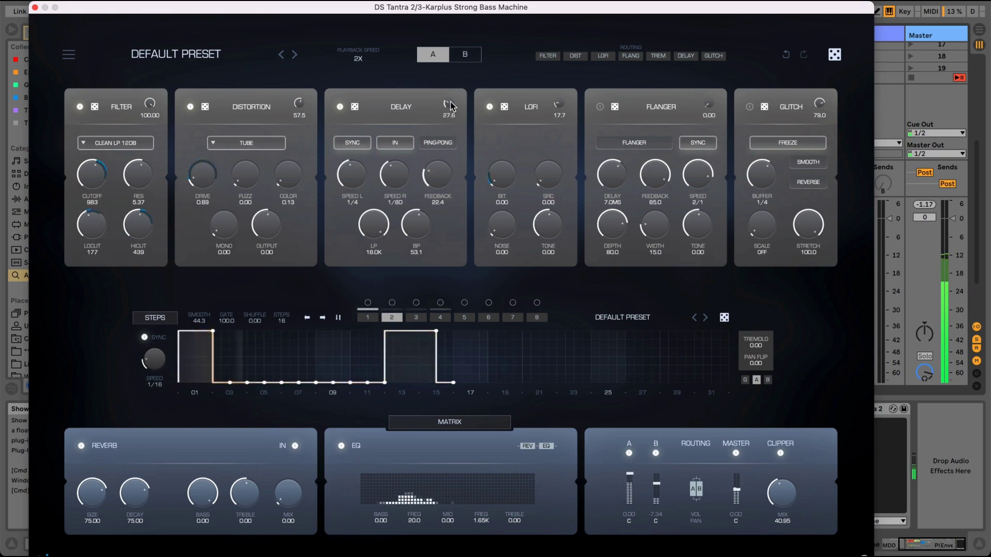
{"action": "left_click_drag", "start_coordinate": [443, 164], "coordinate": [448, 145]}
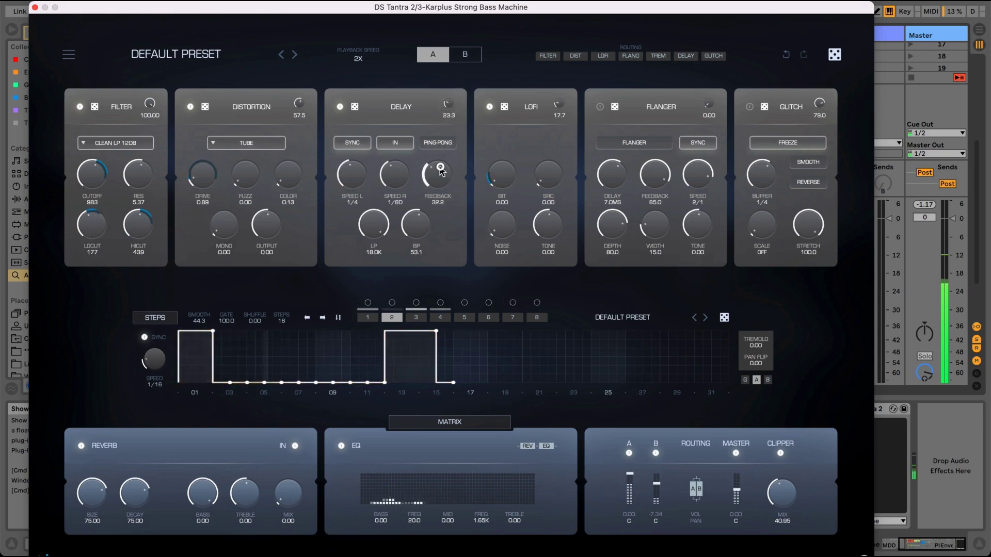
{"action": "left_click_drag", "start_coordinate": [449, 104], "coordinate": [440, 64]}
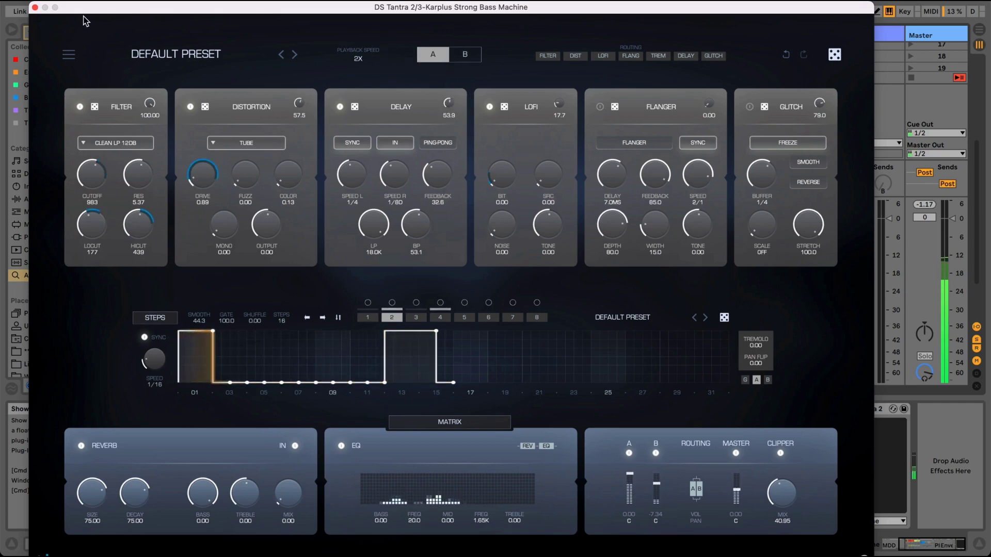
{"action": "left_click", "coordinate": [35, 8]}
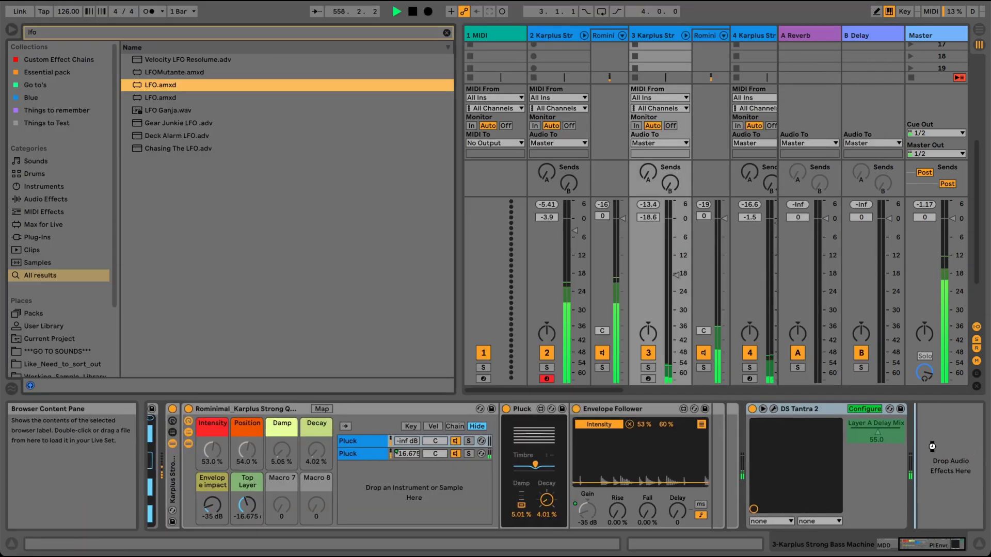
Add an LFO device after DS Tantra 2 on track 3 and map it to the Layer A delay mix
{"action": "left_click_drag", "start_coordinate": [933, 444], "coordinate": [934, 440]}
{"action": "left_click", "coordinate": [864, 424]}
{"action": "left_click", "coordinate": [797, 433]}
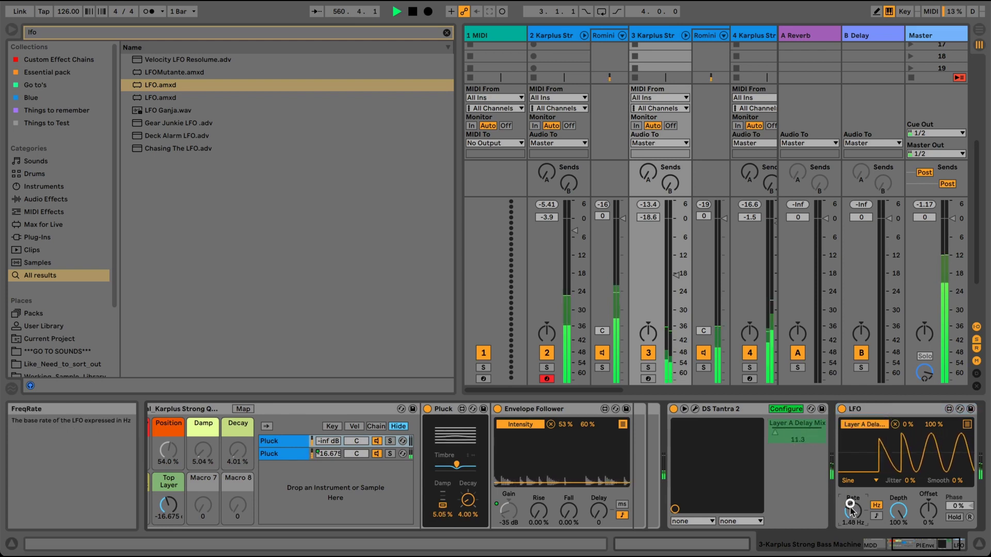
Sync the LFO to a rate of 1/3 and limit its delay mix range to 24–66%
{"action": "left_click", "coordinate": [876, 515]}
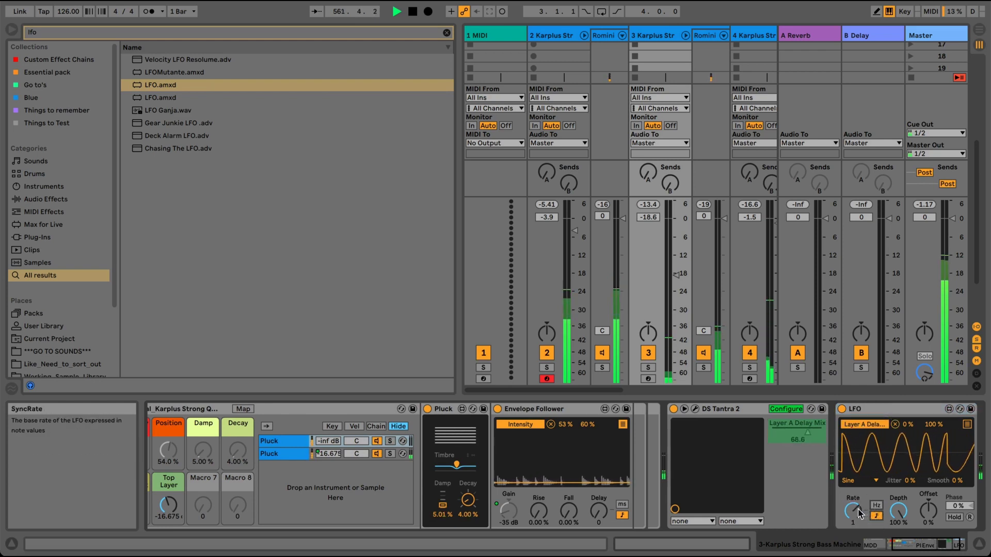
{"action": "left_click_drag", "start_coordinate": [856, 510], "coordinate": [856, 528]}
{"action": "mouse_move", "coordinate": [921, 425]}
{"action": "left_mouse_down"}
{"action": "mouse_move", "coordinate": [922, 466]}
{"action": "mouse_move", "coordinate": [917, 403]}
{"action": "mouse_move", "coordinate": [931, 430]}
{"action": "left_mouse_up"}
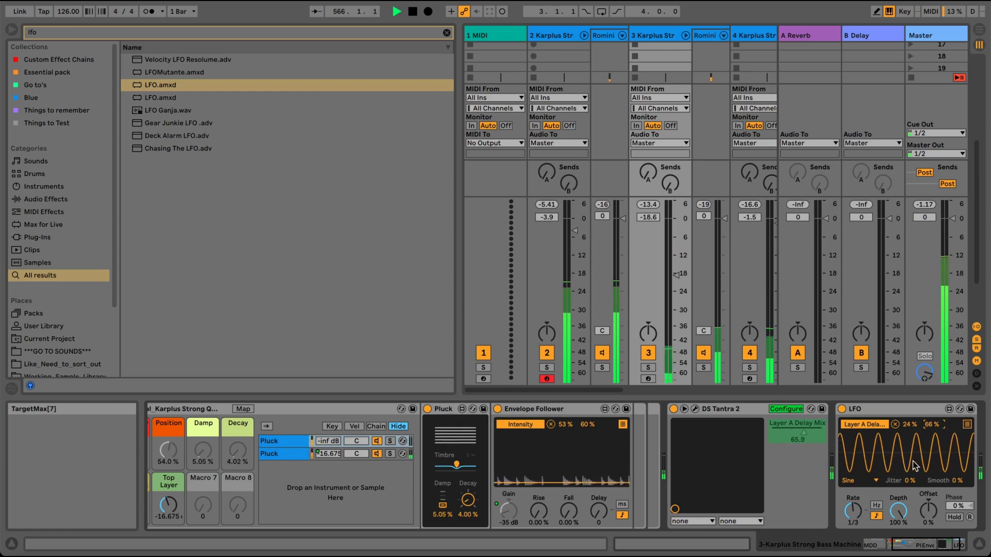
Try the Square waveform on the LFO and settle on the Random shape
{"action": "left_click", "coordinate": [873, 480]}
{"action": "left_click", "coordinate": [861, 534]}
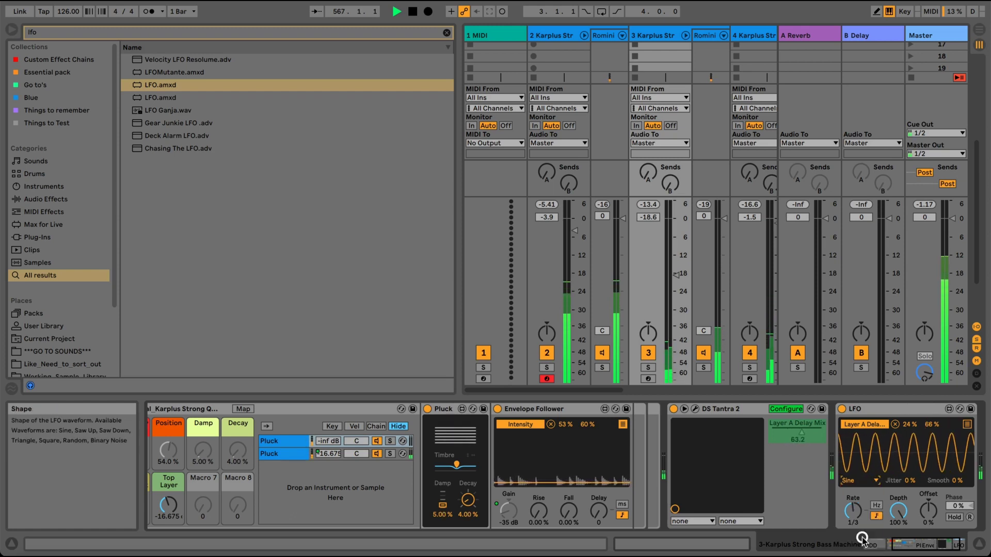
{"action": "left_click", "coordinate": [861, 481]}
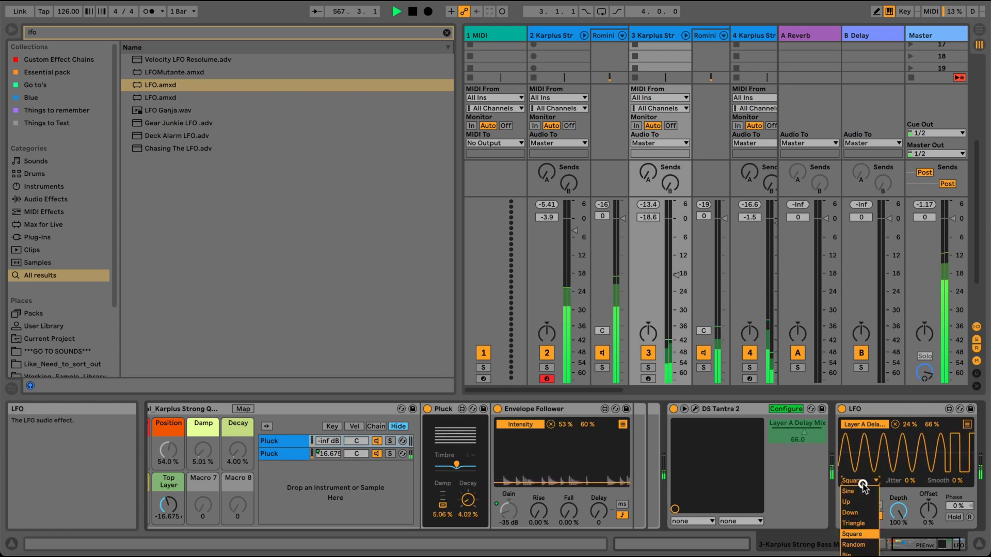
{"action": "left_click", "coordinate": [861, 544]}
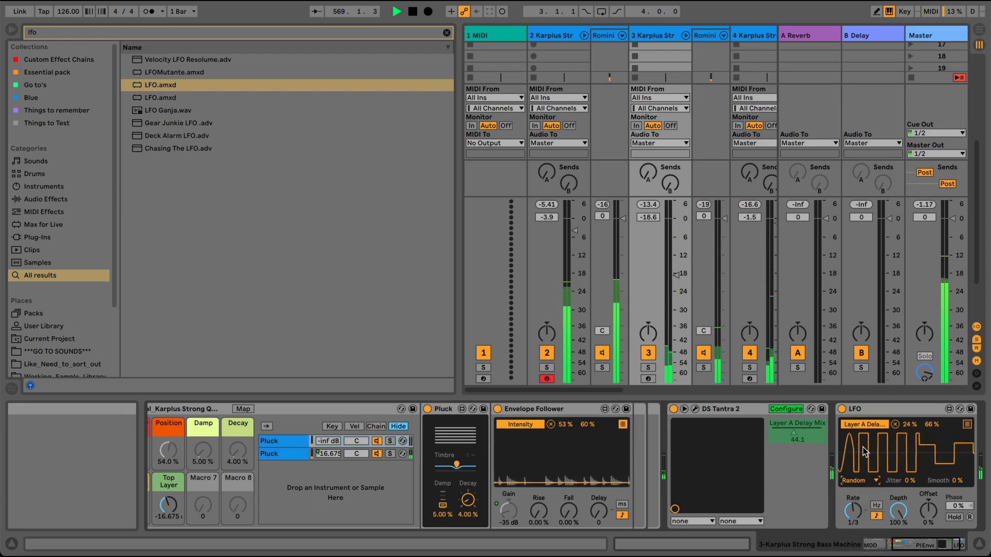
Solo track 3 and reduce the LFO's delay mix range to 11–43%
{"action": "left_click", "coordinate": [652, 367]}
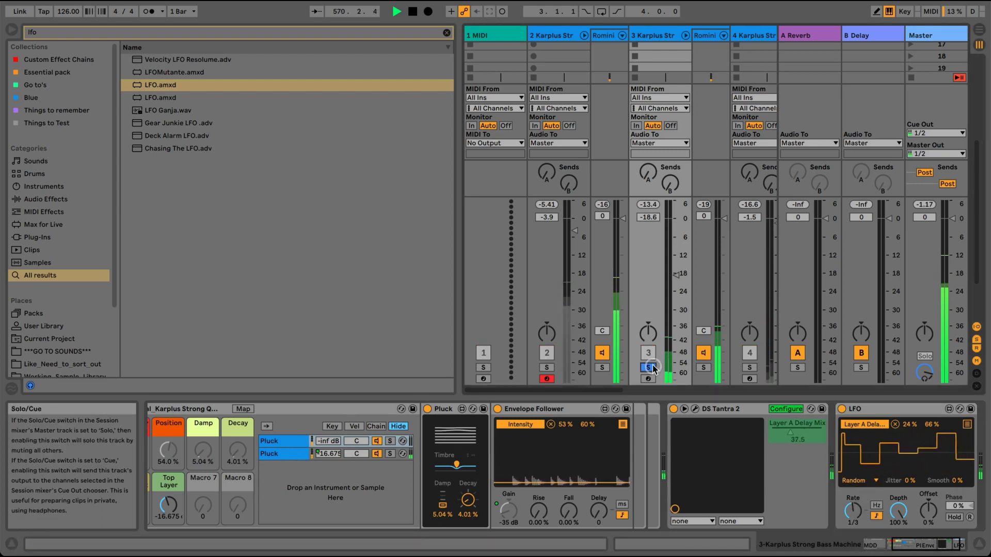
{"action": "left_click", "coordinate": [653, 35]}
{"action": "left_click_drag", "start_coordinate": [928, 424], "coordinate": [927, 432]}
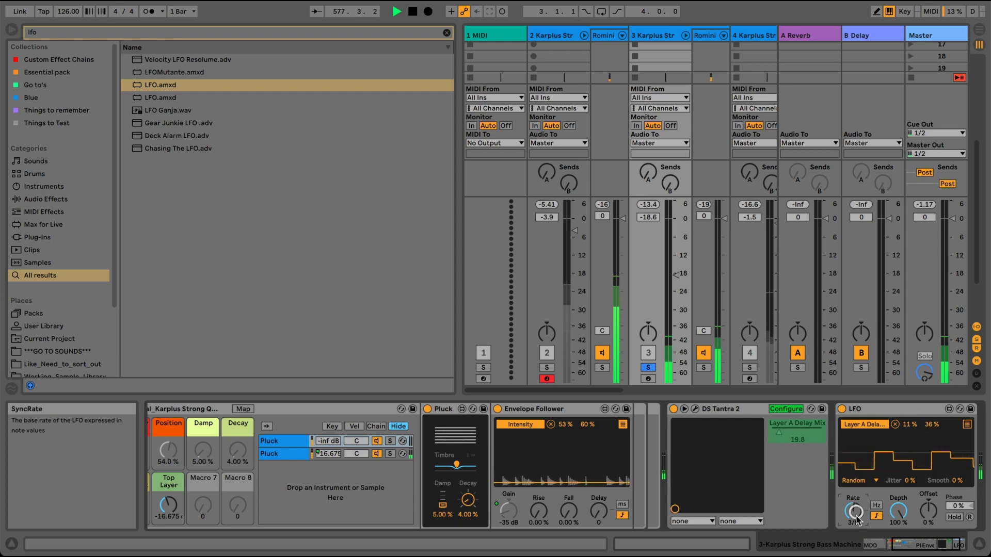
{"action": "left_click", "coordinate": [842, 409]}
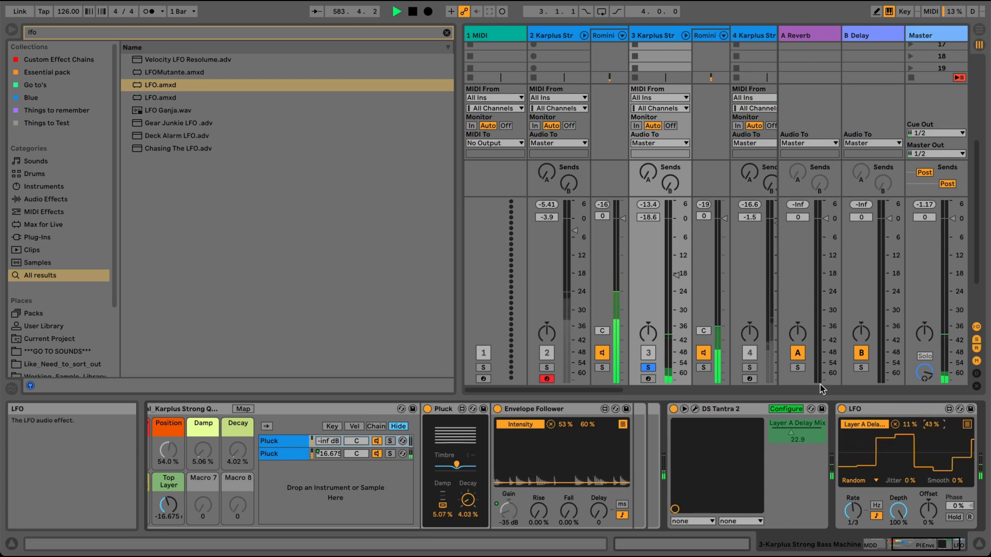
Bring track 3 back into the full mix at -21.0 dB and reset the Master peak level
{"action": "left_click", "coordinate": [649, 368]}
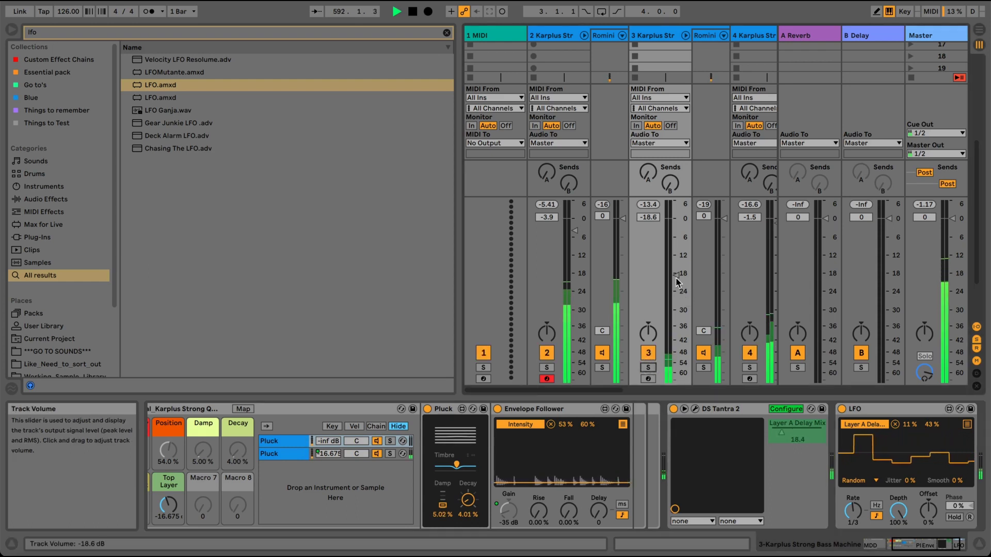
{"action": "mouse_move", "coordinate": [672, 283]}
{"action": "left_mouse_down"}
{"action": "mouse_move", "coordinate": [672, 272]}
{"action": "mouse_move", "coordinate": [680, 284]}
{"action": "left_mouse_up"}
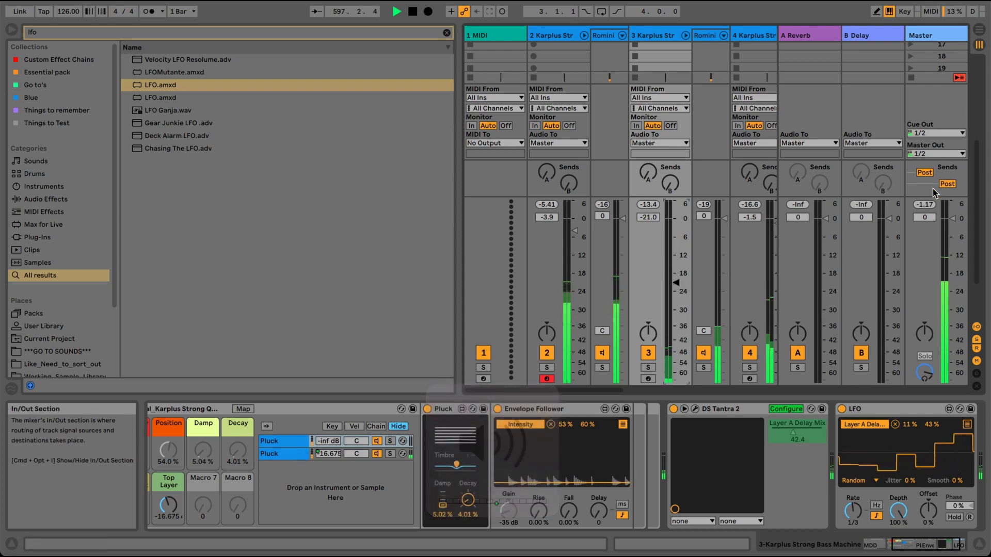
{"action": "left_click", "coordinate": [925, 204]}
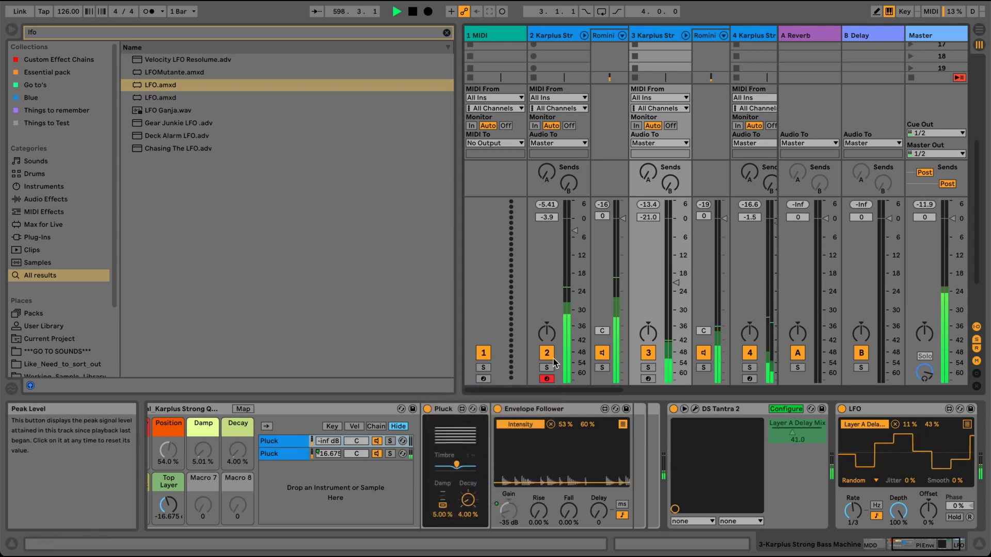
Solo the Rominimal drum track 8, unfold its chains, and solo and select the 06_Rominimal kick chain
{"action": "left_click_drag", "start_coordinate": [552, 390], "coordinate": [705, 390]}
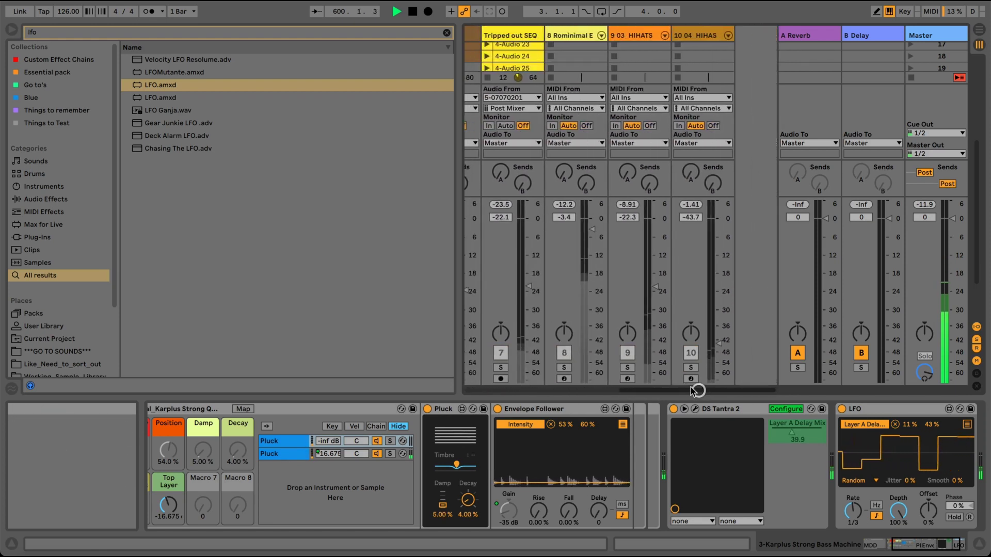
{"action": "left_click", "coordinate": [563, 368]}
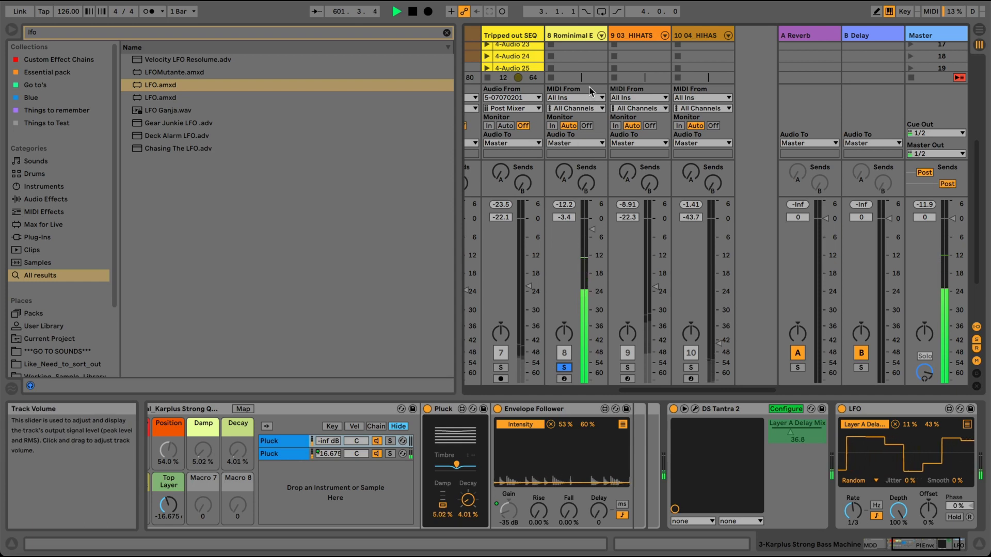
{"action": "left_click", "coordinate": [601, 35]}
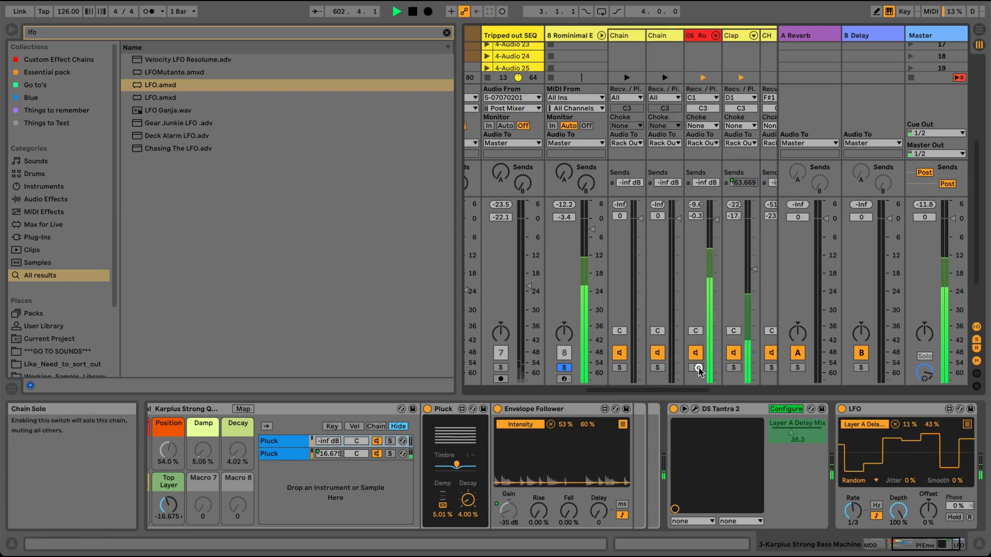
{"action": "left_click", "coordinate": [699, 36]}
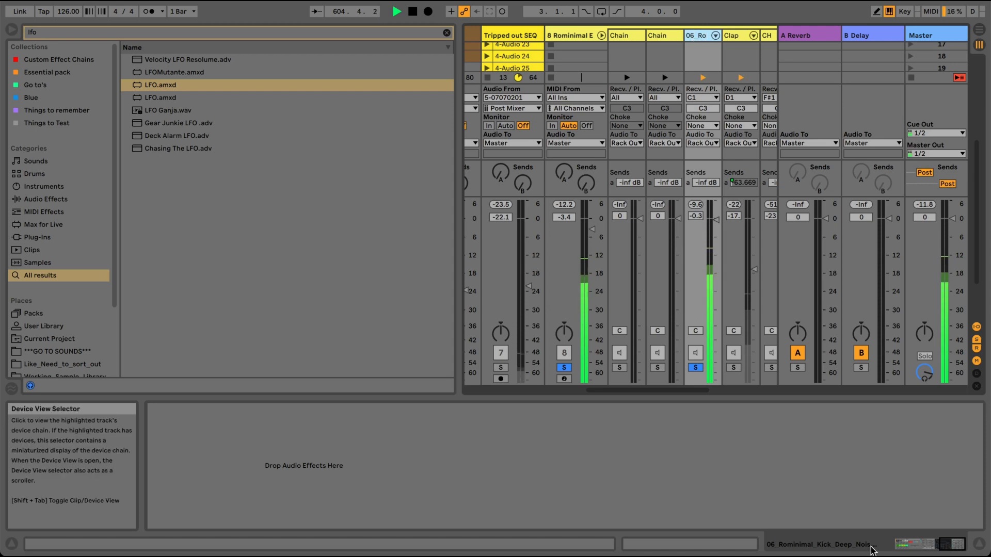
Bring up the 06_Rominimal kick's instrument rack and set its Pitch macro to 35.4 Hz
{"action": "left_click", "coordinate": [917, 544]}
{"action": "left_click_drag", "start_coordinate": [916, 545], "coordinate": [894, 542]}
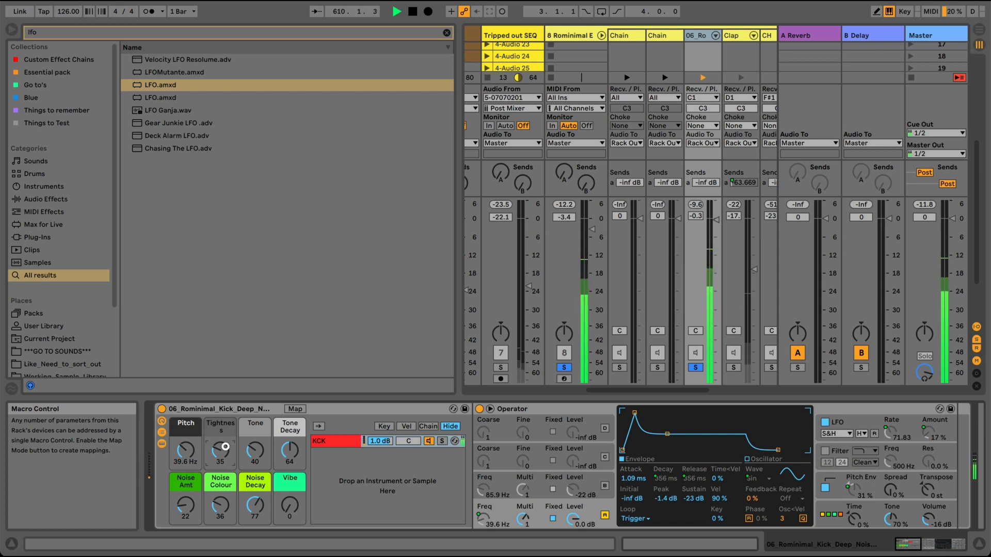
{"action": "left_click", "coordinate": [190, 453]}
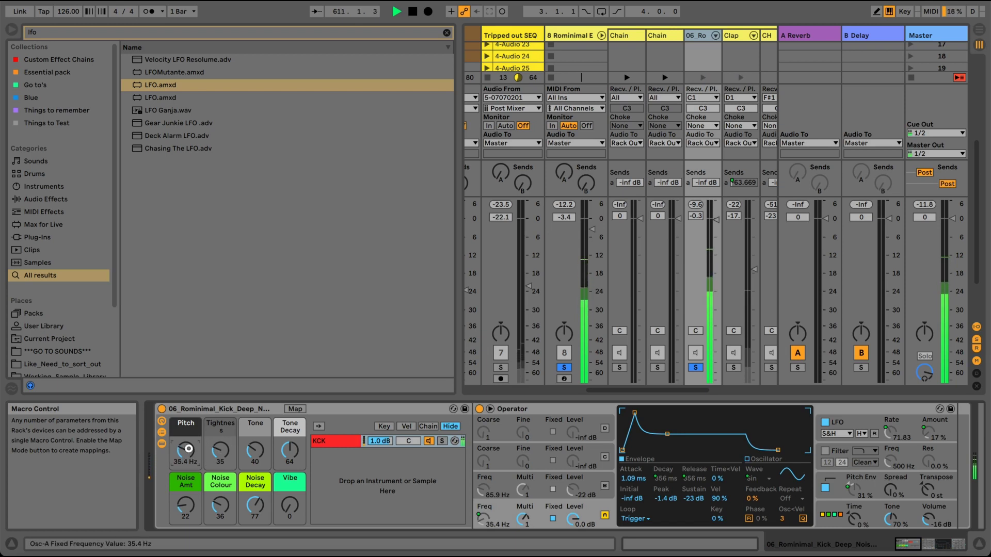
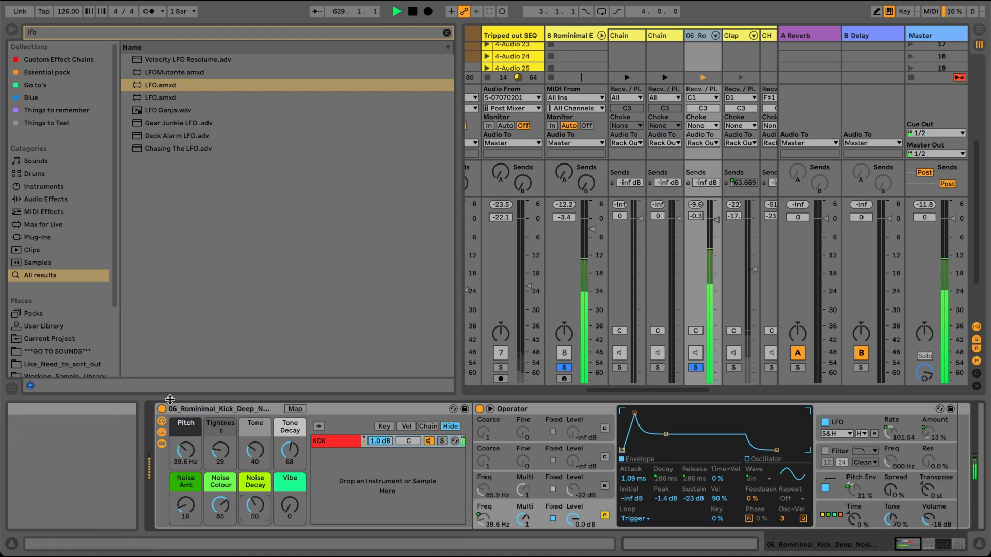
Bring the soloed 06_Rominimal kick back into the full mix and set its Tone Decay macro to 74
{"action": "left_click", "coordinate": [695, 368]}
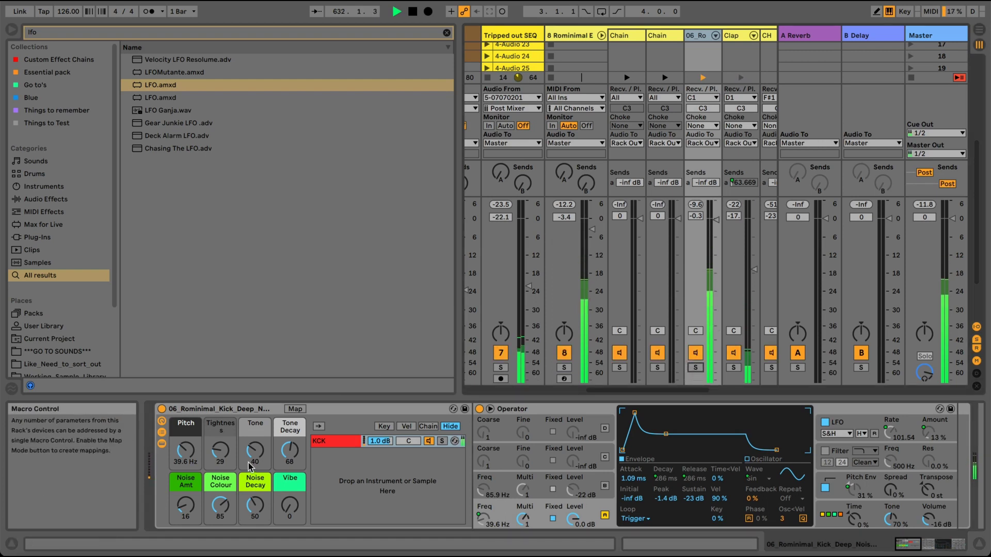
{"action": "left_click_drag", "start_coordinate": [275, 454], "coordinate": [286, 449]}
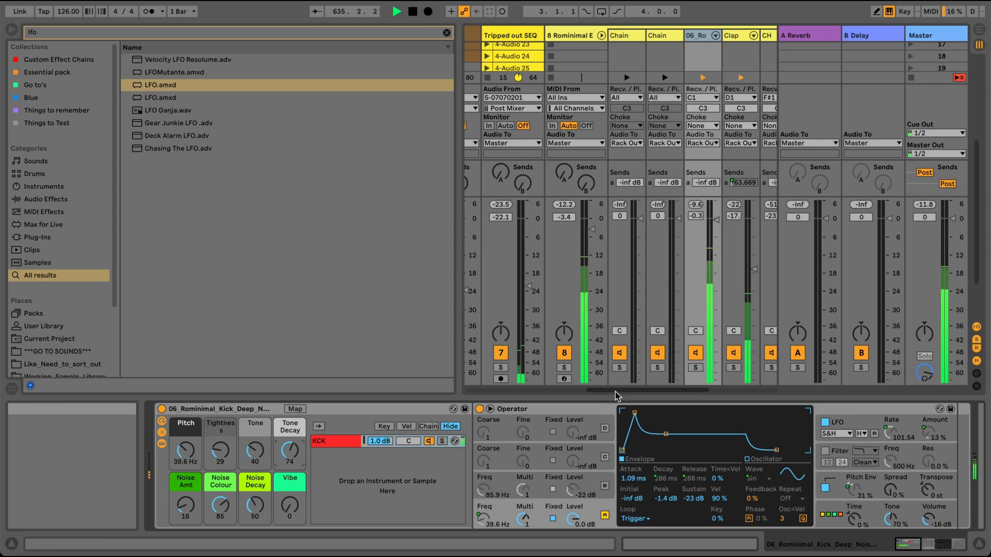
Duplicate the 9 03_HIHATS track and solo the copy on track 10
{"action": "left_click_drag", "start_coordinate": [603, 390], "coordinate": [516, 379]}
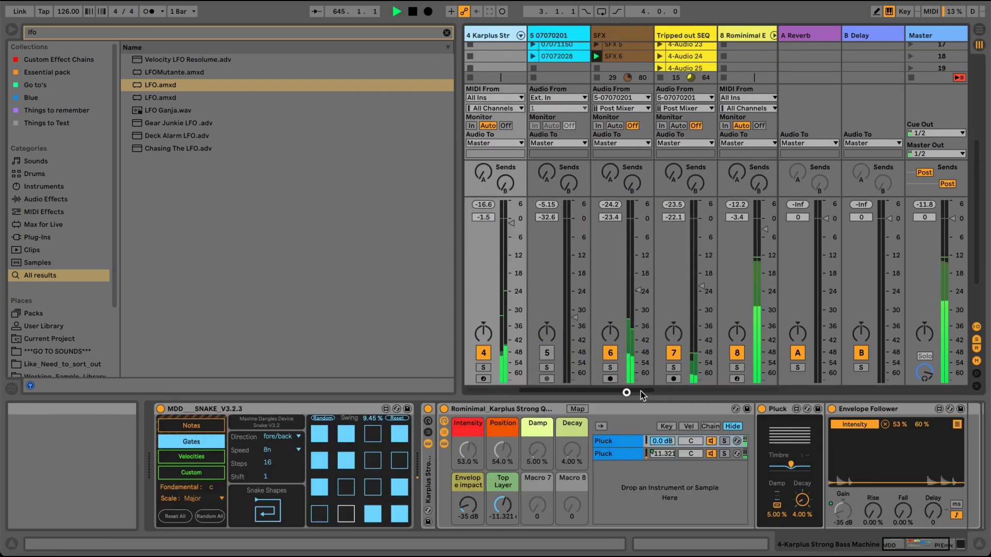
{"action": "left_click_drag", "start_coordinate": [640, 391], "coordinate": [783, 392]}
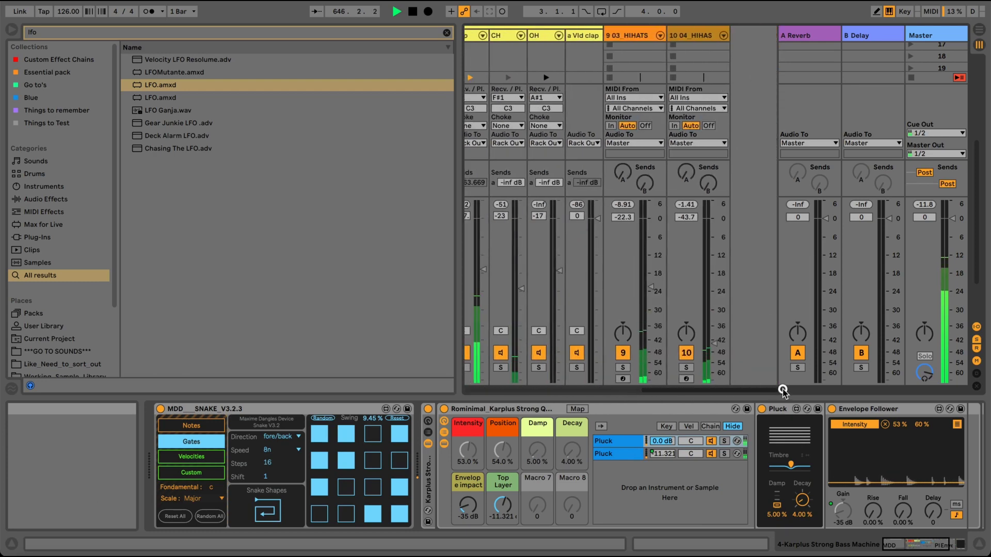
{"action": "left_click", "coordinate": [632, 32]}
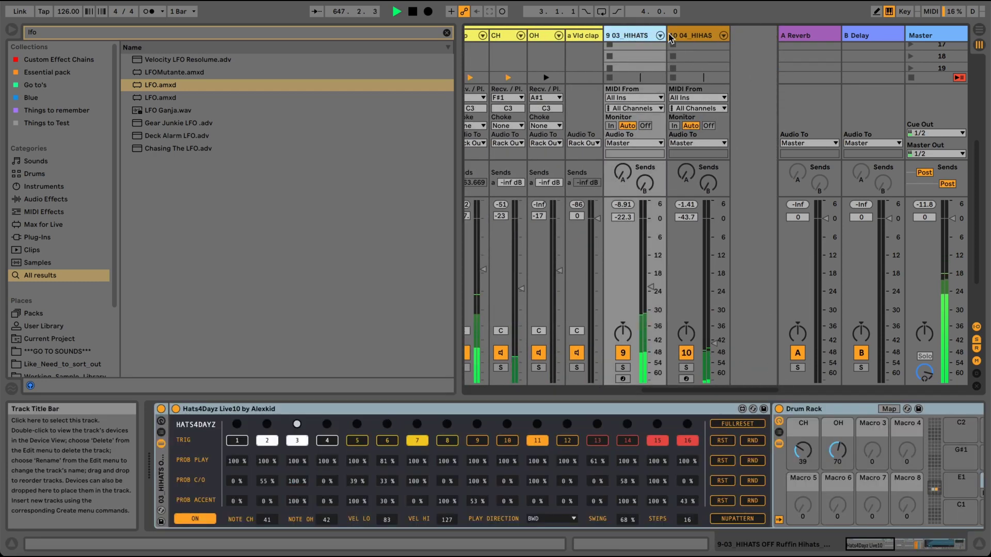
{"action": "key", "text": "super+d"}
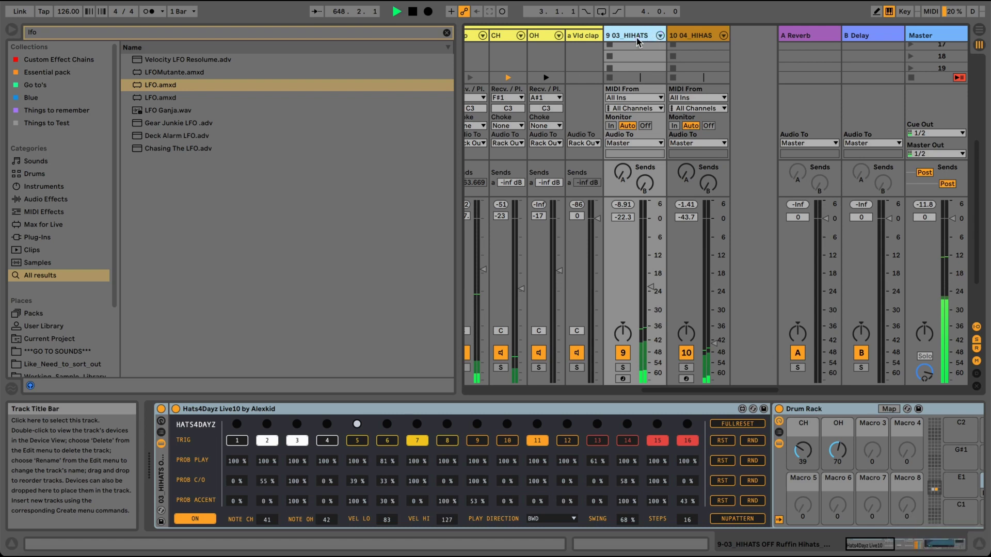
{"action": "key", "text": "super+d"}
{"action": "left_click", "coordinate": [686, 368]}
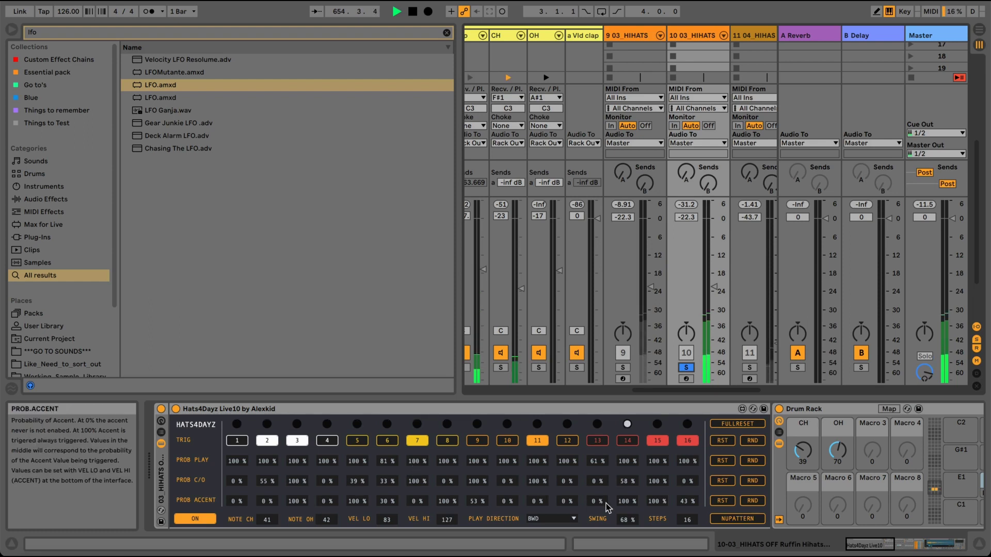
Set the copied Hats4Dayz play direction to FWD and briefly audition it together with the original hi-hats on track 9
{"action": "left_click", "coordinate": [543, 519]}
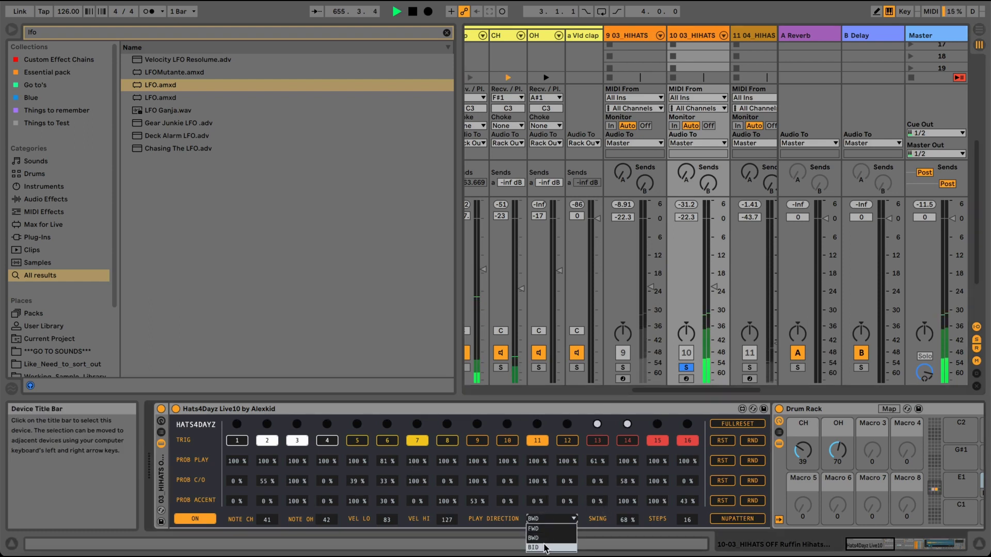
{"action": "left_click", "coordinate": [534, 529]}
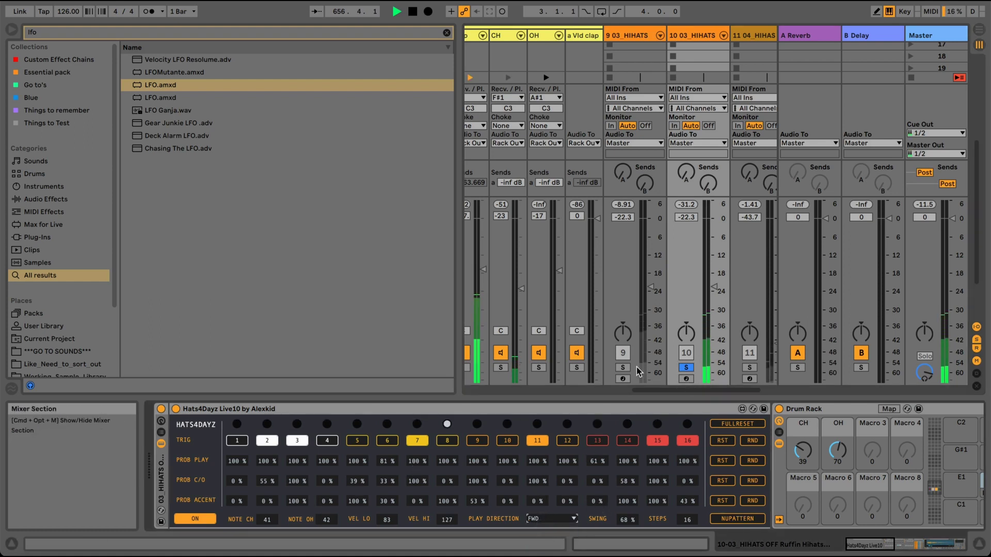
{"action": "left_click", "coordinate": [621, 367]}
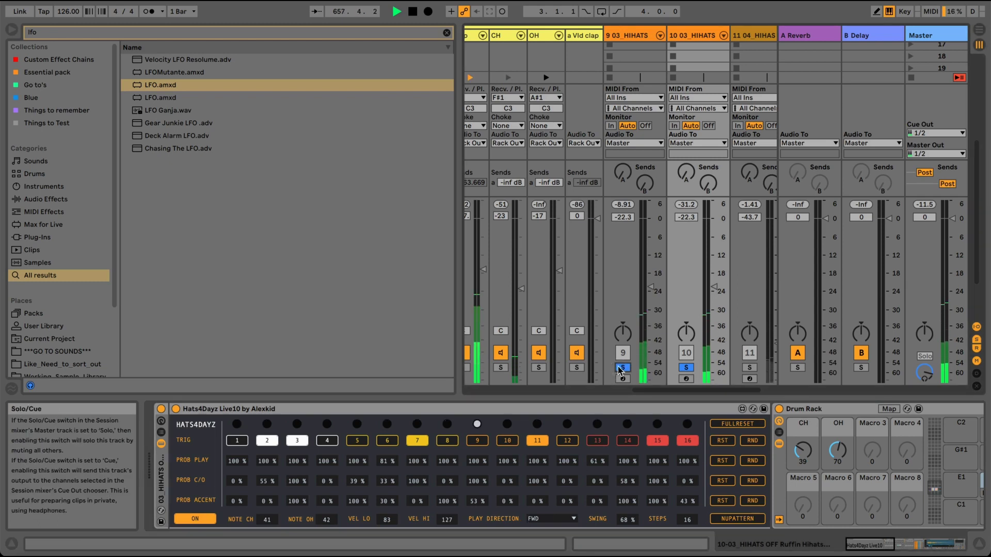
{"action": "left_click", "coordinate": [620, 368]}
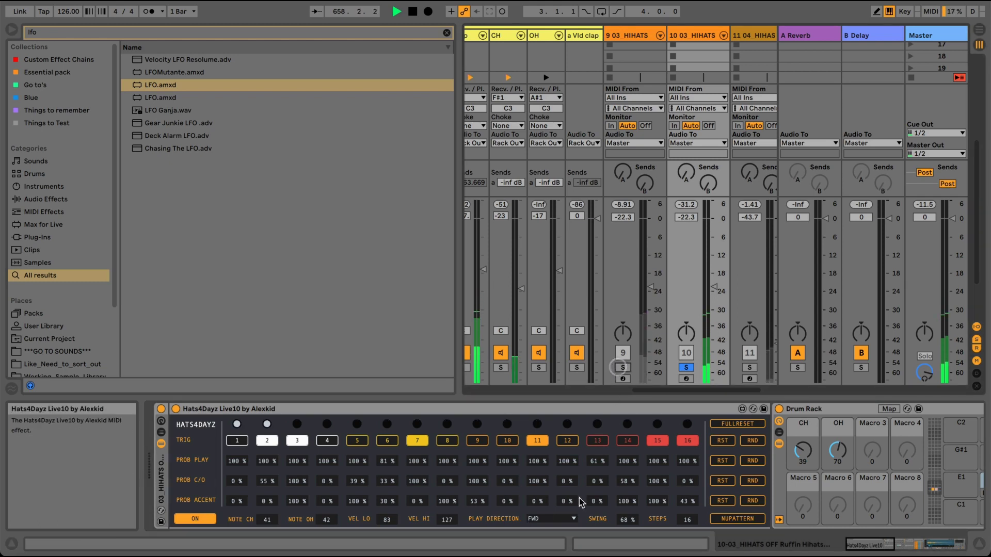
Randomize track 10's Hats4Dayz trigger pattern, audition it with track 9, and unsolo both hi-hat tracks
{"action": "left_click", "coordinate": [749, 441]}
{"action": "left_click", "coordinate": [621, 368]}
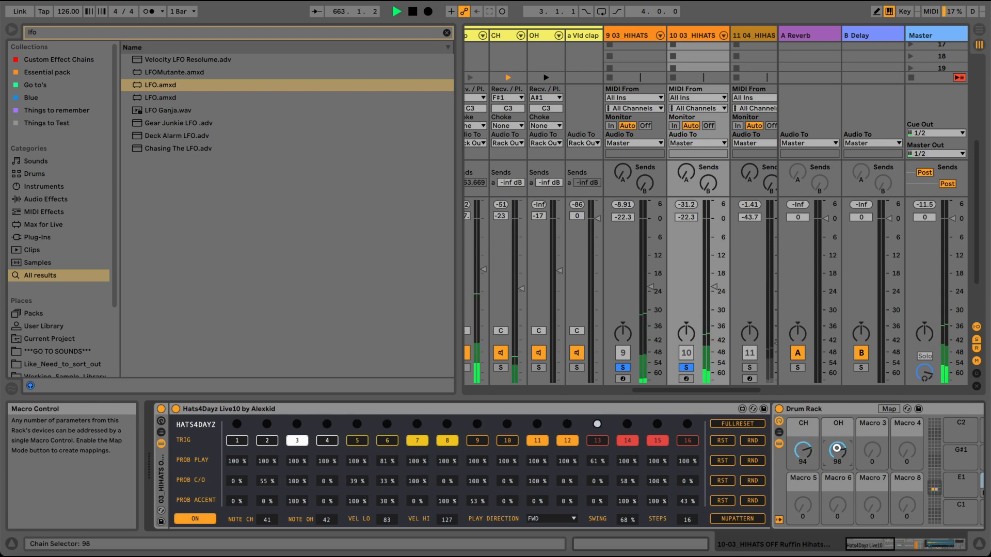
{"action": "left_click", "coordinate": [685, 368]}
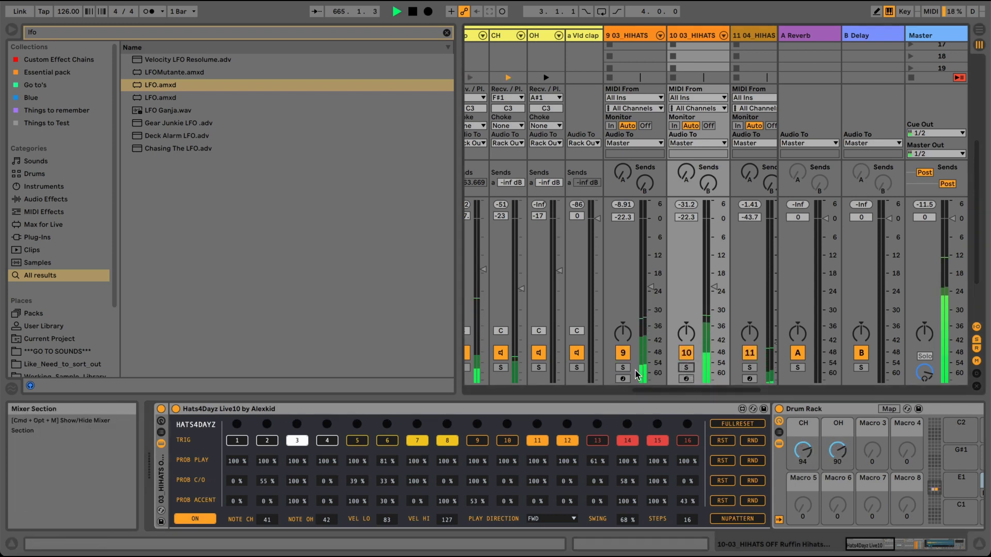
Select hi-hat track 10 and search the browser for "tantra" to add the DS Tantra 2 effect
{"action": "left_click", "coordinate": [692, 32]}
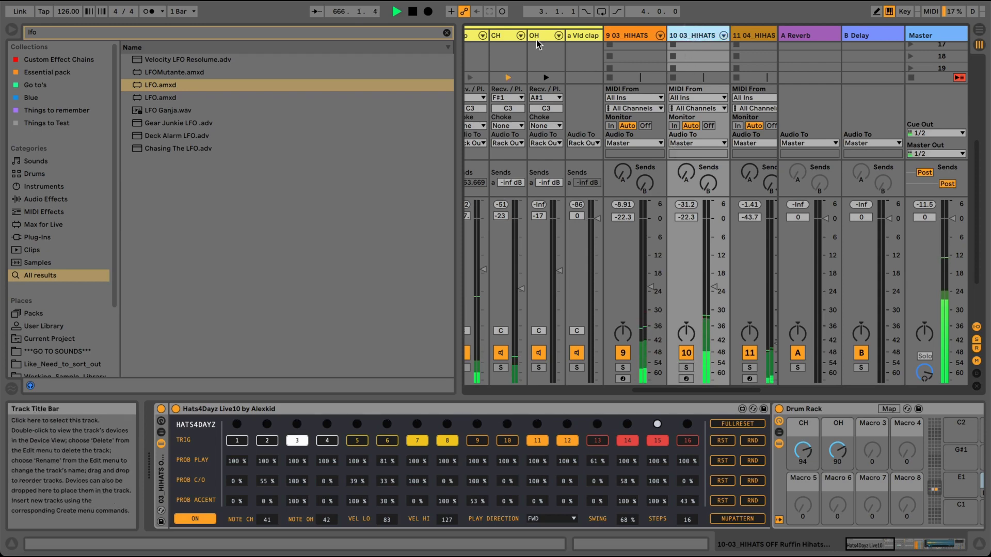
{"action": "left_click", "coordinate": [446, 32]}
{"action": "type", "text": "tantr"}
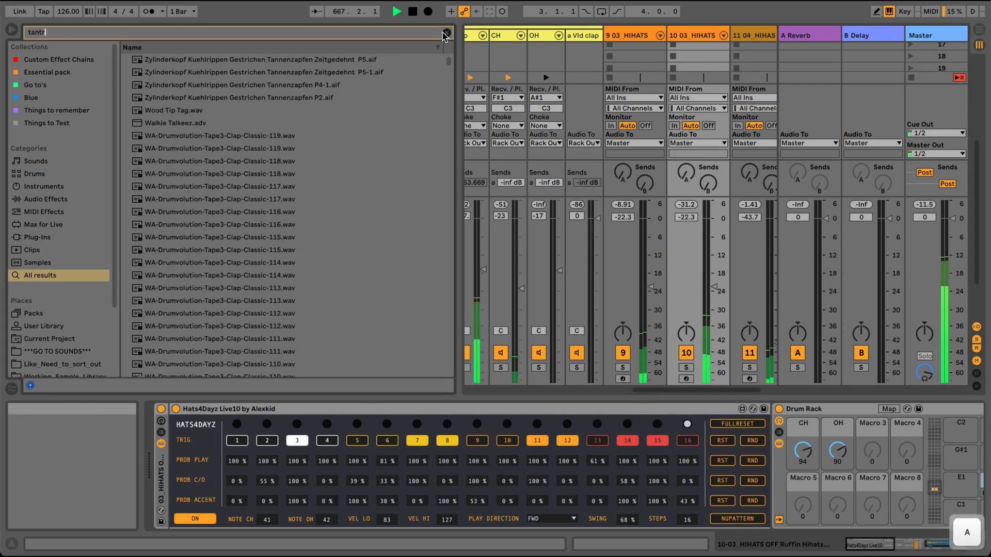
{"action": "type", "text": "a"}
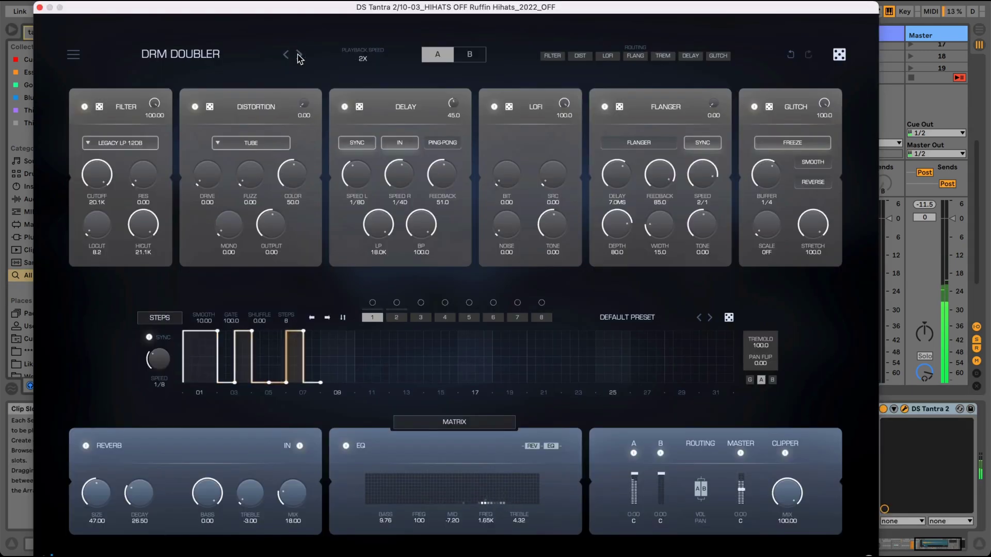
Audition neighbouring DS Tantra 2 presets, settle on FLT FLUIDS, and close the plug-in window
{"action": "left_click", "coordinate": [297, 55]}
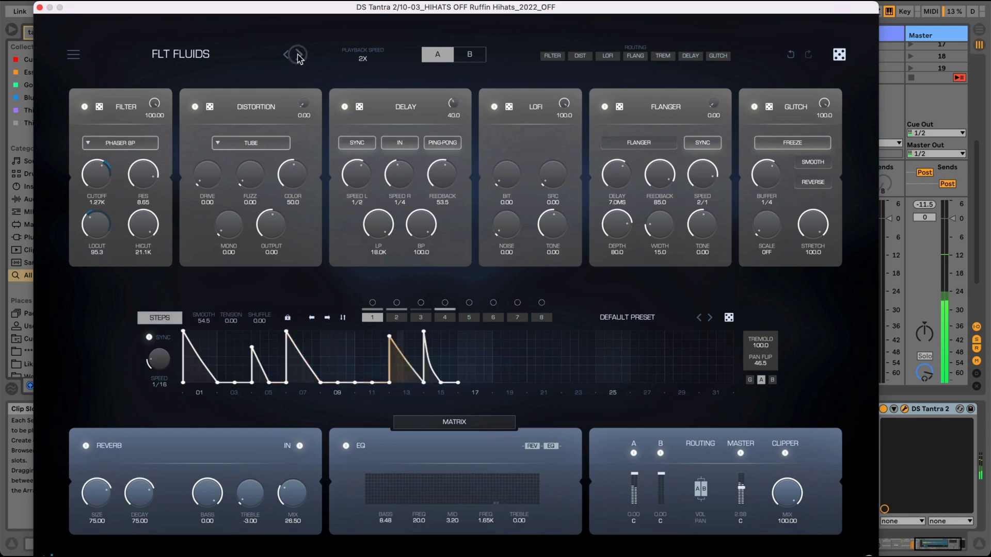
{"action": "left_click", "coordinate": [298, 54]}
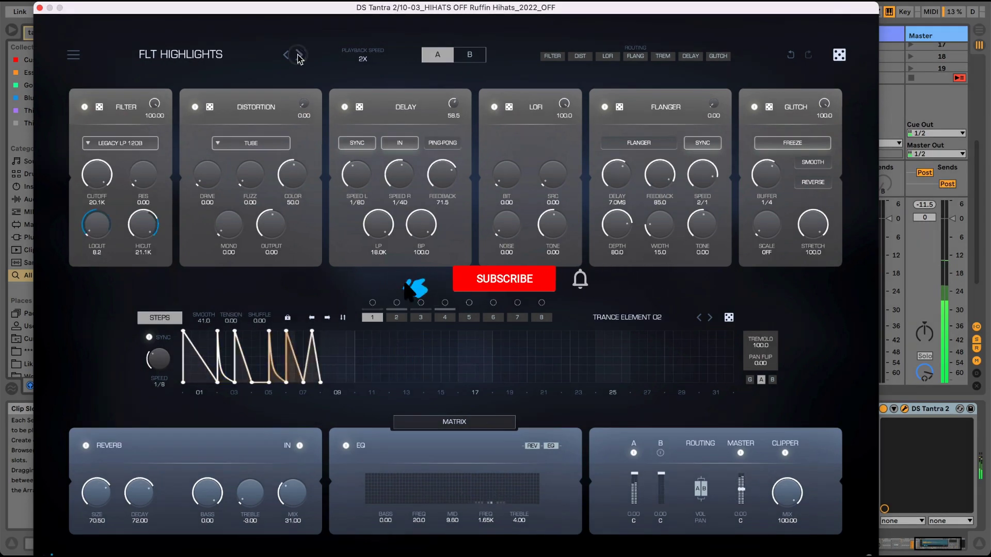
{"action": "left_click", "coordinate": [285, 54]}
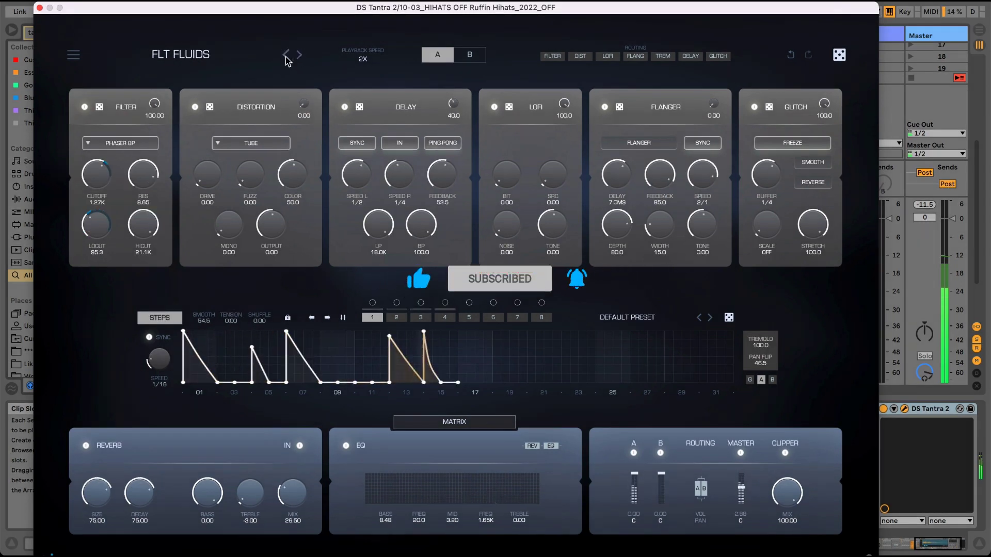
{"action": "left_click", "coordinate": [39, 7]}
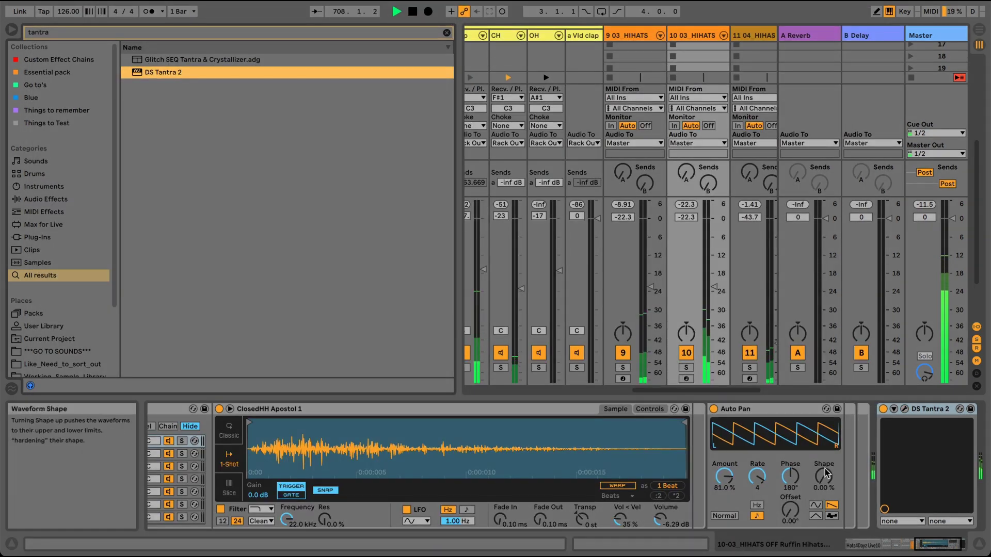
Reopen DS Tantra 2 on track 10 and shift its step envelope pattern several steps earlier
{"action": "scroll", "coordinate": [824, 472], "scroll_direction": "down", "scroll_amount": 3}
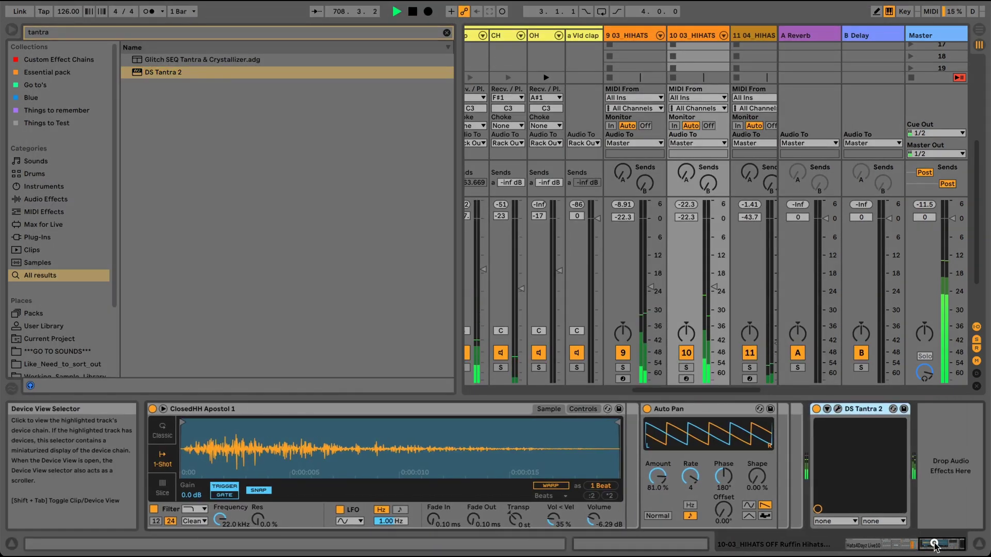
{"action": "left_click", "coordinate": [837, 409]}
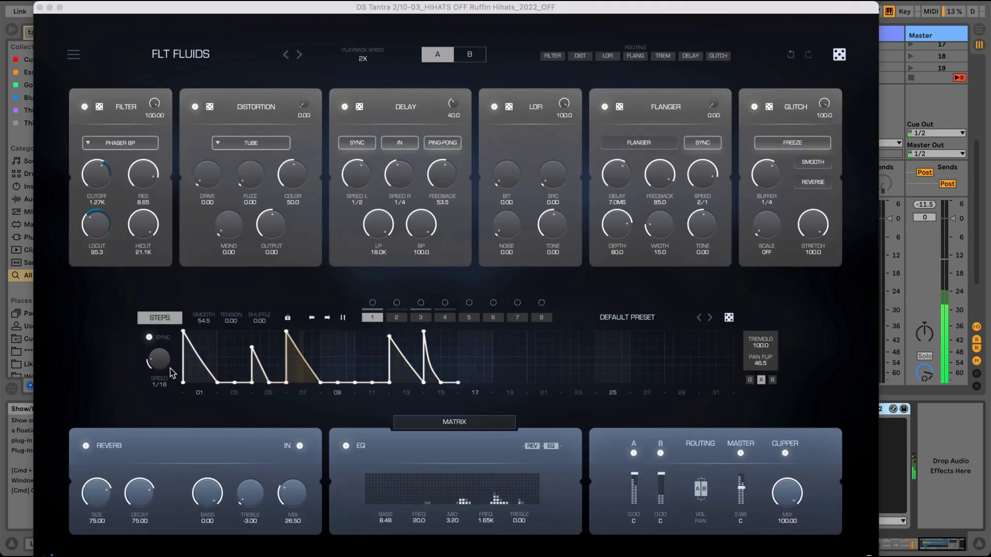
{"action": "left_click", "coordinate": [312, 317]}
{"action": "left_click", "coordinate": [311, 317]}
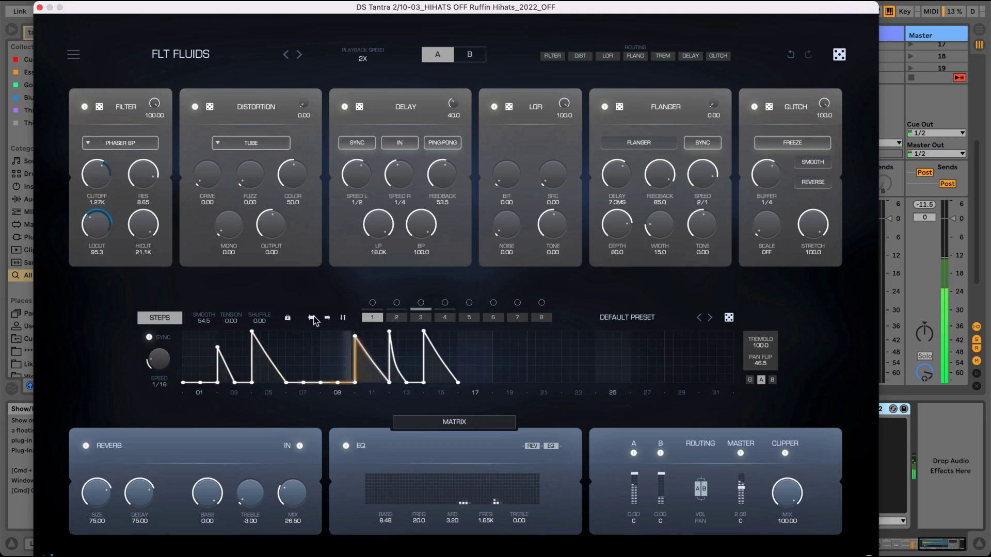
{"action": "left_click", "coordinate": [312, 318]}
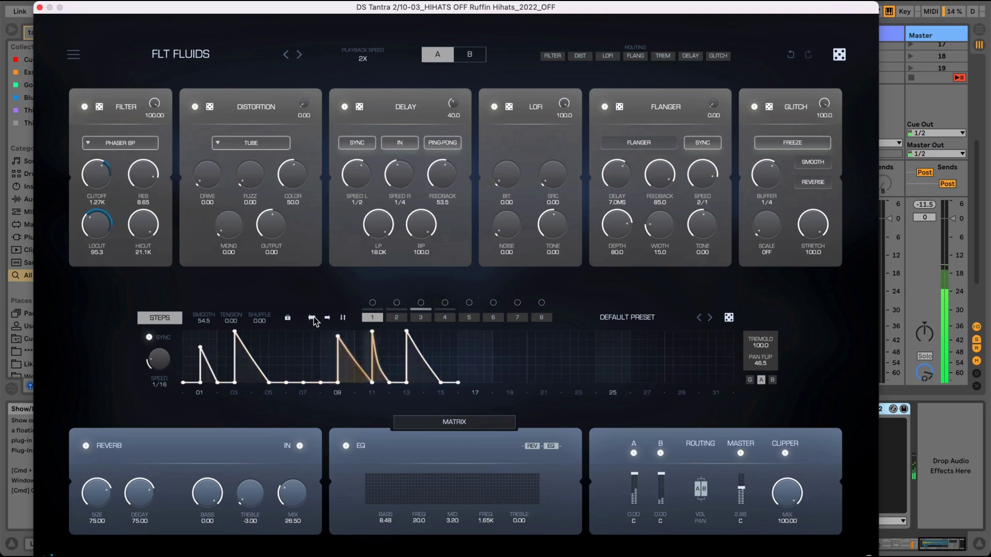
{"action": "left_click", "coordinate": [312, 318]}
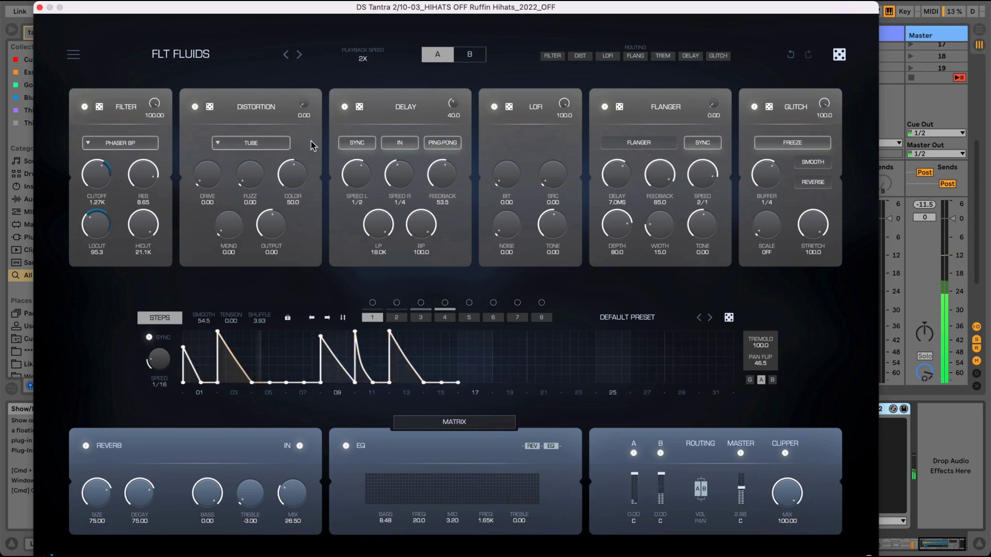
Try DS Tantra 2 at a 1x playback speed and return it to 2x
{"action": "left_click", "coordinate": [362, 62]}
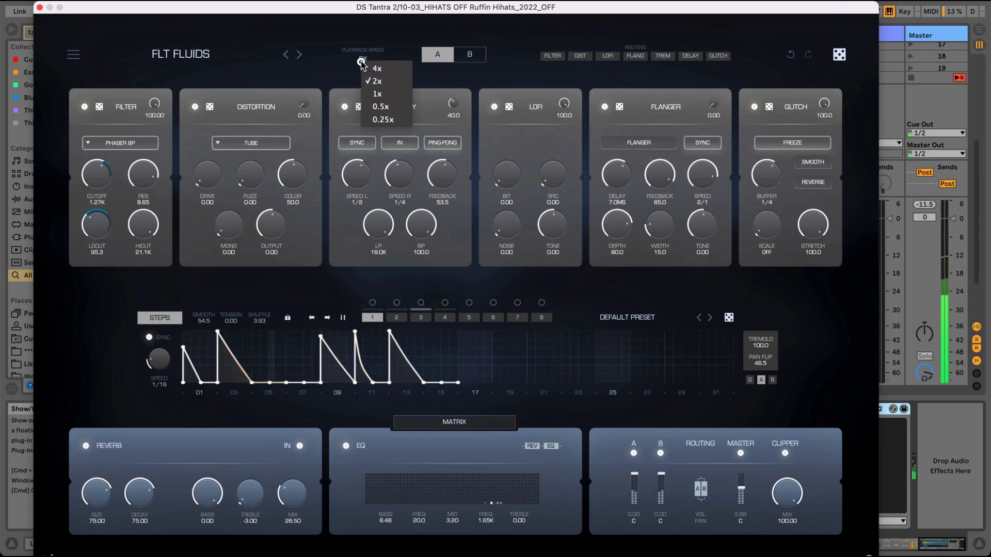
{"action": "left_click", "coordinate": [367, 90]}
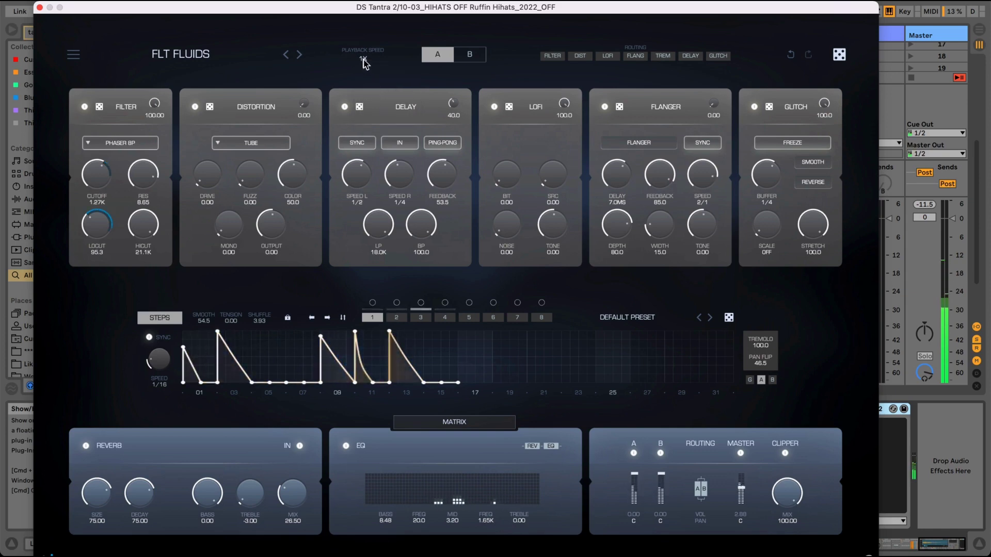
{"action": "left_click", "coordinate": [363, 60]}
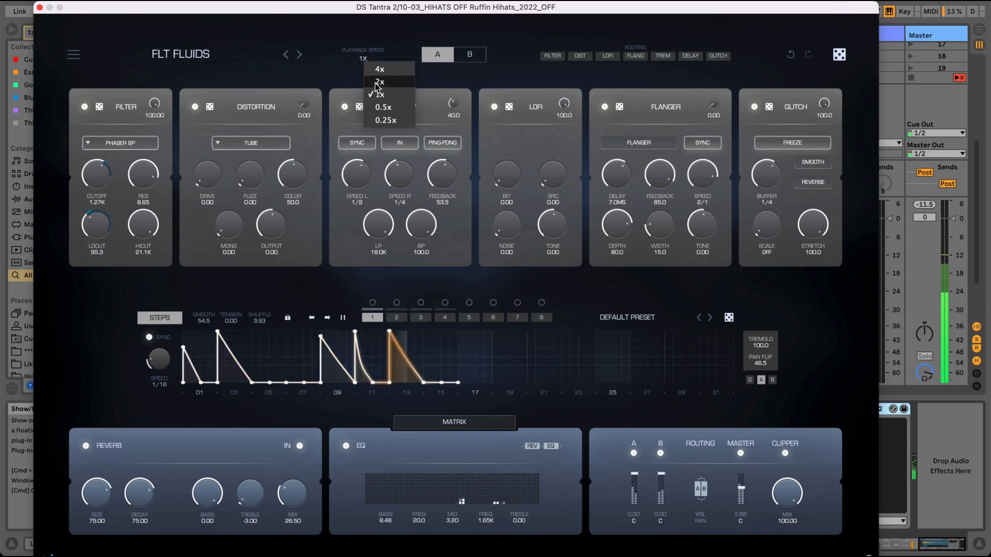
{"action": "left_click", "coordinate": [369, 81]}
Close the DS Tantra 2 window and duplicate the 10 03_HIHATS track
{"action": "left_click", "coordinate": [39, 7]}
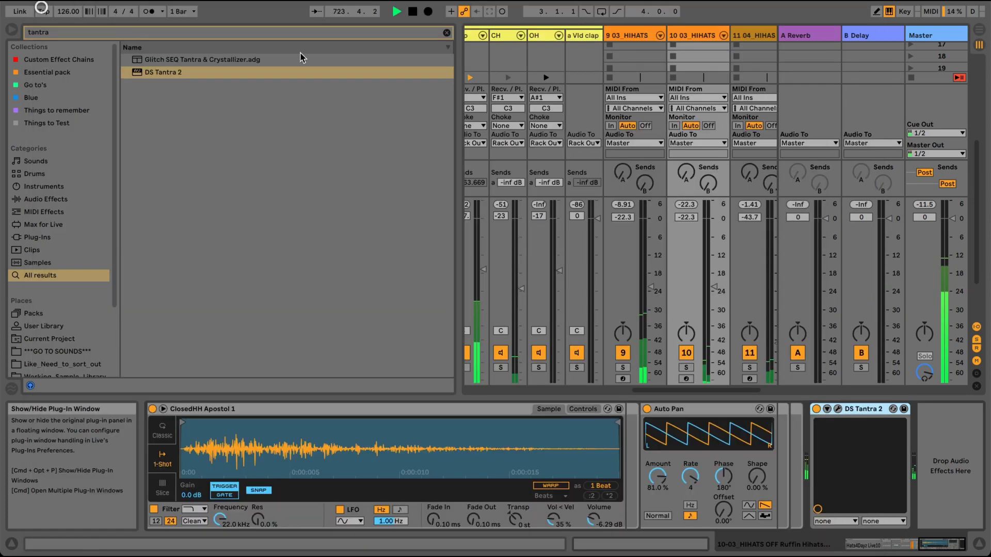
{"action": "left_click", "coordinate": [712, 36]}
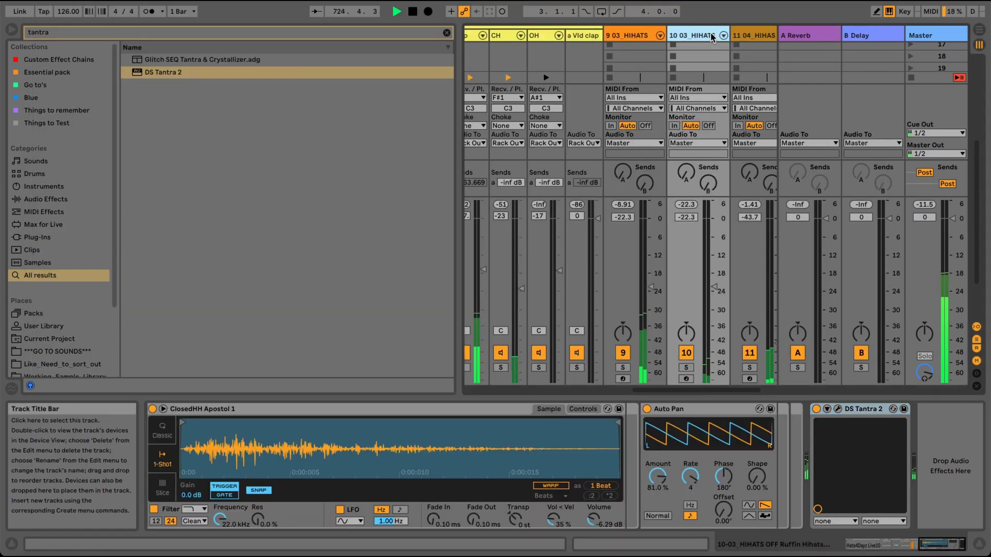
{"action": "key", "text": "super+d"}
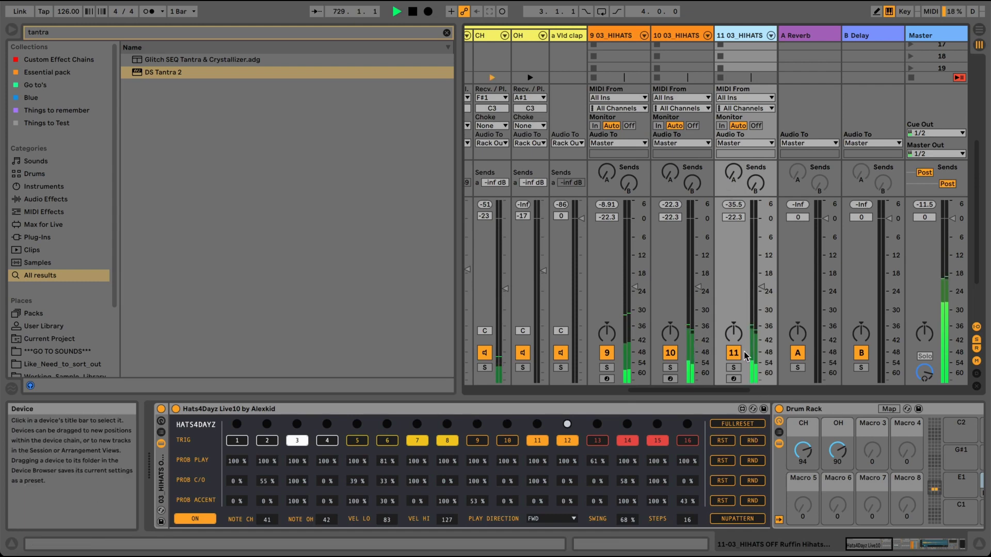
Open DS Tantra 2 on the new hi-hat copy, track 11, and set its playback speed to 1x and shuffle to 20.8
{"action": "left_click_drag", "start_coordinate": [889, 545], "coordinate": [952, 545]}
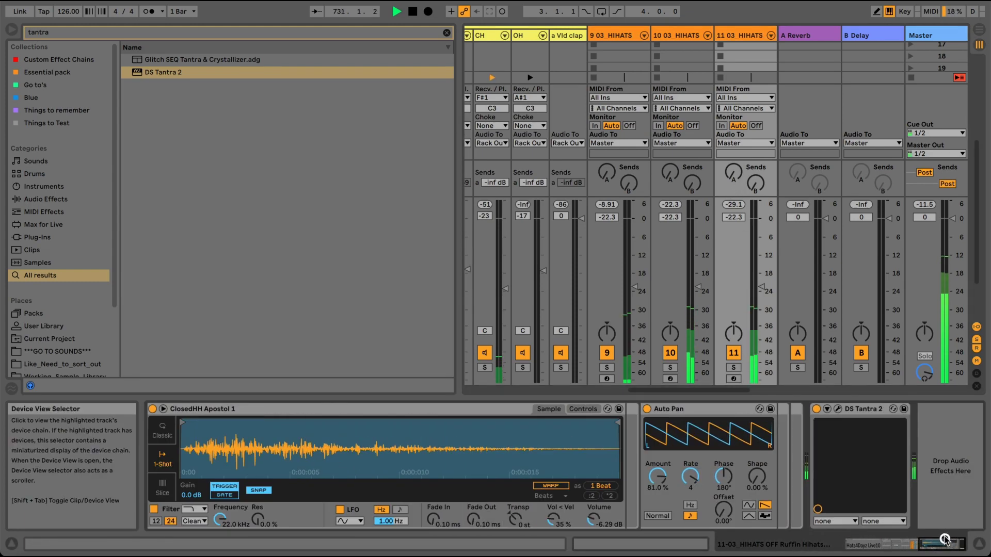
{"action": "left_click", "coordinate": [838, 410]}
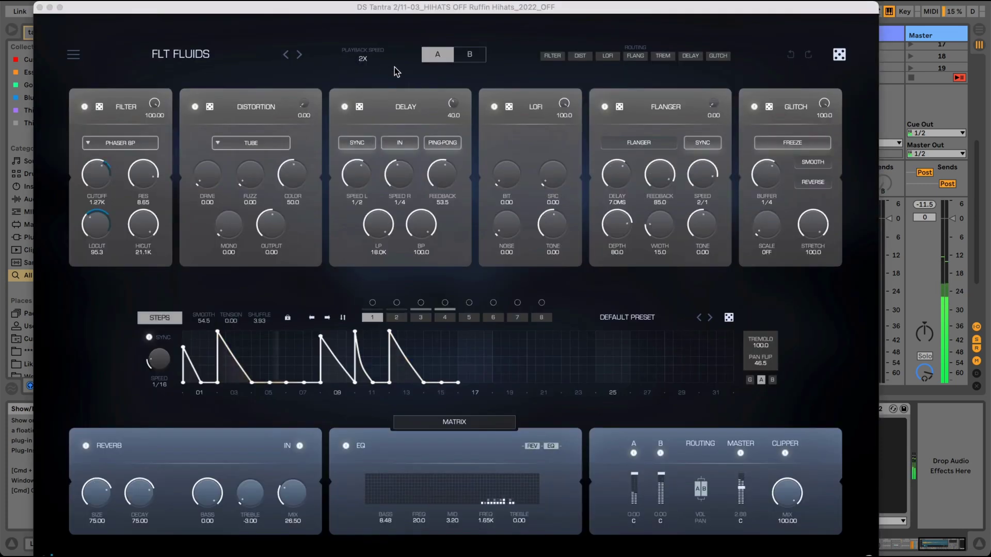
{"action": "left_click", "coordinate": [363, 60]}
{"action": "left_click", "coordinate": [376, 91]}
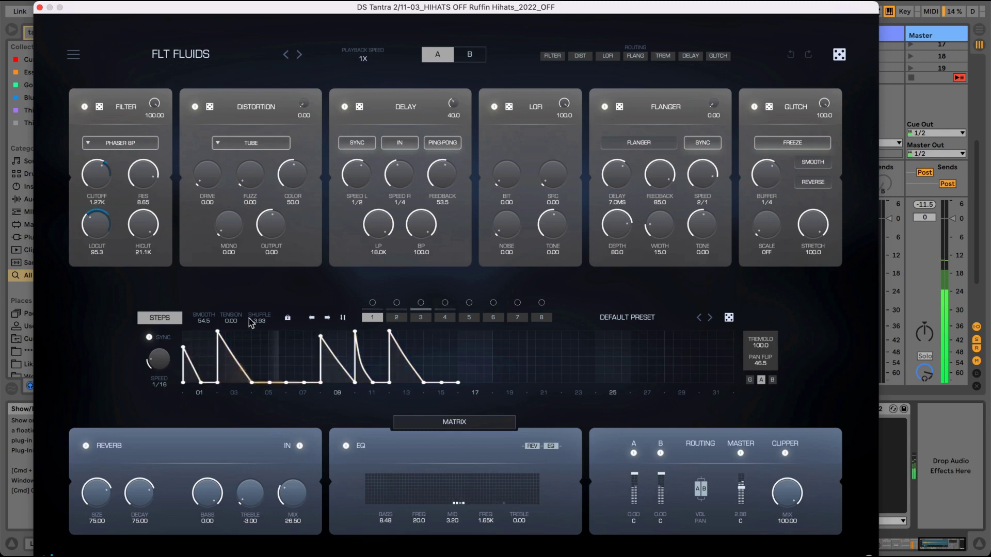
{"action": "left_click_drag", "start_coordinate": [253, 316], "coordinate": [259, 300]}
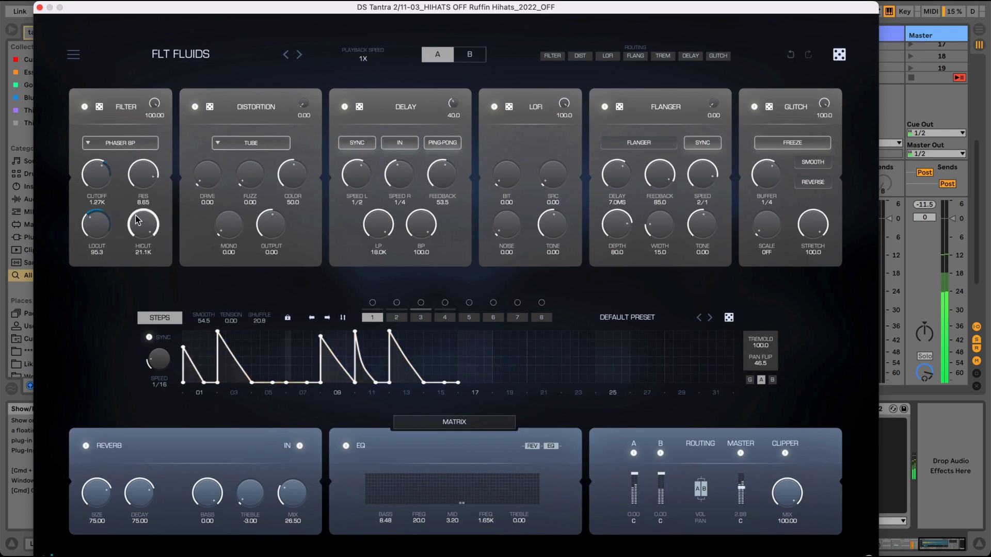
Change the DS Tantra 2 filter to RingMod, lower its cutoff, and set resonance to 7.23 and high cut to 1.39K
{"action": "left_click", "coordinate": [113, 143]}
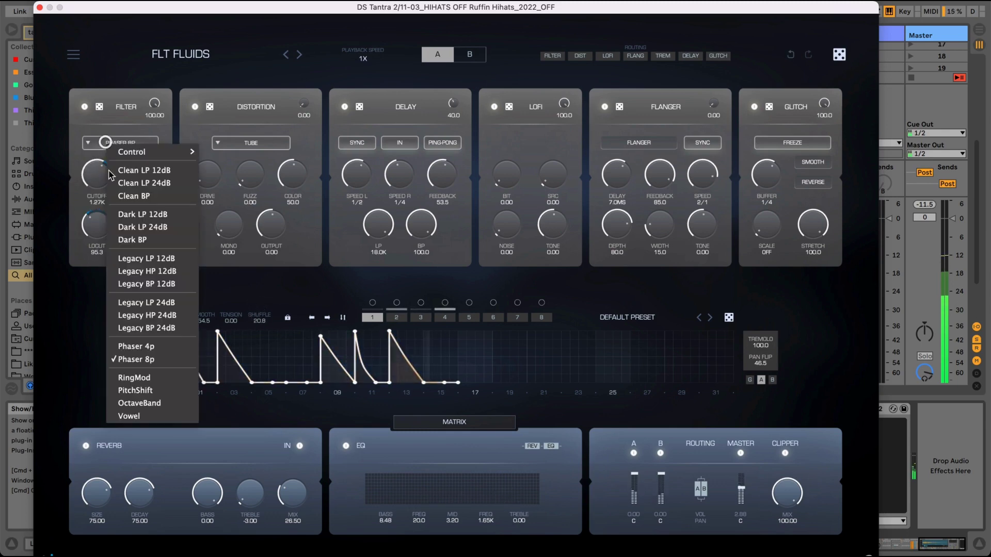
{"action": "left_click", "coordinate": [131, 379]}
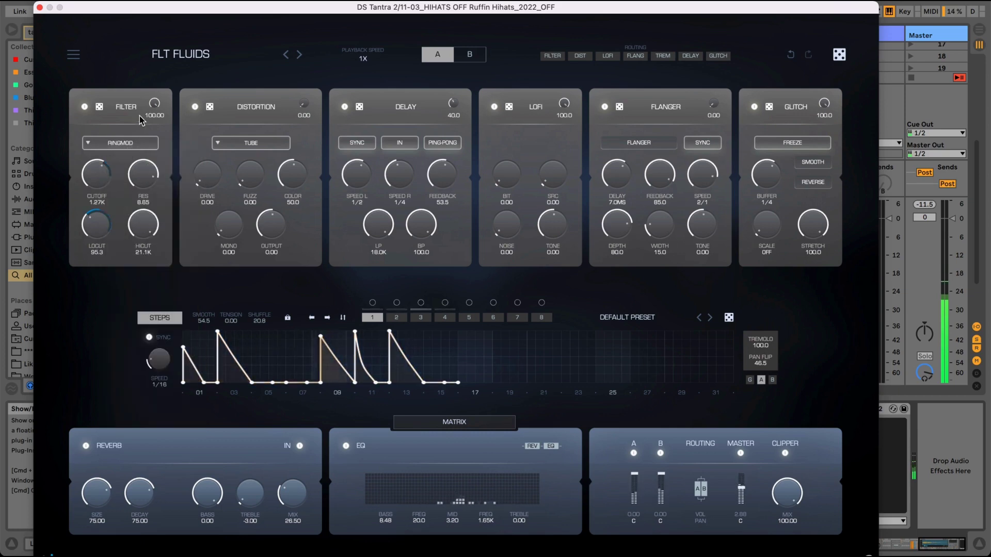
{"action": "left_click_drag", "start_coordinate": [146, 166], "coordinate": [114, 189]}
{"action": "left_click_drag", "start_coordinate": [142, 225], "coordinate": [130, 258]}
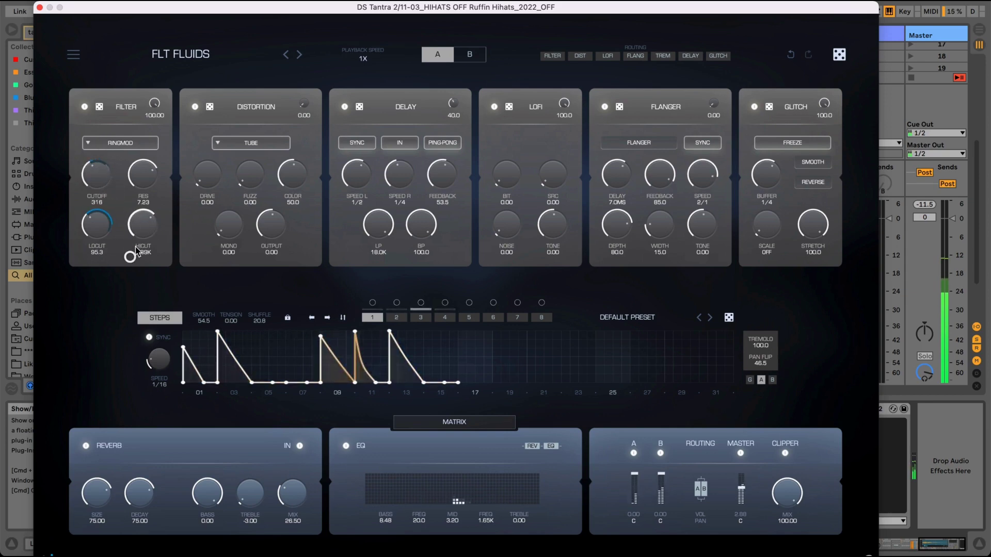
Set DS Tantra 2's distortion amount to 43.6, drive 6.56, color 73.9 and mono 6.94, select step pattern 2, and close its window
{"action": "left_click_drag", "start_coordinate": [301, 103], "coordinate": [303, 53]}
{"action": "left_click_drag", "start_coordinate": [292, 173], "coordinate": [288, 144]}
{"action": "left_click_drag", "start_coordinate": [203, 176], "coordinate": [220, 112]}
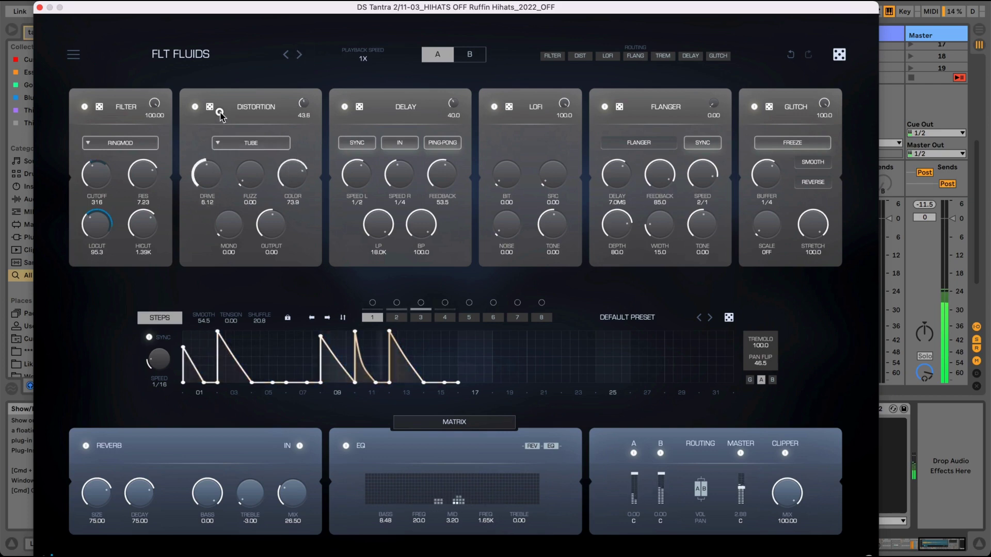
{"action": "mouse_move", "coordinate": [206, 167]}
{"action": "left_mouse_down"}
{"action": "mouse_move", "coordinate": [212, 186]}
{"action": "mouse_move", "coordinate": [203, 170]}
{"action": "left_mouse_up"}
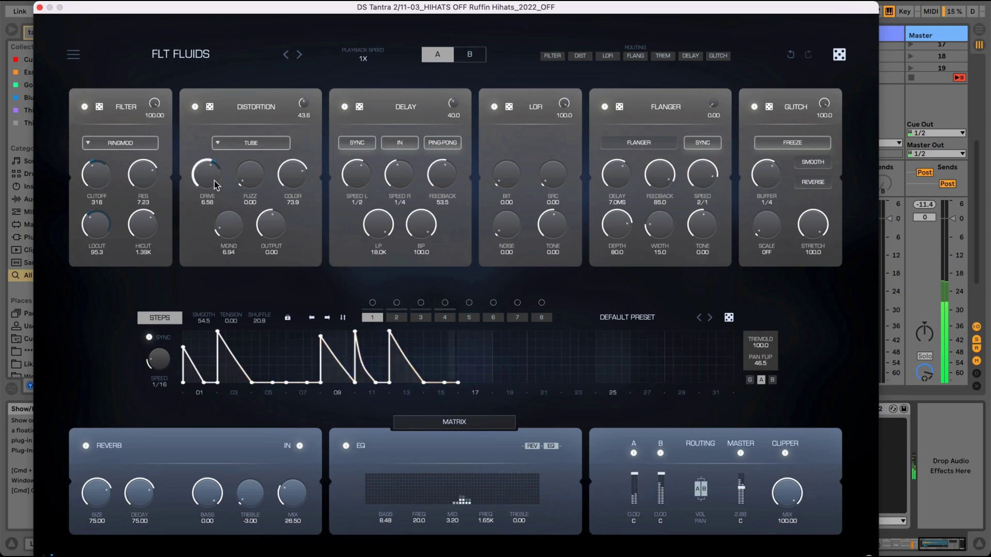
{"action": "left_click", "coordinate": [397, 318]}
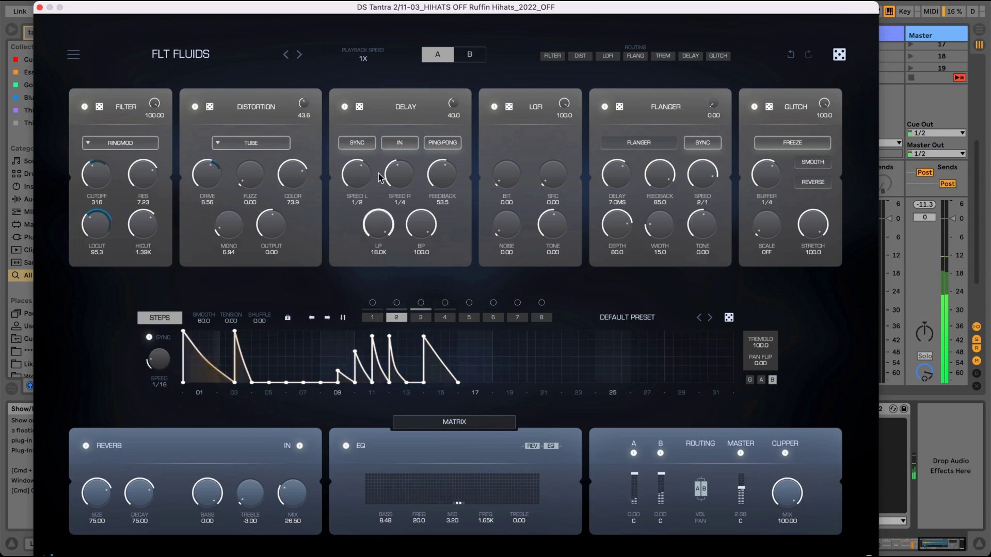
{"action": "left_click", "coordinate": [39, 7]}
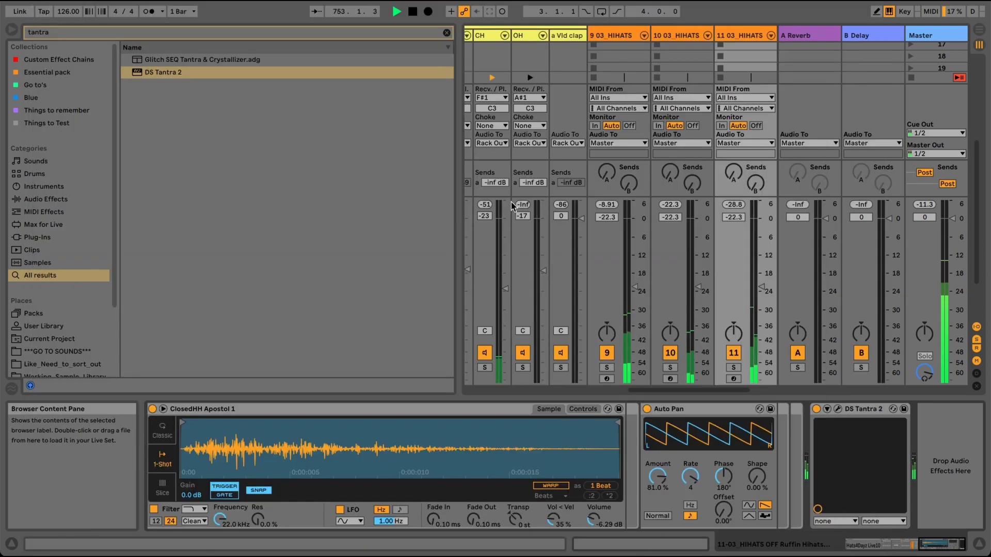
Compare hi-hat tracks 10 and 11 by soloing them alternately, and return to the full mix
{"action": "left_click", "coordinate": [734, 368]}
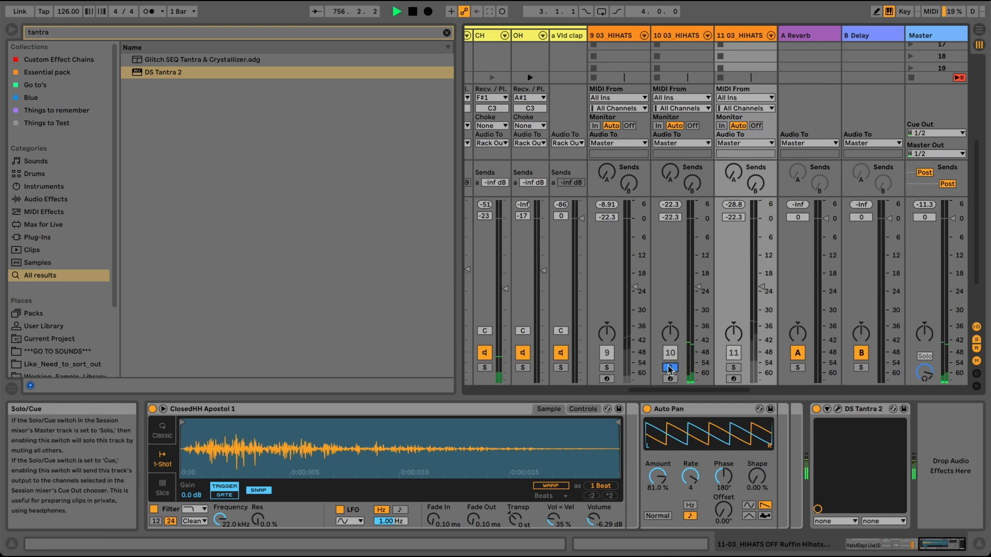
{"action": "left_click", "coordinate": [728, 367]}
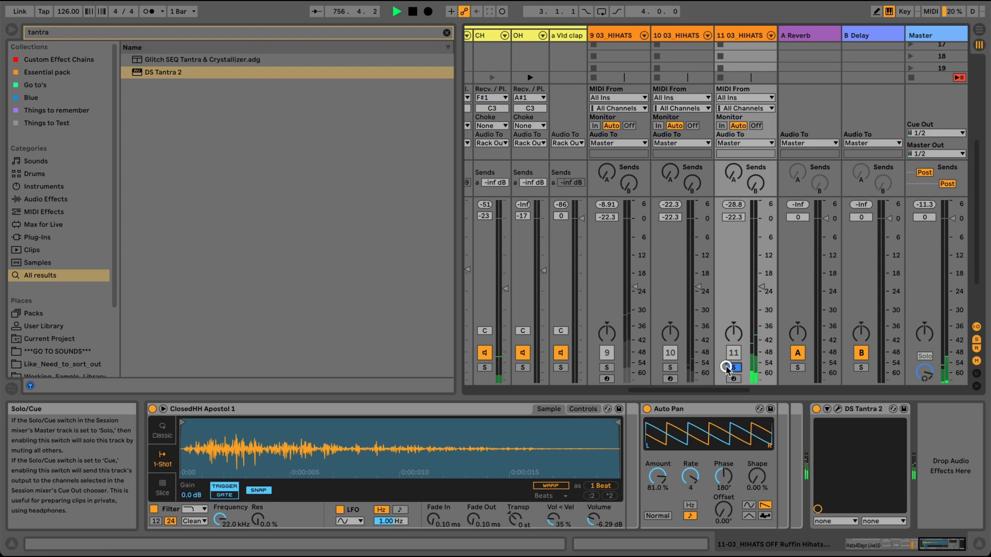
{"action": "left_click", "coordinate": [670, 367]}
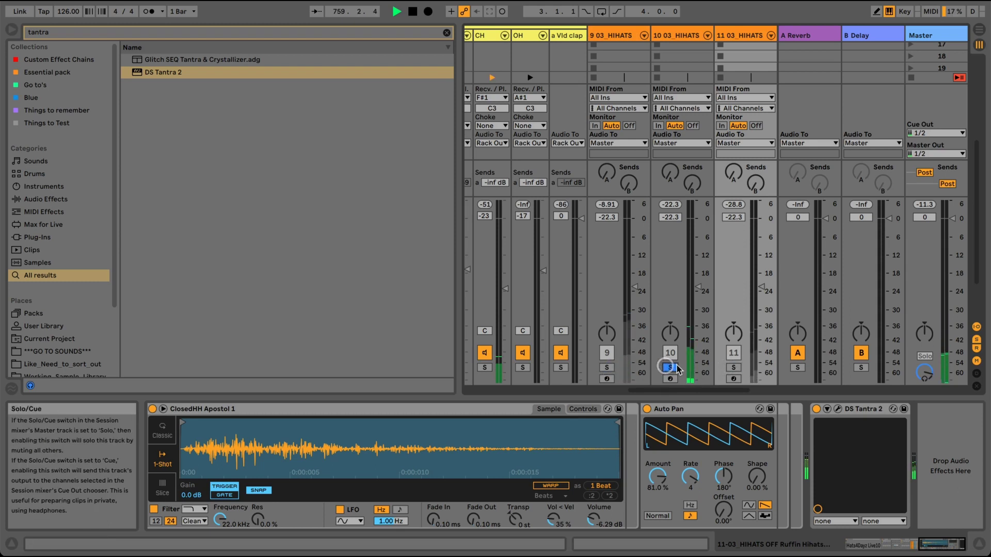
{"action": "left_click", "coordinate": [733, 367]}
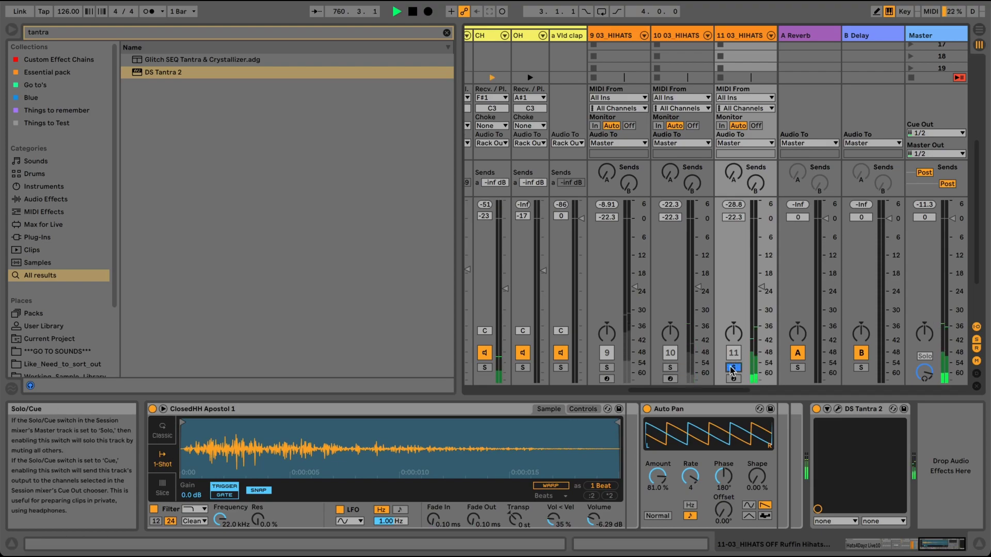
{"action": "left_click", "coordinate": [733, 367]}
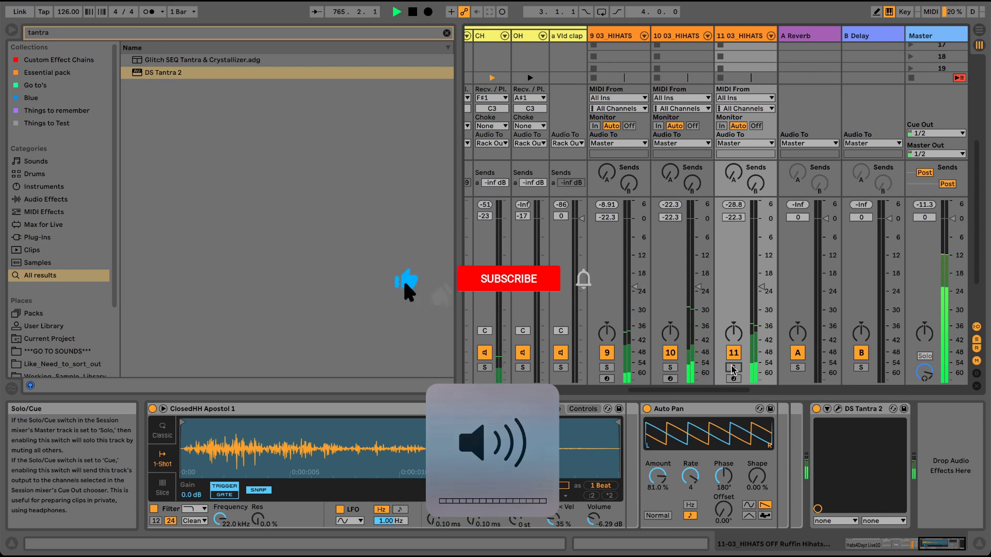
Search the browser for "limit" and add Color Limiter to the Master track
{"action": "left_click", "coordinate": [950, 35]}
{"action": "left_click", "coordinate": [447, 32]}
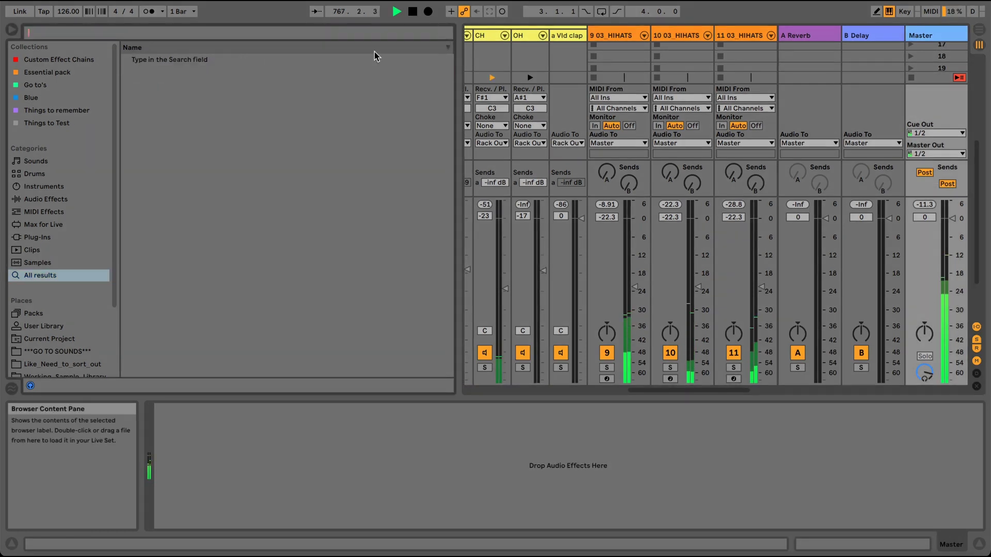
{"action": "type", "text": "limit"}
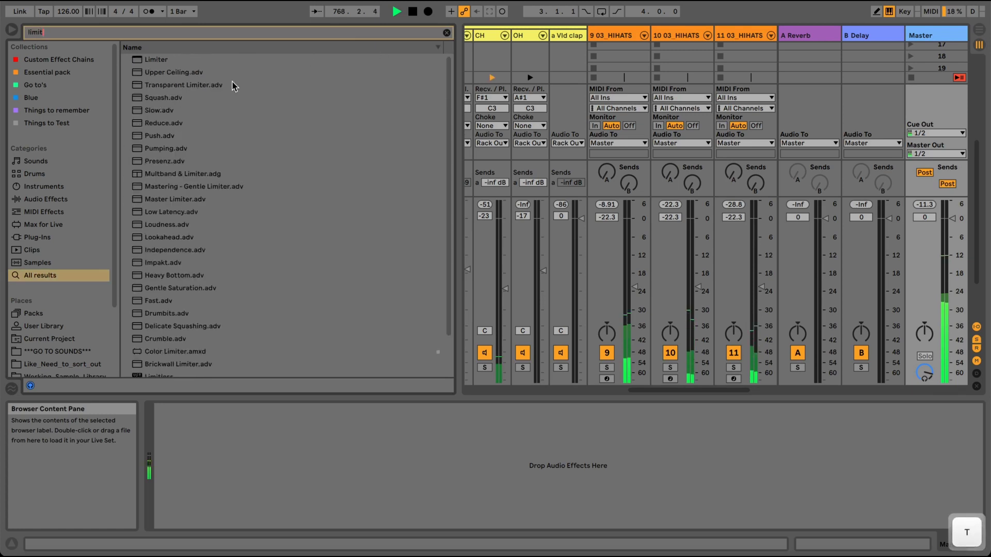
{"action": "left_click_drag", "start_coordinate": [176, 352], "coordinate": [323, 458]}
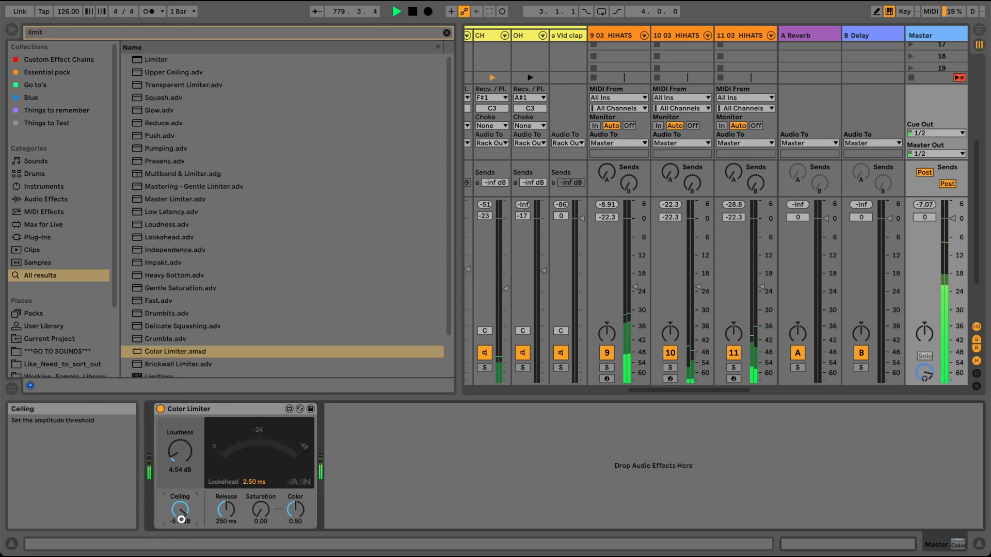
Set the Color Limiter's ceiling to 0 dB, loudness 10.20 dB, release 25.2 ms, saturation 0.28 and color 0.33
{"action": "type", "text": "0"}
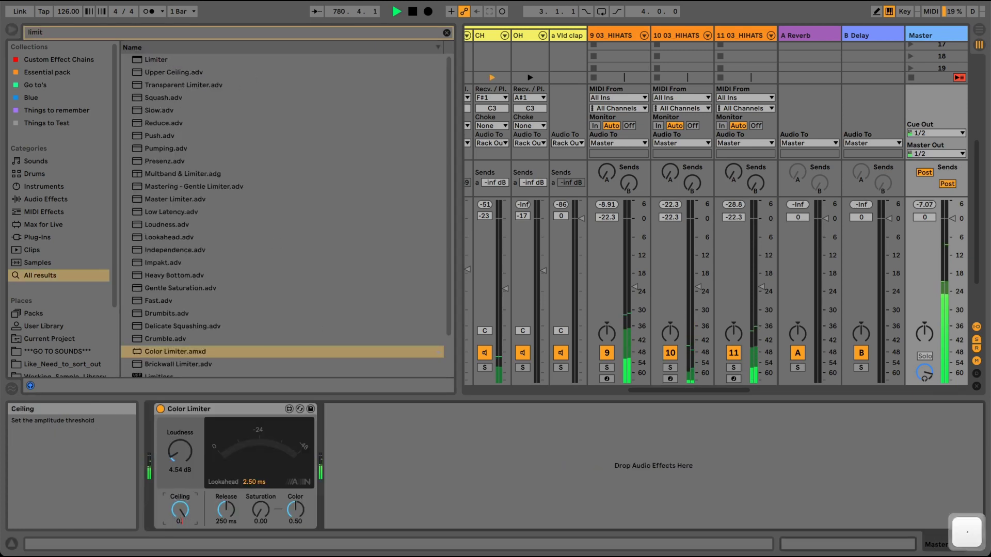
{"action": "key", "text": "Return"}
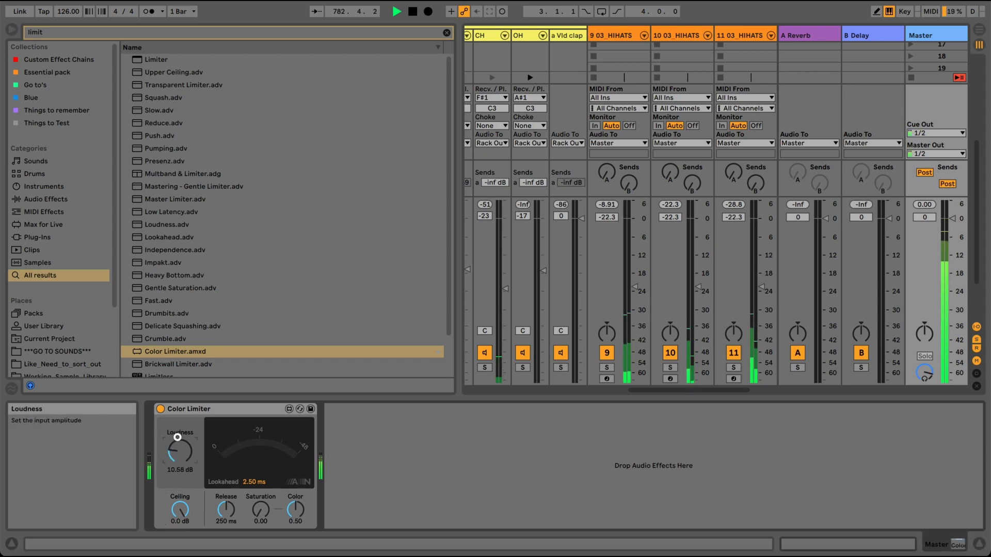
{"action": "left_click_drag", "start_coordinate": [298, 512], "coordinate": [292, 497]}
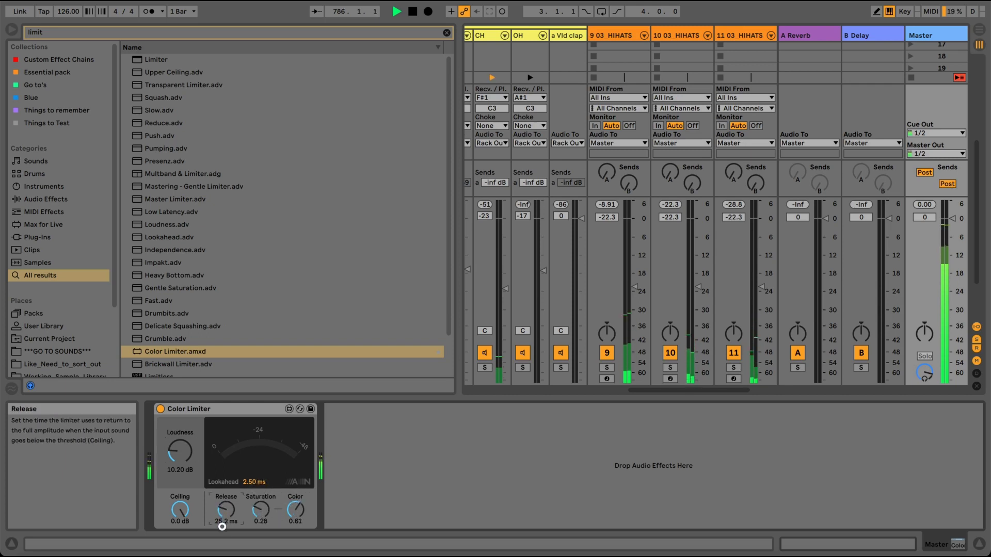
{"action": "left_click", "coordinate": [292, 512]}
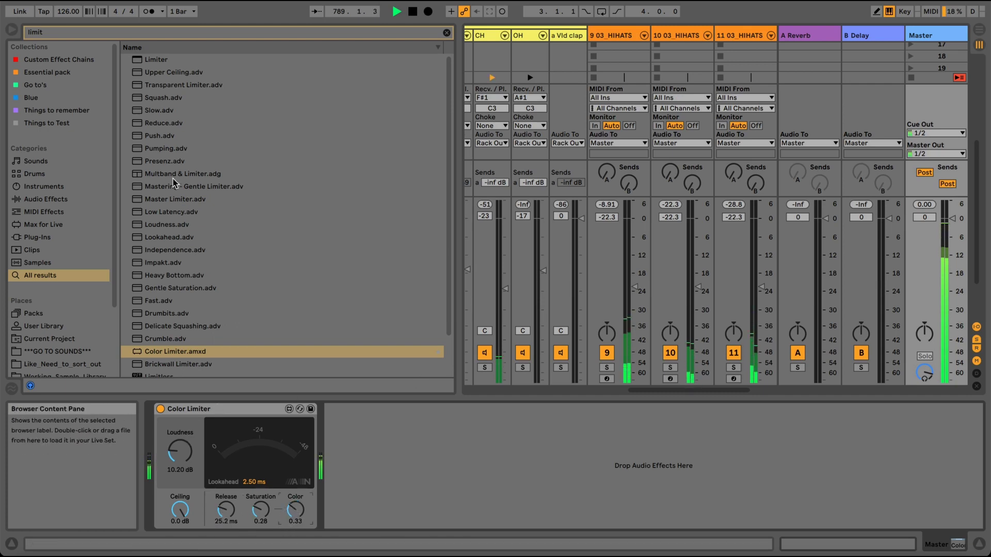
Lower the Master volume to -2.8 dB and reduce the Color Limiter's loudness to 7.94 dB
{"action": "left_click", "coordinate": [241, 13]}
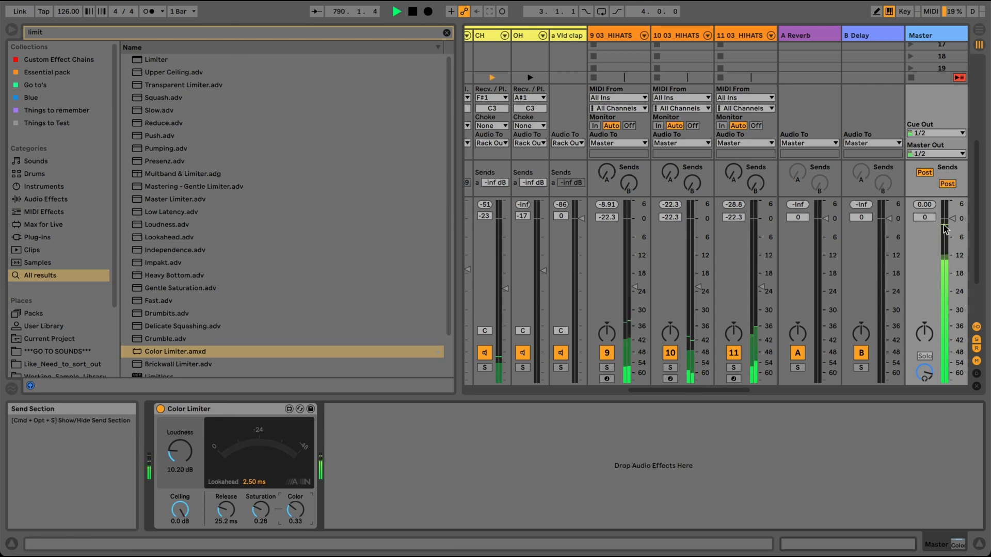
{"action": "key", "text": "XF86AudioRaiseVolume"}
{"action": "left_click_drag", "start_coordinate": [949, 220], "coordinate": [949, 227]}
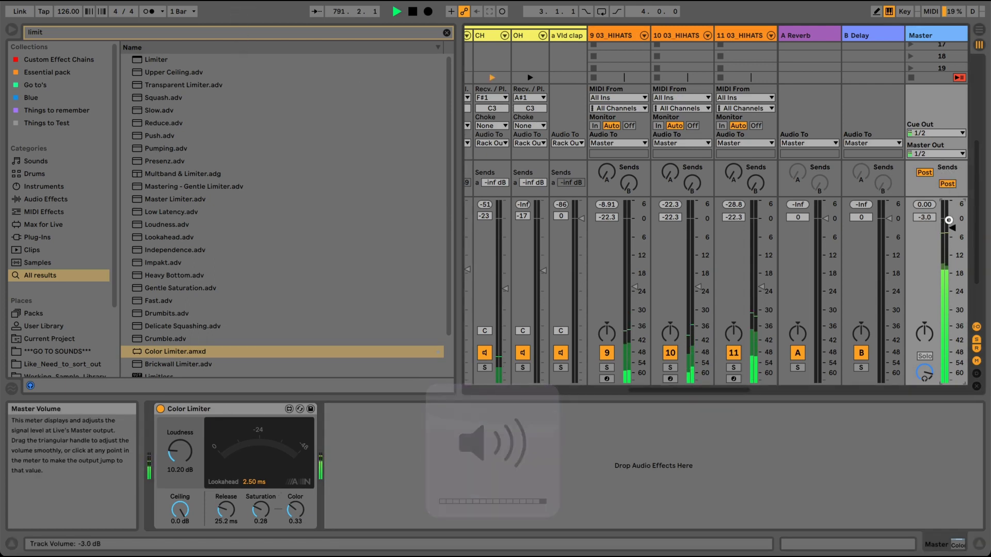
{"action": "left_click", "coordinate": [185, 453]}
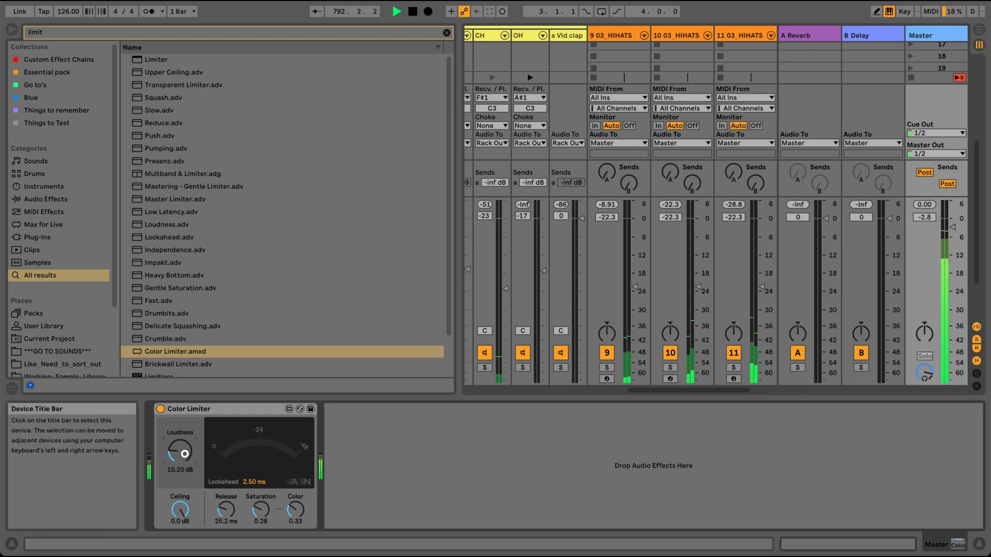
Restart playback, check the 12 04_HIHAS track solo and within the hi-hat mix, and stop playback
{"action": "left_click", "coordinate": [636, 394]}
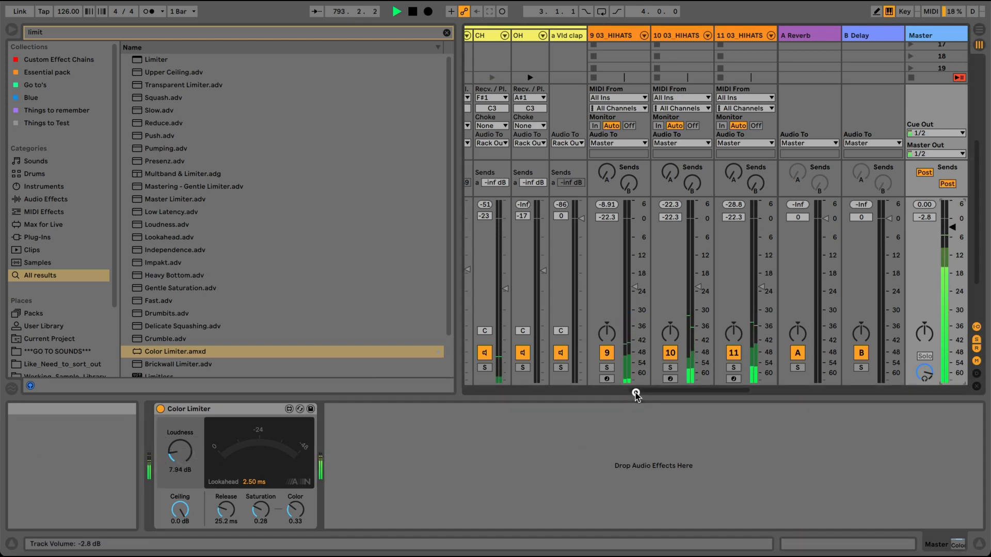
{"action": "key", "text": "space"}
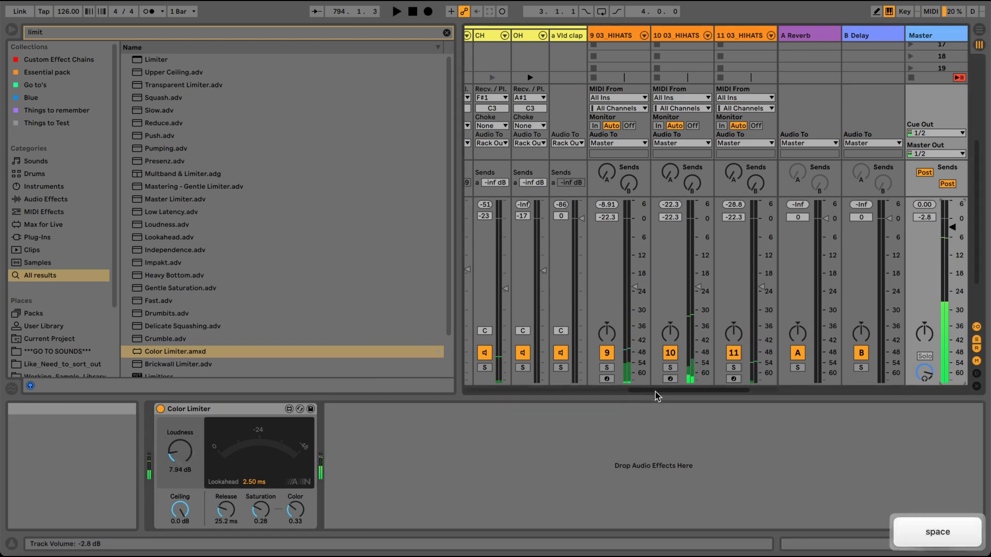
{"action": "left_click_drag", "start_coordinate": [655, 395], "coordinate": [695, 393]}
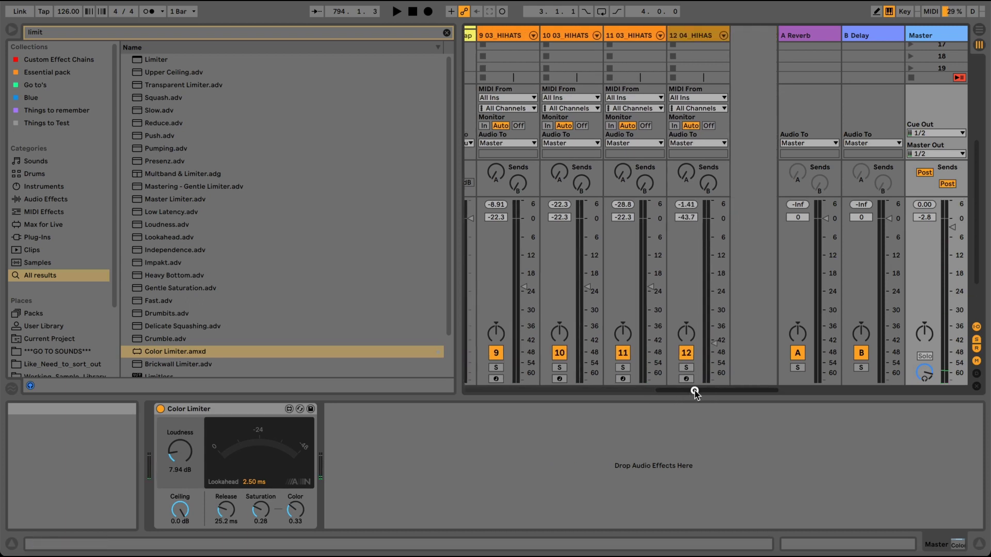
{"action": "key", "text": "space"}
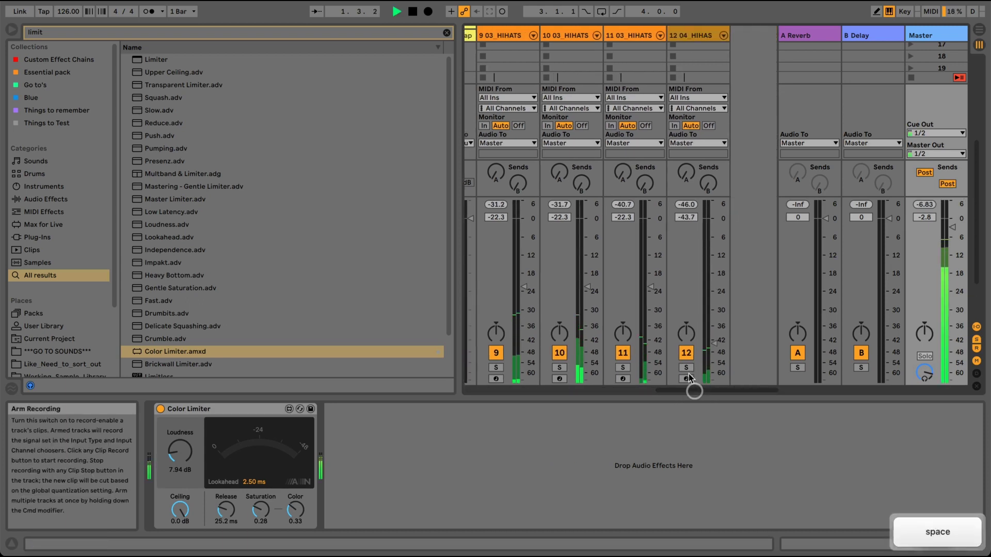
{"action": "left_click", "coordinate": [686, 367]}
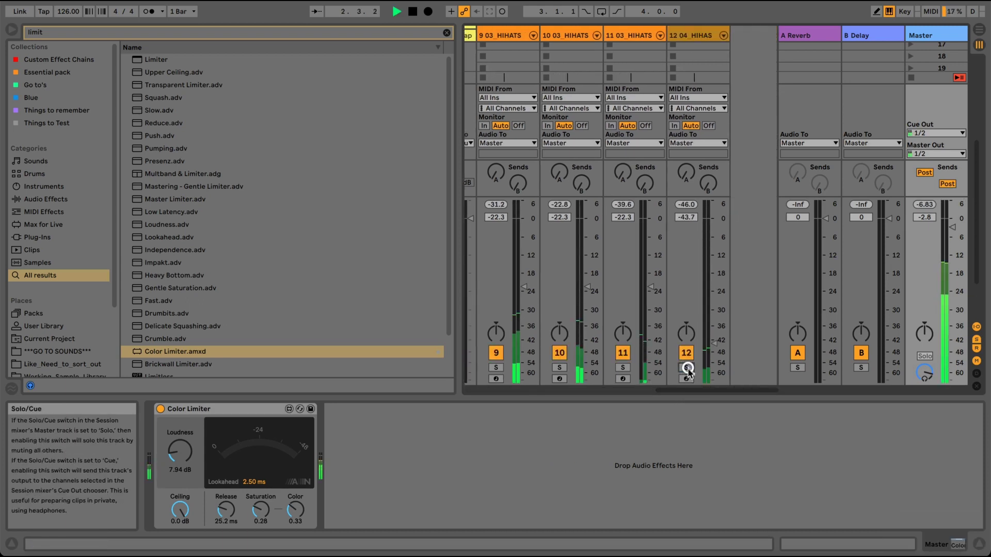
{"action": "left_click", "coordinate": [686, 368]}
{"action": "left_click_drag", "start_coordinate": [692, 390], "coordinate": [686, 391]}
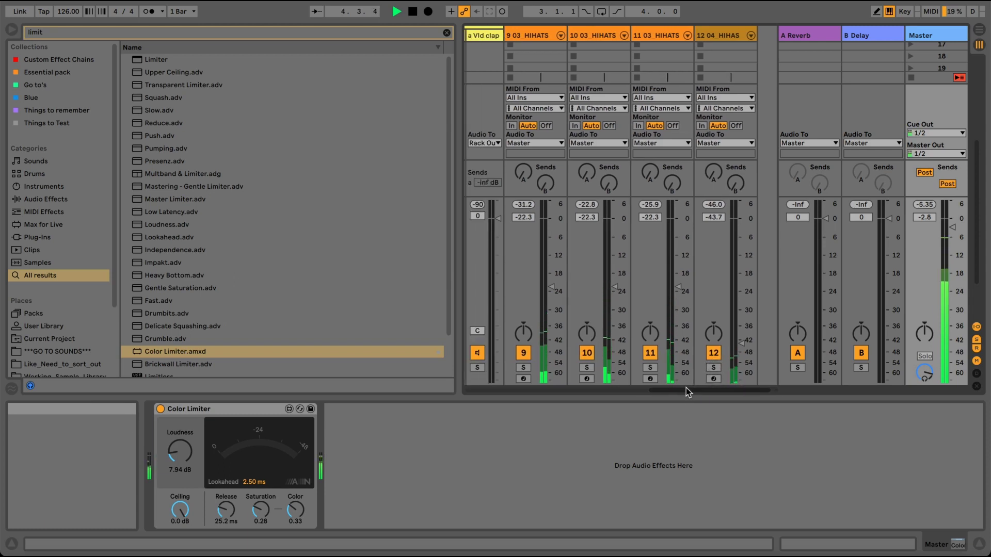
{"action": "key", "text": "space"}
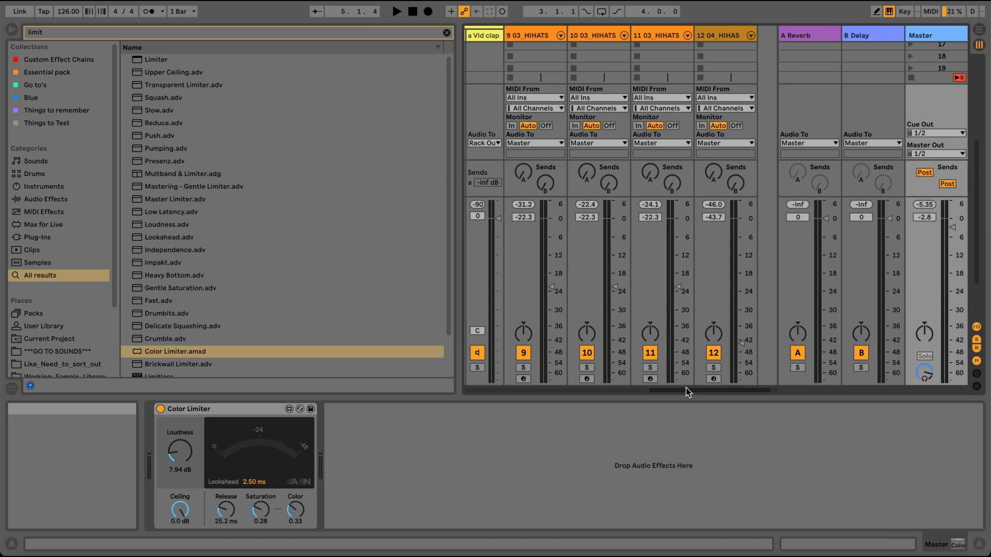
Duplicate the 11 03_HIHATS track and adjust the sample selection macros in the copy's Drum Rack
{"action": "left_click_drag", "start_coordinate": [686, 389], "coordinate": [524, 373]}
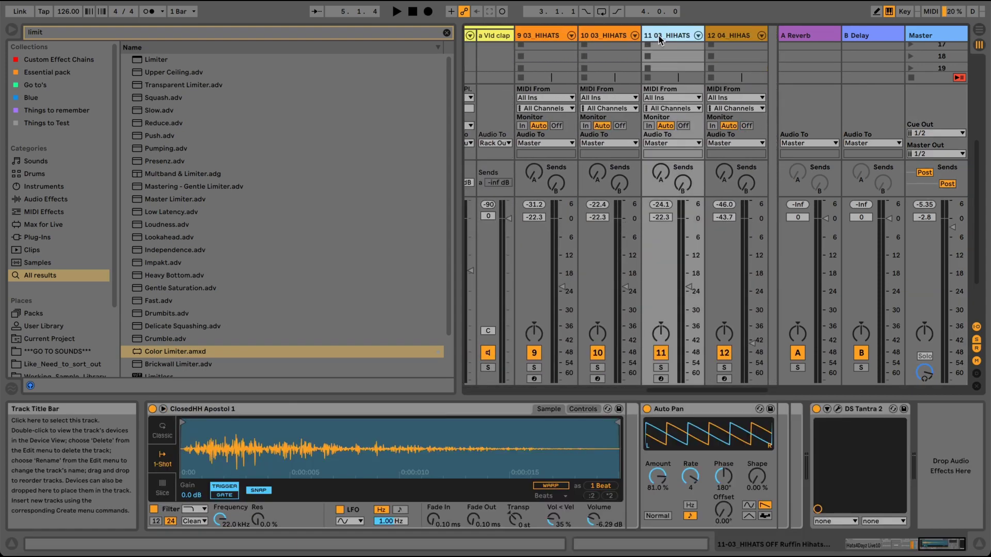
{"action": "key", "text": "super+d"}
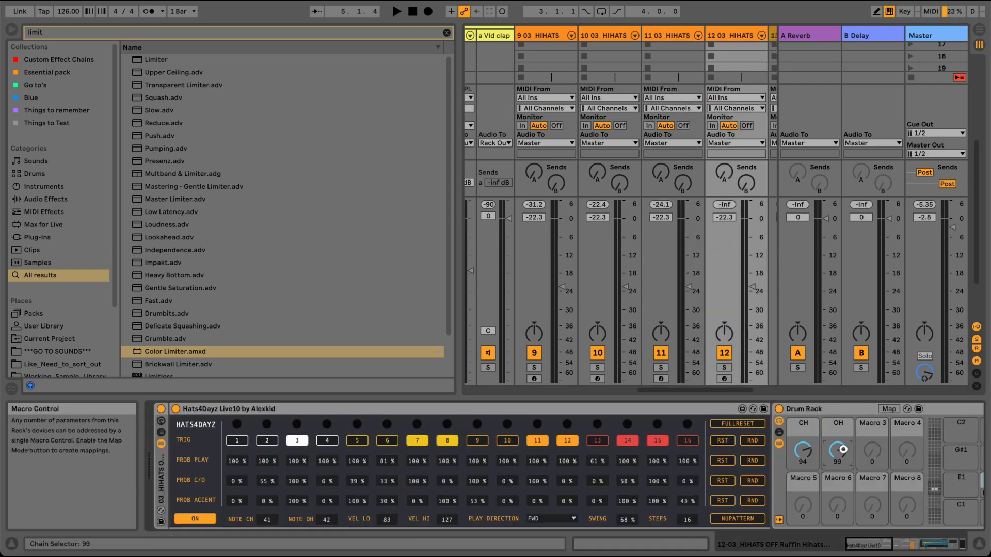
{"action": "left_click_drag", "start_coordinate": [890, 544], "coordinate": [929, 544]}
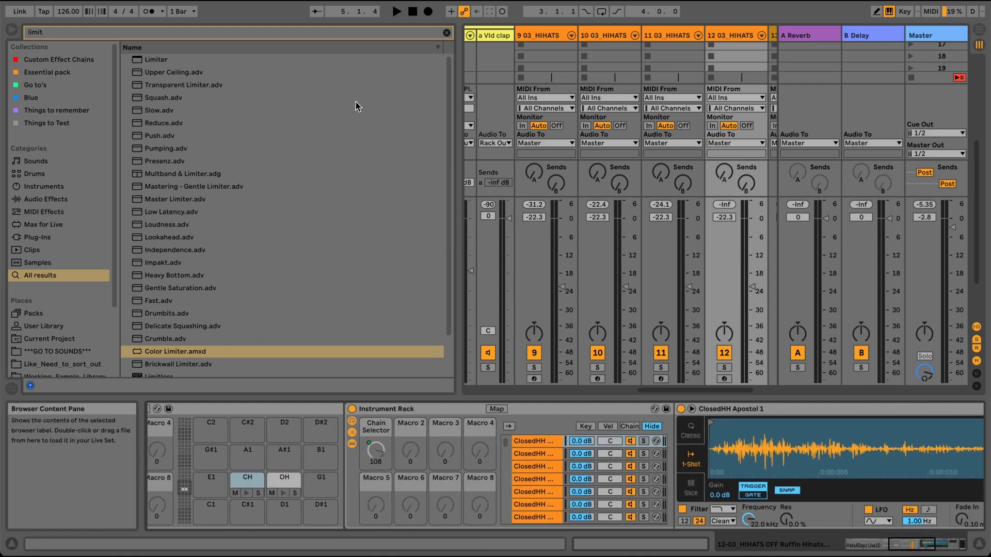
Solo the new hi-hat copy on track 12, search the browser for "cry", and add Crystallizer to that track
{"action": "left_click", "coordinate": [724, 367]}
{"action": "left_click", "coordinate": [447, 33]}
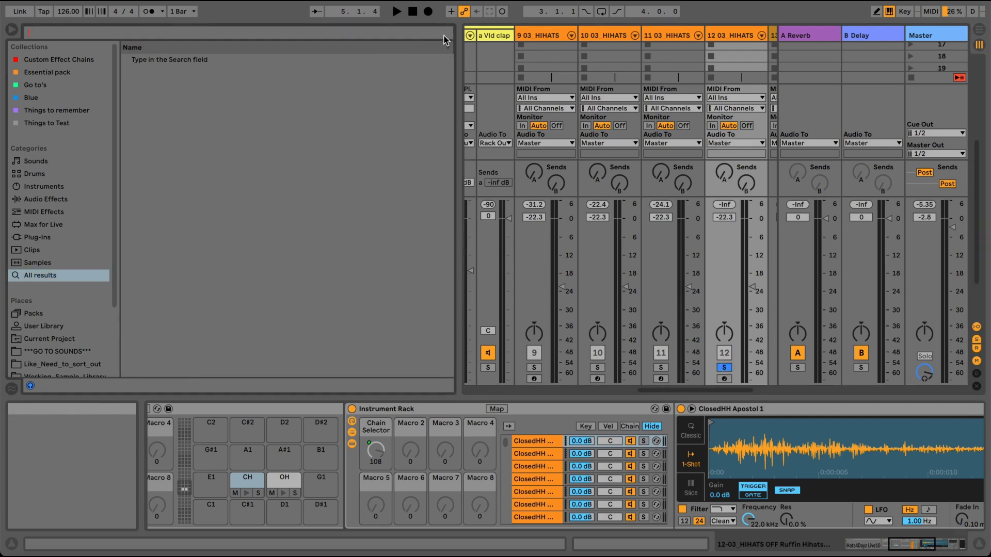
{"action": "type", "text": "cry"}
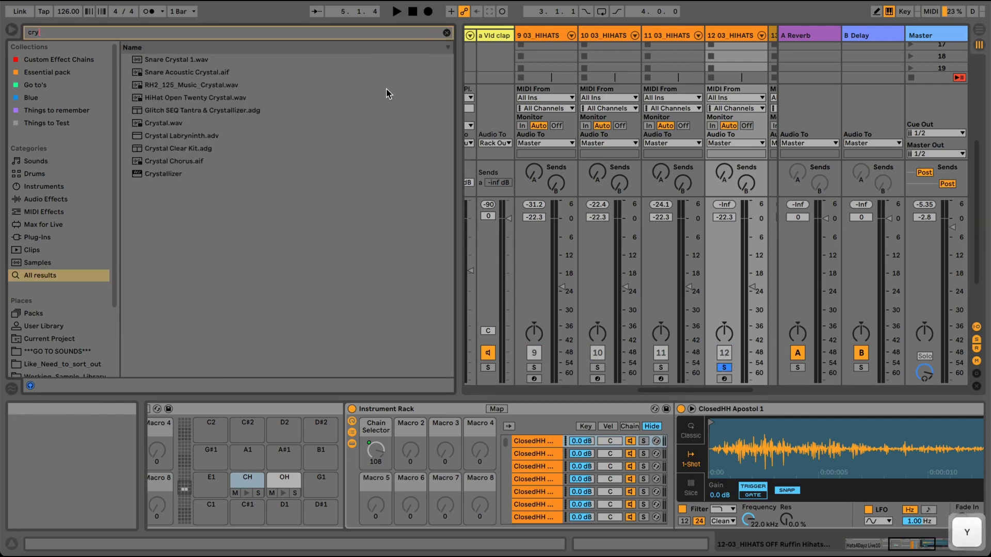
{"action": "left_click_drag", "start_coordinate": [169, 176], "coordinate": [640, 109]}
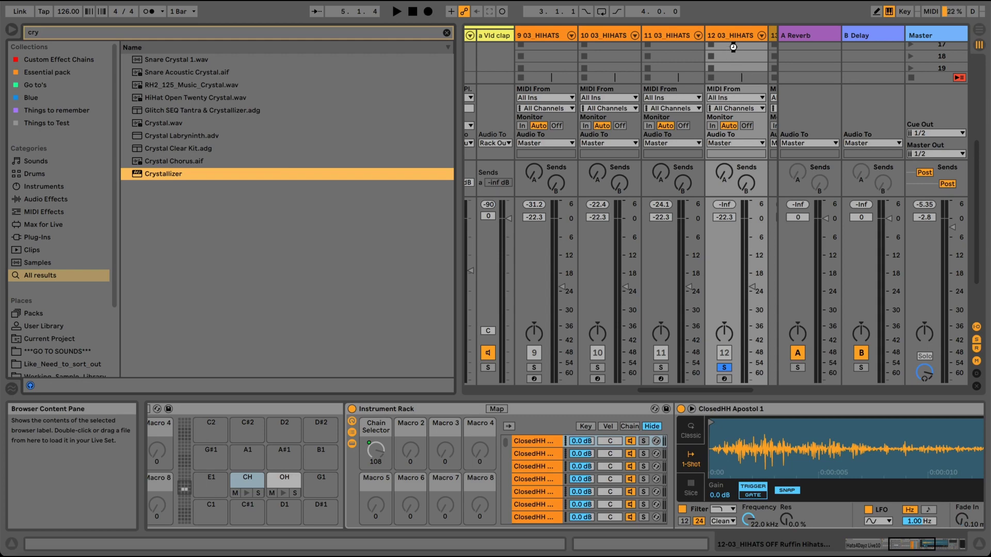
Load the Atari Sounds preset from the Drums category in Crystallizer and close the plug-in window
{"action": "left_click_drag", "start_coordinate": [736, 41], "coordinate": [736, 43]}
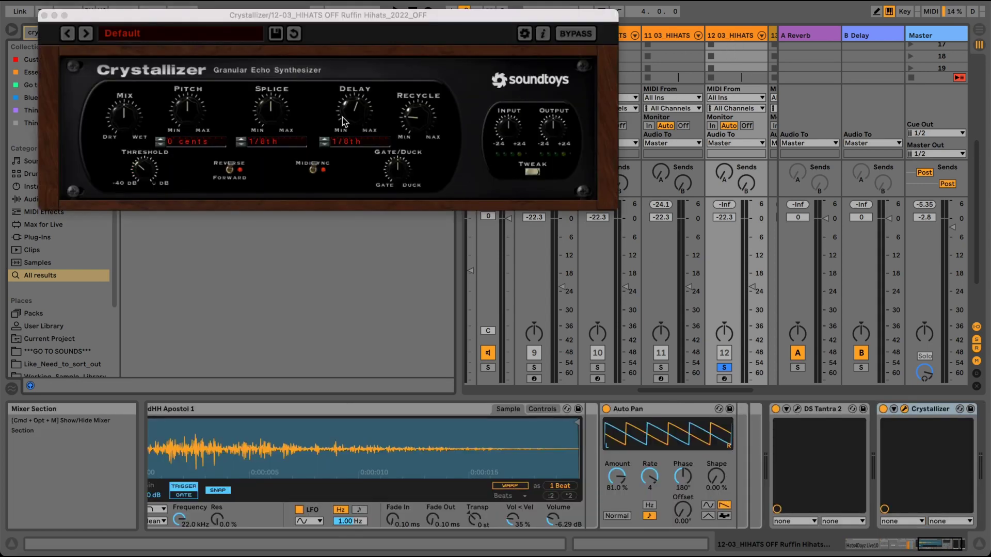
{"action": "left_click", "coordinate": [159, 36]}
{"action": "mouse_move", "coordinate": [156, 50]}
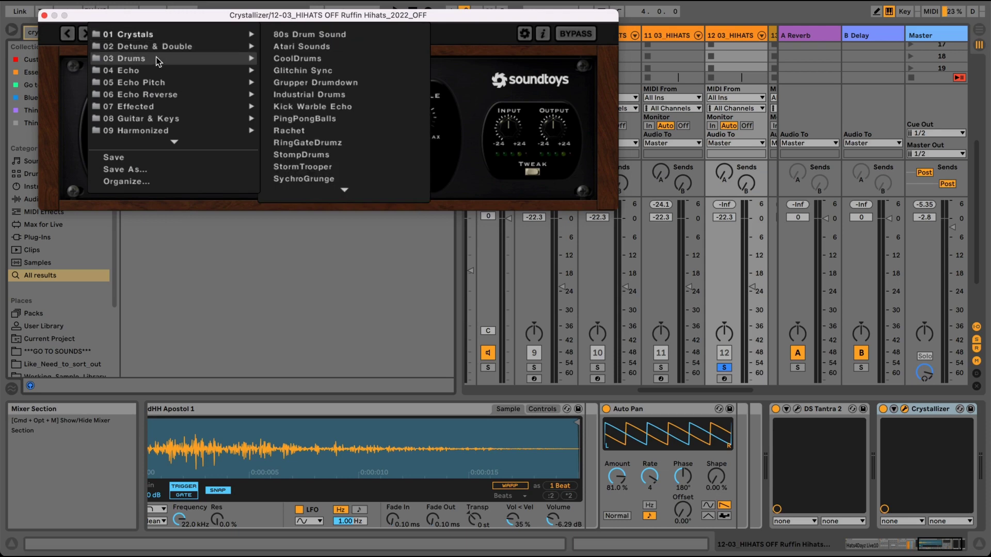
{"action": "left_click", "coordinate": [292, 47]}
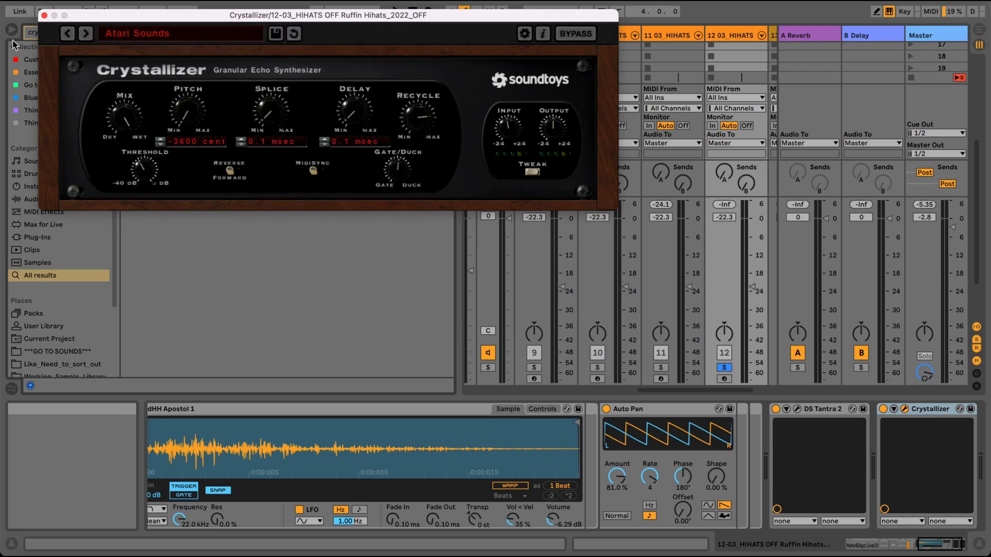
{"action": "left_click", "coordinate": [44, 16]}
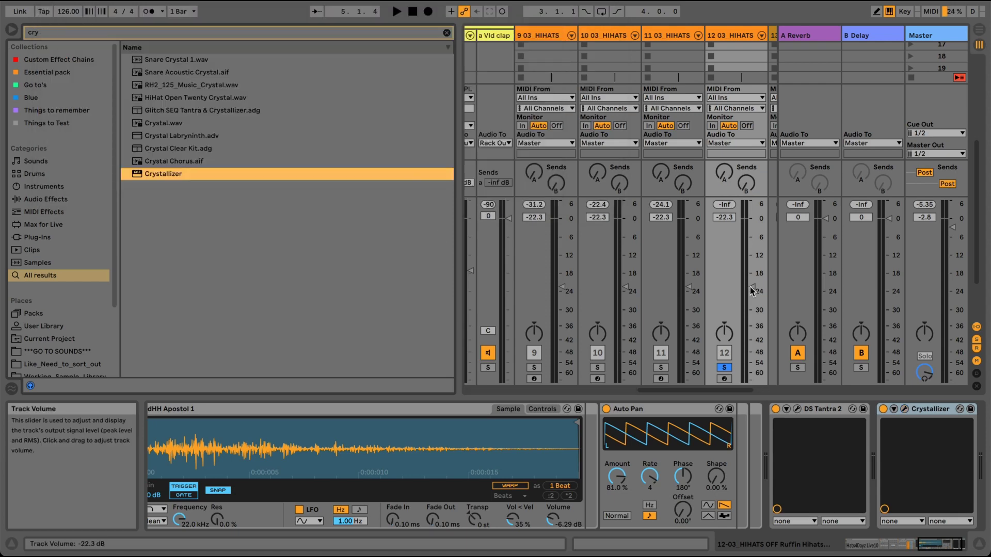
Move Crystallizer ahead of DS Tantra 2, set track 12's volume to -22.1 dB and start playback
{"action": "left_click_drag", "start_coordinate": [748, 280], "coordinate": [748, 287]}
{"action": "left_click_drag", "start_coordinate": [936, 411], "coordinate": [788, 424]}
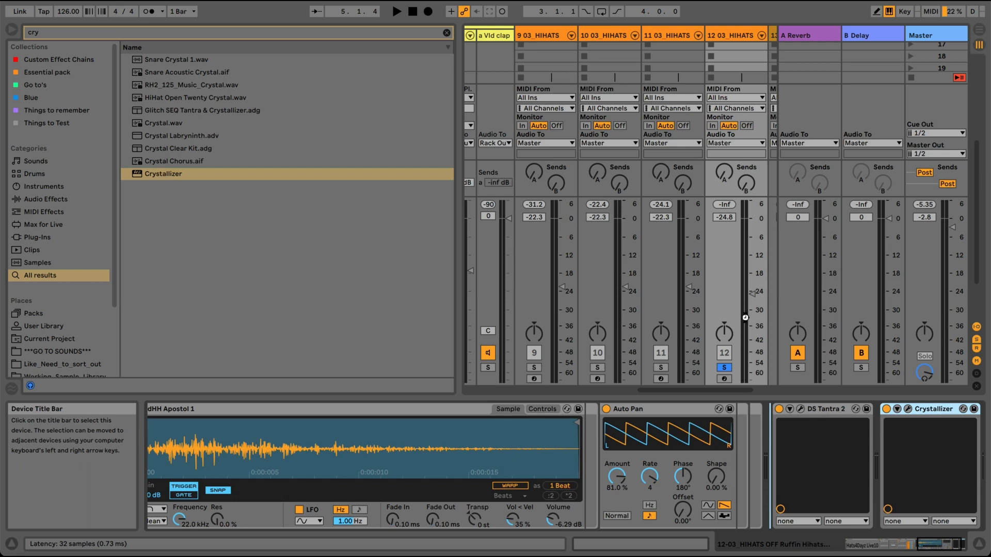
{"action": "left_click_drag", "start_coordinate": [754, 297], "coordinate": [749, 289]}
{"action": "key", "text": "space"}
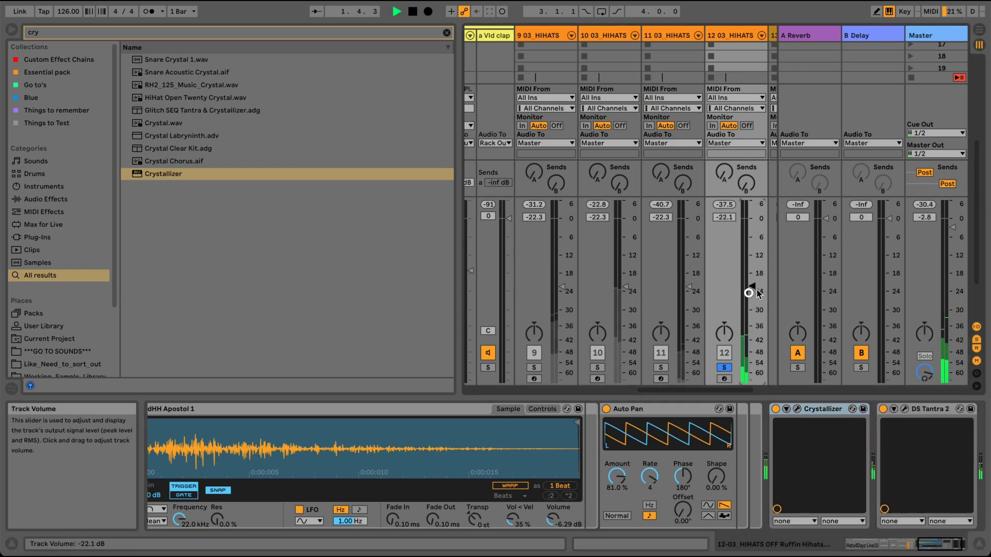
Open DS Tantra 2 on track 12 and step through its presets to FLT NANOBOT
{"action": "left_click", "coordinate": [904, 408]}
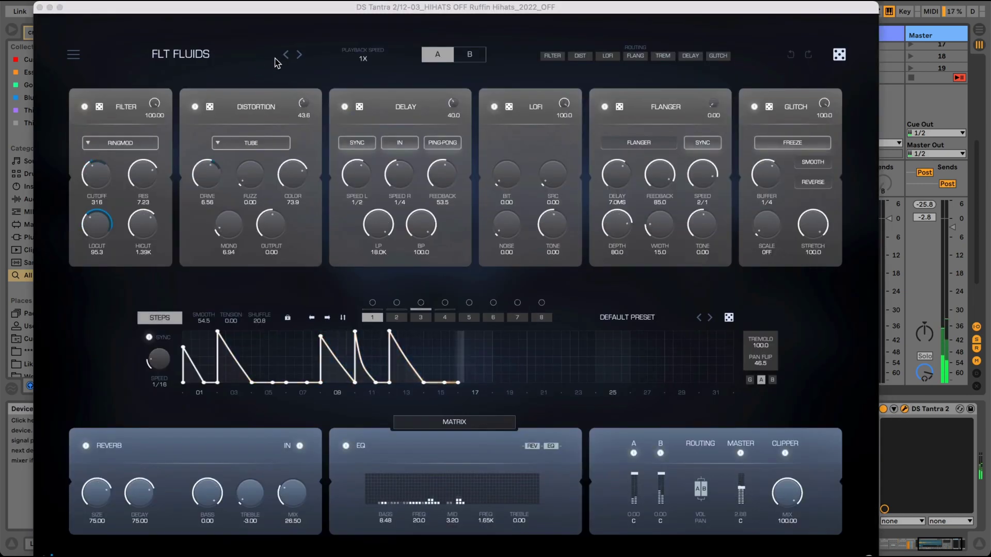
{"action": "left_click", "coordinate": [298, 56]}
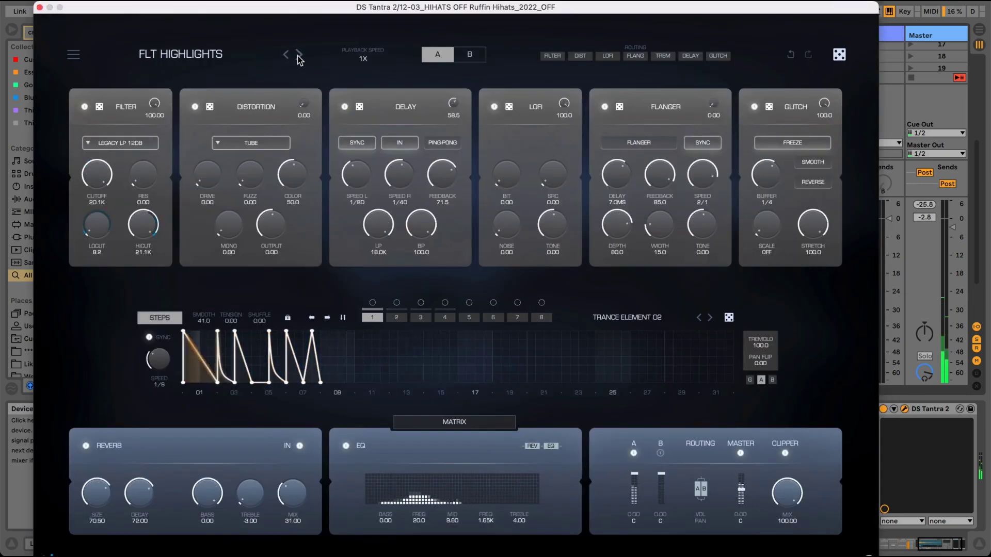
{"action": "left_click", "coordinate": [299, 54]}
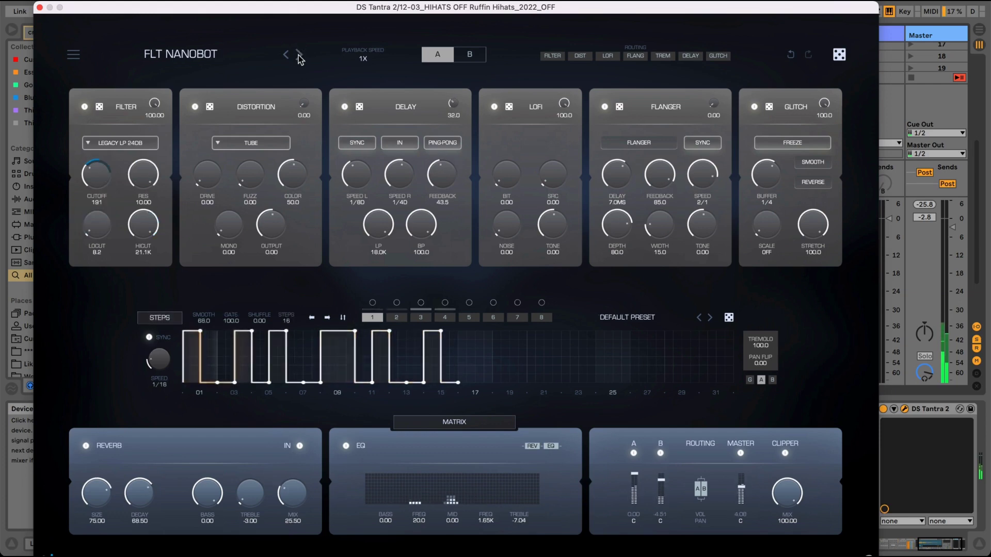
Set DS Tantra 2's distortion drive to 5.70 and amount to 15.8, left delay speed to 1/2T and delay amount to 45.8
{"action": "left_click_drag", "start_coordinate": [196, 174], "coordinate": [206, 122]}
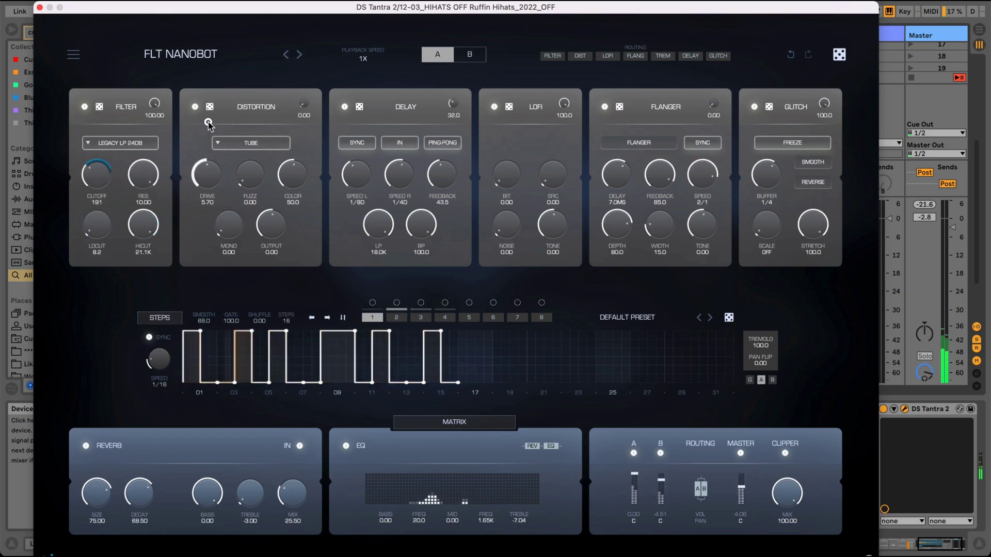
{"action": "mouse_move", "coordinate": [302, 103]}
{"action": "left_mouse_down"}
{"action": "mouse_move", "coordinate": [294, 71]}
{"action": "mouse_move", "coordinate": [301, 88]}
{"action": "left_mouse_up"}
{"action": "left_click_drag", "start_coordinate": [369, 174], "coordinate": [370, 161]}
{"action": "left_click_drag", "start_coordinate": [452, 103], "coordinate": [449, 85]}
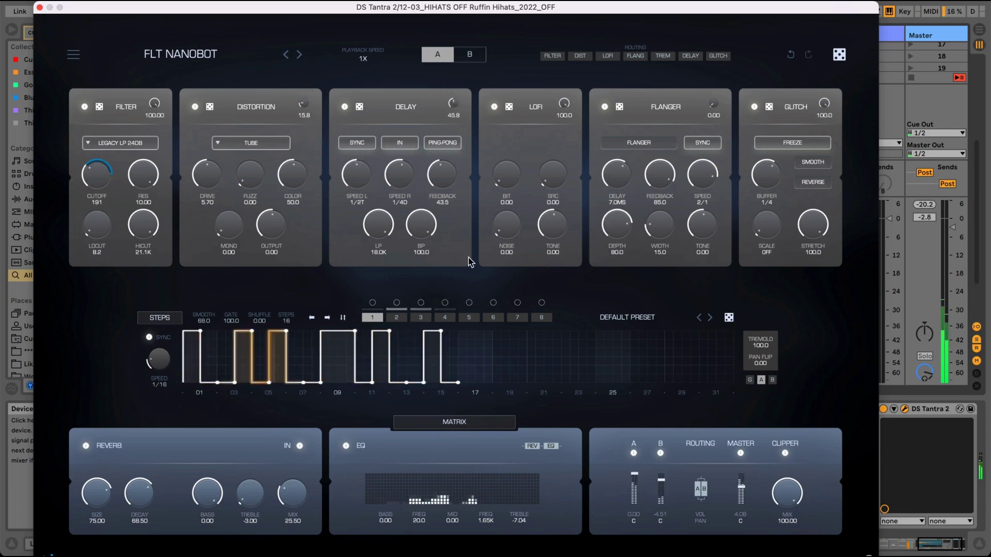
Try the 2x and 0.5x playback speeds in DS Tantra 2, restore 1x, and lower channel B's level
{"action": "left_click", "coordinate": [376, 66]}
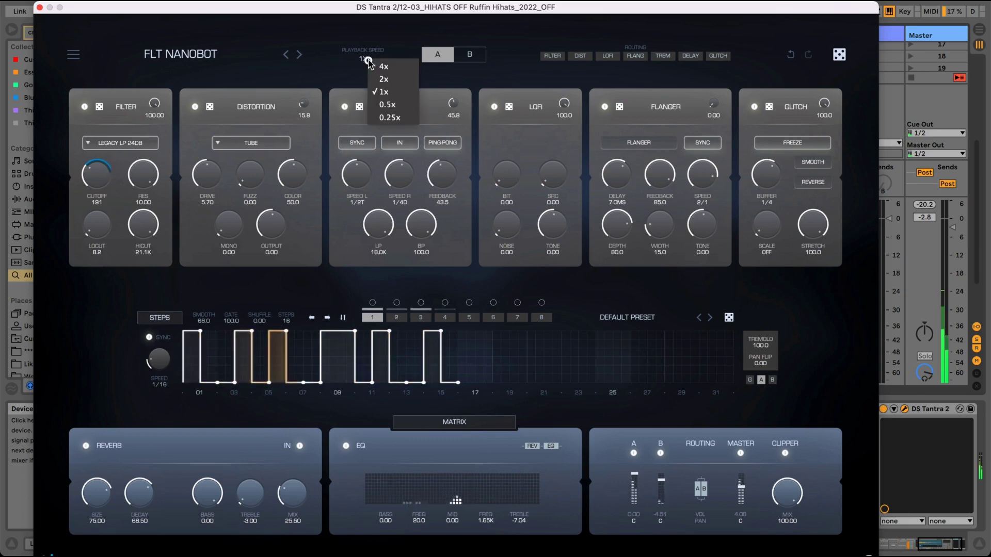
{"action": "left_click", "coordinate": [378, 80]}
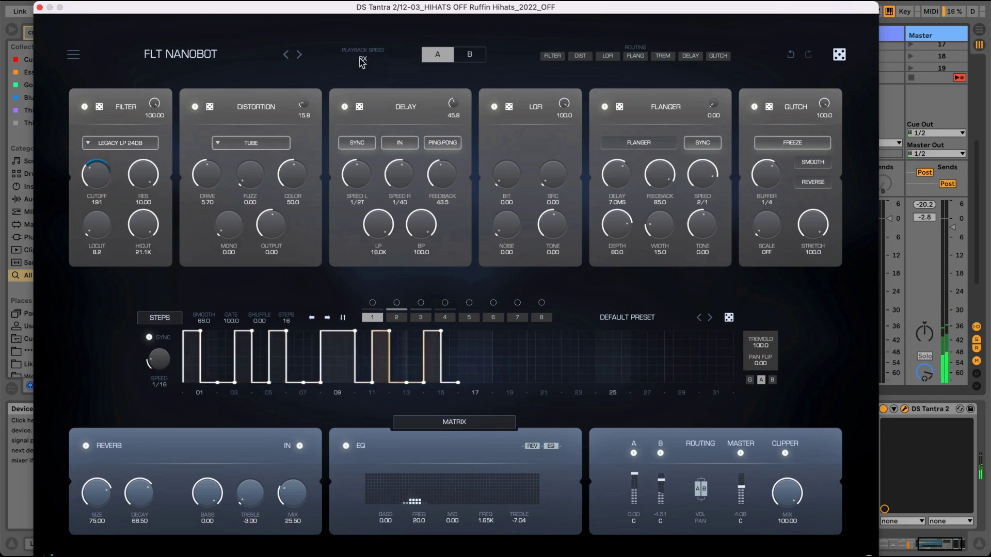
{"action": "left_click", "coordinate": [362, 59]}
{"action": "left_click", "coordinate": [374, 107]}
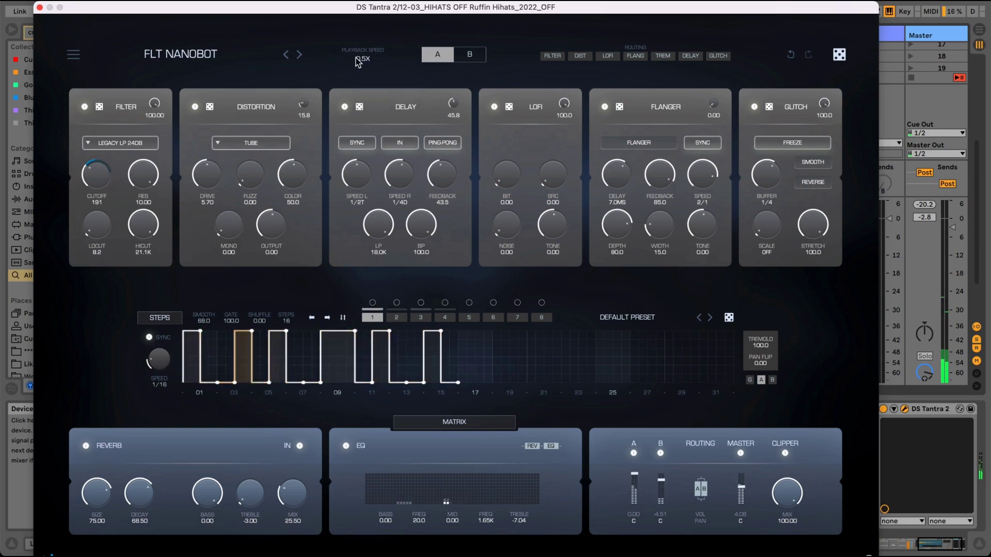
{"action": "left_click", "coordinate": [361, 59]}
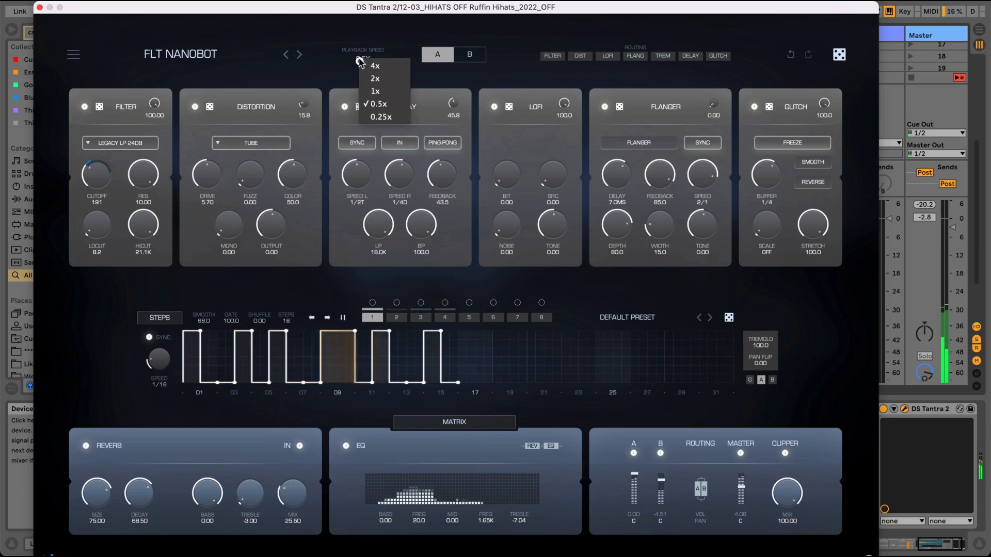
{"action": "left_click", "coordinate": [368, 93]}
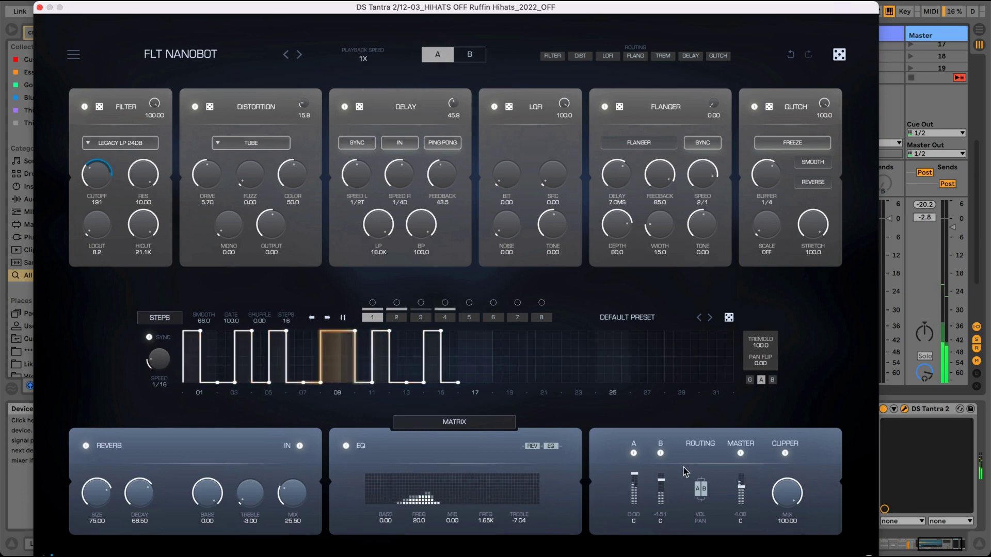
{"action": "left_click_drag", "start_coordinate": [660, 479], "coordinate": [662, 531]}
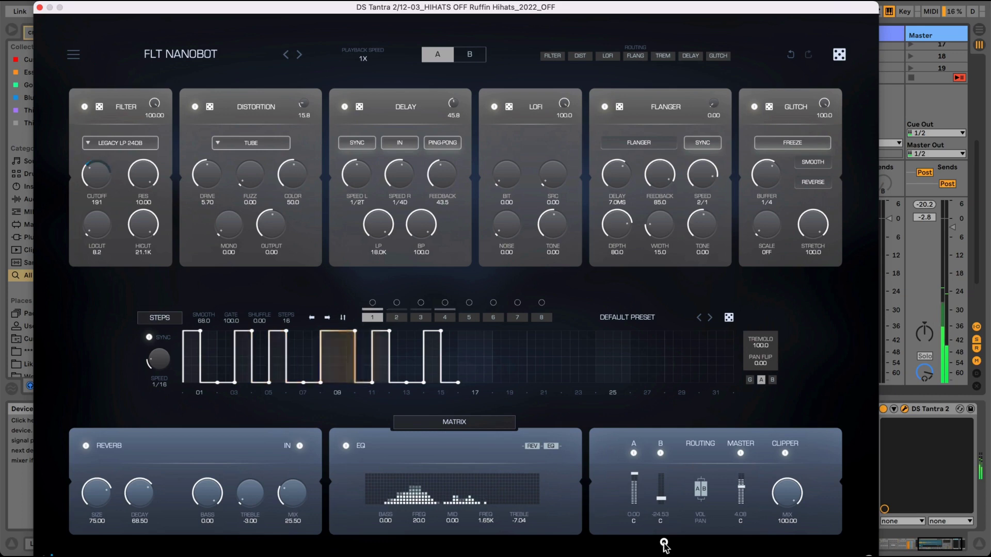
Load the FLT ON THE EDGE preset in DS Tantra 2 and close its window
{"action": "left_click", "coordinate": [300, 55]}
{"action": "left_click", "coordinate": [299, 54]}
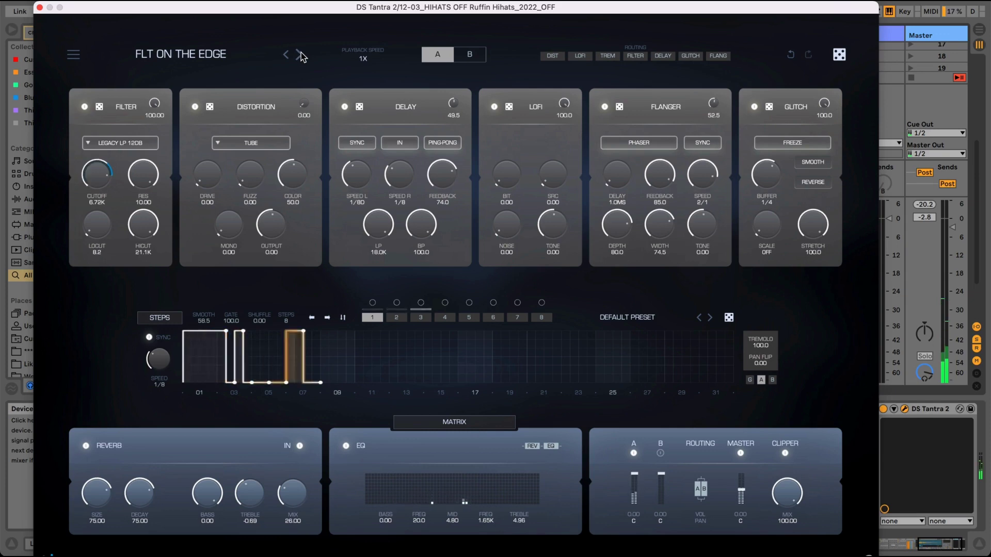
{"action": "left_click", "coordinate": [39, 8]}
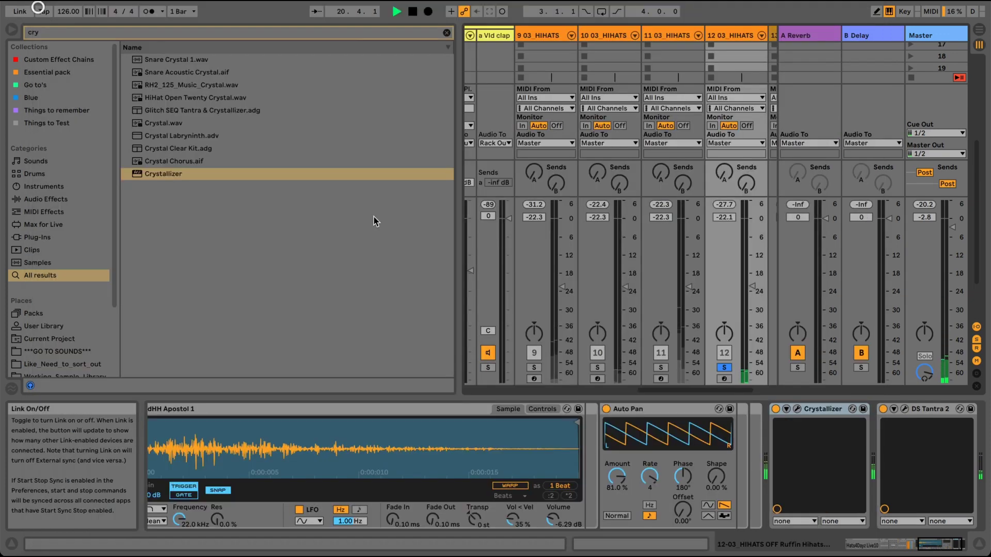
Temporarily disable DS Tantra 2 while switching Crystallizer to Reverse, adjusting its Recycle amount and trying MIDI sync
{"action": "left_click", "coordinate": [775, 410]}
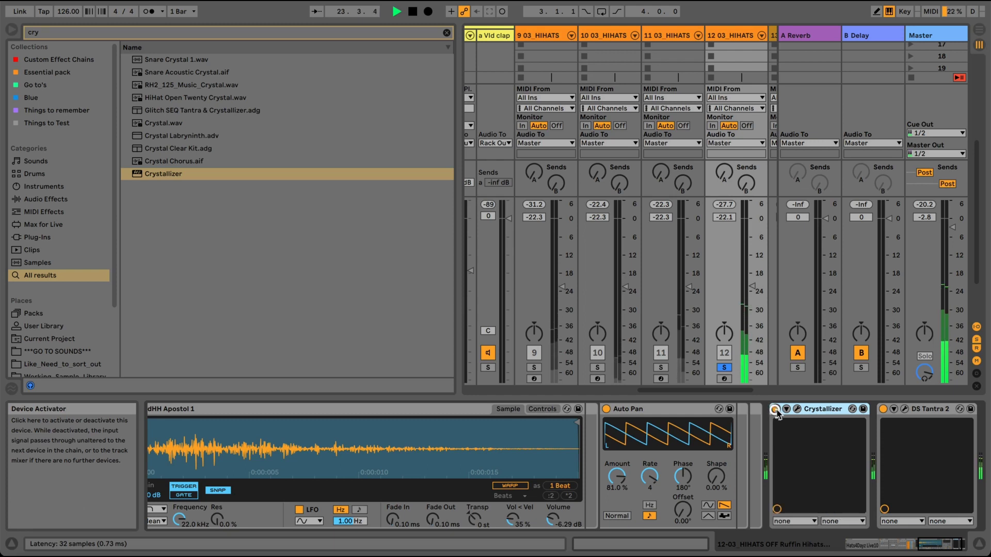
{"action": "left_click", "coordinate": [882, 409]}
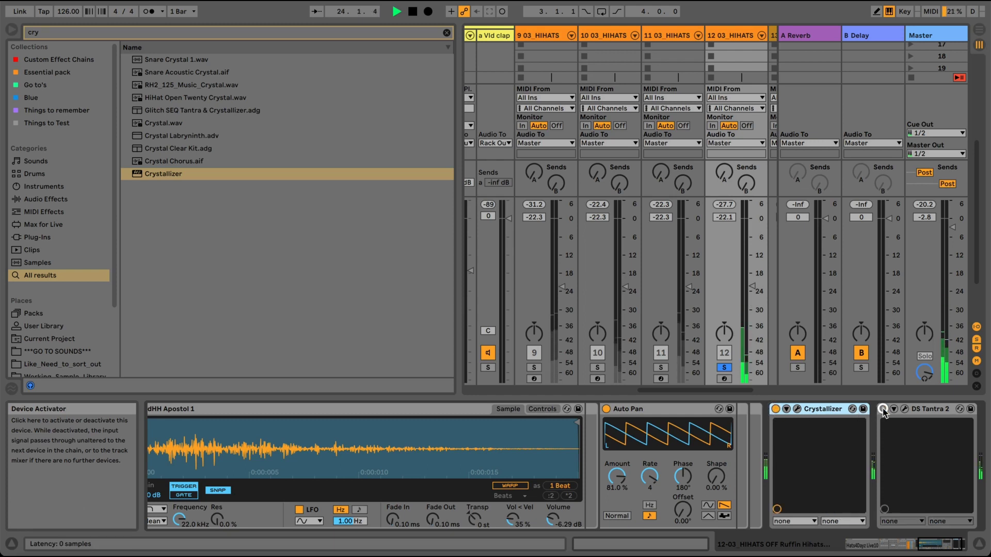
{"action": "left_click", "coordinate": [798, 409]}
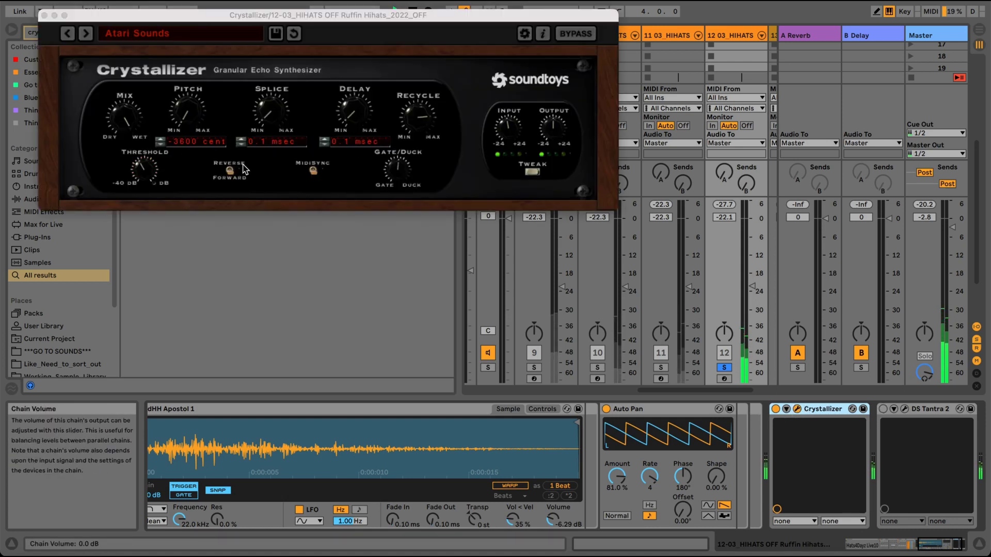
{"action": "left_click", "coordinate": [232, 171]}
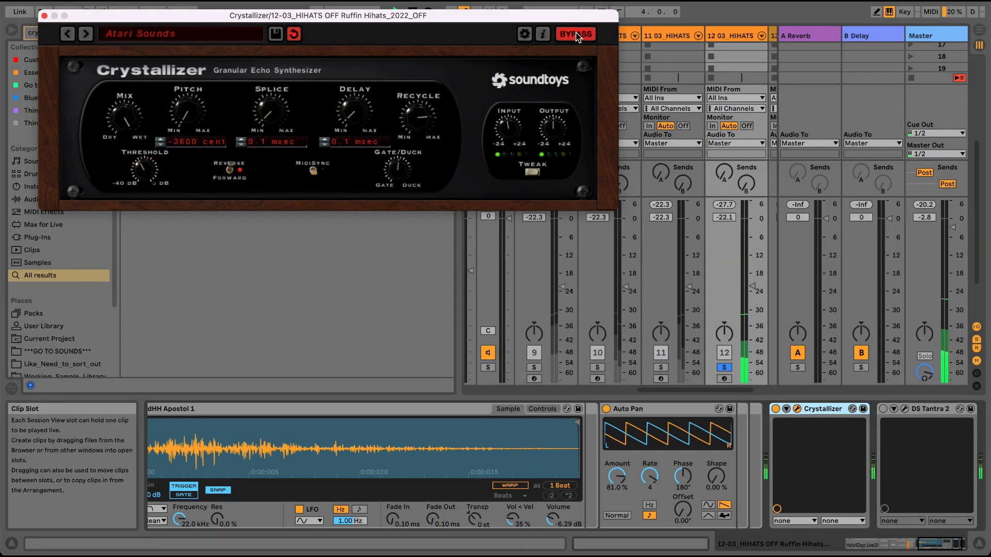
{"action": "mouse_move", "coordinate": [417, 116]}
{"action": "left_mouse_down"}
{"action": "mouse_move", "coordinate": [416, 129]}
{"action": "mouse_move", "coordinate": [414, 101]}
{"action": "left_mouse_up"}
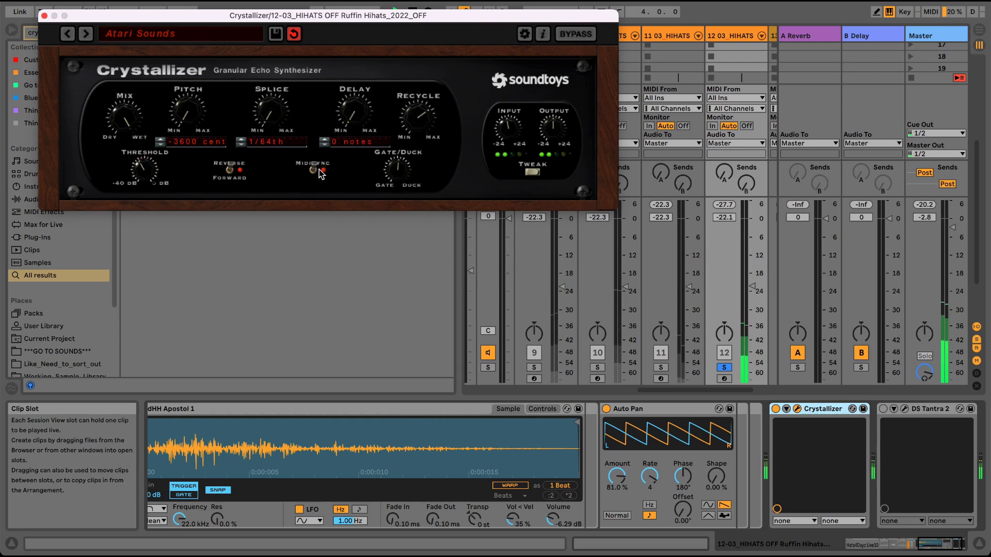
{"action": "left_click", "coordinate": [321, 171]}
{"action": "left_click", "coordinate": [882, 409]}
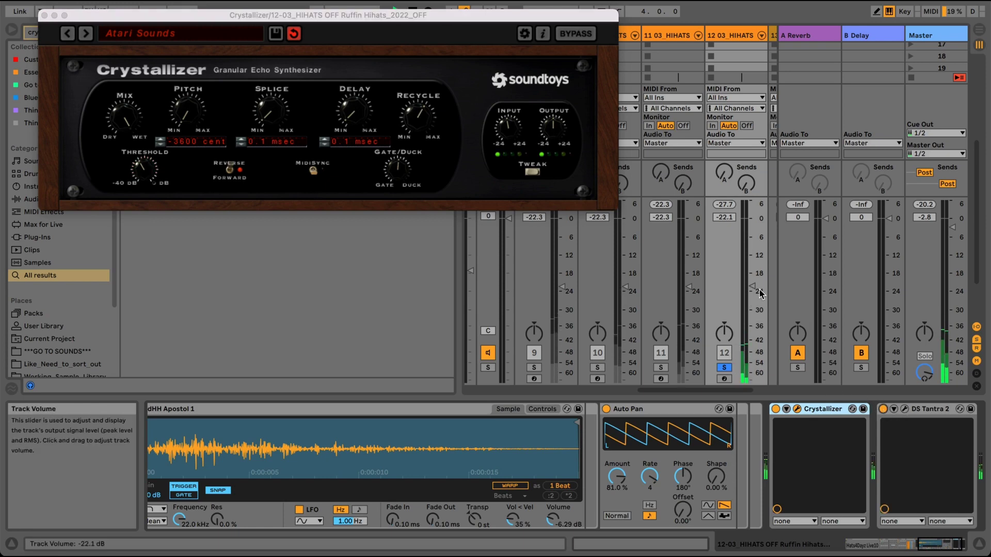
Raise track 12's volume to -20.0 dB and set DS Tantra 2's clipper mix to 57.98
{"action": "left_click_drag", "start_coordinate": [750, 286], "coordinate": [749, 283]}
{"action": "left_click", "coordinate": [904, 409]}
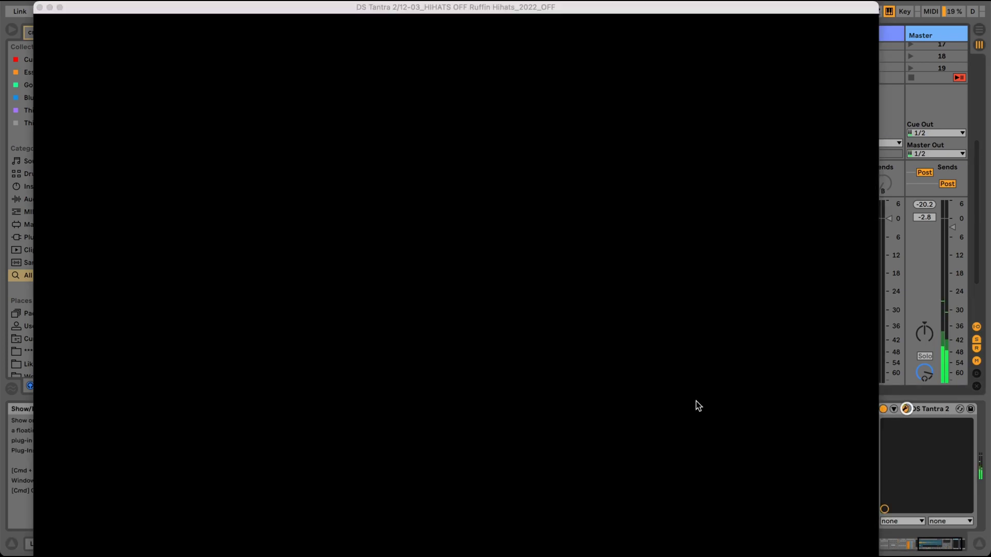
{"action": "left_click_drag", "start_coordinate": [803, 493], "coordinate": [794, 529]}
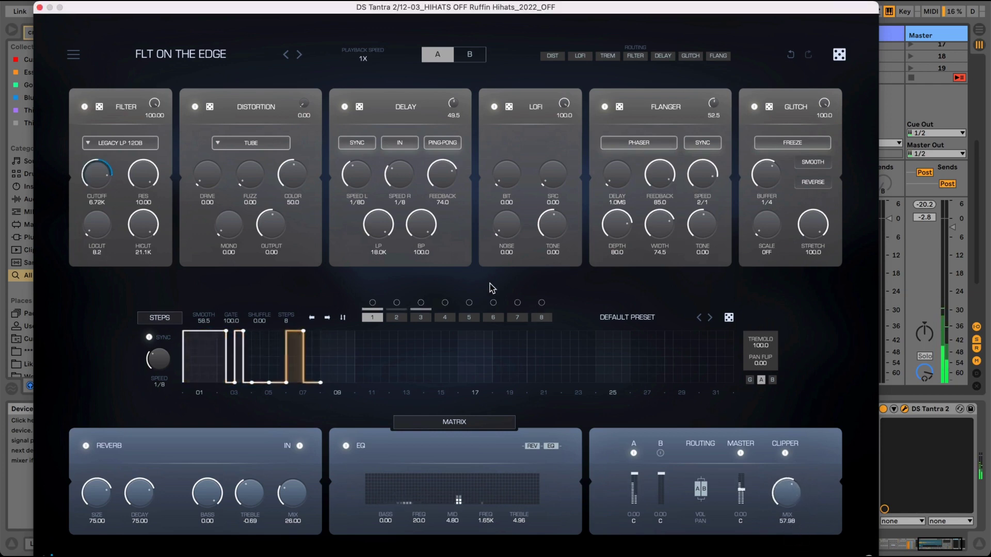
{"action": "left_click", "coordinate": [40, 7]}
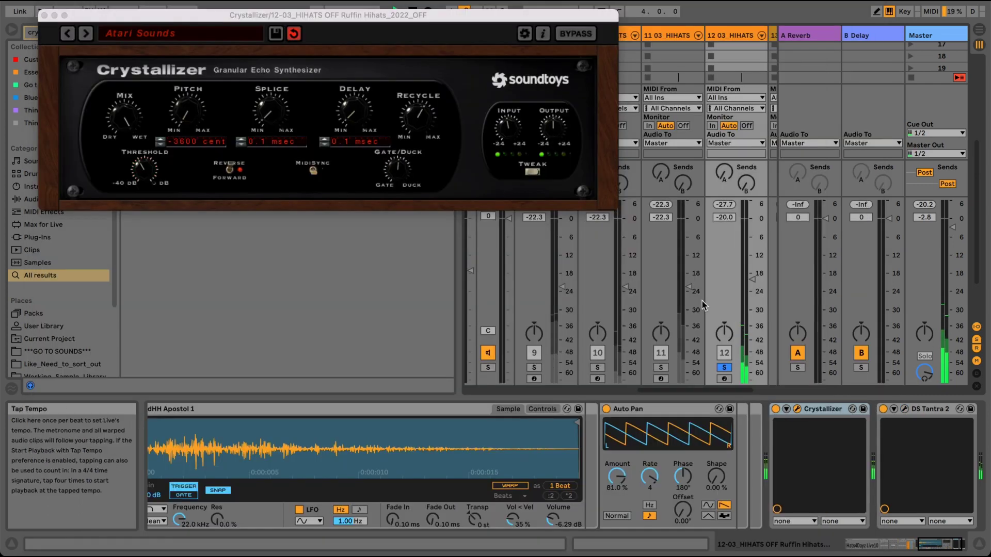
Unsolo track 12, lower its volume to -35.4 dB, and compare the groove with the track muted and unmuted
{"action": "left_click", "coordinate": [723, 367]}
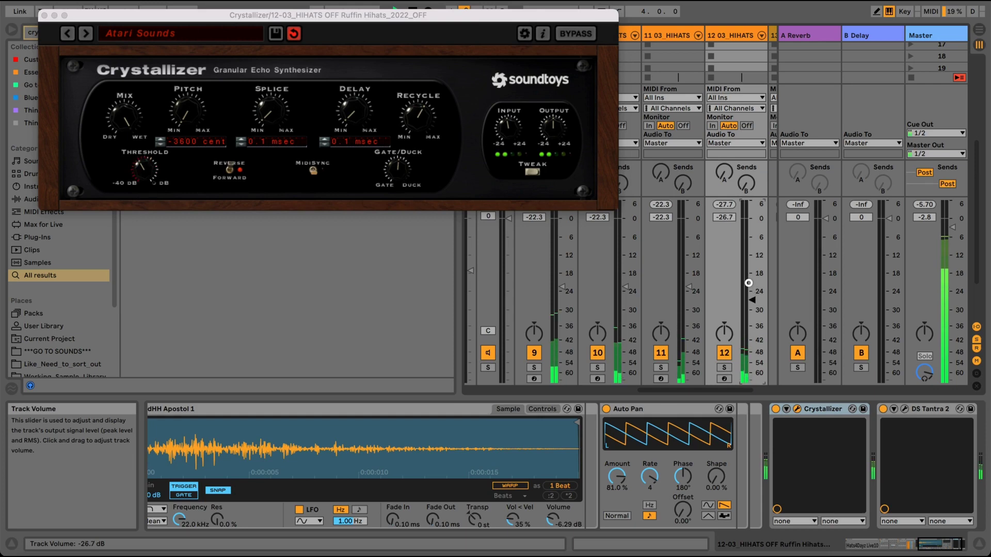
{"action": "left_click_drag", "start_coordinate": [748, 283], "coordinate": [748, 283]}
{"action": "scroll", "coordinate": [748, 282], "scroll_direction": "down", "scroll_amount": 7}
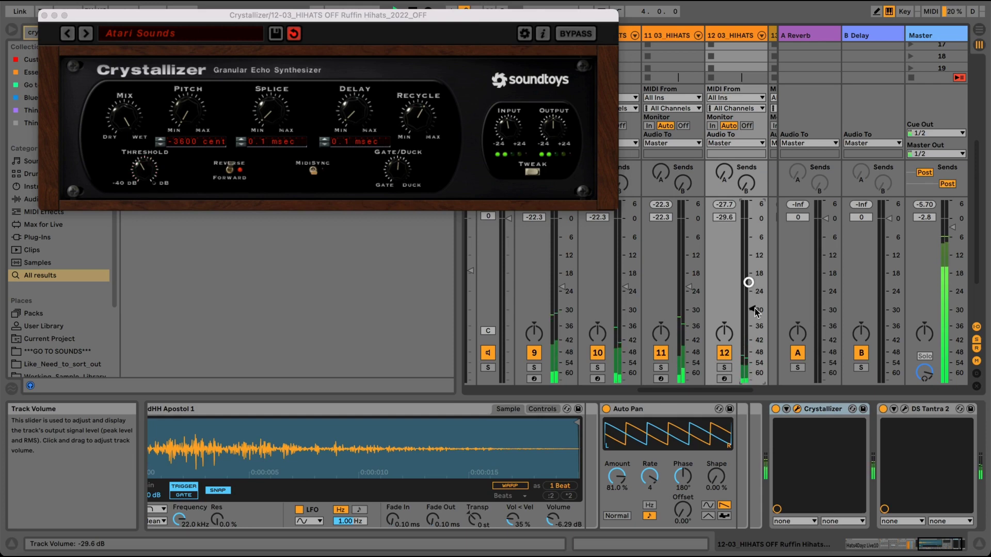
{"action": "left_click", "coordinate": [724, 353]}
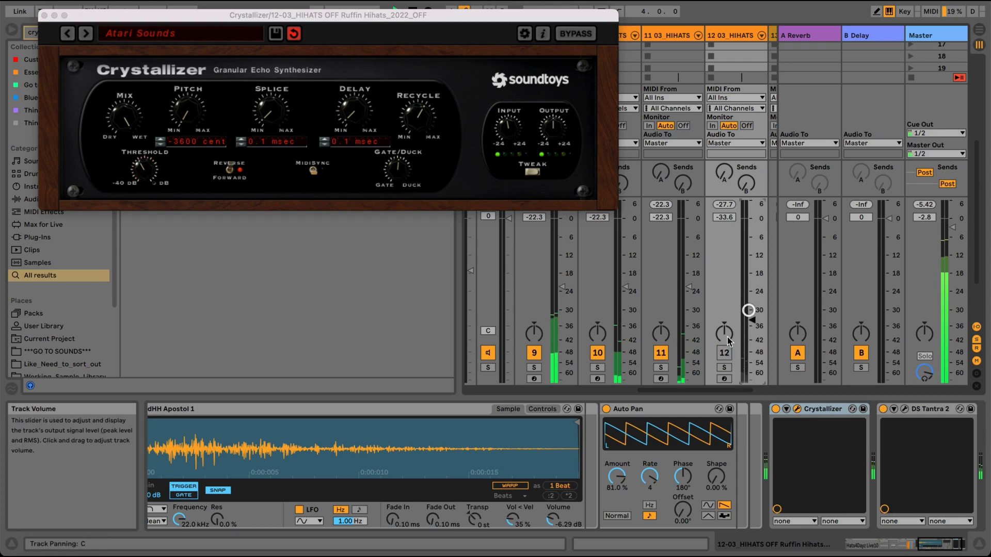
{"action": "left_click", "coordinate": [724, 353]}
{"action": "left_click_drag", "start_coordinate": [749, 312], "coordinate": [748, 321]}
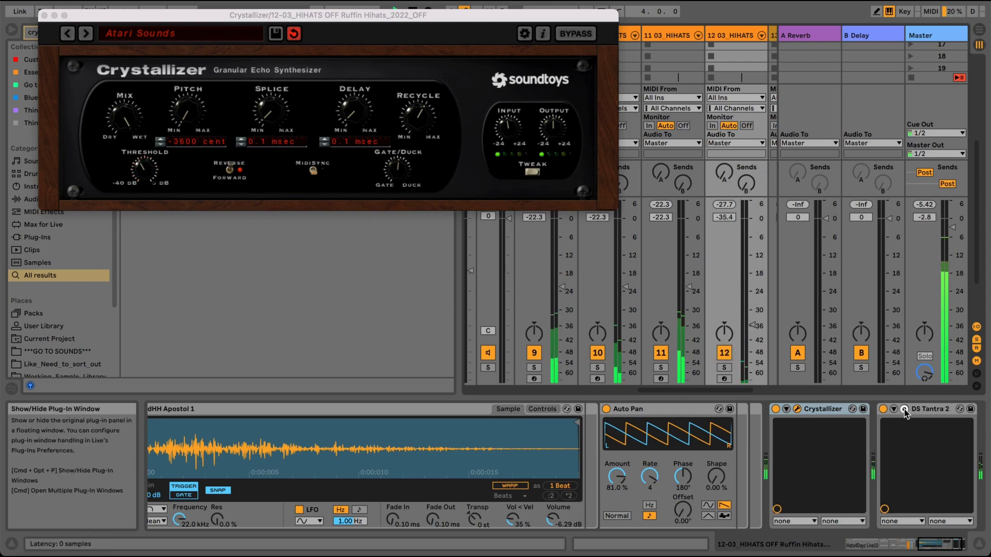
Try the Progression 01 step pattern in track 12's DS Tantra 2, and load the Train Seq preset from the sequences
{"action": "left_click", "coordinate": [905, 409]}
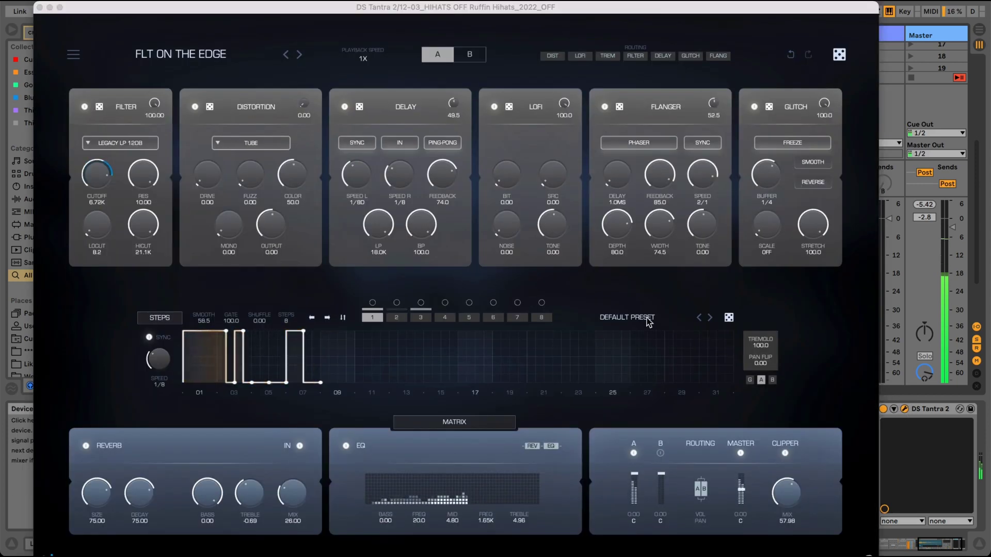
{"action": "left_click", "coordinate": [707, 318]}
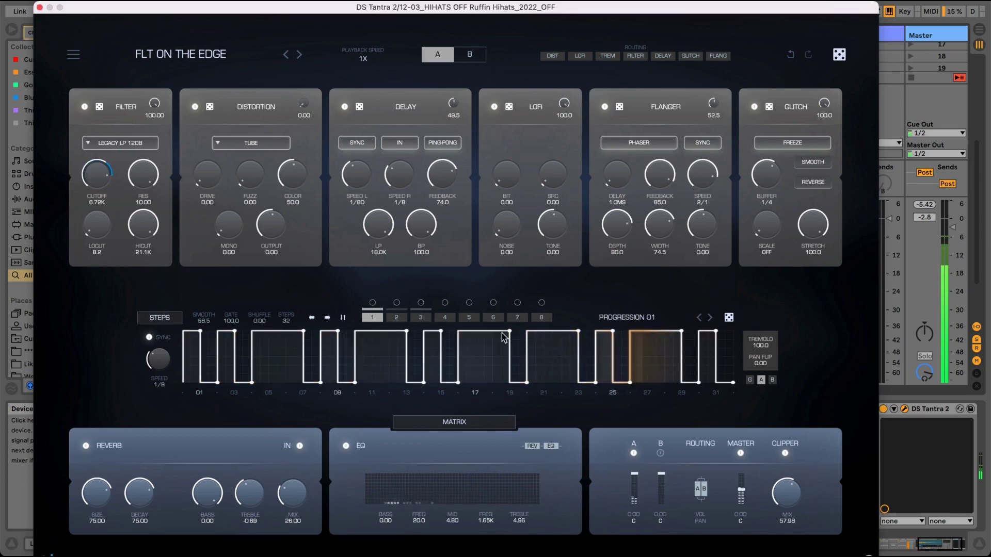
{"action": "left_click", "coordinate": [613, 323]}
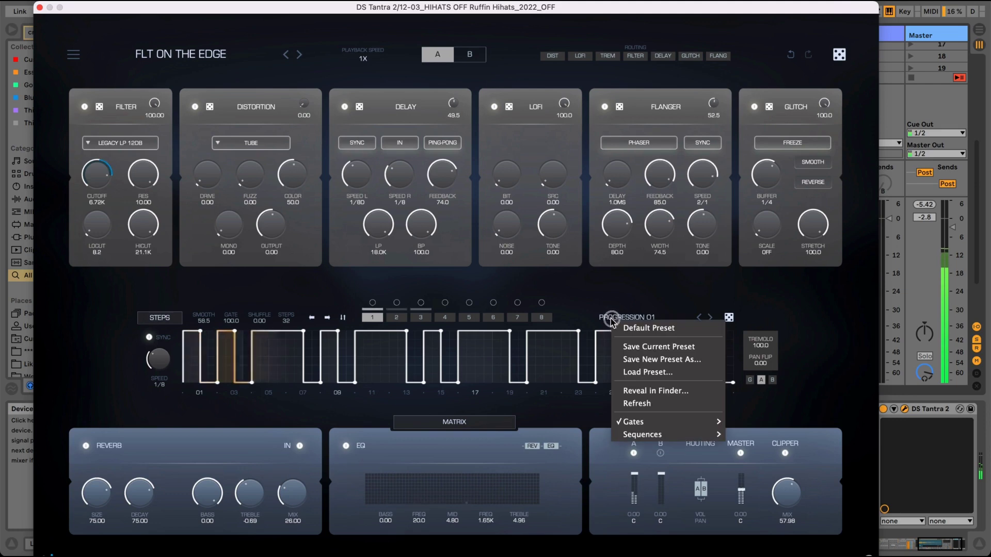
{"action": "mouse_move", "coordinate": [656, 435]}
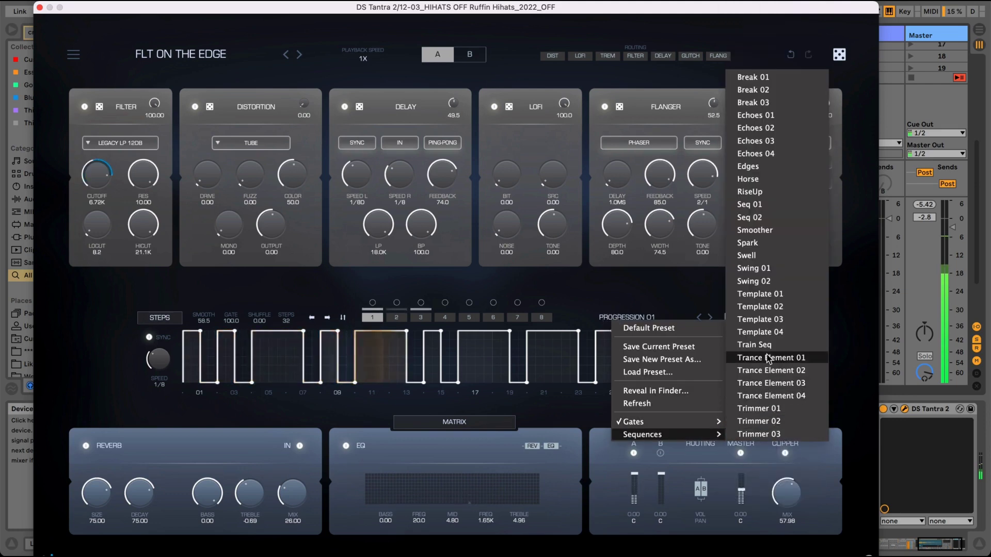
{"action": "left_click", "coordinate": [754, 345]}
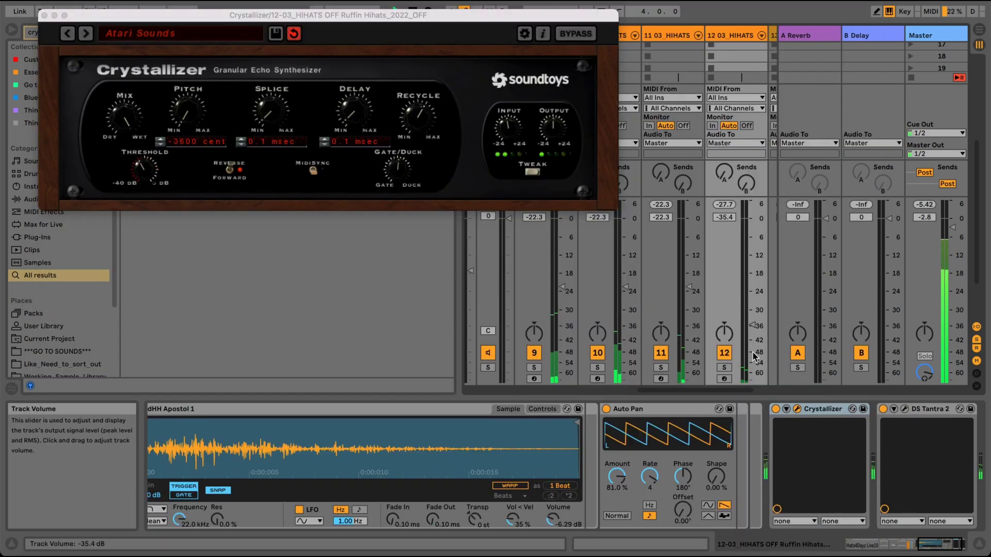
Check hi-hat track 12 in solo, lower its volume to -43.0 dB against the full groove, and stop playback
{"action": "left_click", "coordinate": [725, 367]}
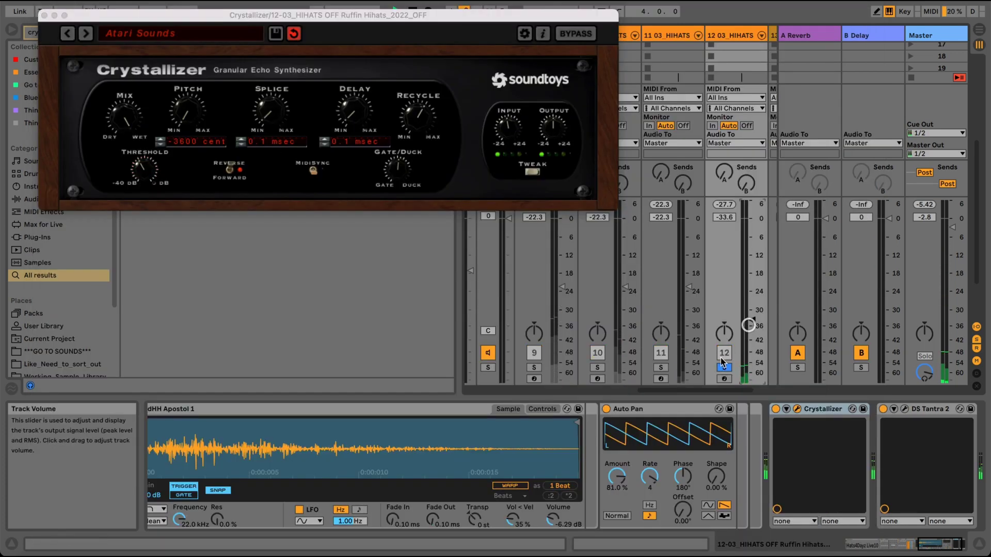
{"action": "left_click", "coordinate": [723, 366]}
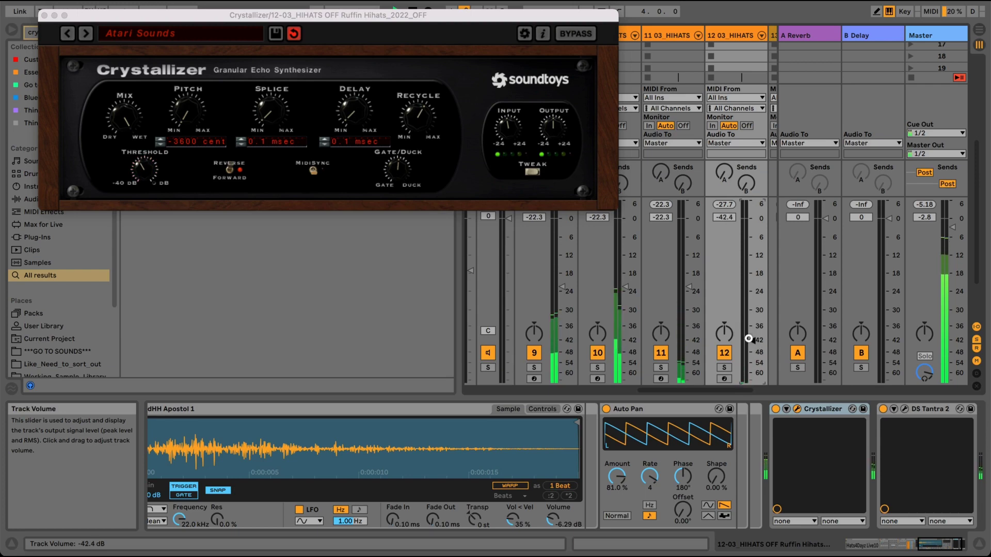
{"action": "key", "text": "space"}
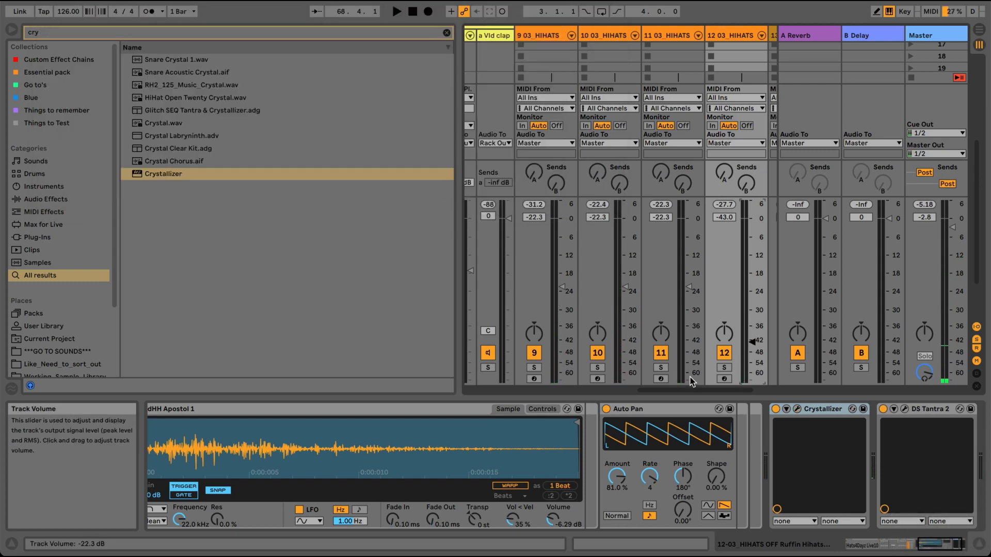
Audition the Karplus Strong bass on track 2 in solo, comparing it with DS Tantra 2 disabled and enabled
{"action": "left_click_drag", "start_coordinate": [684, 390], "coordinate": [552, 364]}
{"action": "scroll", "coordinate": [537, 362], "scroll_direction": "left", "scroll_amount": 3}
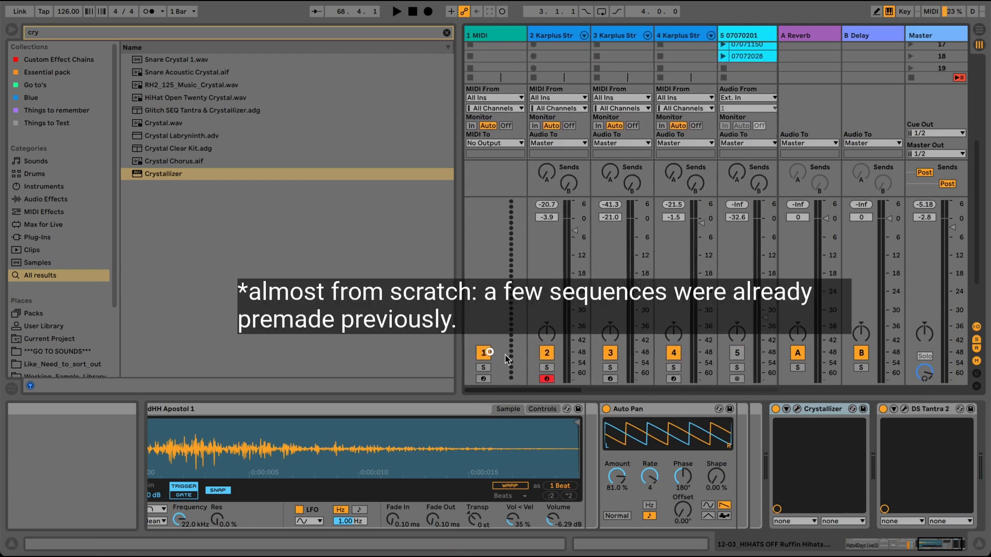
{"action": "left_click", "coordinate": [559, 37]}
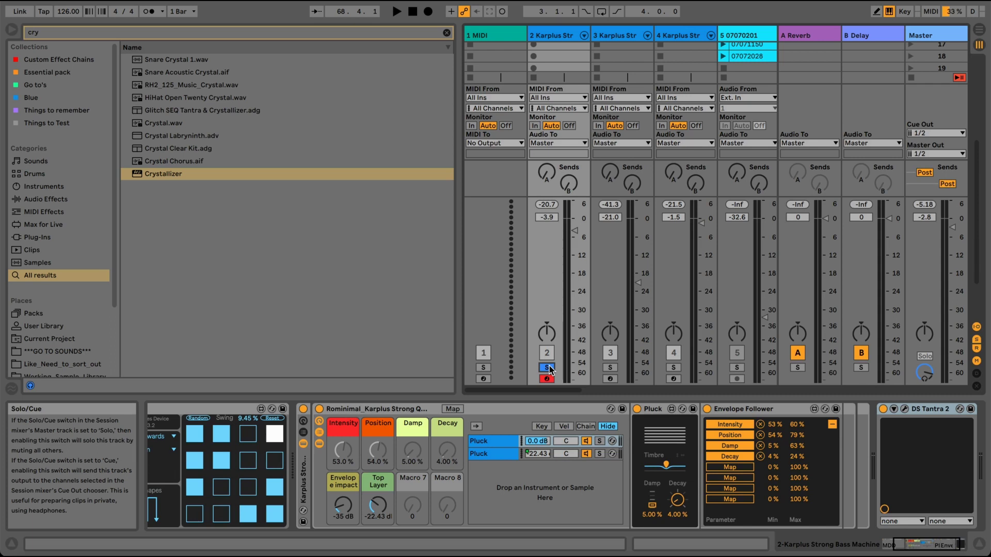
{"action": "key", "text": "space"}
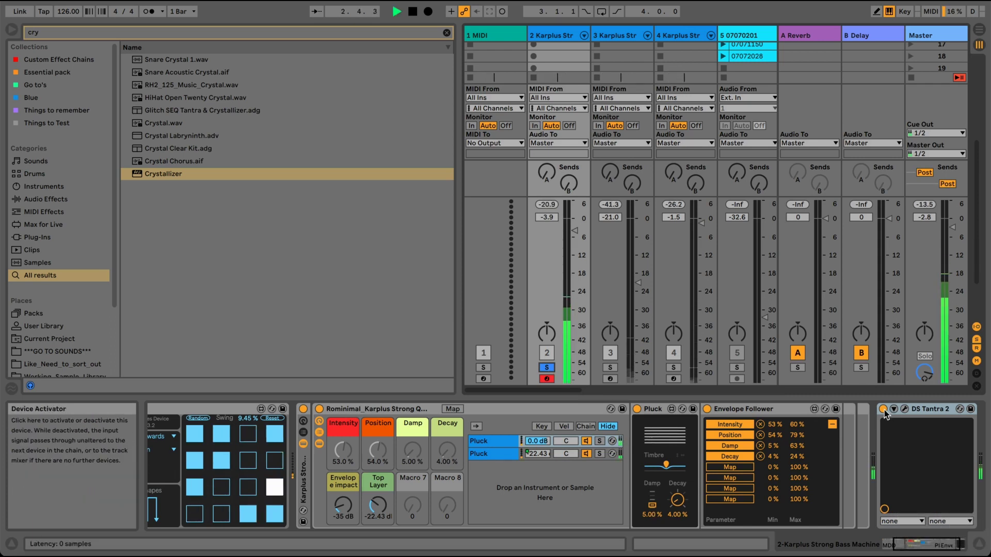
{"action": "left_click", "coordinate": [883, 410]}
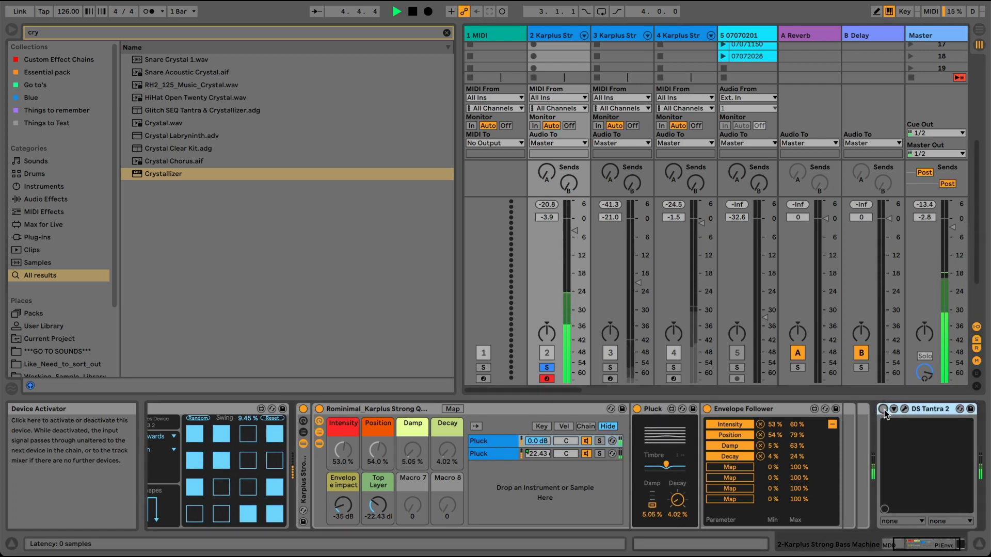
{"action": "left_click", "coordinate": [883, 410]}
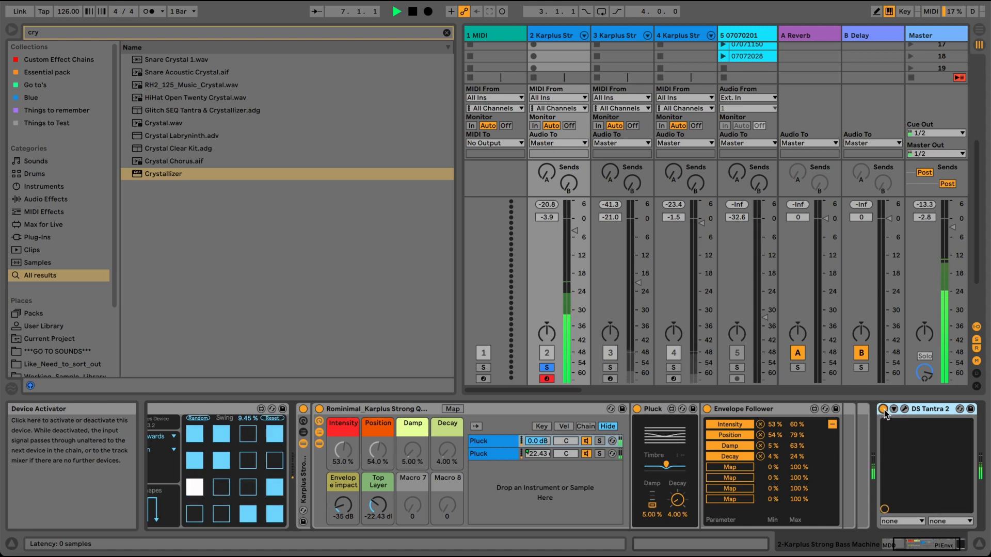
{"action": "key", "text": "space"}
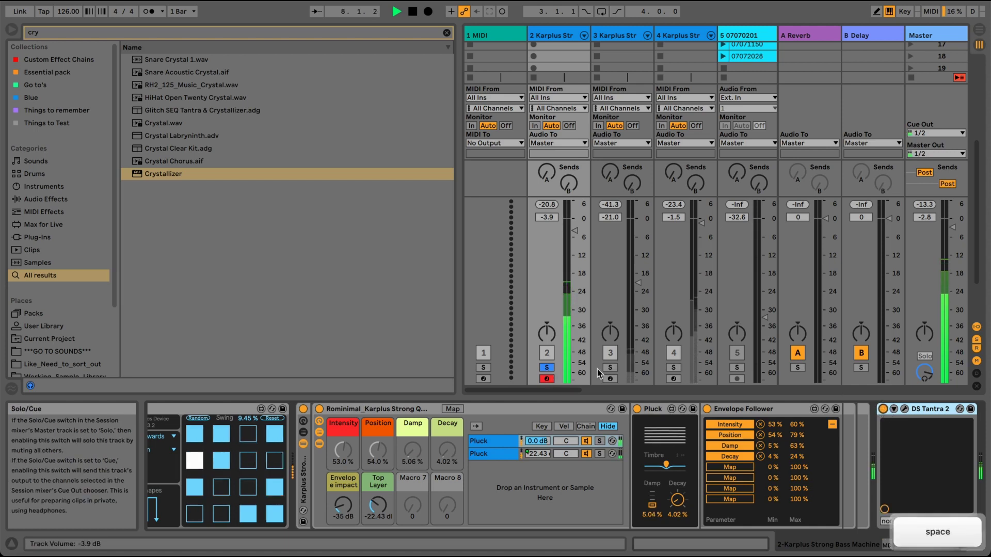
Audition the Karplus Strong bass on track 3 in solo, comparing it with its DS Tantra 2 disabled and enabled
{"action": "left_click", "coordinate": [610, 367]}
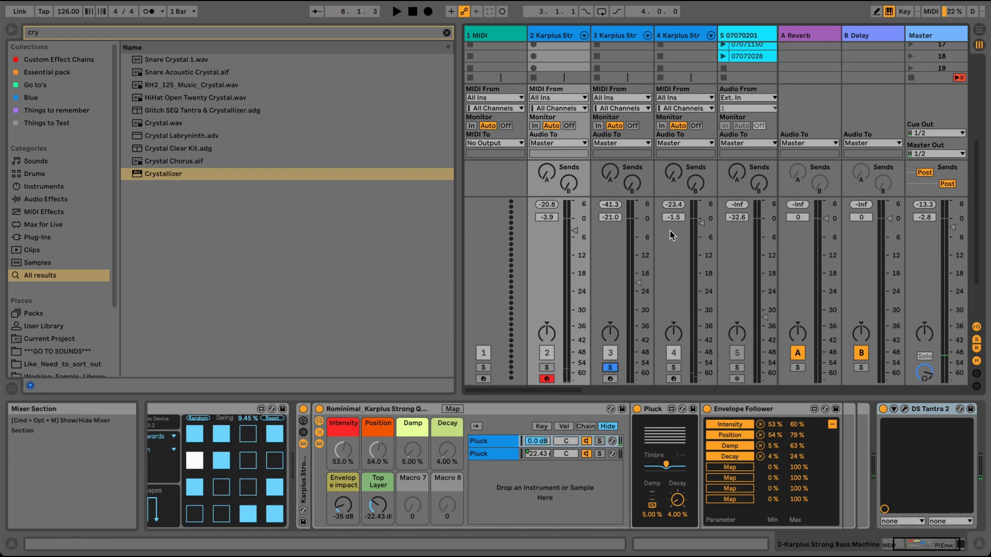
{"action": "key", "text": "space"}
{"action": "key", "text": "space"}
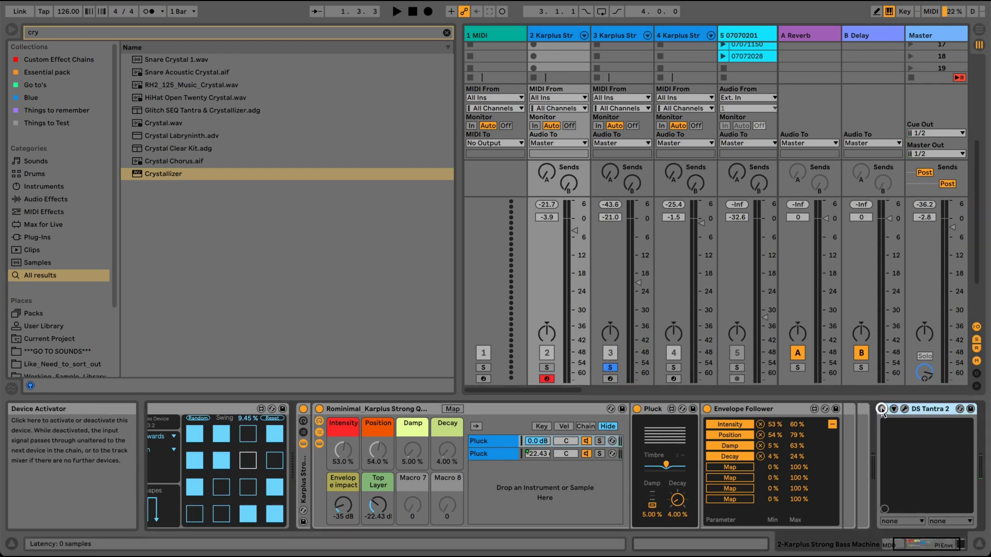
{"action": "key", "text": "space"}
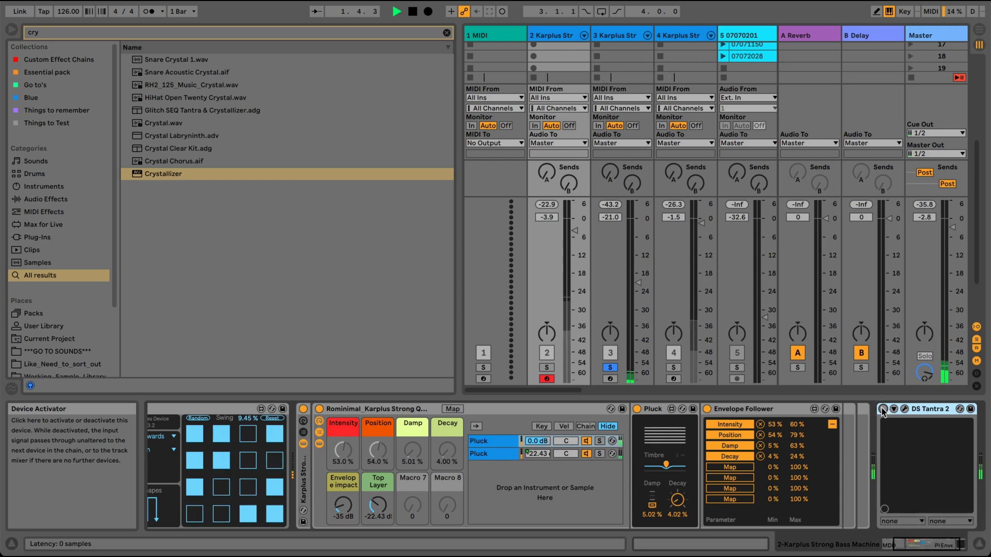
{"action": "left_click", "coordinate": [620, 39]}
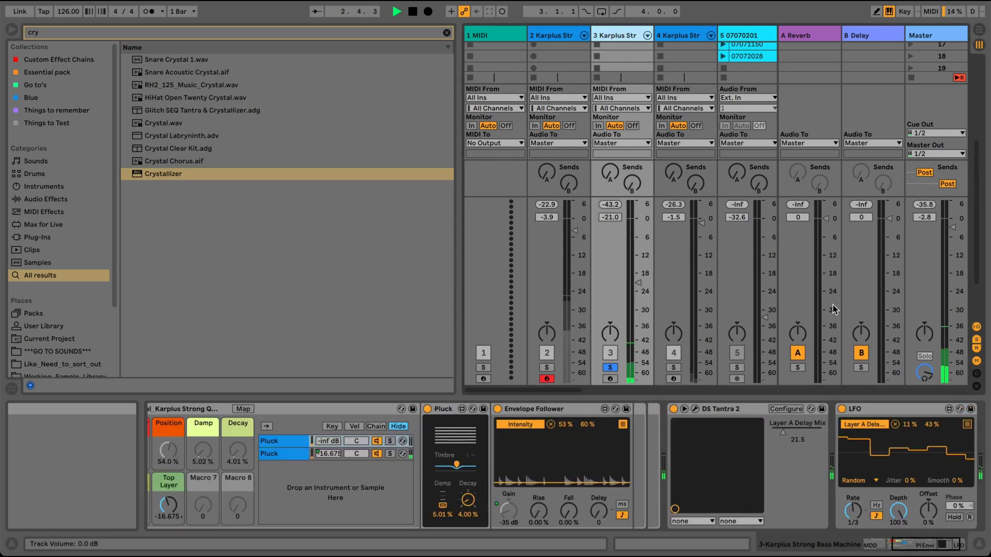
{"action": "left_click", "coordinate": [675, 409]}
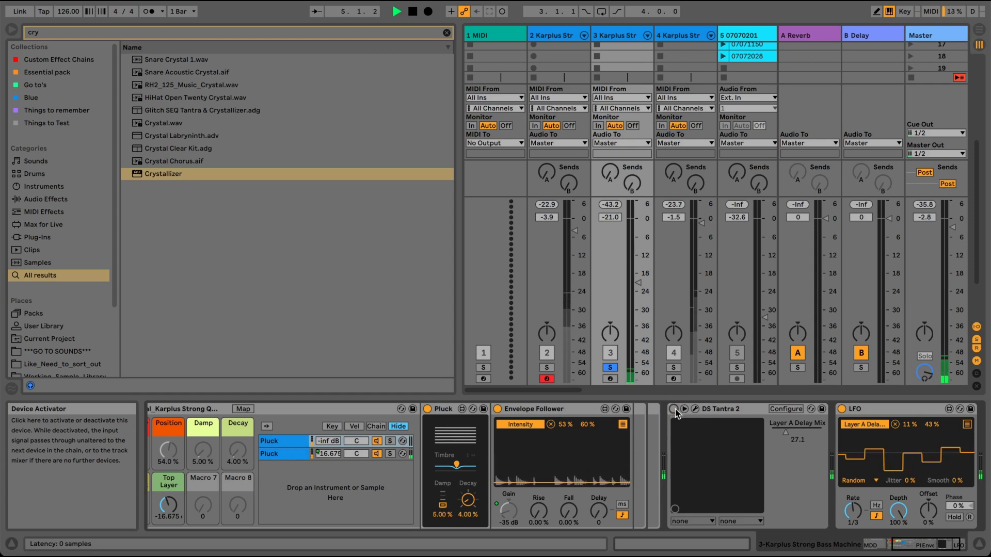
{"action": "left_click", "coordinate": [674, 409]}
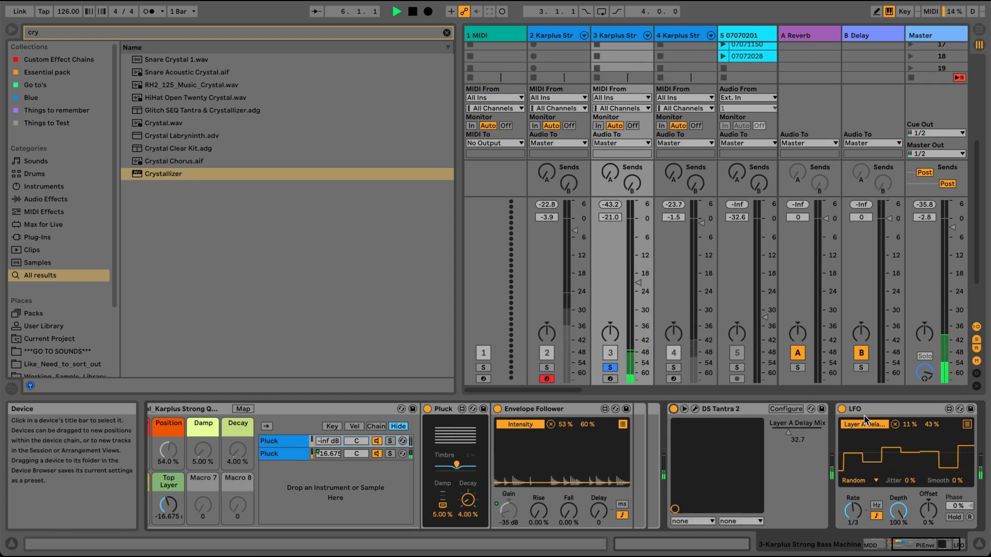
Examine the layer A delay mix parameter and the full DS Tantra 2 settings on track 3, and close the plug-in window
{"action": "left_click", "coordinate": [782, 433]}
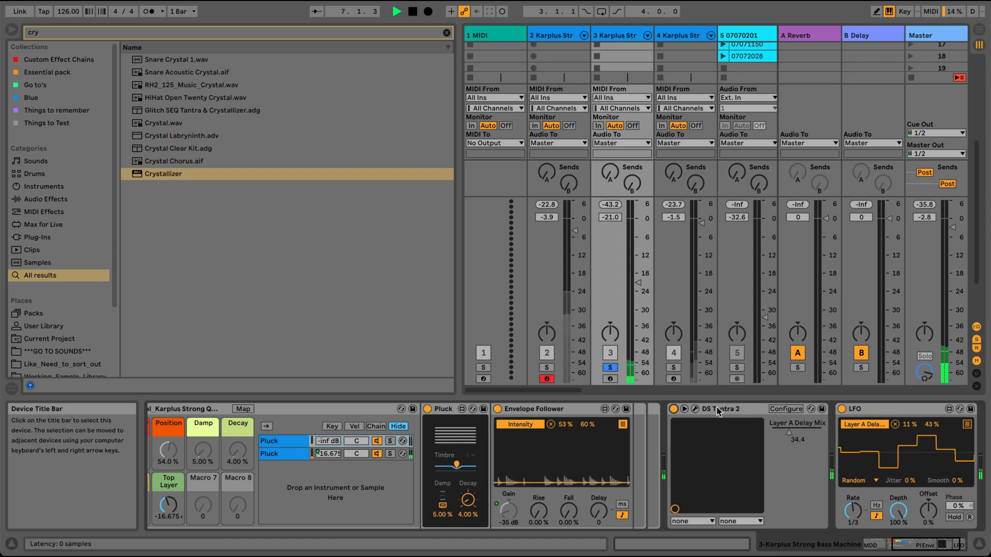
{"action": "left_click", "coordinate": [694, 410]}
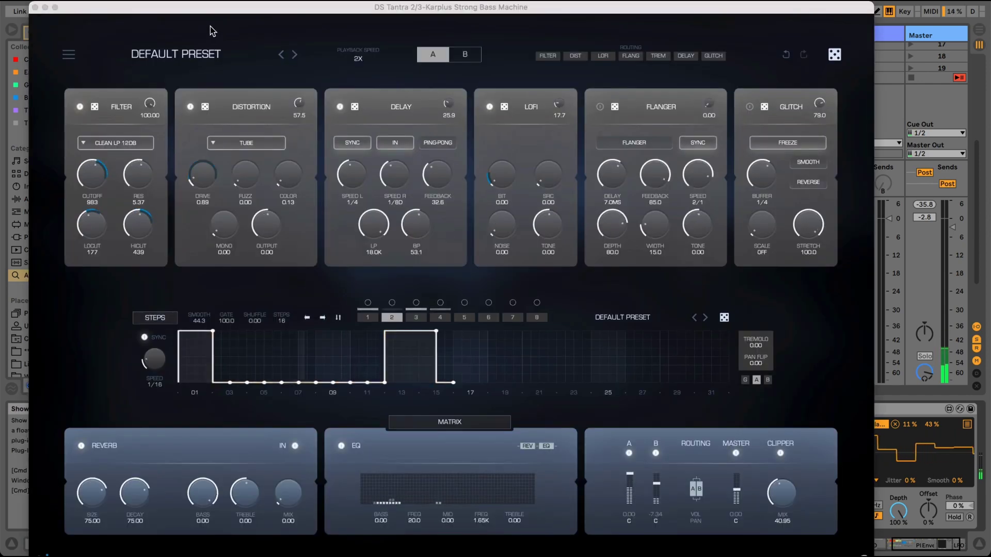
{"action": "left_click", "coordinate": [36, 7]}
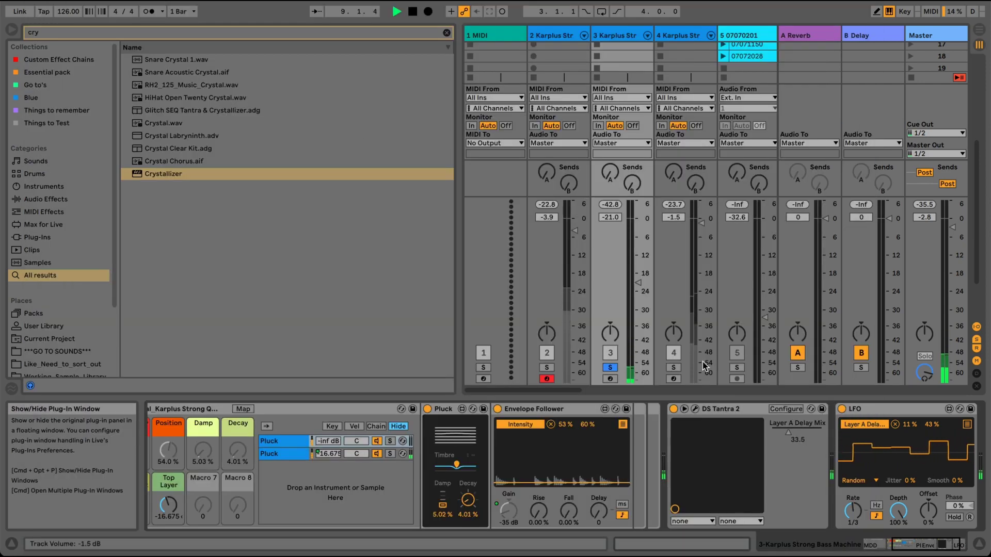
Solo the Karplus Strong bass on track 4 and examine its device chain through to DS Tantra 2
{"action": "left_click", "coordinate": [669, 367]}
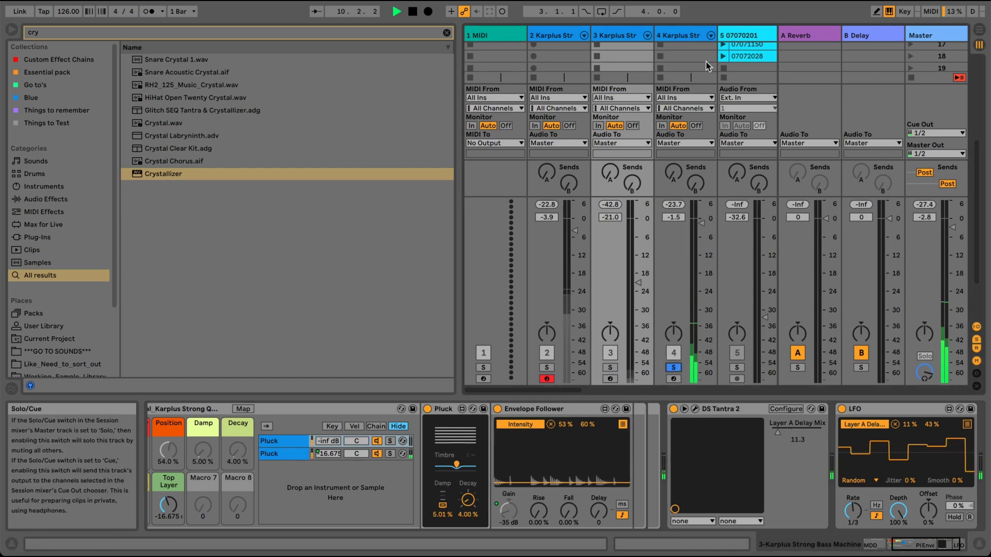
{"action": "left_click", "coordinate": [690, 37]}
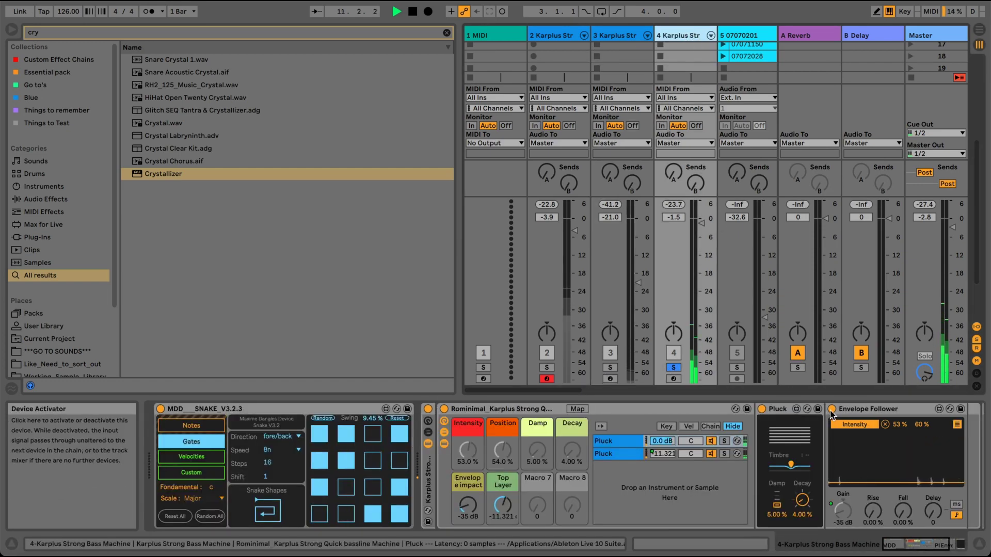
{"action": "left_click", "coordinate": [961, 547]}
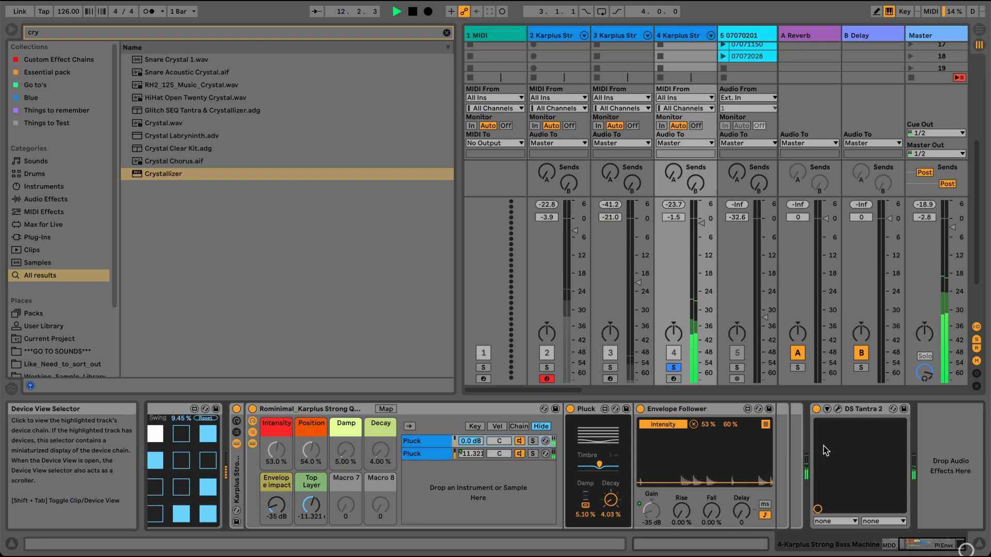
Solo bass tracks 2 and 3 together with track 4, and compare the device chains of tracks 3 and 4 while they play
{"action": "left_click", "coordinate": [545, 368]}
{"action": "left_click", "coordinate": [609, 368]}
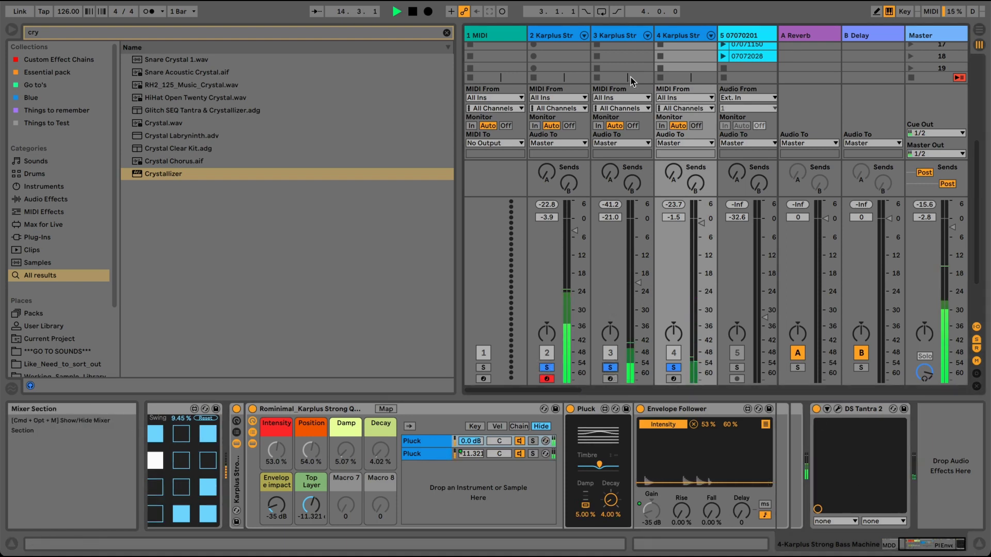
{"action": "left_click", "coordinate": [628, 36]}
{"action": "left_click", "coordinate": [681, 36]}
{"action": "left_click", "coordinate": [624, 36]}
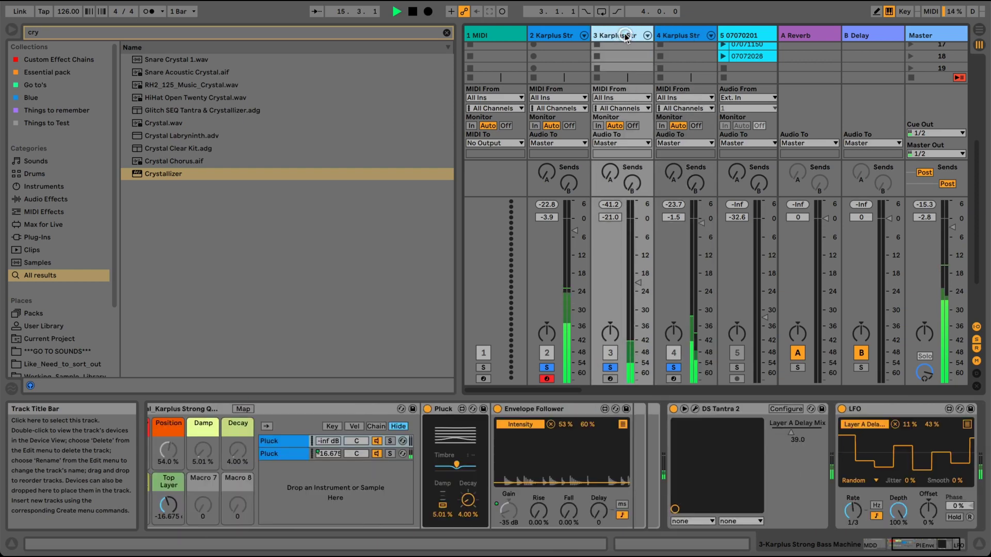
{"action": "left_click", "coordinate": [698, 37]}
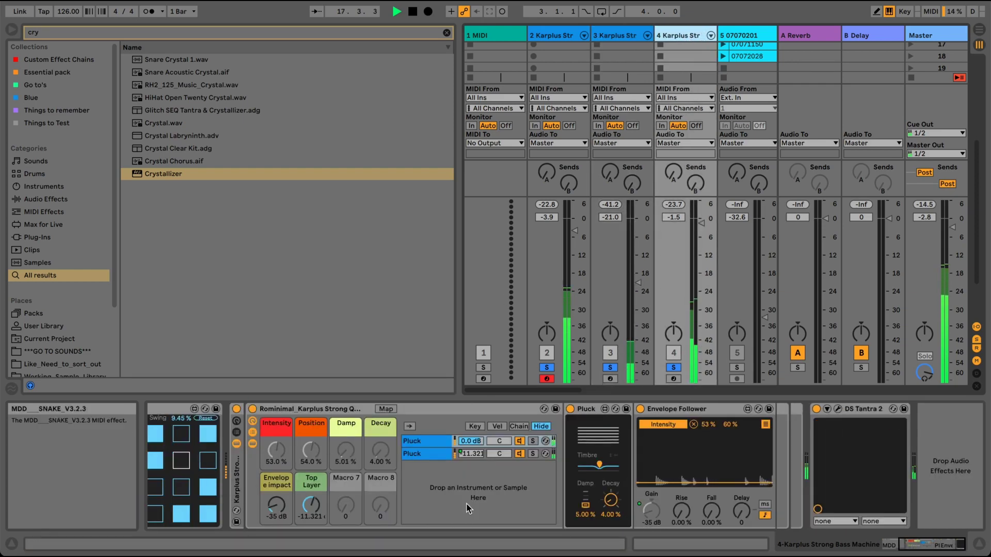
{"action": "mouse_move", "coordinate": [908, 543]}
{"action": "left_mouse_down"}
{"action": "mouse_move", "coordinate": [836, 540]}
{"action": "mouse_move", "coordinate": [911, 547]}
{"action": "left_mouse_up"}
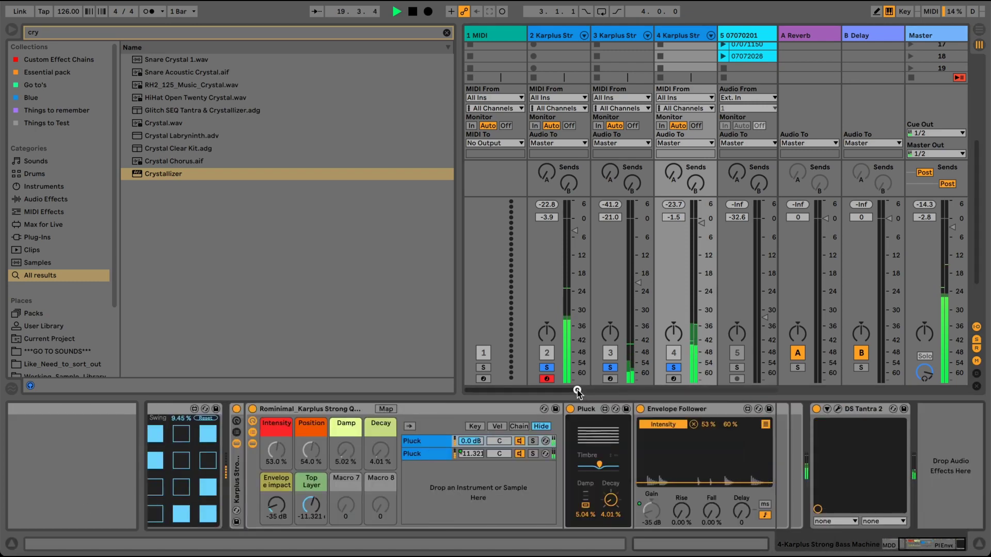
Audition hi-hat track 10 in solo with DS Tantra 2 disabled, re-enable the plug-in, and switch the solo to hi-hat track 11
{"action": "left_click_drag", "start_coordinate": [580, 392], "coordinate": [732, 393]}
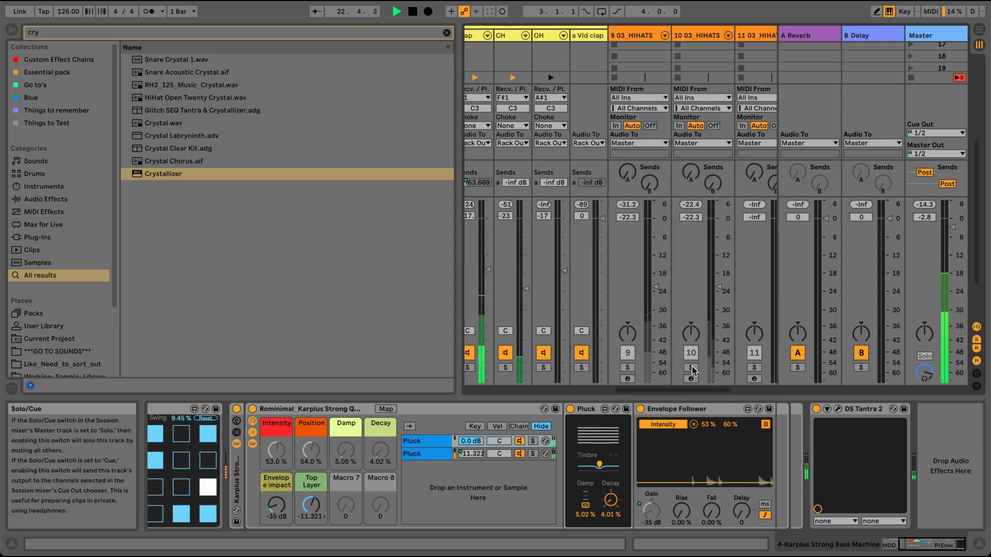
{"action": "left_click", "coordinate": [691, 367]}
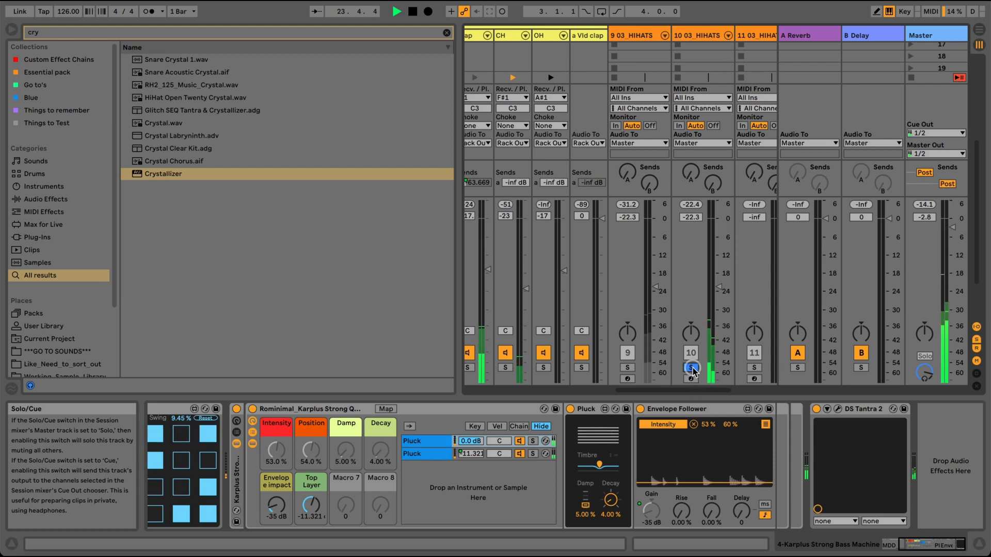
{"action": "left_click", "coordinate": [690, 88]}
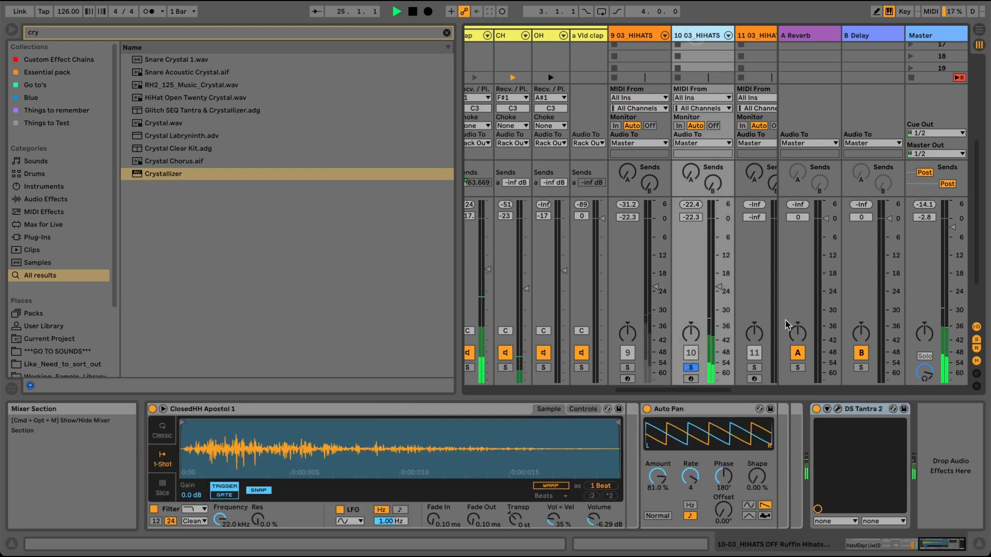
{"action": "left_click", "coordinate": [818, 409]}
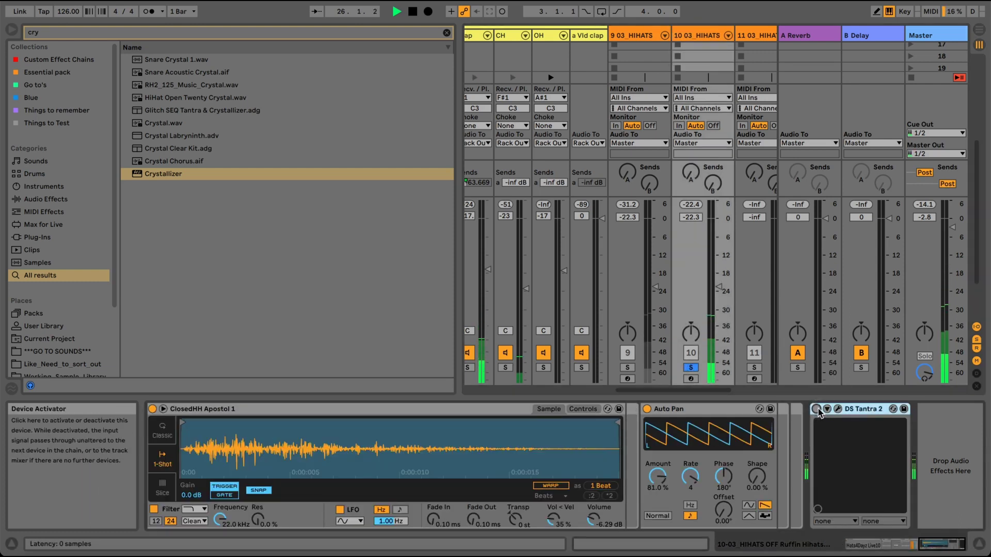
{"action": "left_click", "coordinate": [754, 367]}
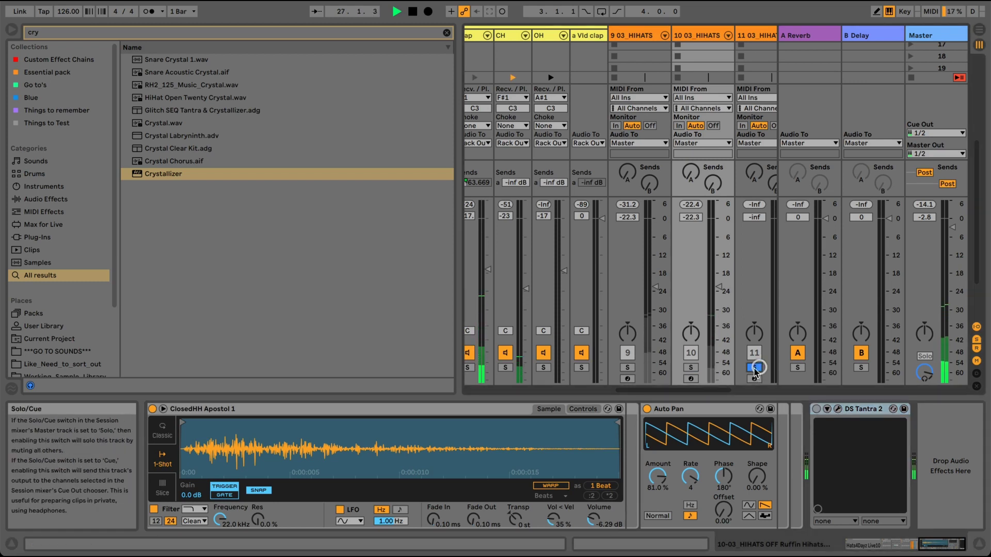
{"action": "left_click", "coordinate": [815, 409]}
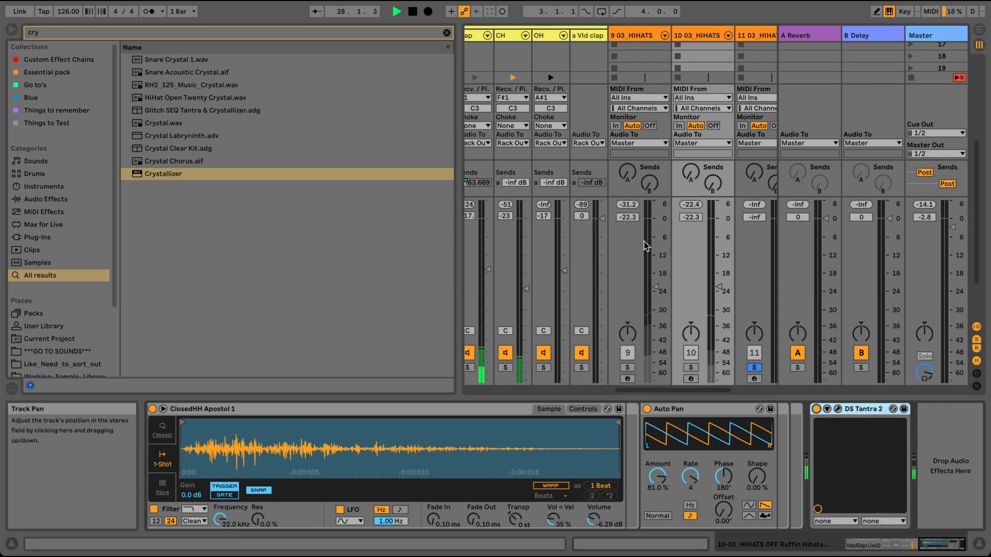
Raise hi-hat track 11's volume to -24.5 dB and compare its sound with DS Tantra 2 disabled and enabled
{"action": "left_click", "coordinate": [756, 35]}
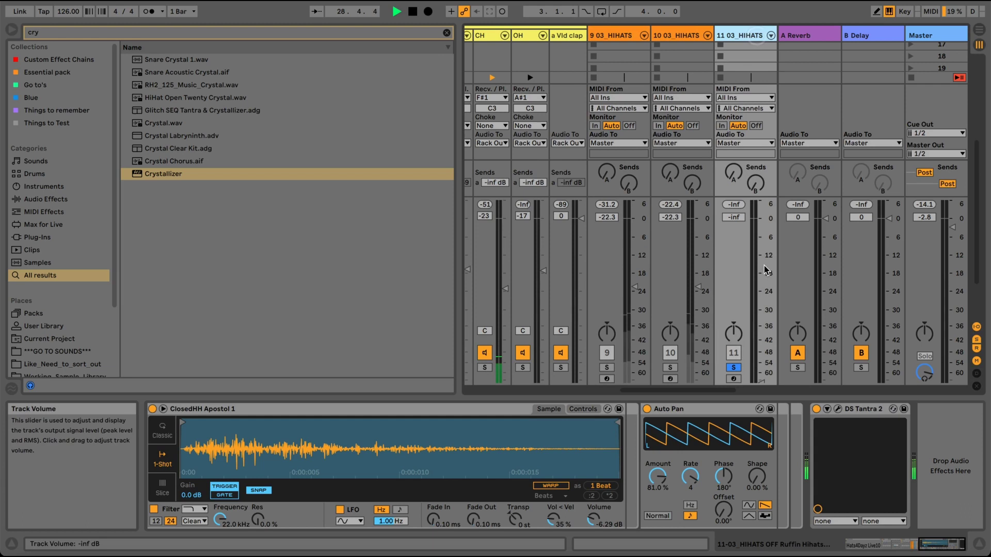
{"action": "left_click", "coordinate": [817, 409]}
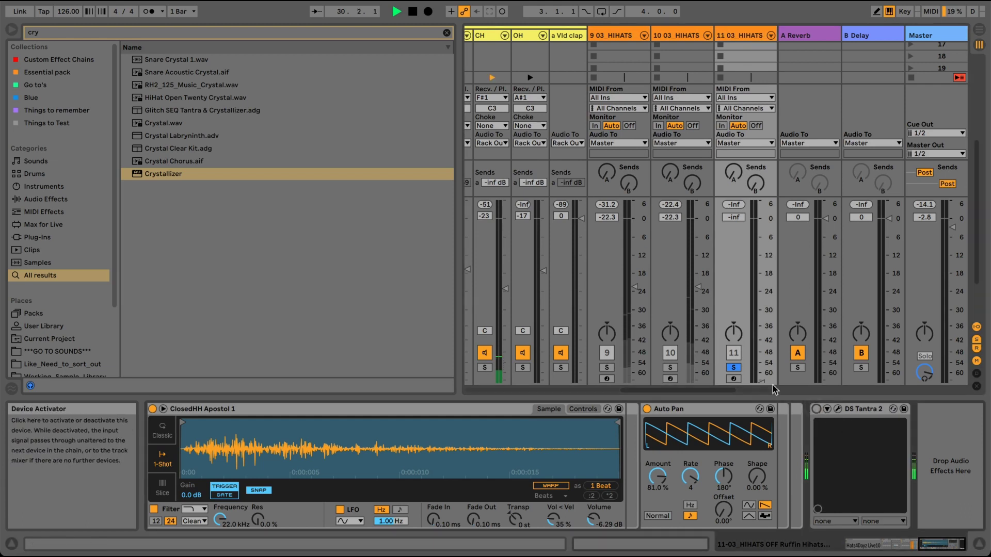
{"action": "left_click_drag", "start_coordinate": [758, 380], "coordinate": [758, 293]}
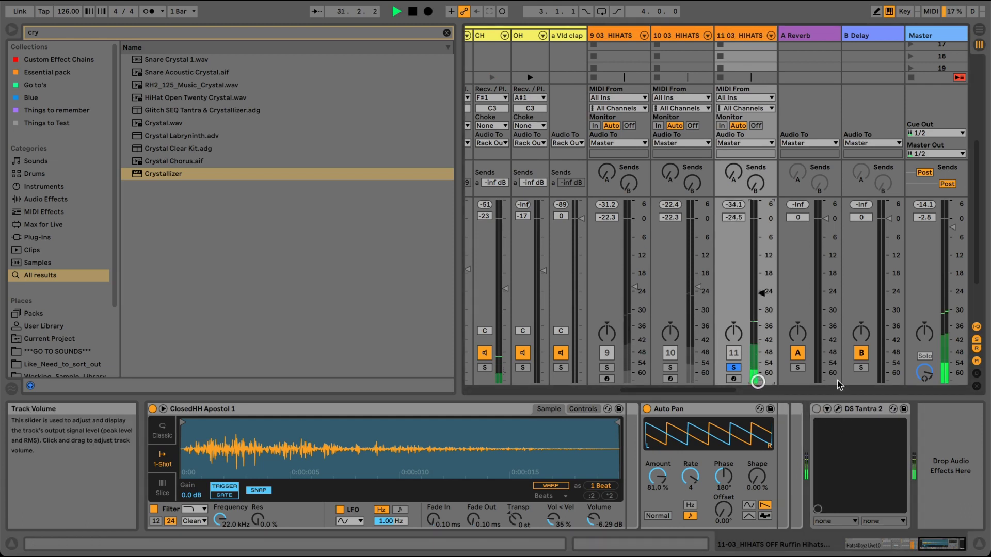
{"action": "left_click", "coordinate": [817, 409]}
{"action": "left_click", "coordinate": [816, 409]}
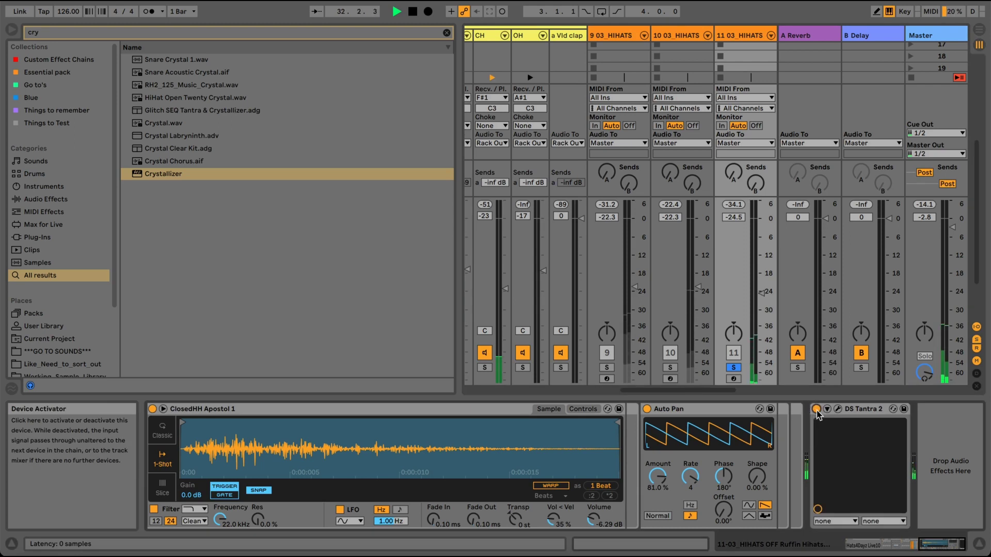
Solo hi-hat track 12, set its volume to -38.0 dB and show its device chain with Crystallizer and DS Tantra 2
{"action": "left_click_drag", "start_coordinate": [731, 389], "coordinate": [757, 390]}
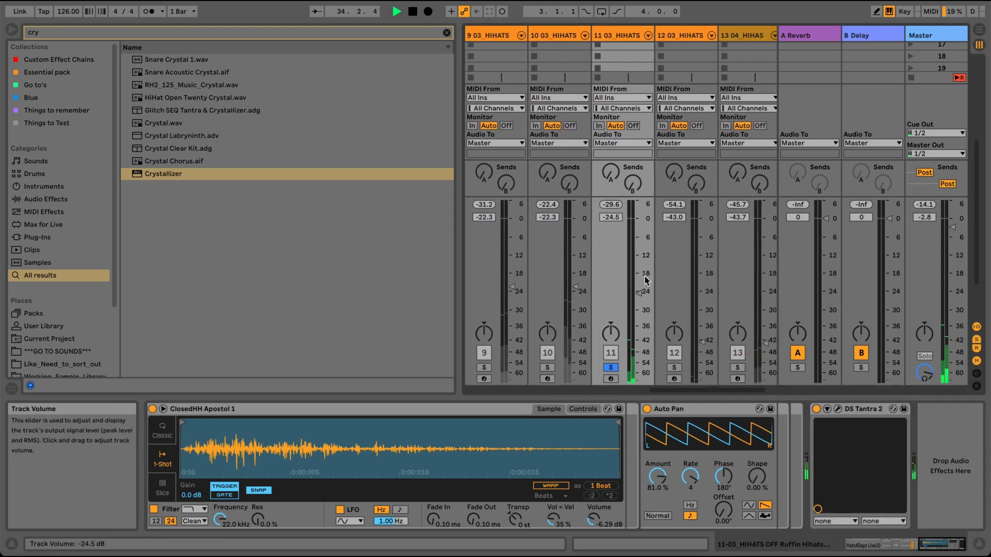
{"action": "left_click", "coordinate": [674, 367]}
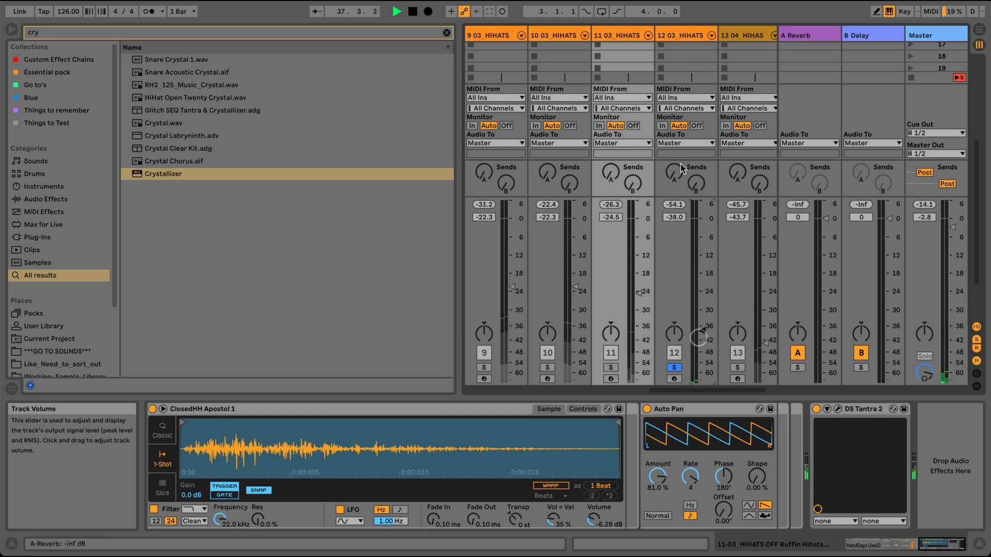
{"action": "left_click", "coordinate": [686, 36]}
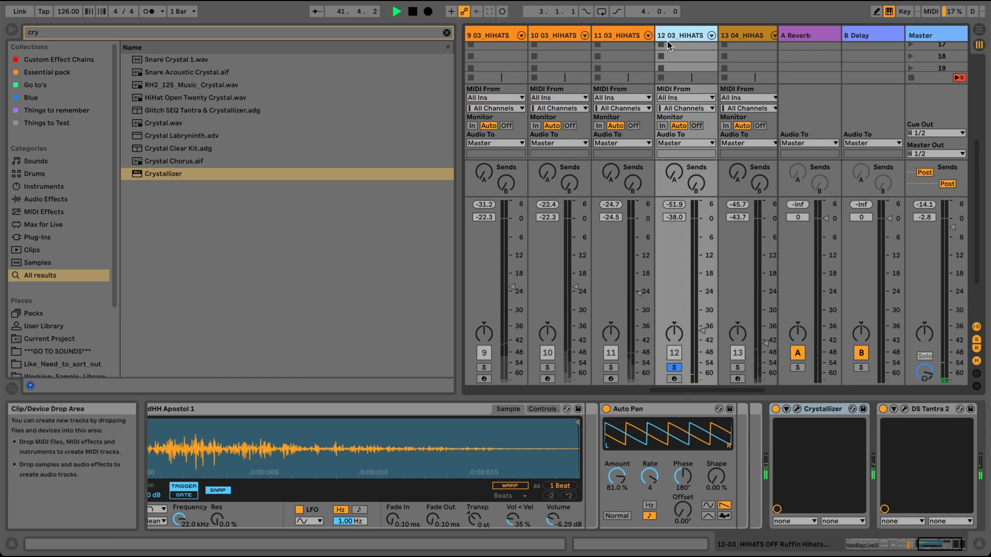
Solo hi-hat tracks 9, 10, 11 and 13 together with track 12, and set track 13's volume to -41.2 dB
{"action": "left_click", "coordinate": [484, 368]}
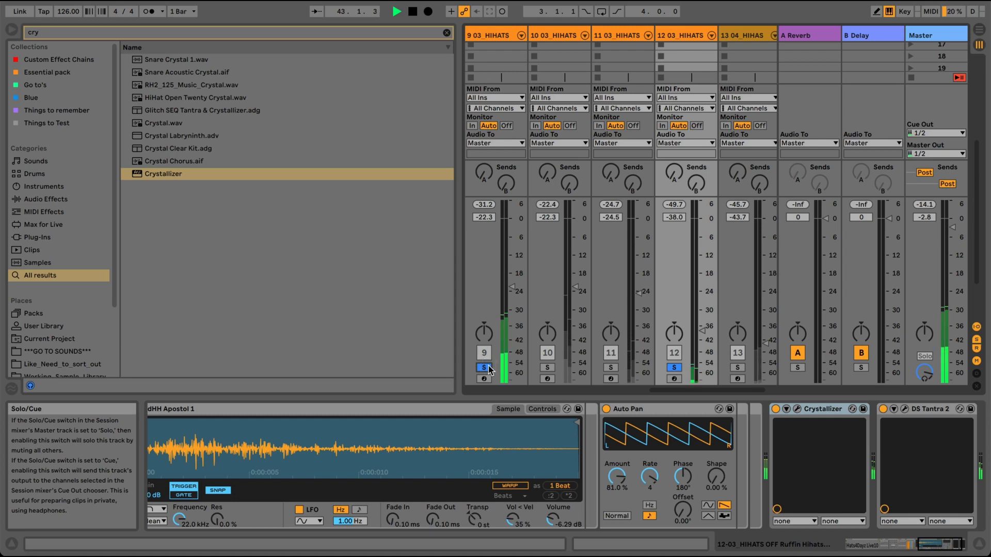
{"action": "left_click", "coordinate": [546, 367]}
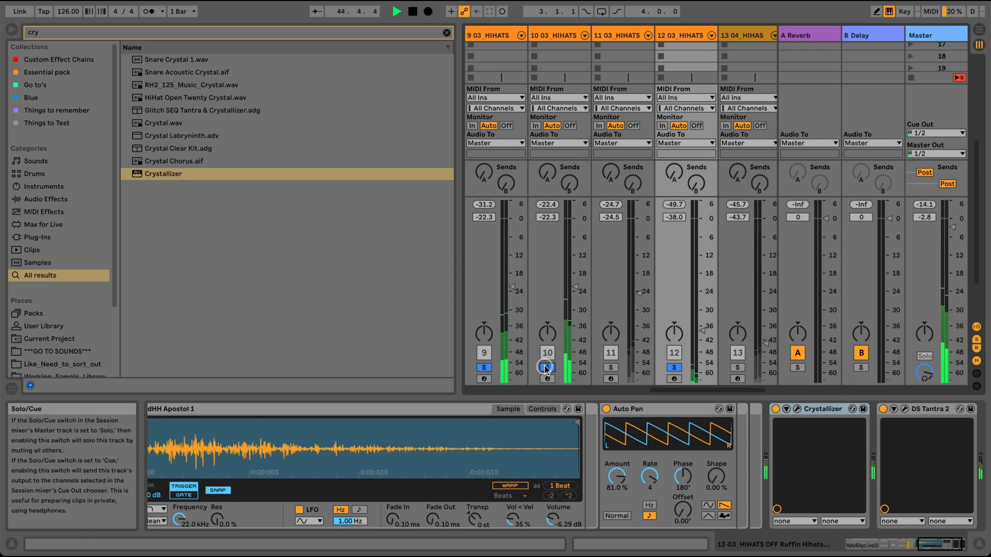
{"action": "left_click", "coordinate": [611, 367]}
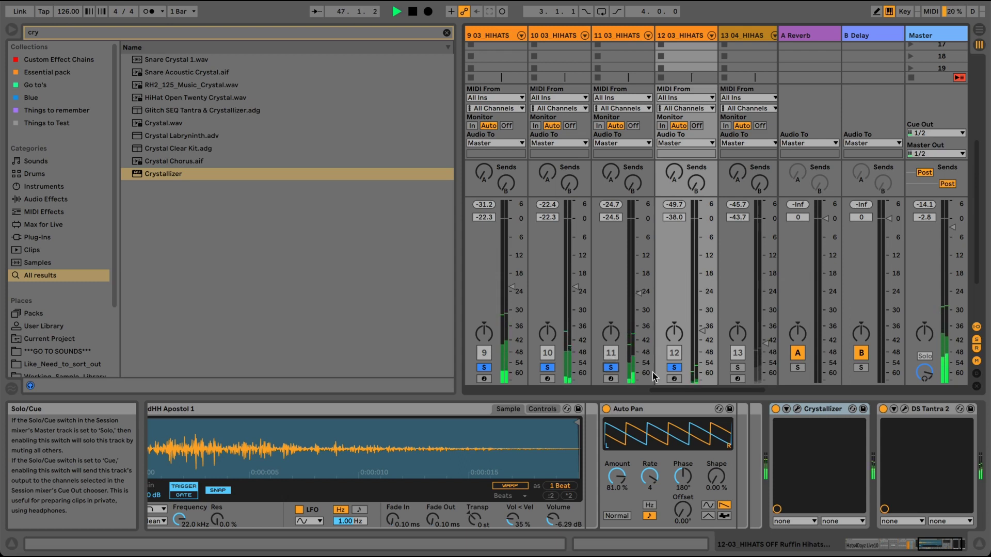
{"action": "left_click", "coordinate": [737, 368]}
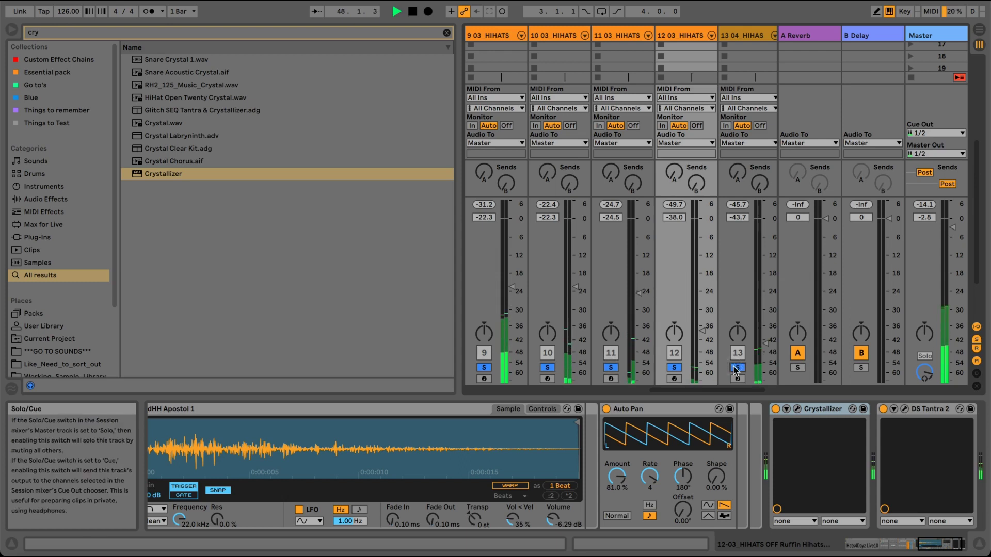
{"action": "left_click_drag", "start_coordinate": [762, 342], "coordinate": [761, 339]}
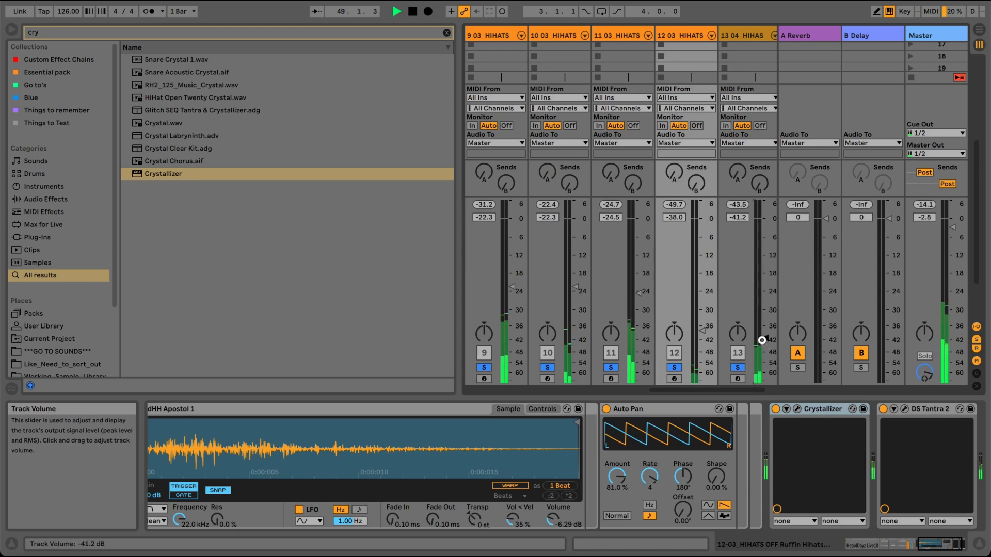
Lower hi-hat tracks 9 to 12 together, bringing 9 and 10 to -24.0 dB, 11 to -26.2 dB and 12 to -39.7 dB
{"action": "left_click_drag", "start_coordinate": [745, 391], "coordinate": [717, 390]}
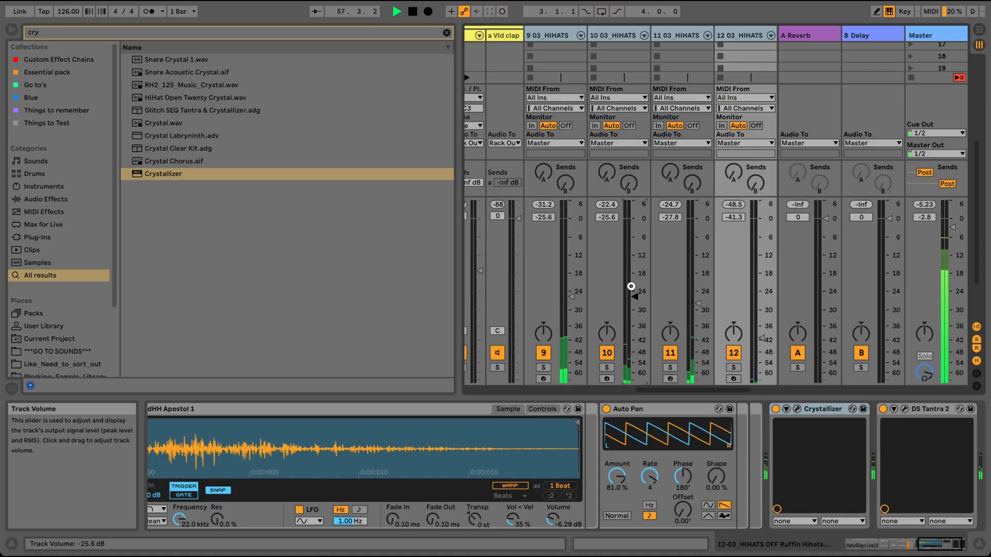
{"action": "left_click_drag", "start_coordinate": [631, 286], "coordinate": [630, 285]}
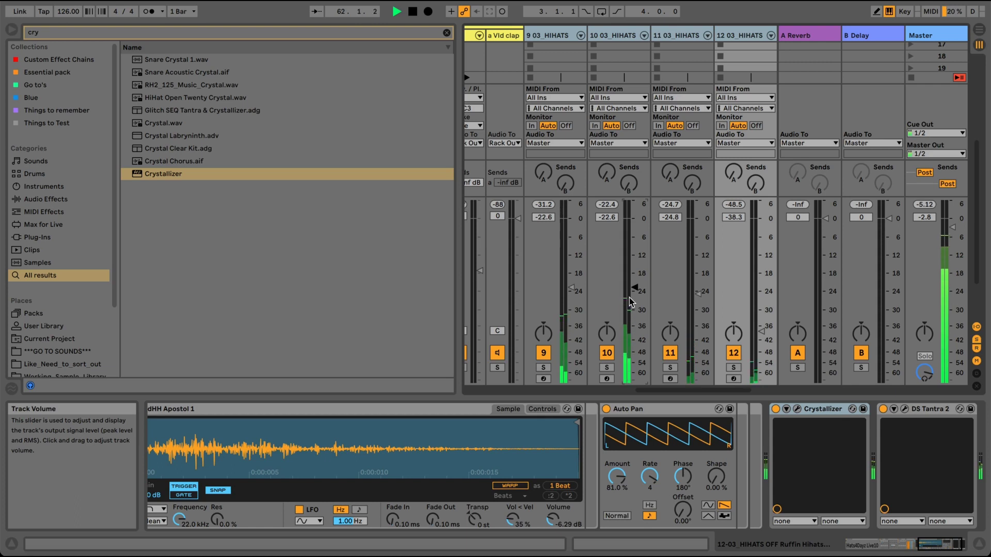
{"action": "left_click_drag", "start_coordinate": [629, 297], "coordinate": [632, 291]}
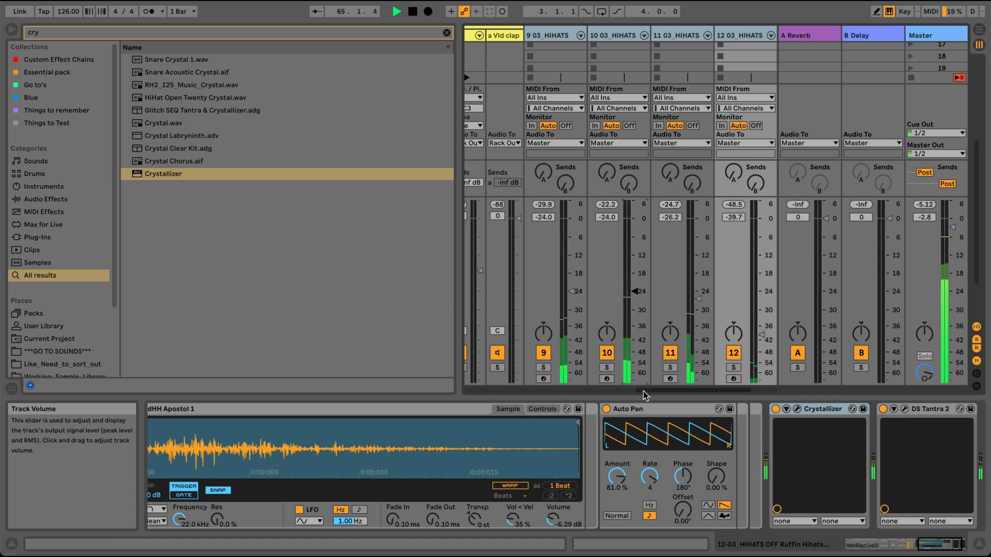
Audition the full groove with the drum rack's red 06 Ro chain muted, and unmute the chain again
{"action": "left_click_drag", "start_coordinate": [644, 396], "coordinate": [592, 391]}
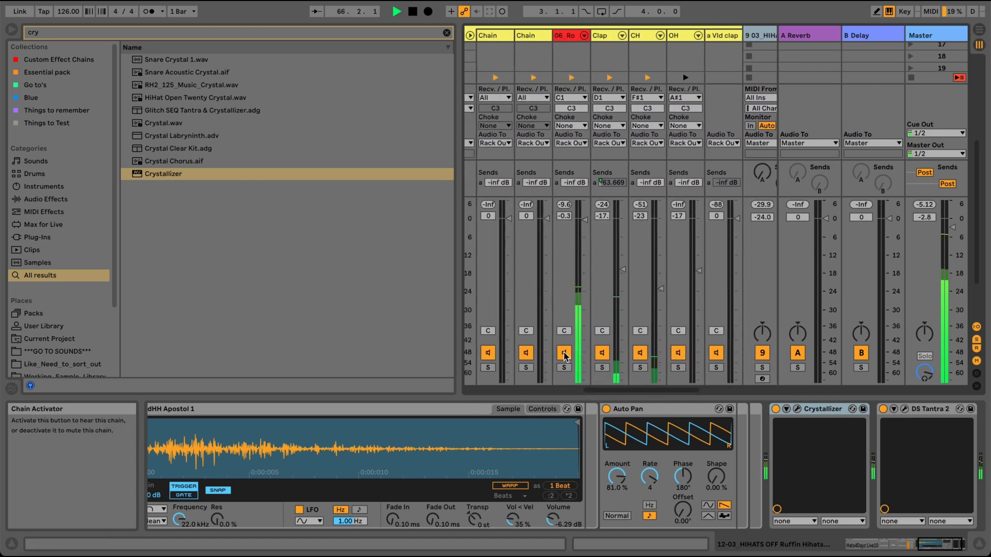
{"action": "left_click", "coordinate": [564, 353]}
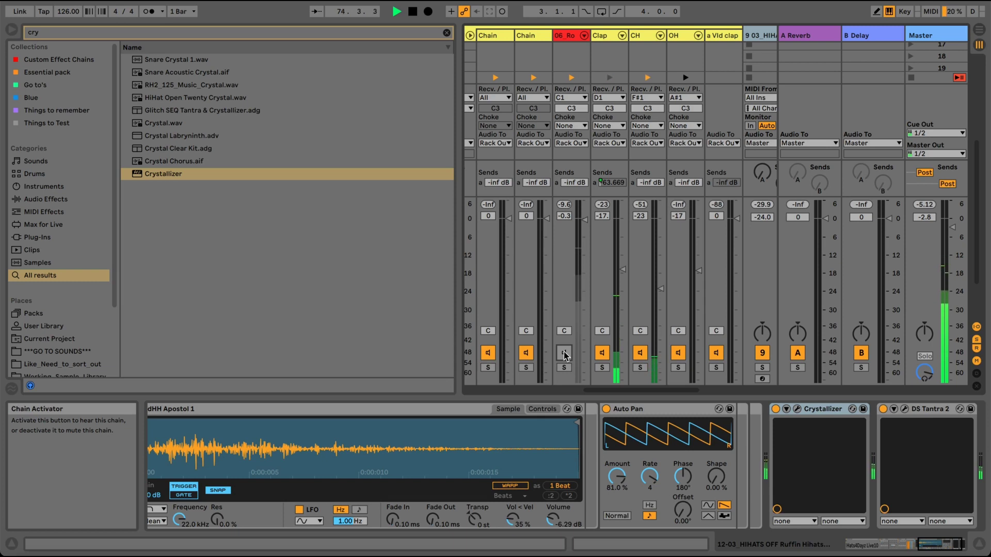
{"action": "left_click", "coordinate": [564, 353]}
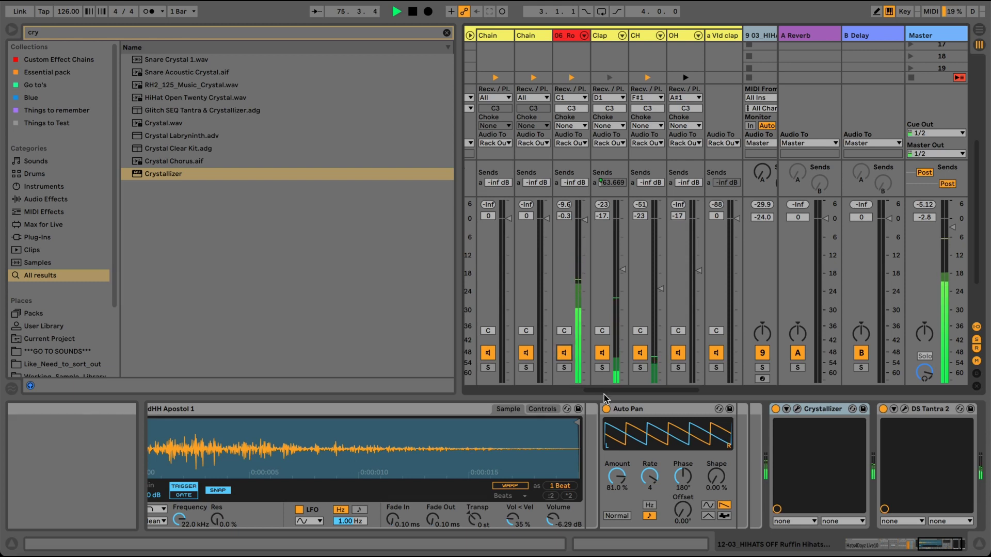
Raise the Karplus Strong bass on track 2 to -1.3 dB and stop playback
{"action": "left_click_drag", "start_coordinate": [599, 391], "coordinate": [466, 391]}
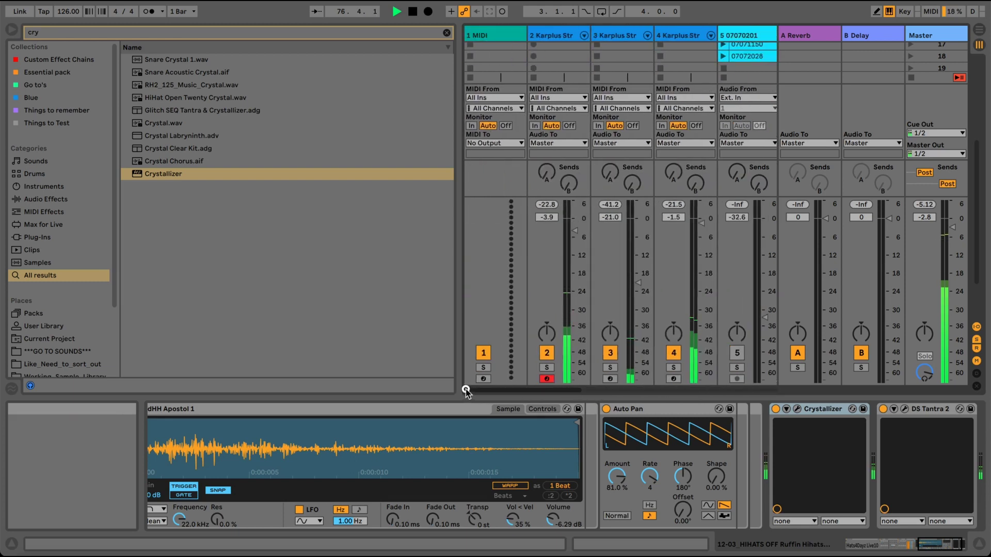
{"action": "left_click_drag", "start_coordinate": [572, 234], "coordinate": [571, 227]}
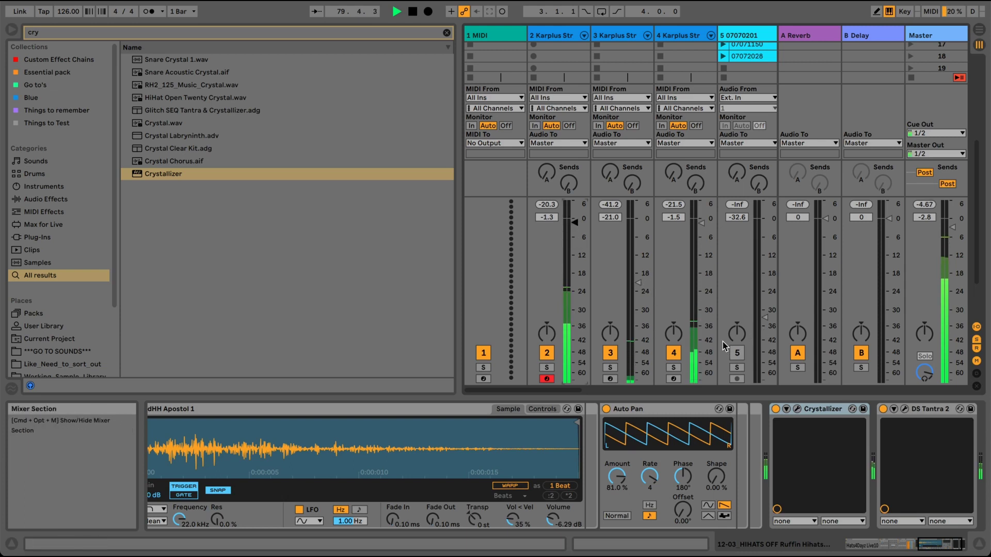
{"action": "key", "text": "space"}
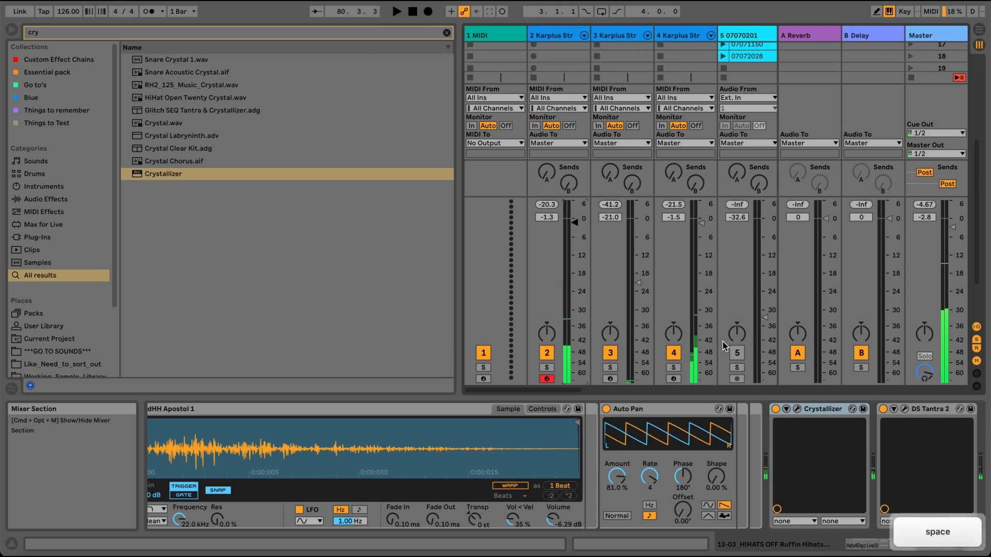